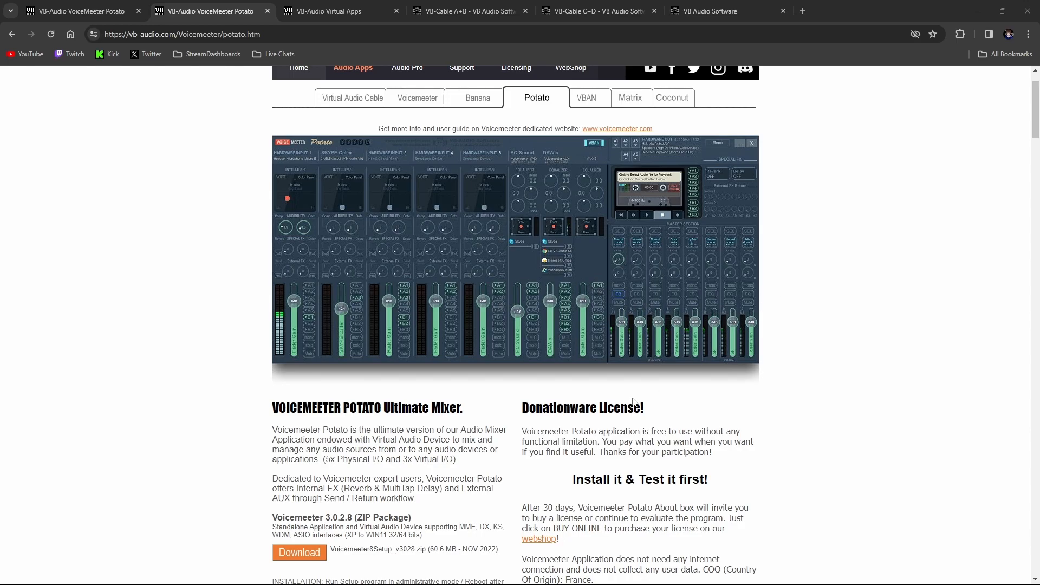
Examine the download and donationware license sections of the Voicemeeter Potato page
mouse_move(618, 579)
scroll(255, 294, "up", 1)
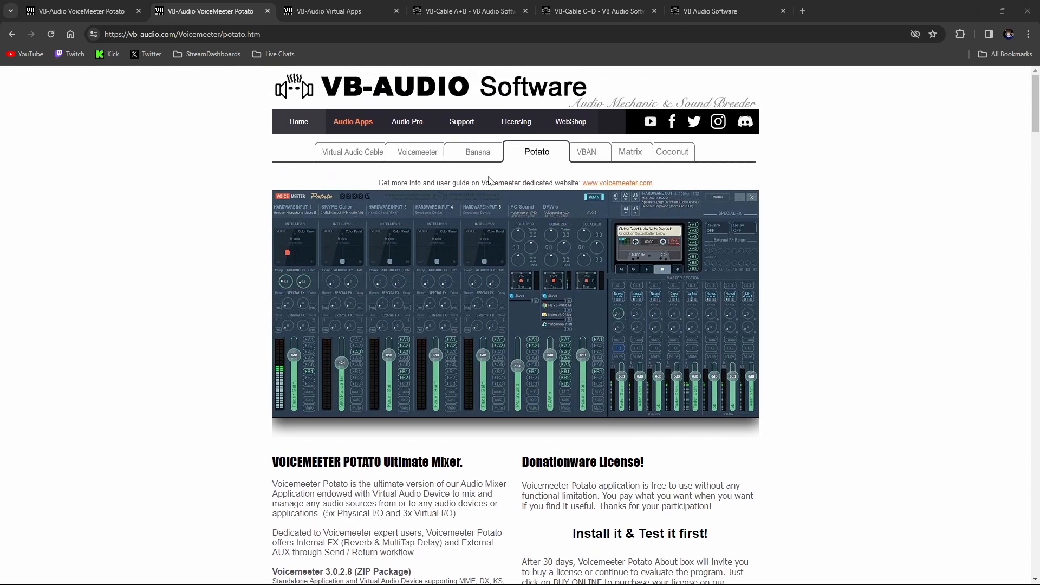
scroll(492, 335, "down", 3)
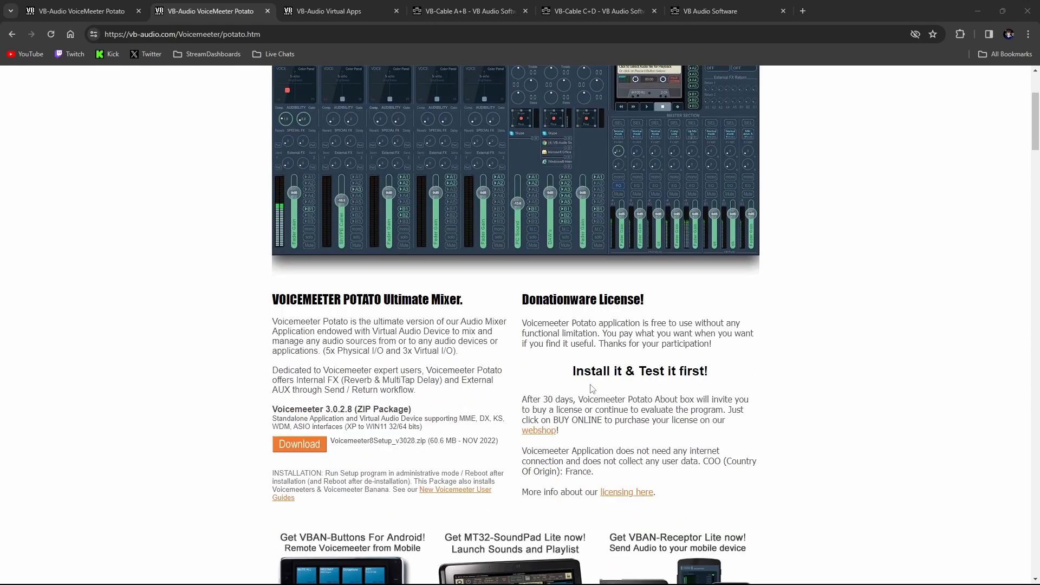
mouse_move(525, 401)
left_mouse_down()
mouse_move(753, 406)
mouse_move(689, 421)
mouse_move(523, 410)
mouse_move(529, 401)
mouse_move(512, 396)
left_mouse_up()
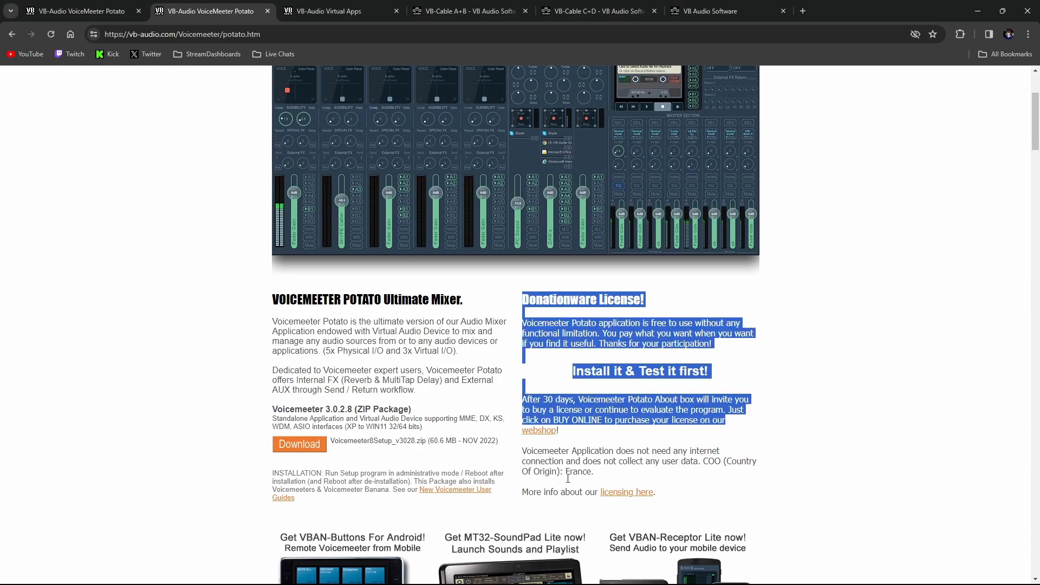
mouse_move(568, 572)
left_click(824, 472)
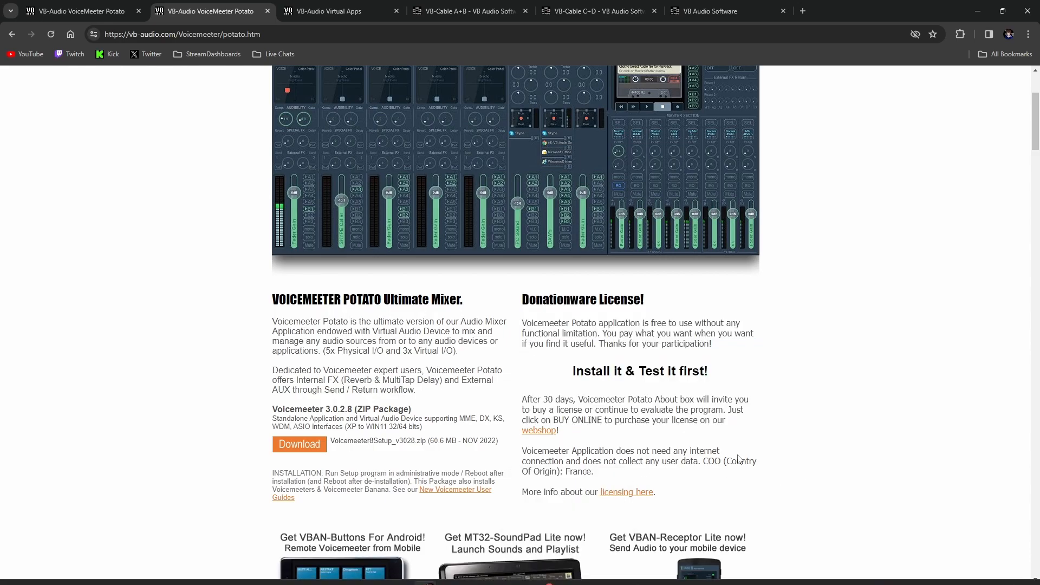
scroll(471, 224, "up", 3)
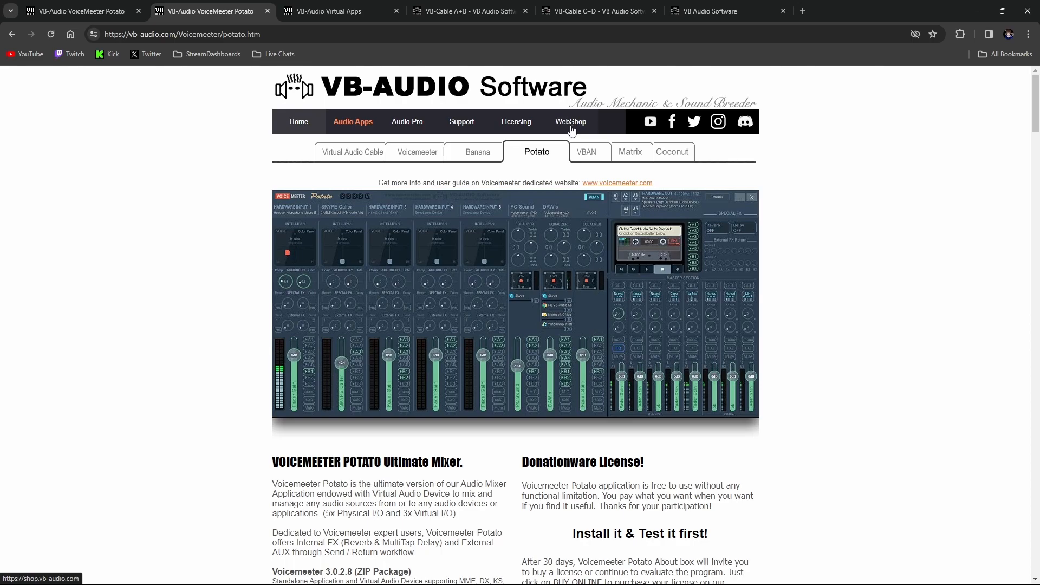
Return to the first Voicemeeter Potato page, go to the VB-Audio web shop from it, and open the account overview
left_click(701, 11)
left_click(301, 7)
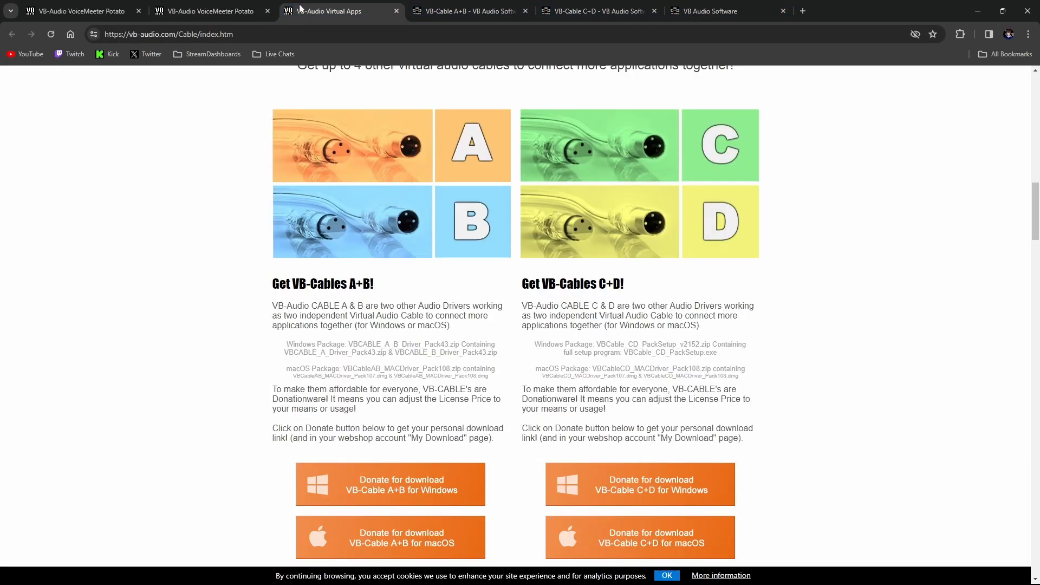
left_click(81, 11)
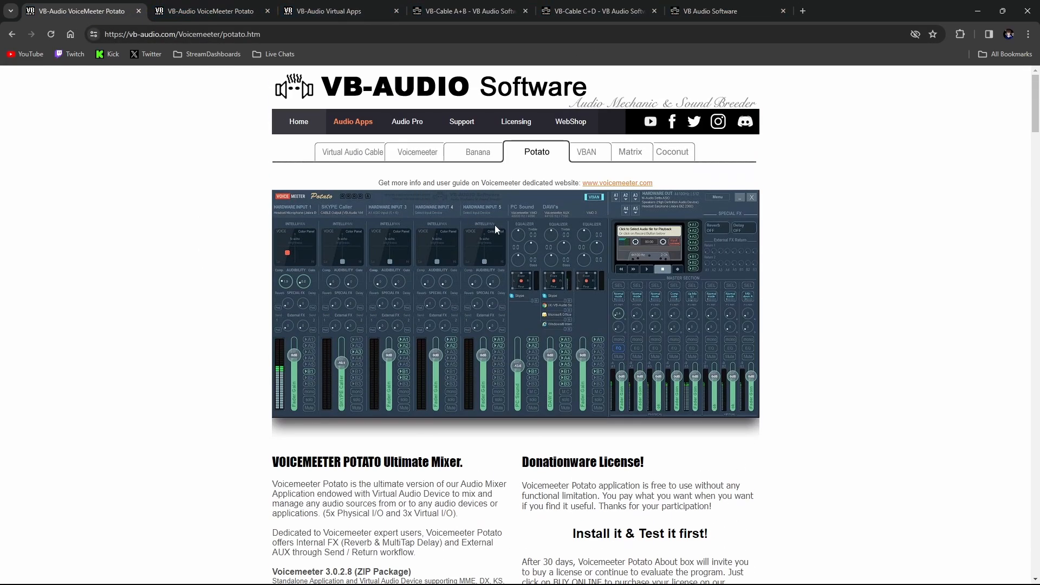
left_click(571, 121)
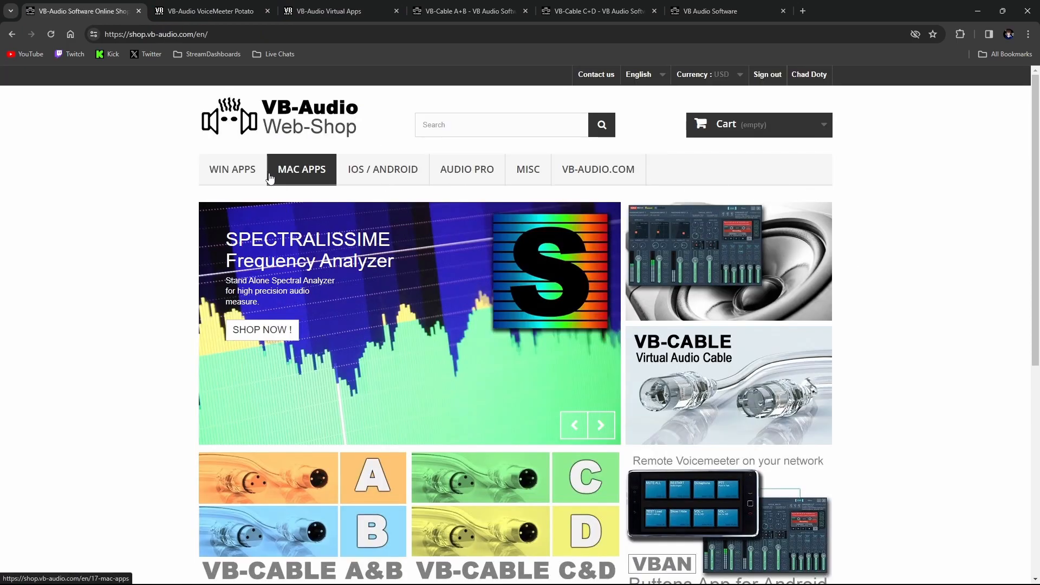
left_click(807, 81)
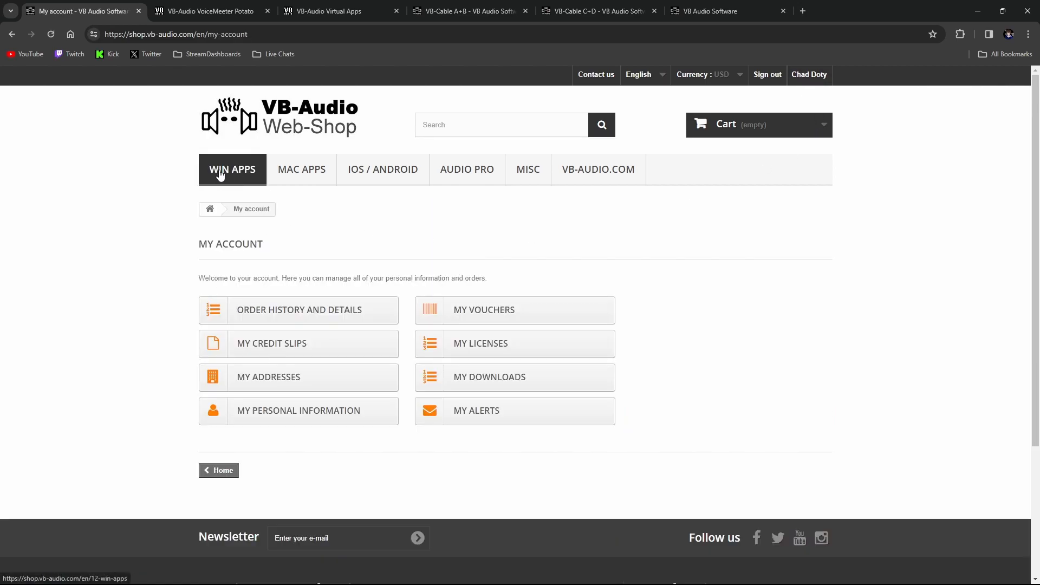
Open the Voicemeeter Potato product from the shop's Windows apps and select the contribution "P1 - I'm a fan"
left_click(218, 172)
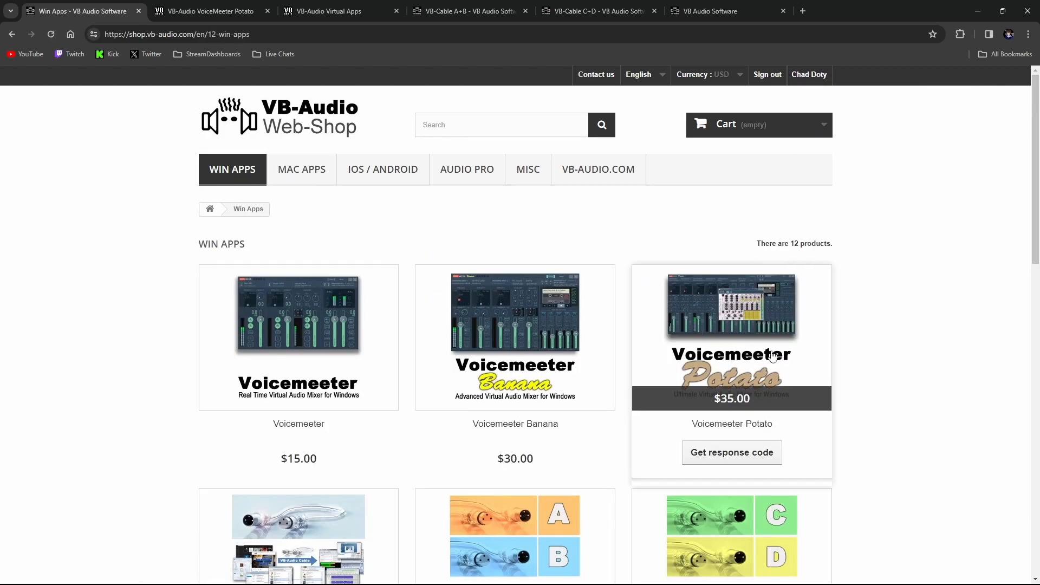
left_click(686, 347)
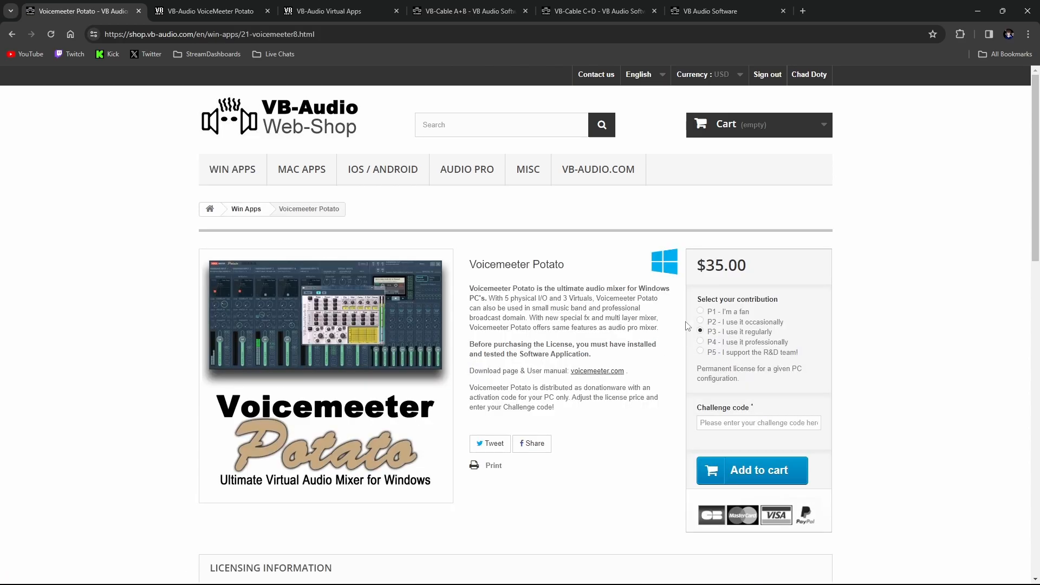
left_click(701, 312)
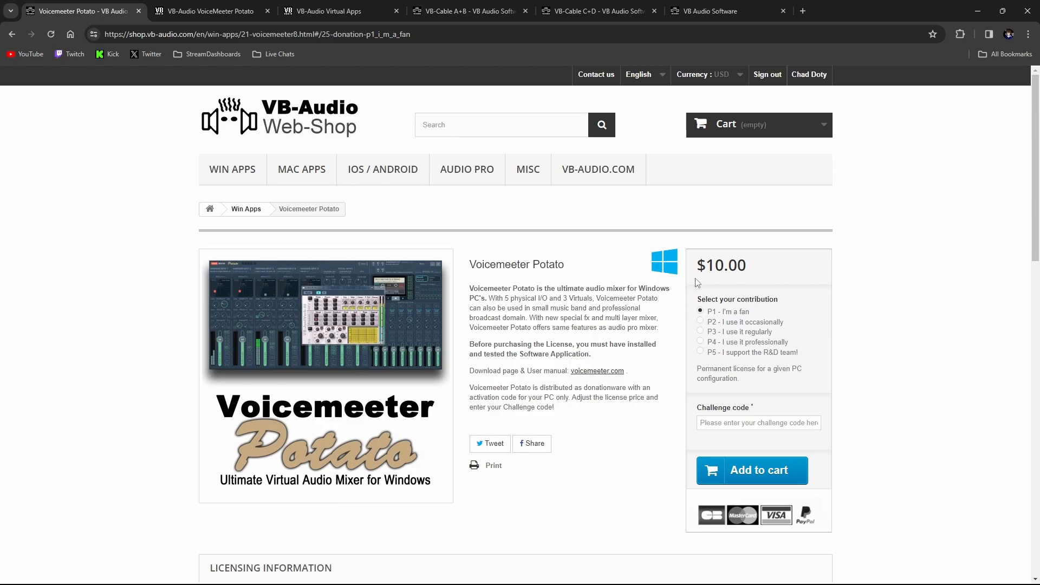
scroll(732, 230, "down", 2)
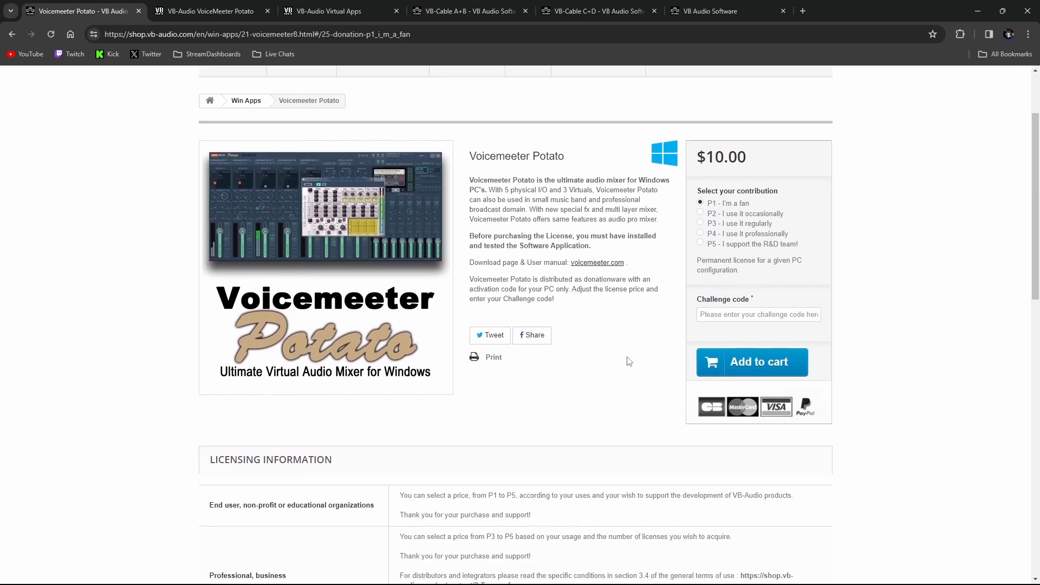
scroll(637, 358, "up", 2)
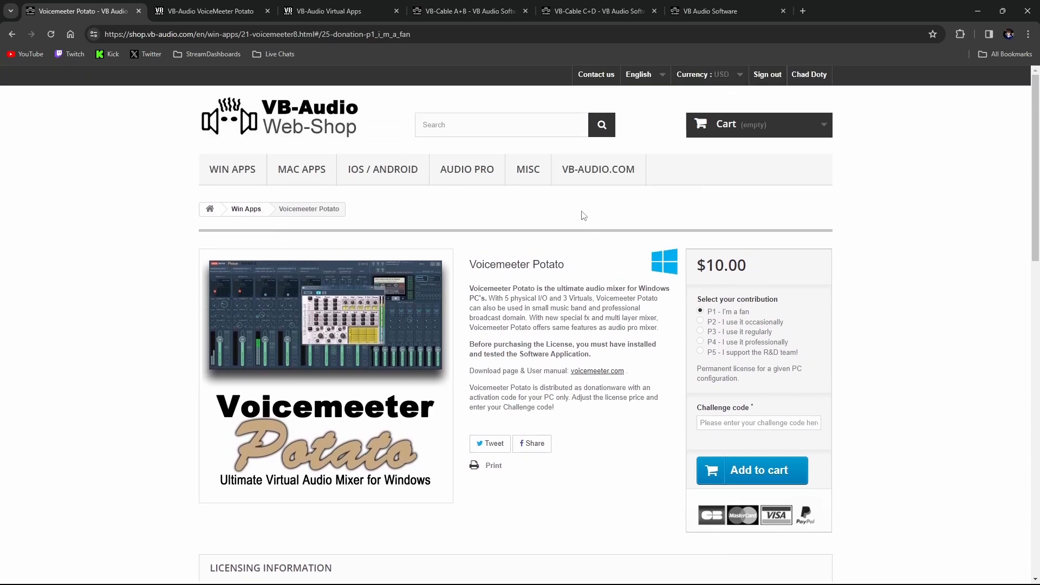
Open the VB-Cable A+B product from the Windows apps and select the contribution "P1 - I'm a fan"
left_click(232, 169)
scroll(539, 319, "down", 4)
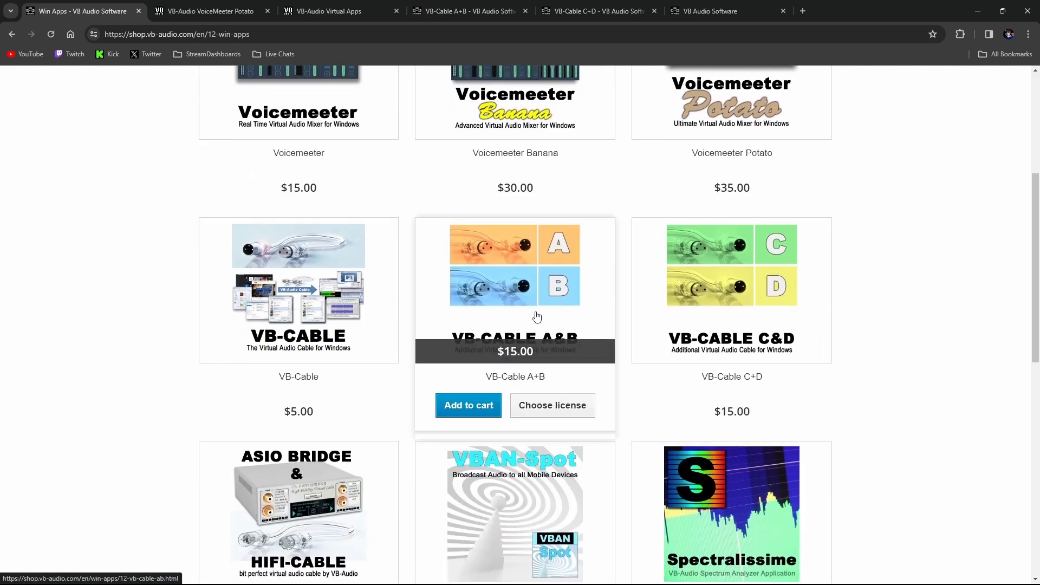
left_click(562, 280)
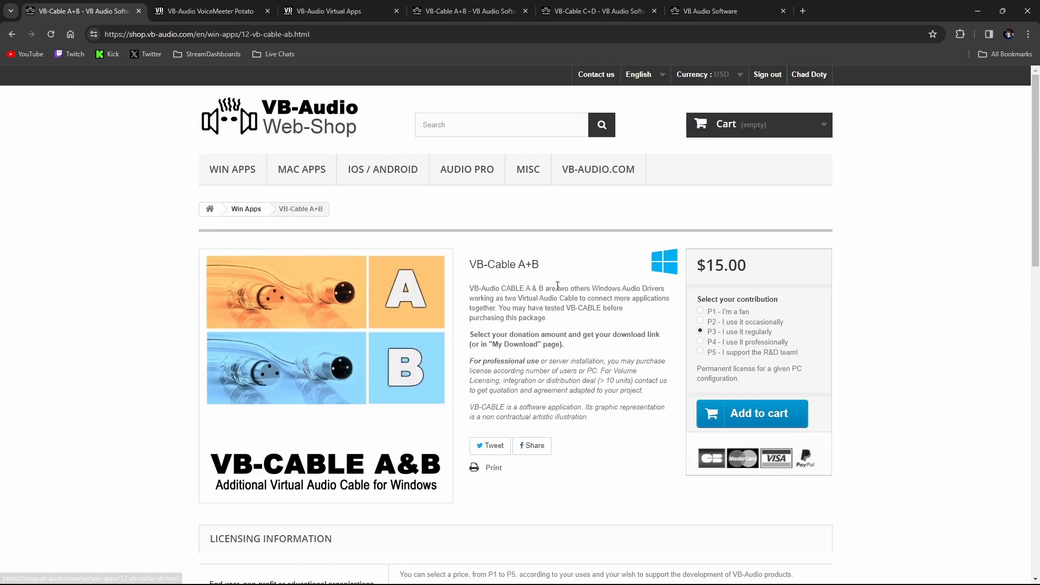
left_click(699, 313)
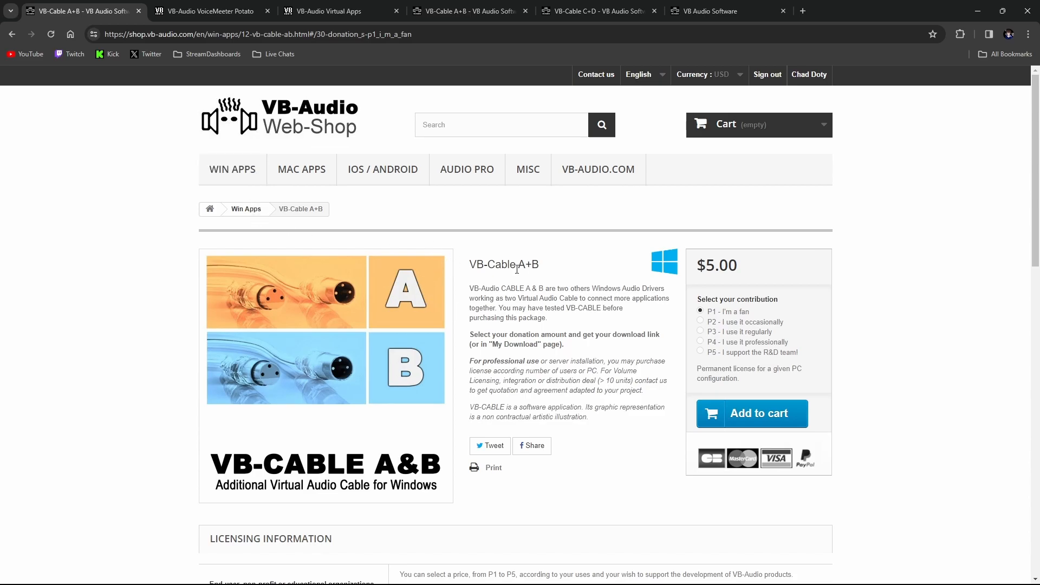
Look through the open VB-Audio pages, comparing the VB-Cable A+B and VB-Cable C+D shop pages
left_click(236, 12)
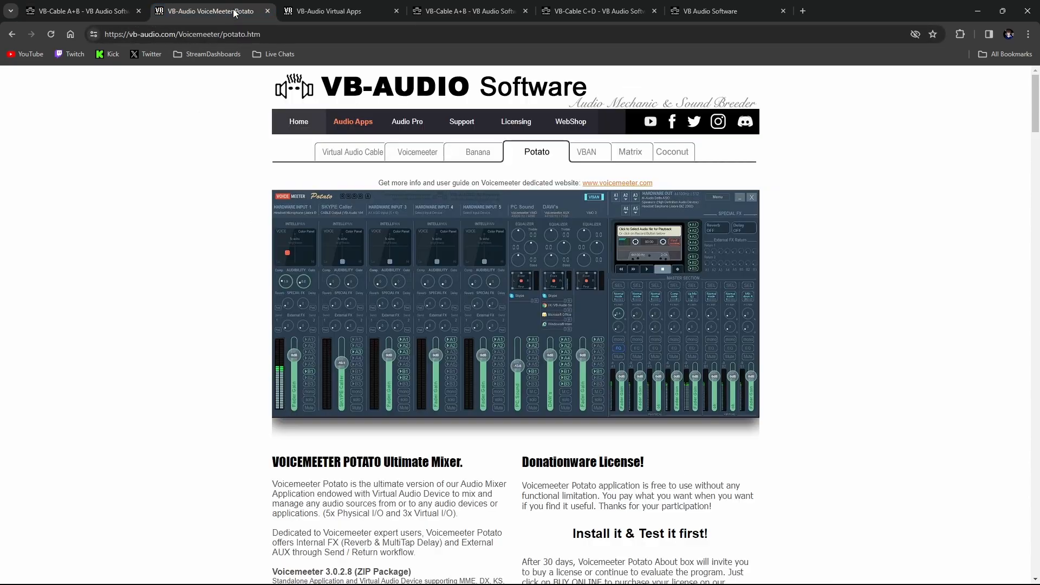
left_click(312, 8)
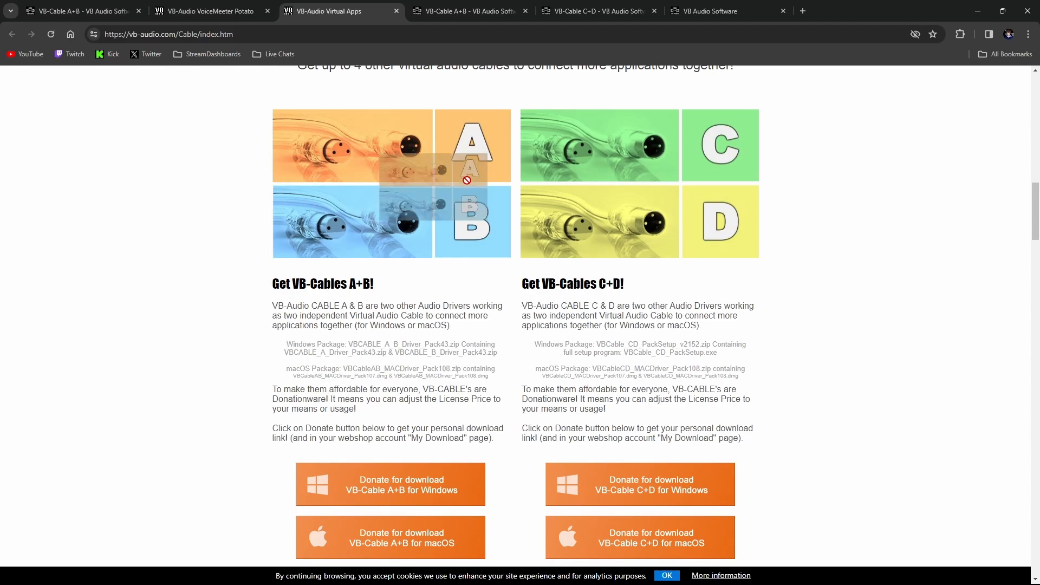
left_click(468, 2)
left_click(550, 4)
left_click(480, 3)
left_click(581, 4)
left_click(490, 2)
left_click(594, 5)
left_click(493, 4)
left_click(544, 6)
left_click(483, 6)
left_click(544, 9)
left_click(490, 8)
left_click(560, 7)
Close the duplicate VB-Cable A+B page, the VB-Cable C+D page and the VB-Audio Virtual Apps page
left_click(525, 9)
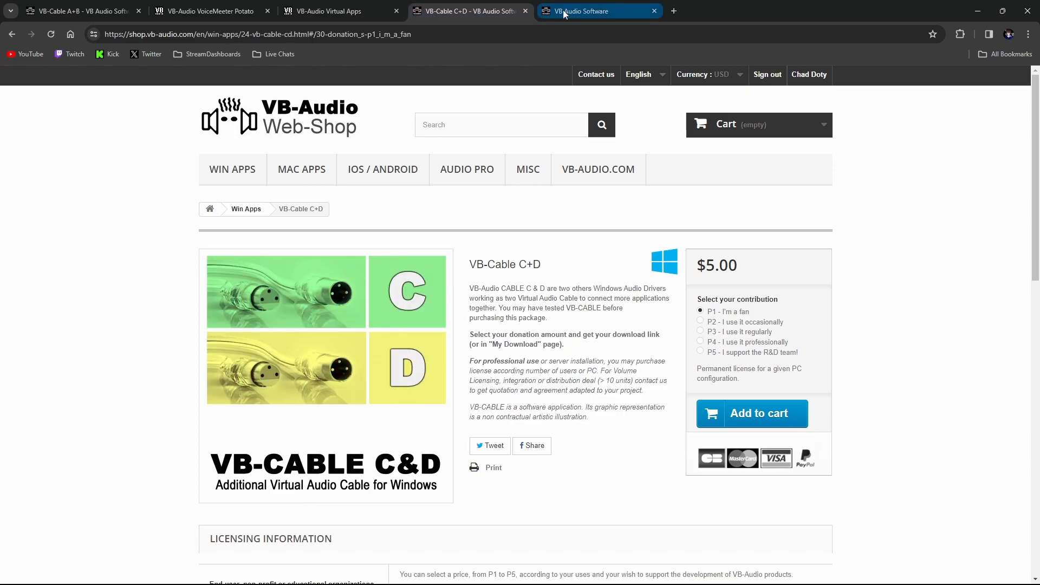
left_click(525, 11)
left_click(342, 12)
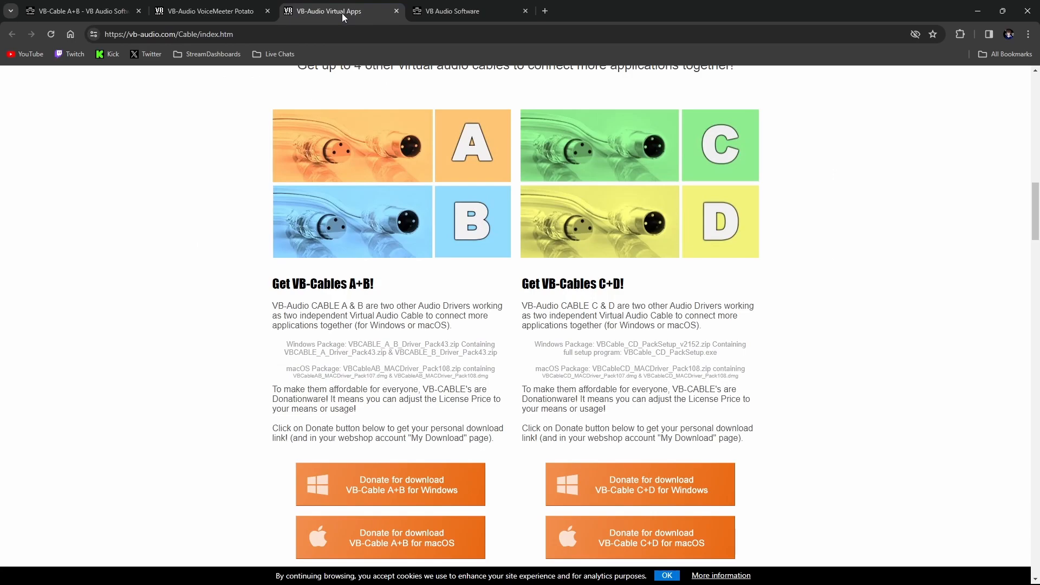
left_click(397, 11)
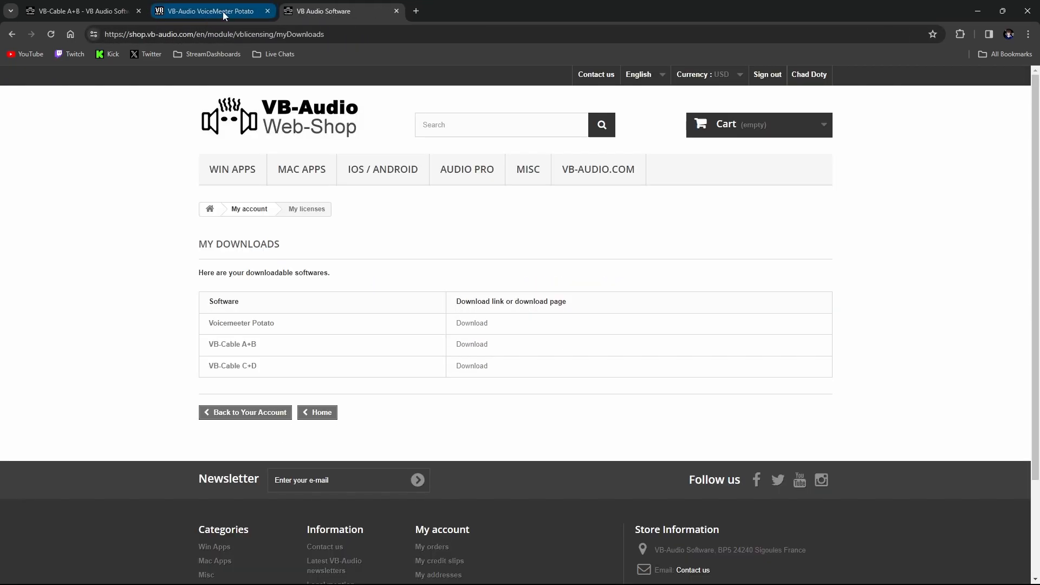
Highlight the Voicemeeter Potato, VB-Cable A+B and VB-Cable C+D entries in the My Downloads list
left_click_drag(206, 324, 276, 324)
left_click(287, 330)
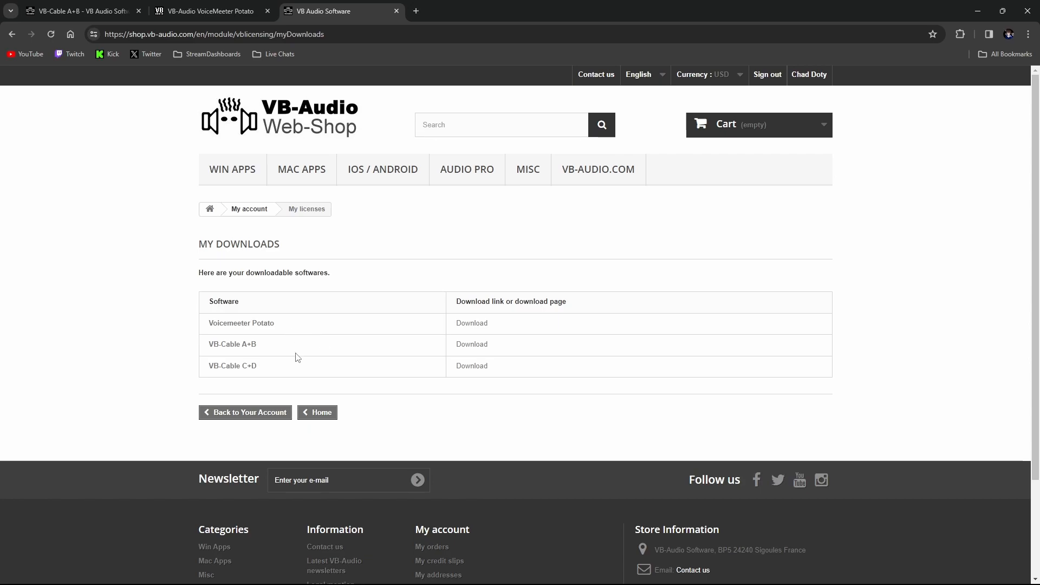
left_click_drag(269, 373, 205, 346)
left_click(329, 345)
left_click_drag(269, 371, 195, 347)
left_click(234, 333)
left_click(277, 364)
left_click_drag(260, 368, 228, 368)
left_click(267, 367)
Search Google for "vitrual cables free" in a new tab, skim the results, and close that tab
left_click(416, 12)
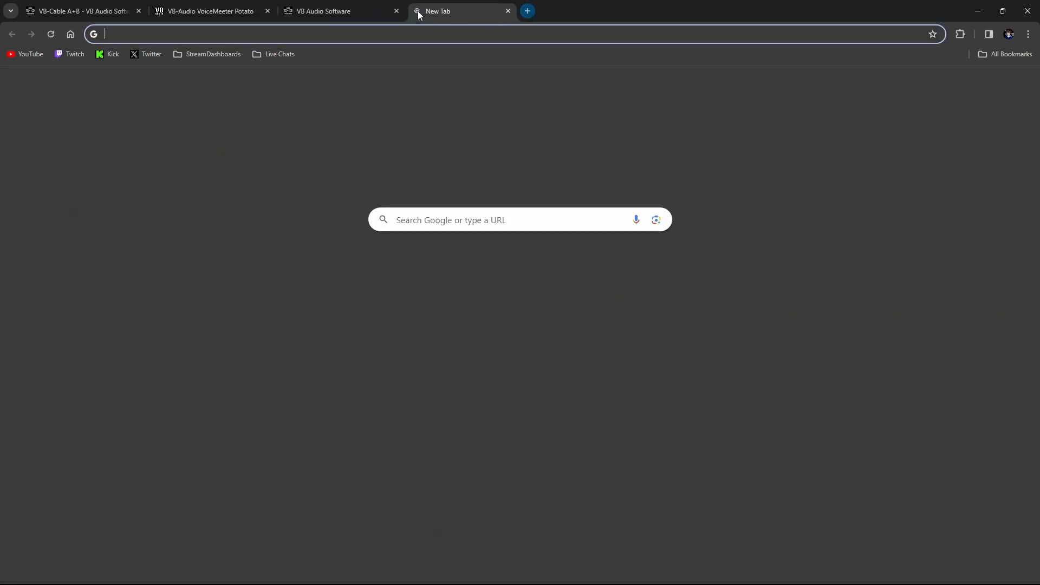
type("vitrual")
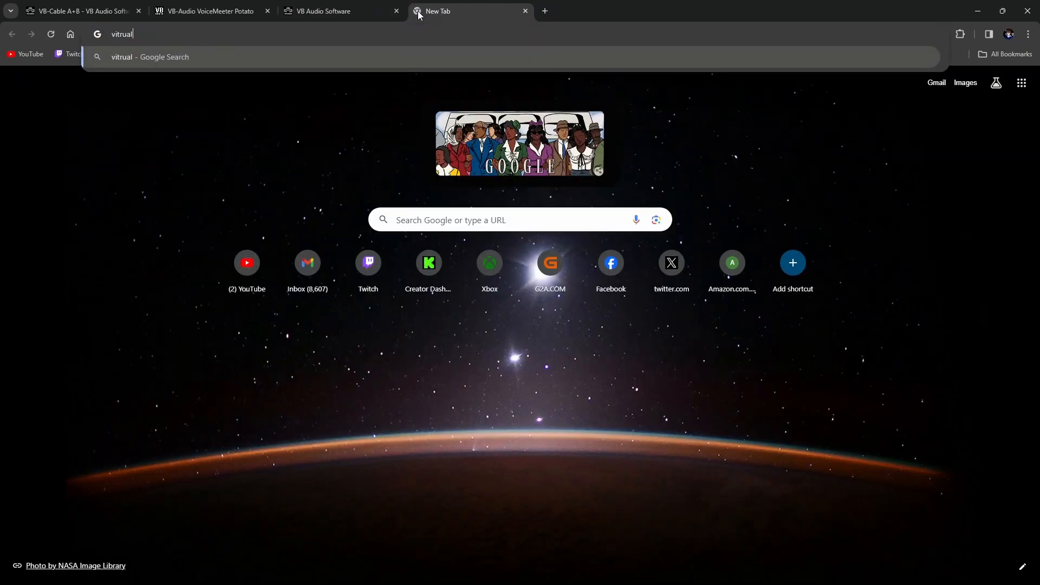
type(" cables free")
key("Return")
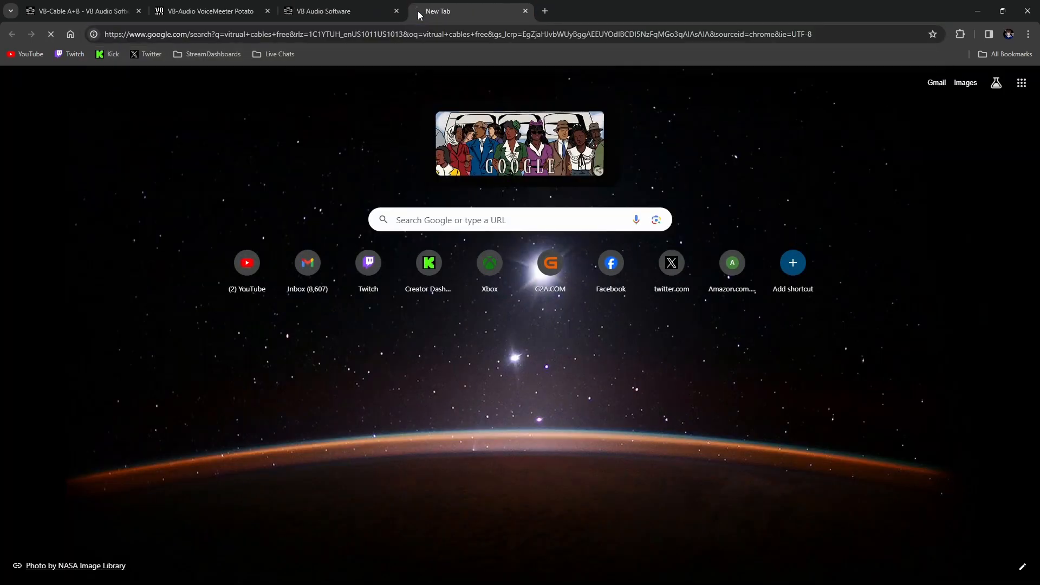
scroll(238, 252, "down", 2)
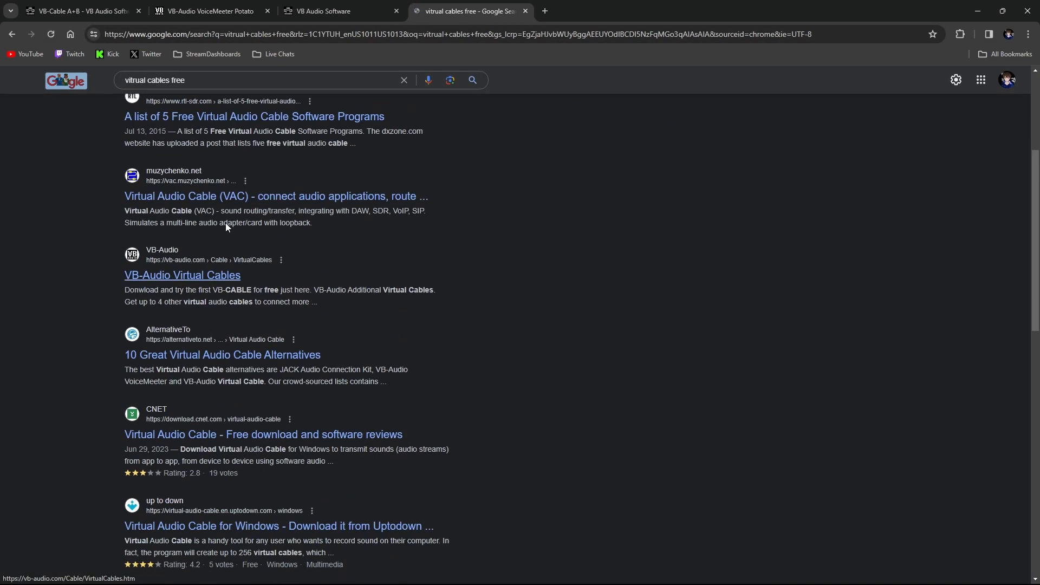
scroll(287, 230, "up", 2)
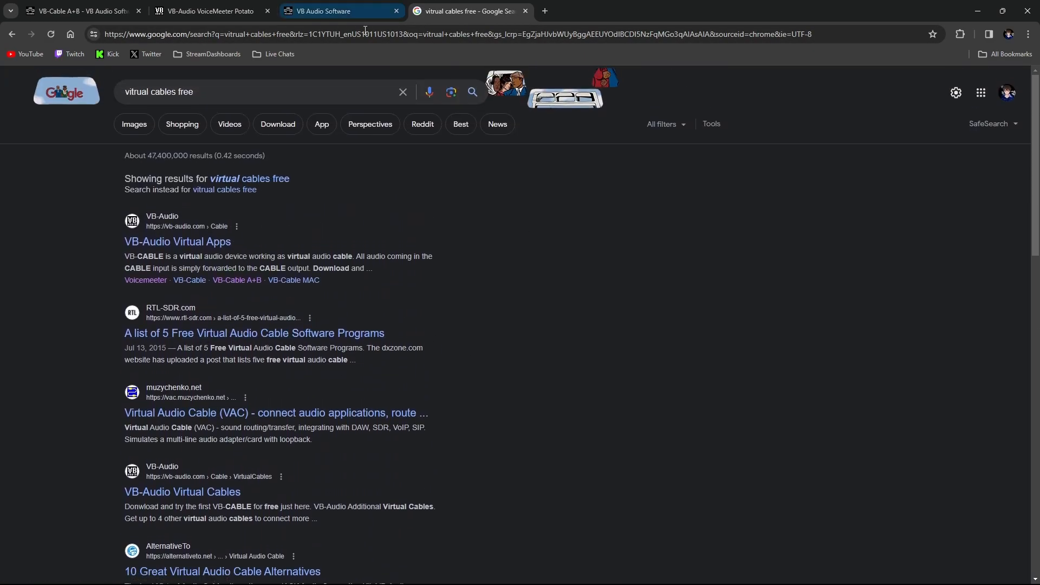
left_click(526, 11)
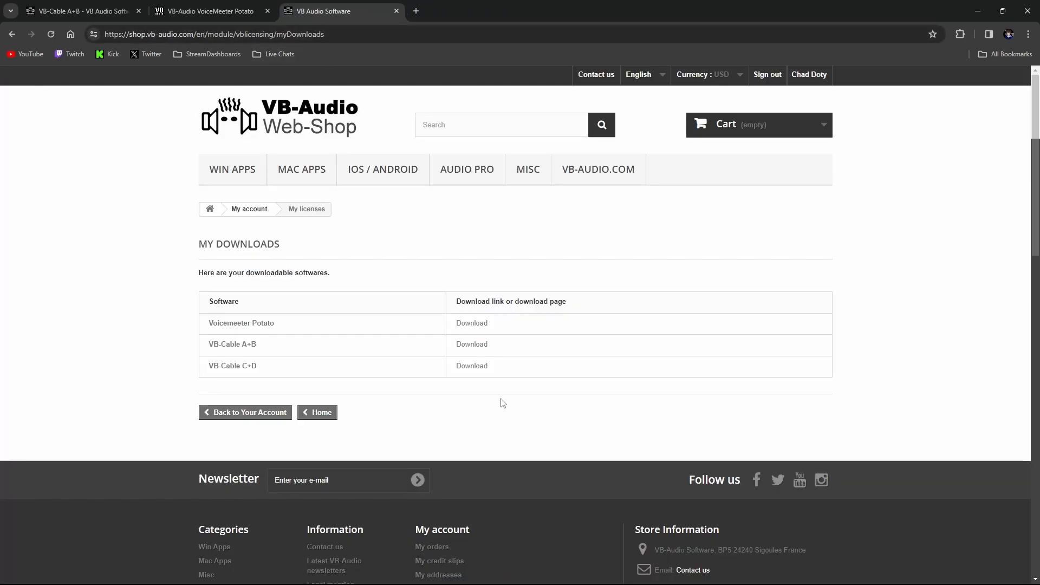
Check the software listed under My Downloads against the download section of the Voicemeeter Potato page
left_click_drag(259, 371, 281, 329)
left_click(287, 356)
left_click(340, 335)
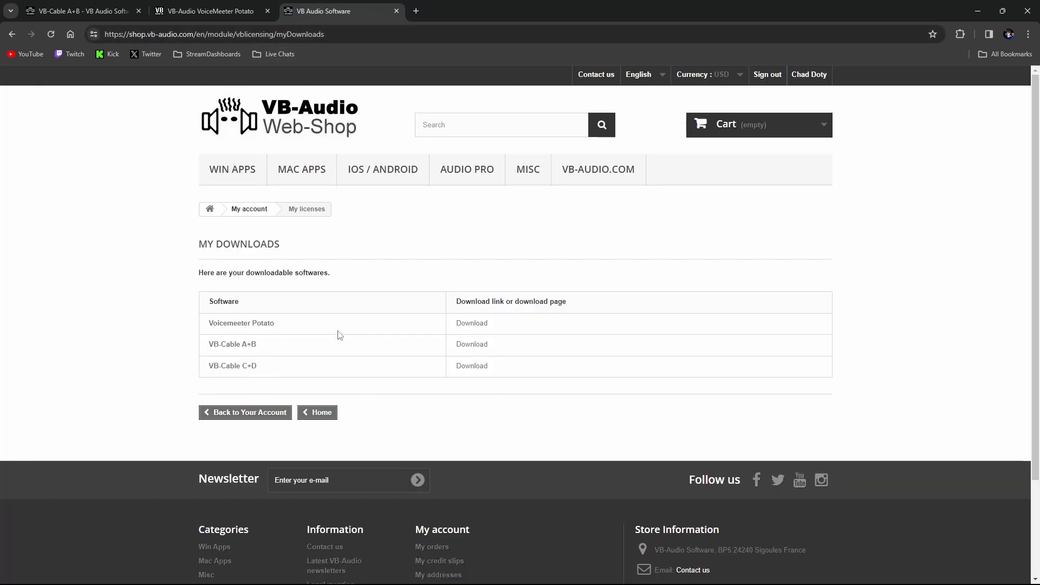
left_click(208, 10)
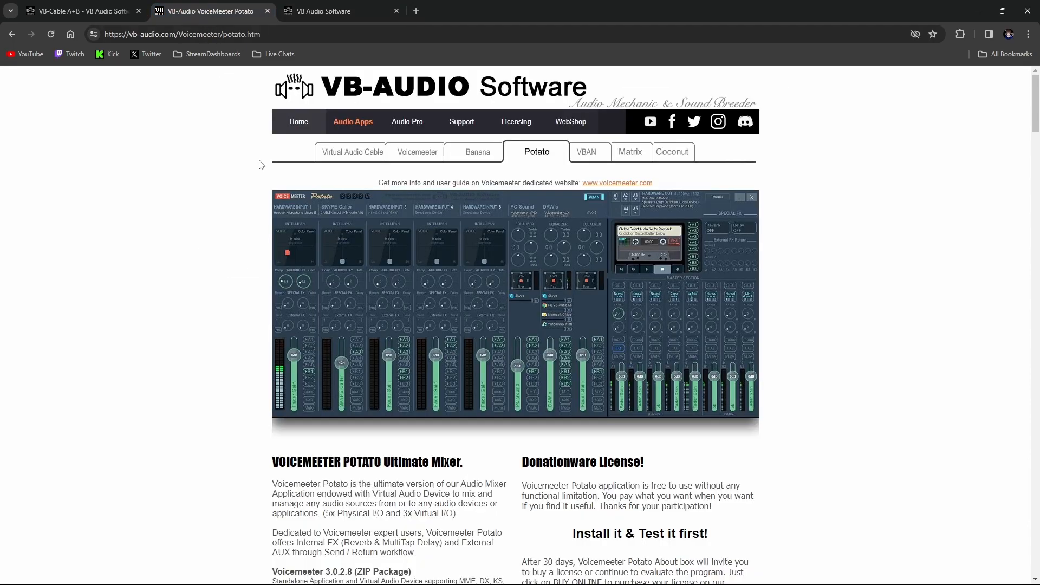
scroll(476, 507, "down", 5)
scroll(460, 433, "up", 1)
scroll(456, 419, "up", 2)
scroll(488, 428, "down", 3)
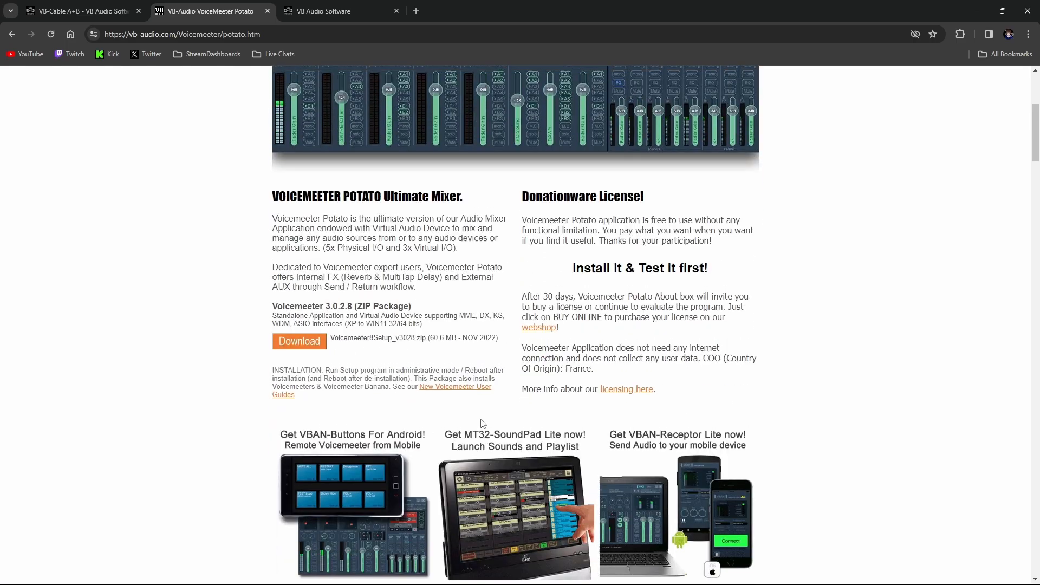
scroll(541, 444, "up", 3)
left_click(299, 6)
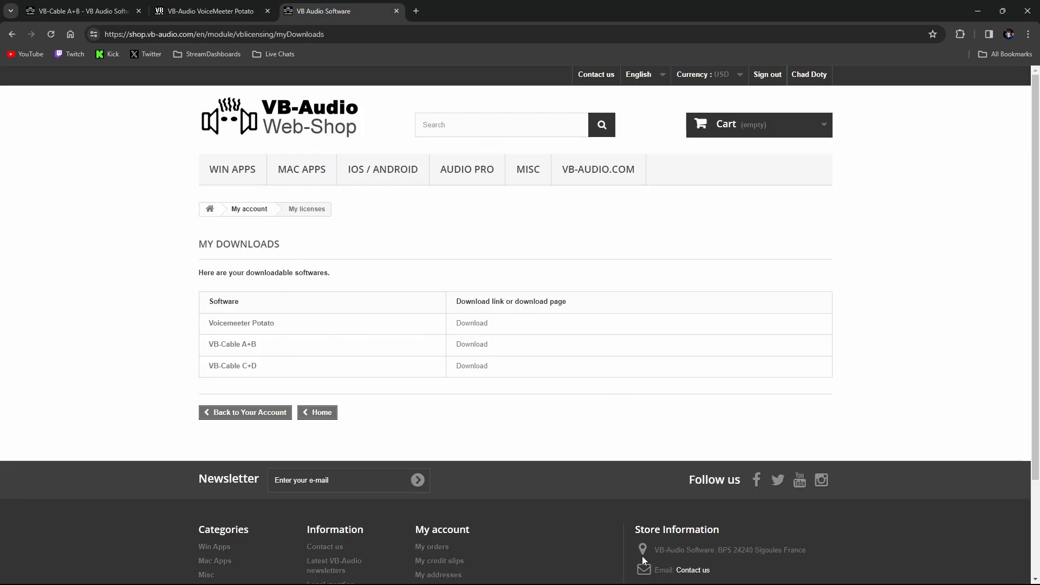
Switch to the Voicemeeter Potato mixer, view its list of application options, and shift the mixer window slightly
left_click(616, 576)
left_click(893, 86)
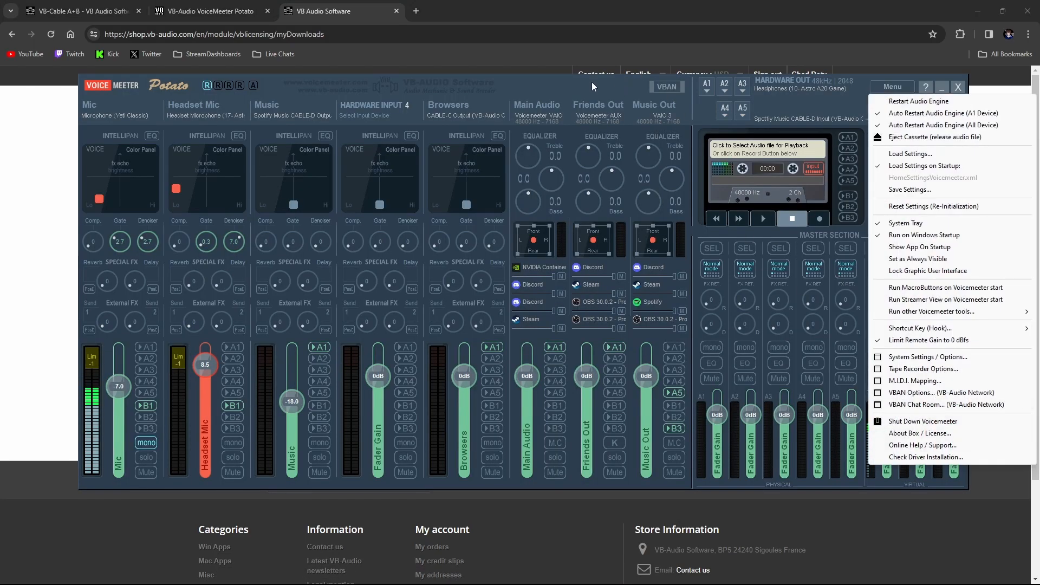
left_click_drag(593, 95, 597, 94)
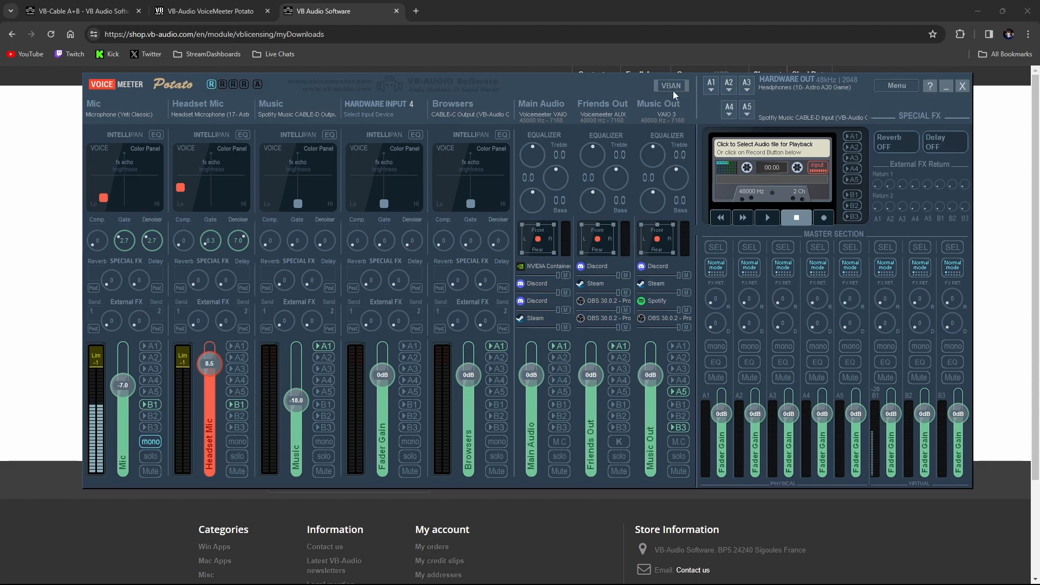
Hide the Voicemeeter Potato mixer and highlight the Voicemeeter Potato entry in the My Downloads list
left_click(947, 88)
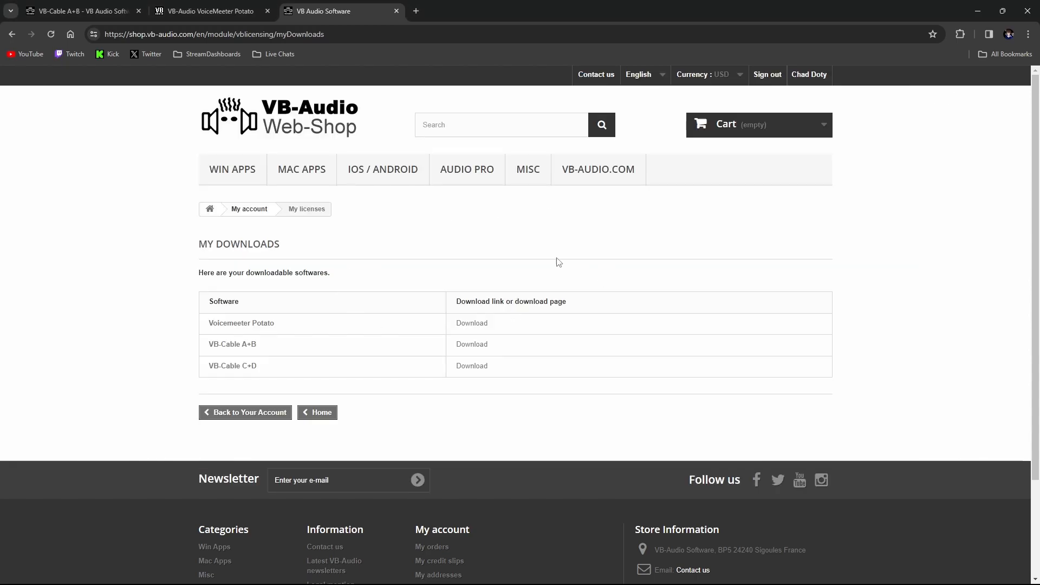
left_click_drag(224, 320, 292, 326)
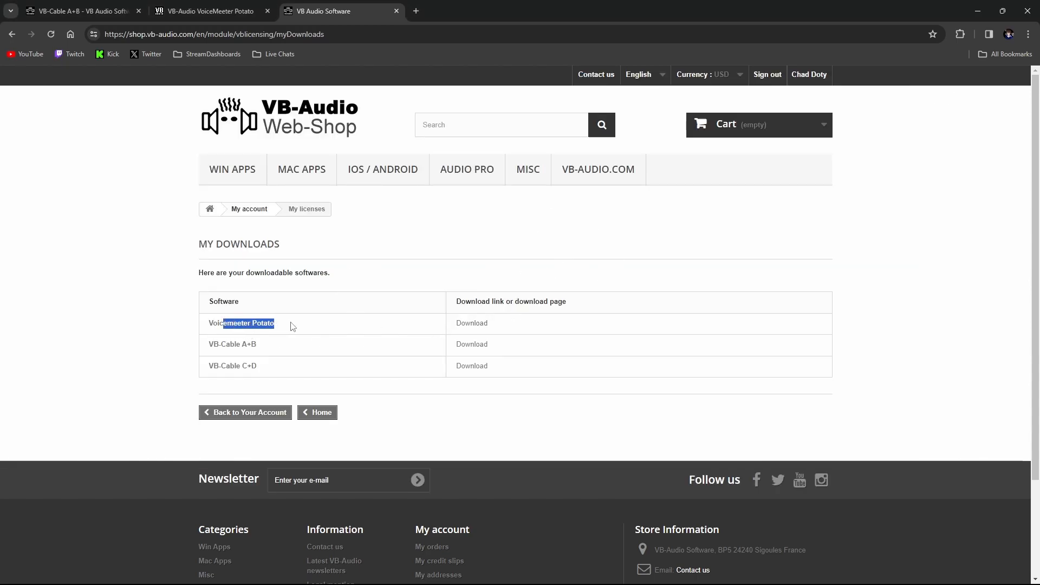
left_click(415, 350)
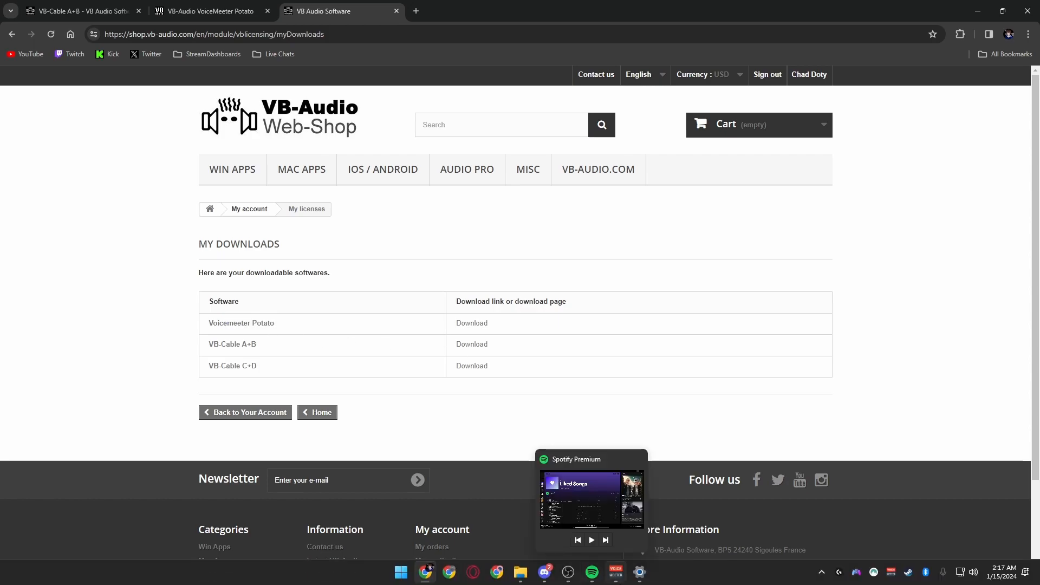
Bring the Voicemeeter Potato mixer back up, shift its window slightly, and return to the My Downloads page
left_click(616, 572)
left_click_drag(568, 86, 543, 92)
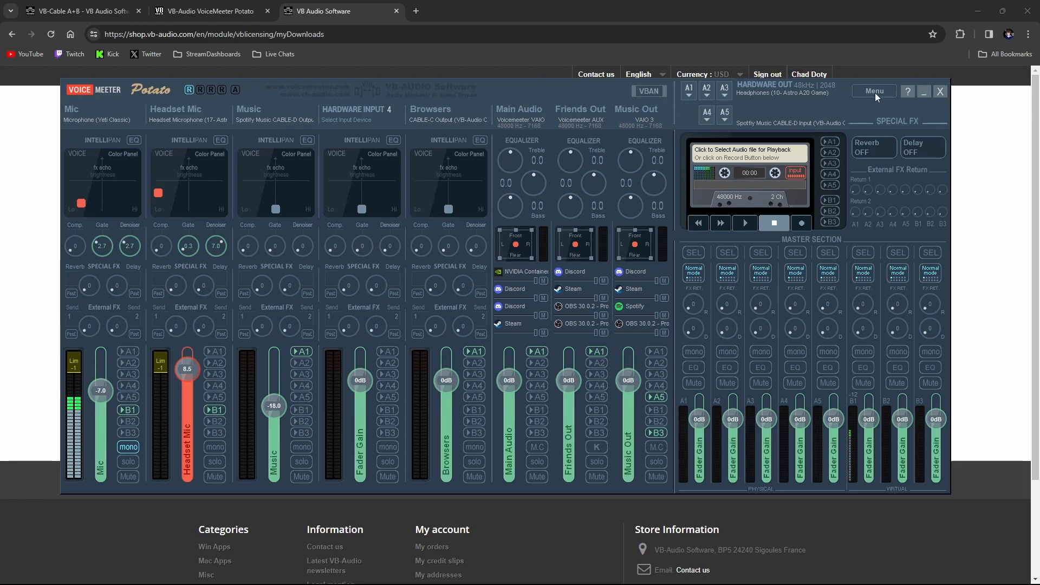
left_click(806, 5)
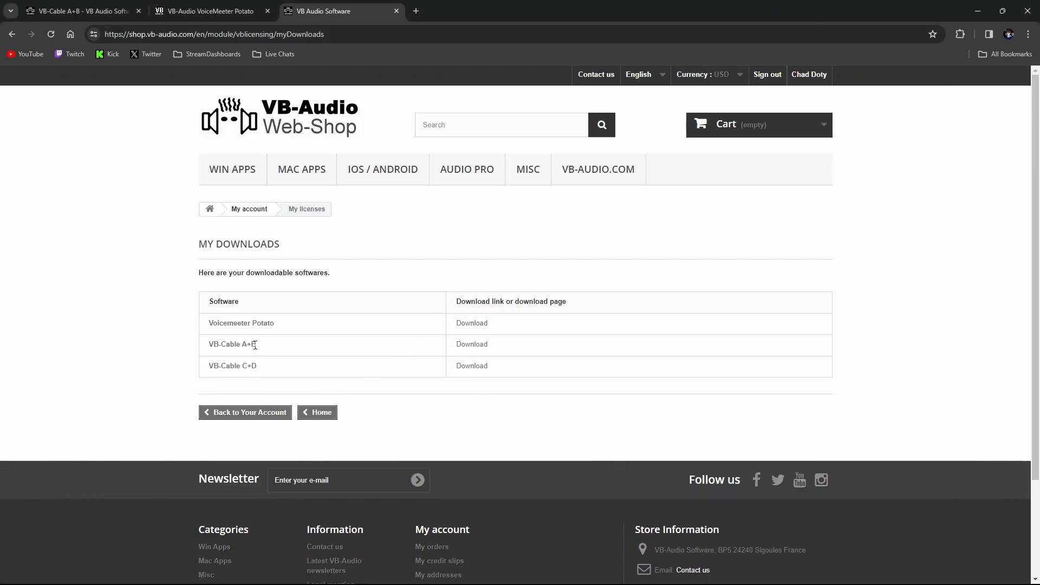
Highlight the VB-Cable A+B and VB-Cable C+D entries in the My Downloads list
left_click_drag(261, 345, 201, 346)
left_click_drag(265, 366, 215, 344)
left_click(215, 344)
View the VB-Cable A+B shop page, and open the Virtual Audio Cable page from the Voicemeeter Potato site
left_click(106, 4)
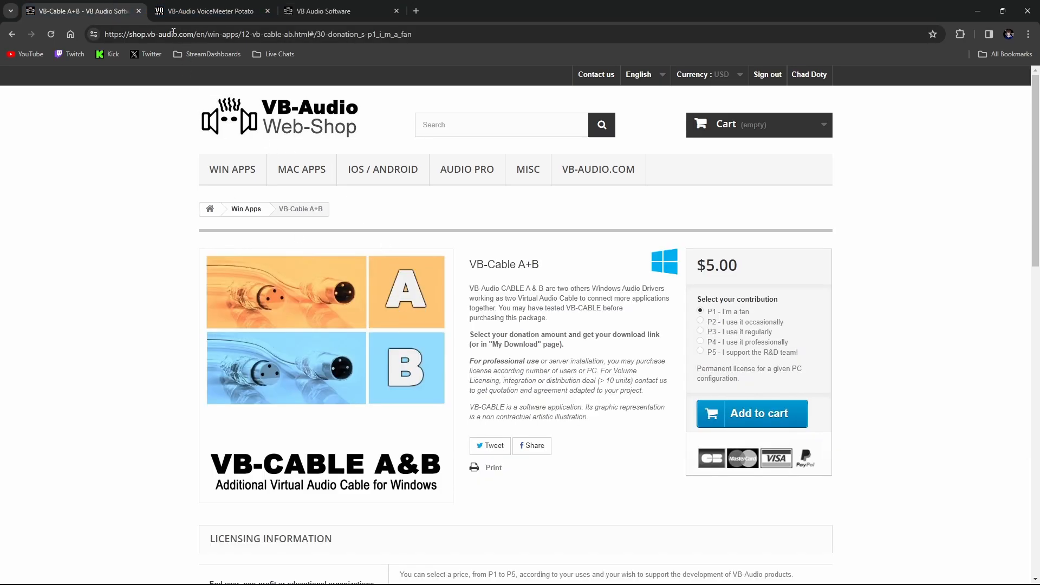
left_click(165, 6)
scroll(347, 179, "up", 2)
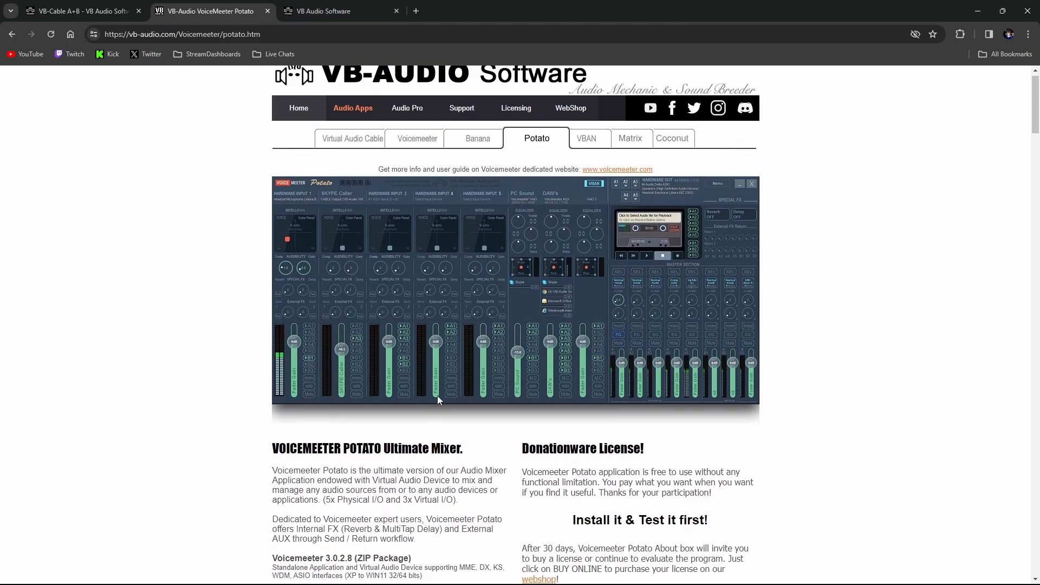
left_click(369, 157)
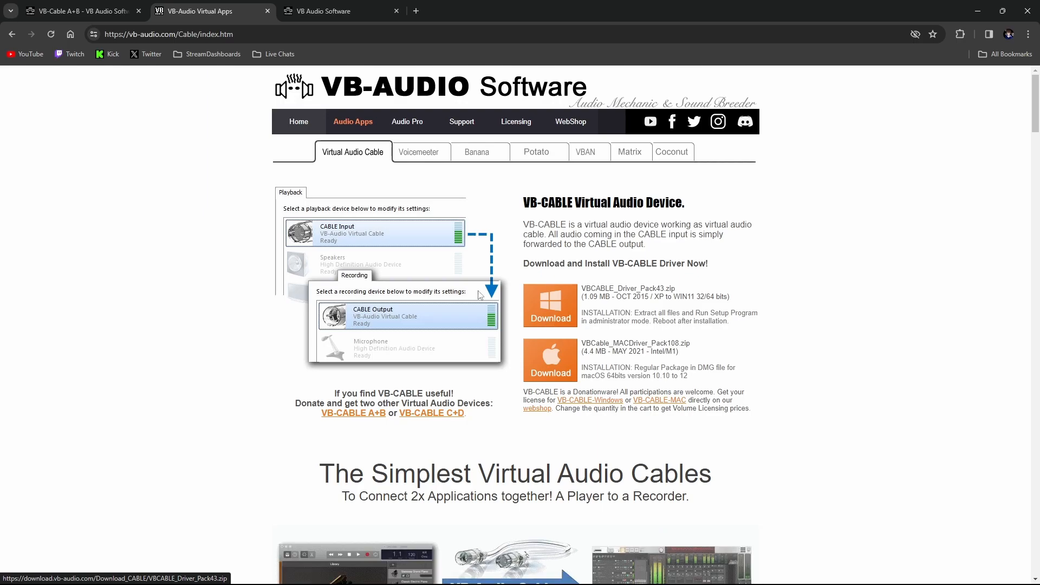
Compare the VB-Cable A+B shop page with the Virtual Audio Cable page and highlight the VB-CABLE Virtual Audio Device heading
left_click(86, 10)
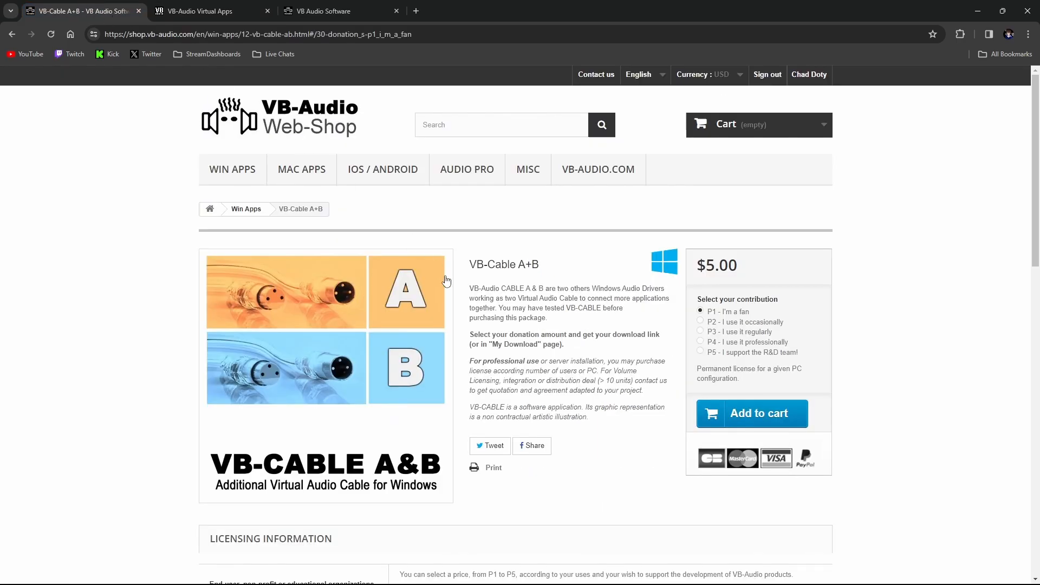
left_click(203, 10)
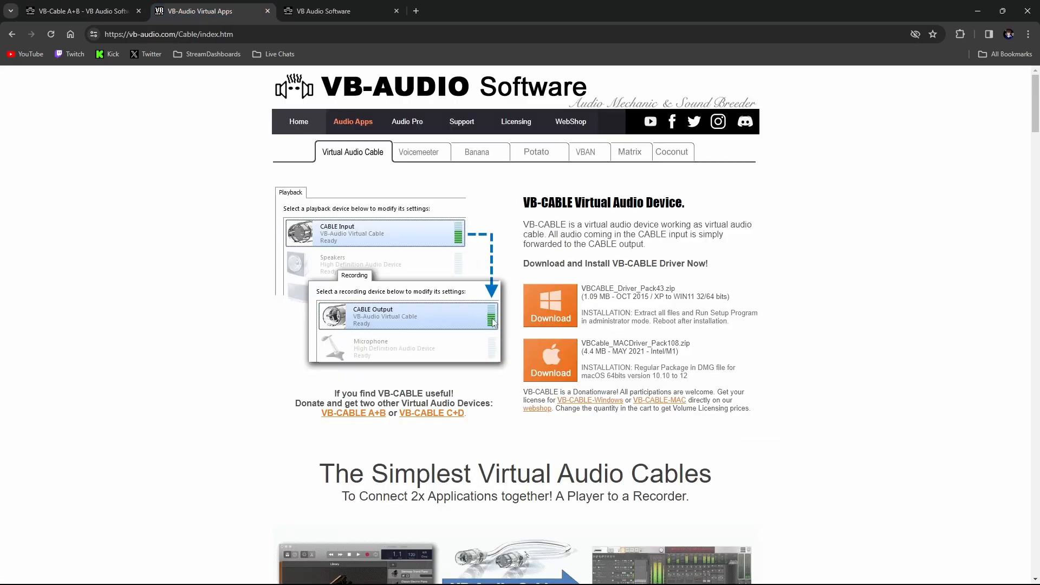
left_click_drag(518, 205, 682, 203)
left_click(706, 213)
Point out the VB-Cable A+B entry under My Downloads and return to the Virtual Audio Cable page
left_click(331, 12)
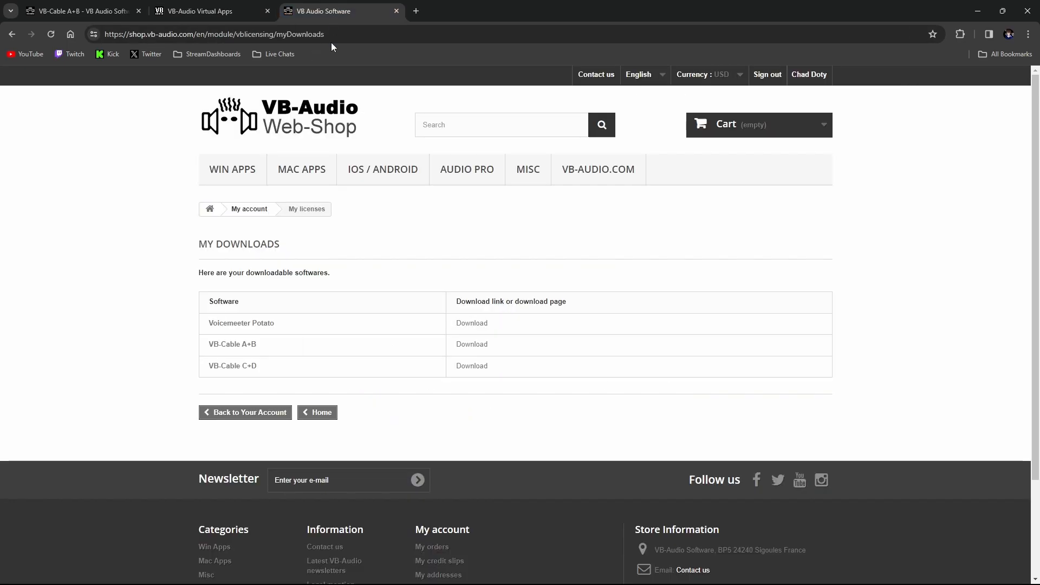
left_click_drag(258, 347, 246, 347)
left_click(252, 6)
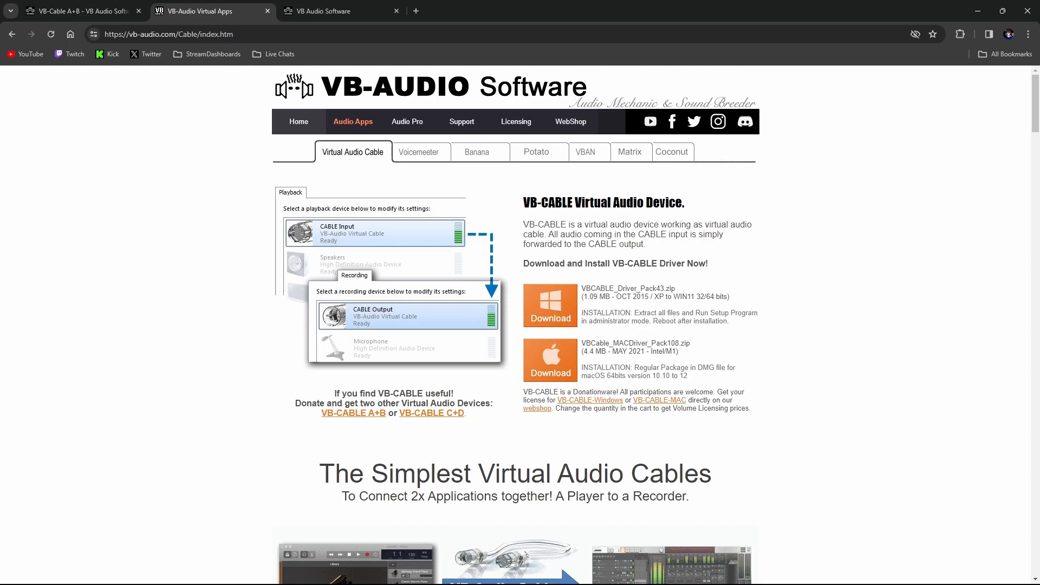
Switch to Windows Settings, collapse the Steam entry in the volume mixer, and open the Sound page
left_click(640, 572)
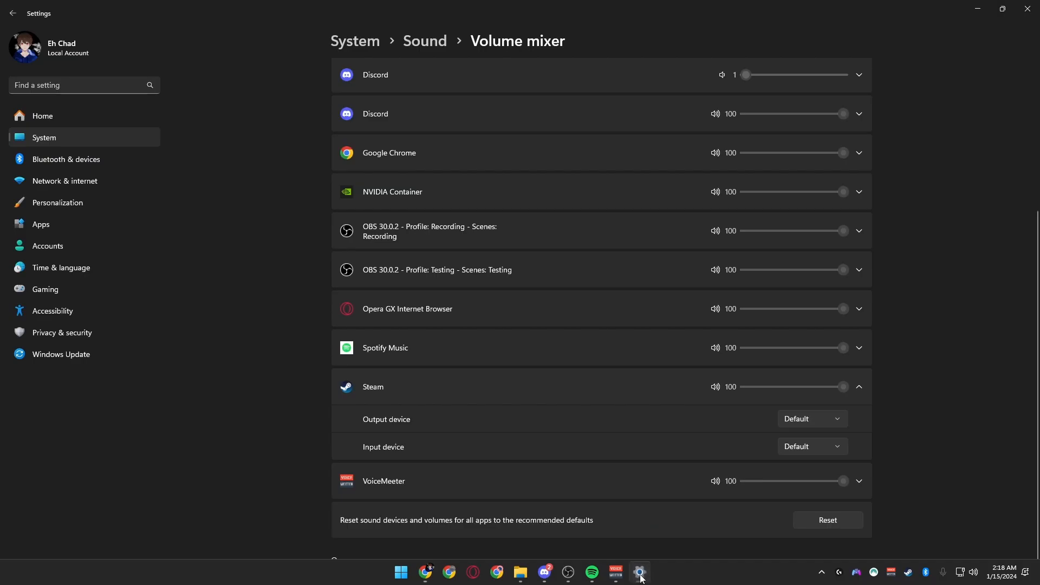
left_click(643, 381)
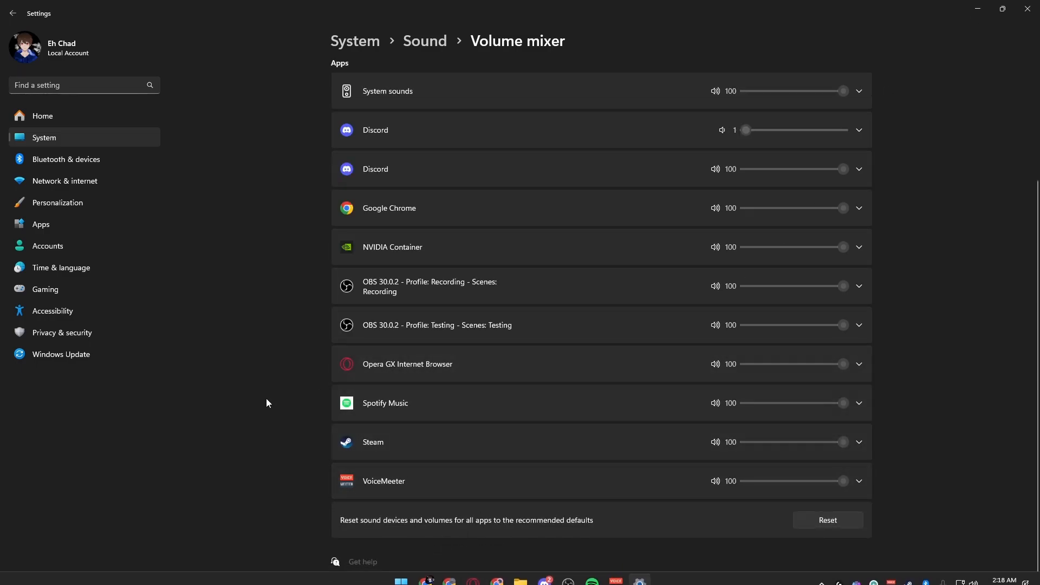
left_click(425, 42)
scroll(516, 347, "down", 2)
scroll(509, 336, "down", 2)
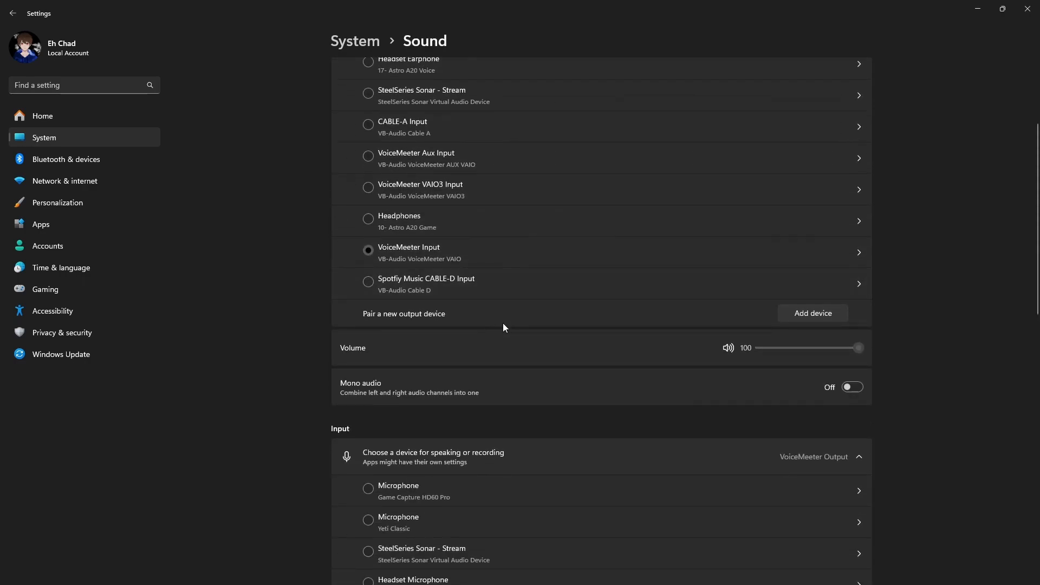
key("super")
type("soudn")
key("BackSpace")
key("BackSpace")
key("BackSpace")
key("BackSpace")
key("BackSpace")
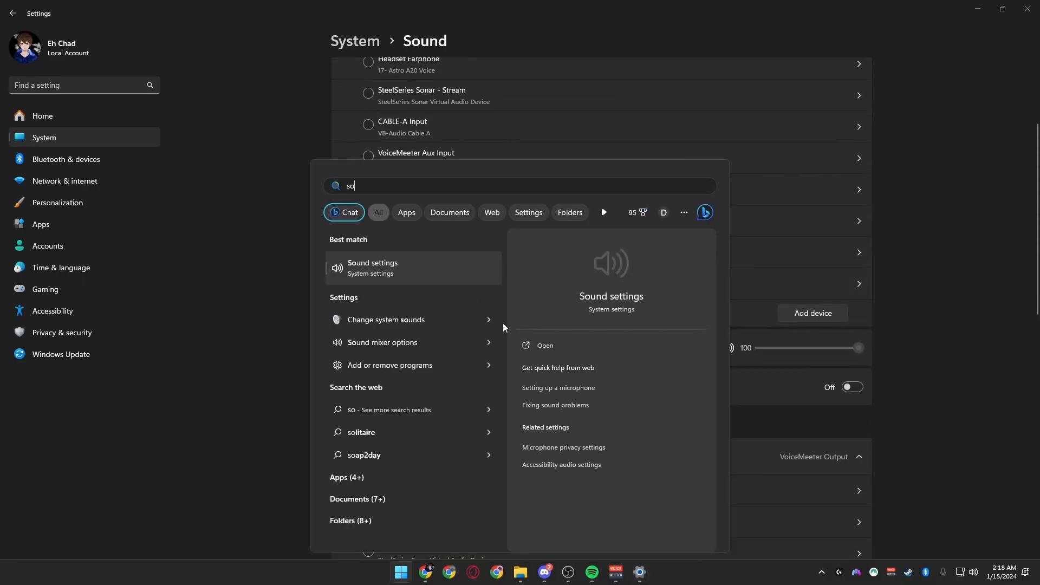
key("Escape")
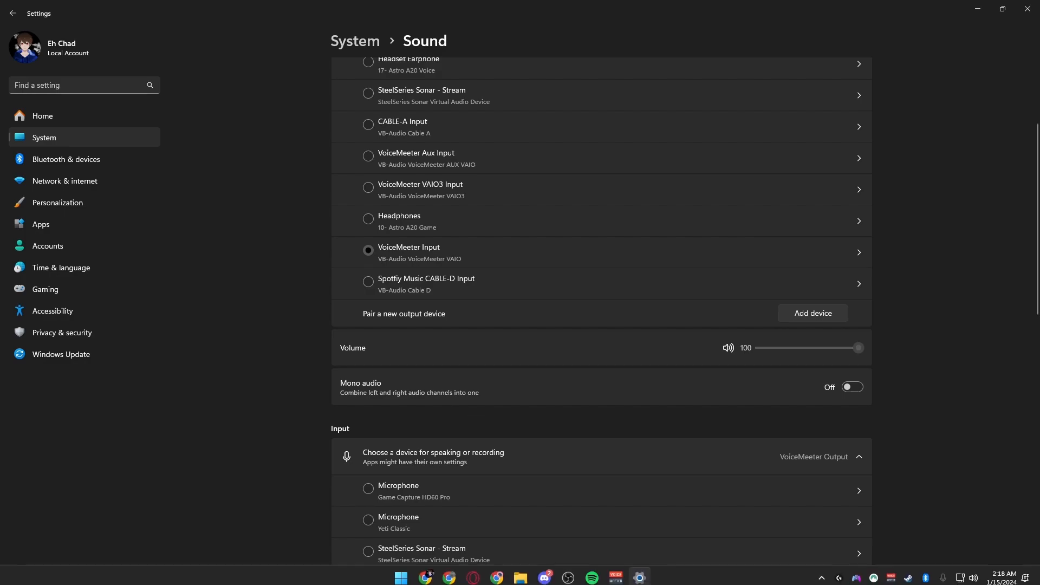
Open the classic Sound dialog from the Windows sound settings and move it to the middle of the screen
right_click(973, 573)
left_click(964, 542)
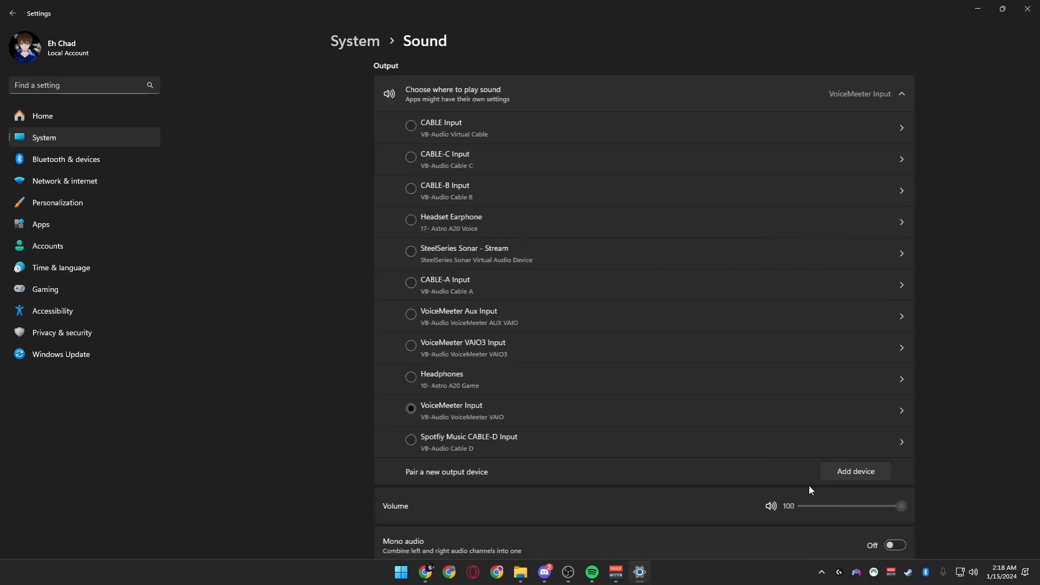
scroll(486, 303, "down", 15)
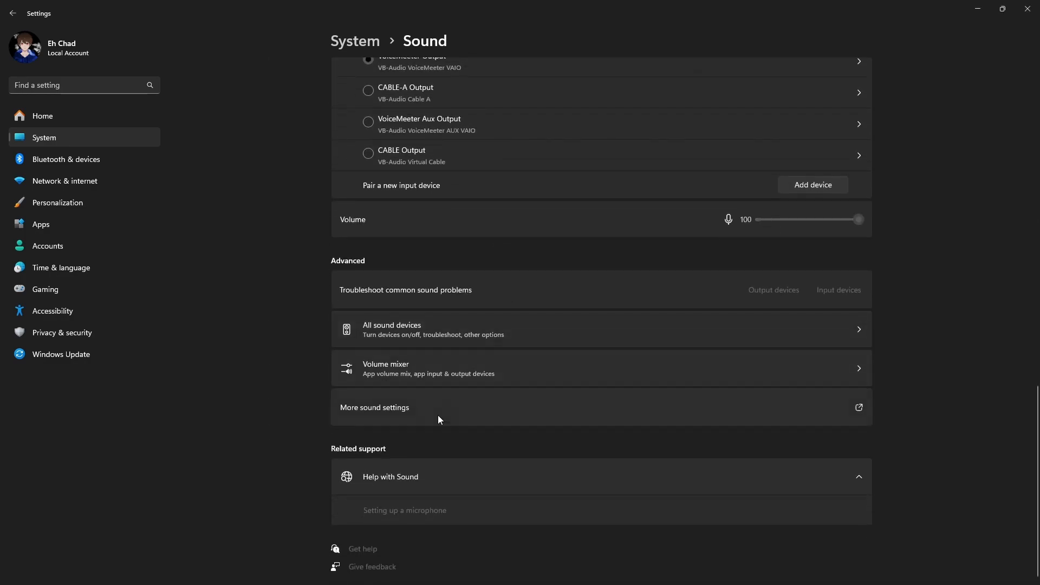
left_click(373, 416)
left_click_drag(268, 150, 523, 154)
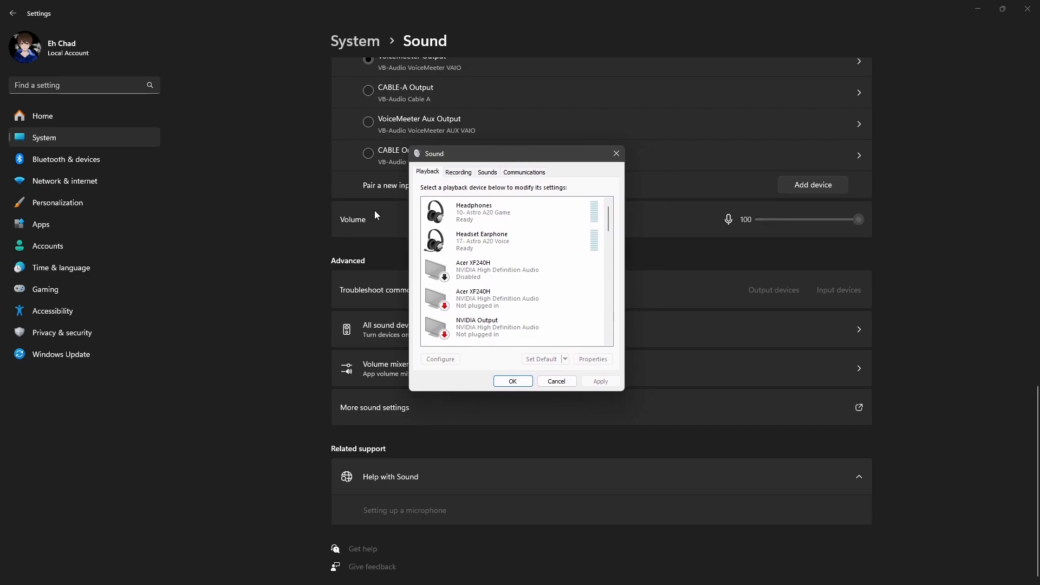
Find the virtual cables among the playback devices and select each one from CABLE-A Input through CABLE Input
scroll(611, 249, "down", 5)
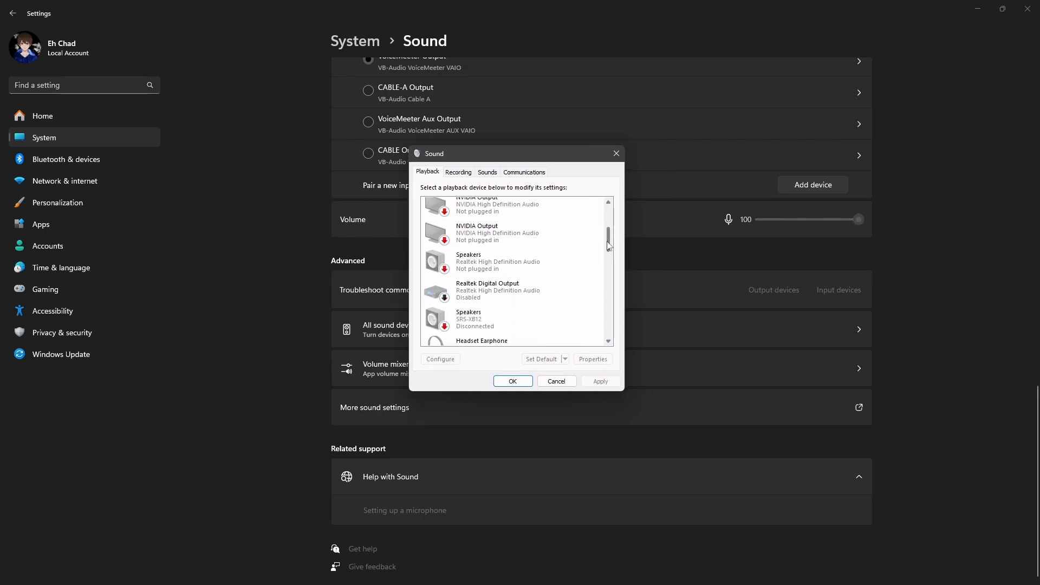
left_click_drag(611, 256, 611, 309)
left_click(485, 222)
left_click(488, 255)
left_click(490, 277)
left_click(503, 306)
scroll(503, 306, "down", 1)
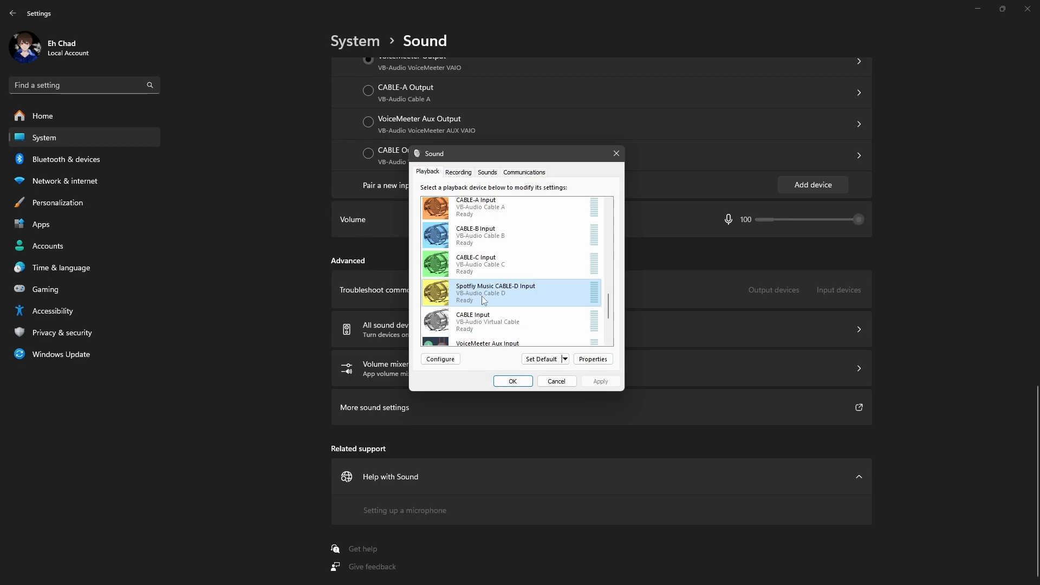
left_click(495, 320)
scroll(499, 311, "down", 1)
scroll(502, 309, "up", 2)
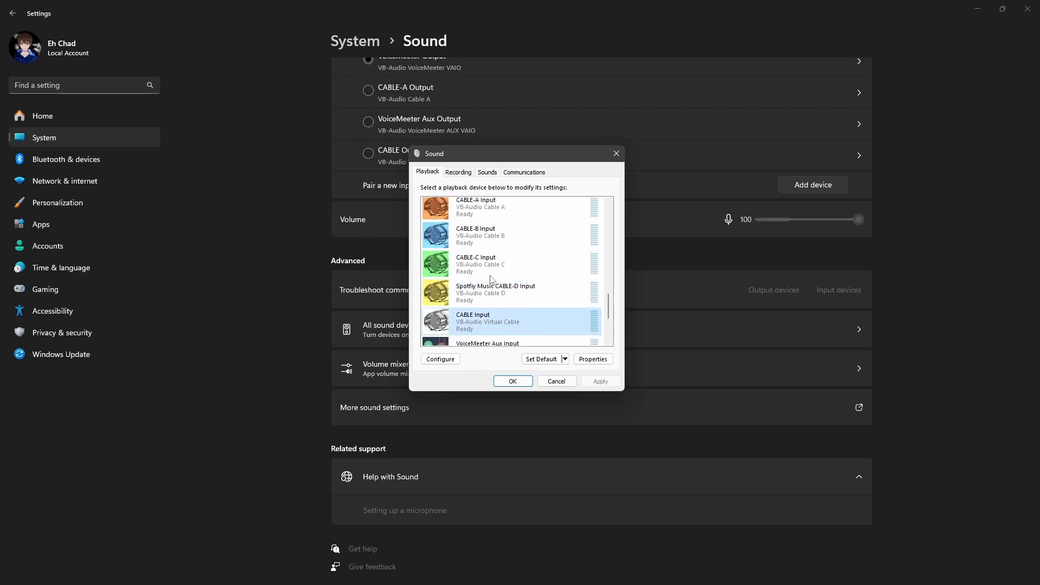
Select the CABLE-A through CABLE-D playback inputs one by one, and go back up to CABLE-A Input
left_click(479, 230)
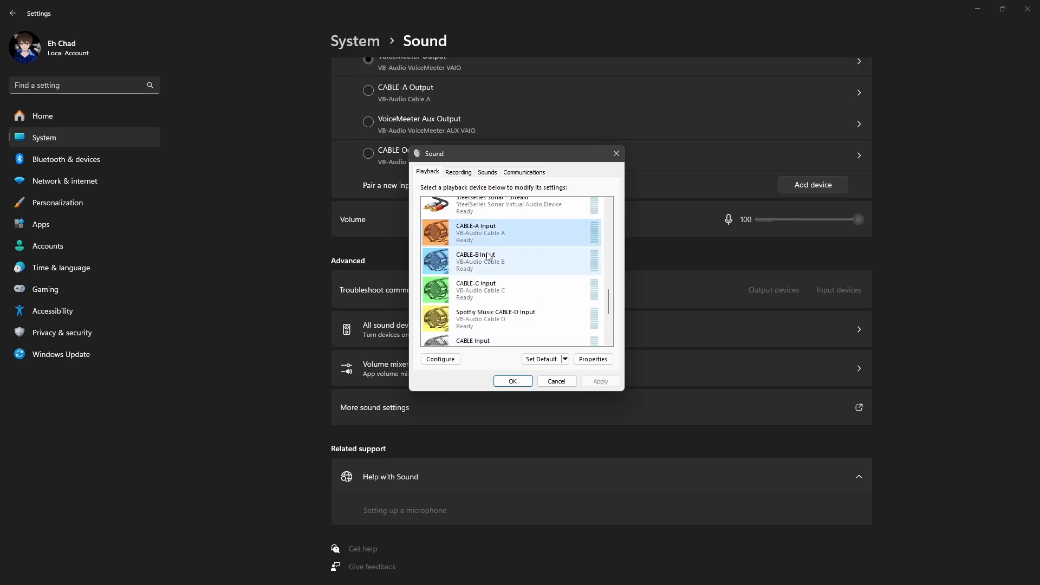
left_click(483, 257)
left_click(485, 291)
left_click(488, 317)
left_click(488, 291)
left_click(489, 262)
left_click(488, 234)
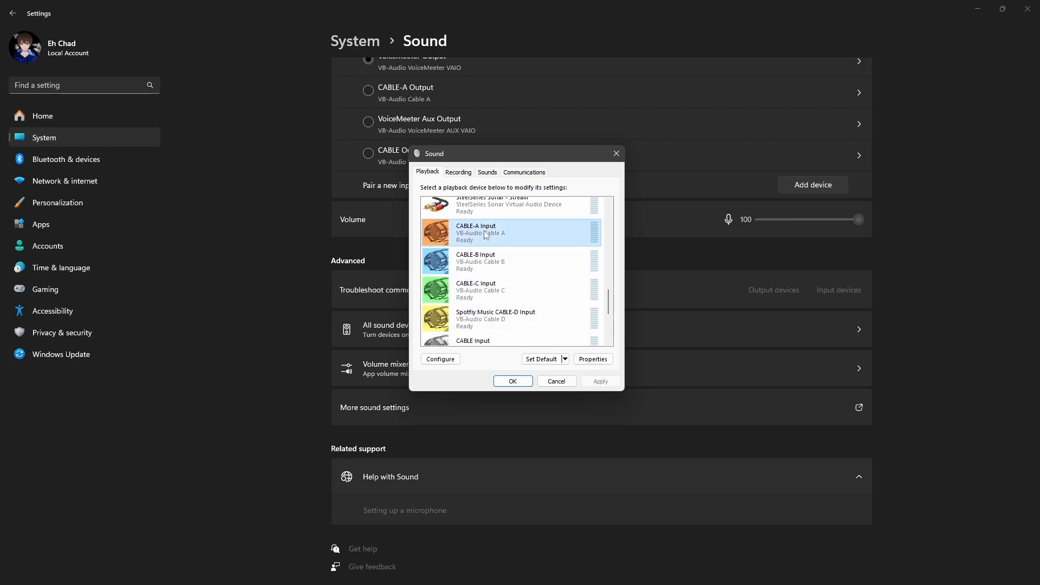
Select the CABLE-B, CABLE-C and Spotfiy Music CABLE-D playback inputs in turn, finishing with the VB-Audio Virtual Cable's CABLE Input
scroll(492, 264, "down", 1)
left_click(489, 249)
left_click(491, 277)
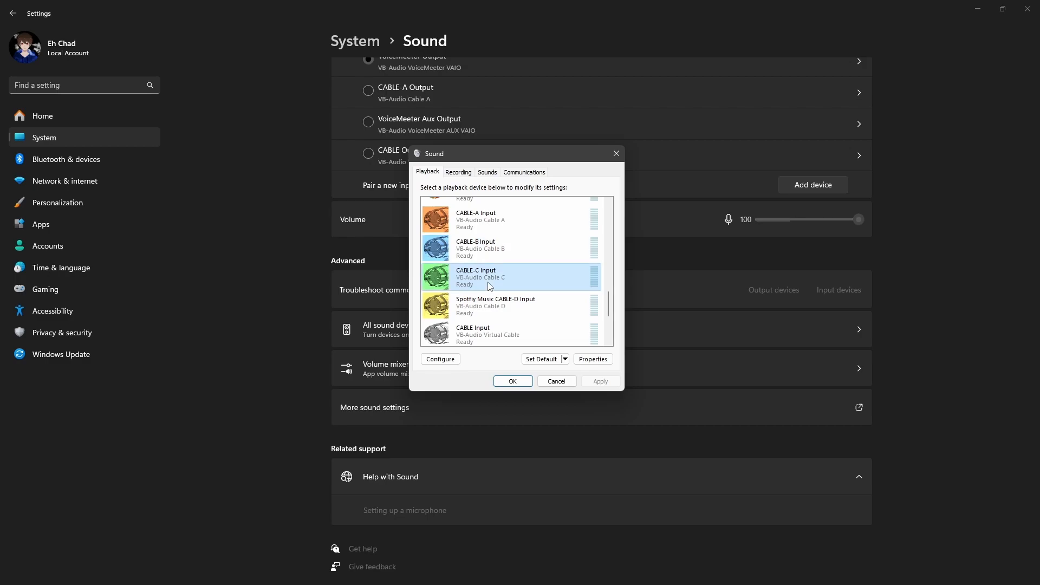
left_click(493, 306)
scroll(500, 303, "down", 1)
scroll(487, 233, "down", 1)
scroll(486, 271, "up", 2)
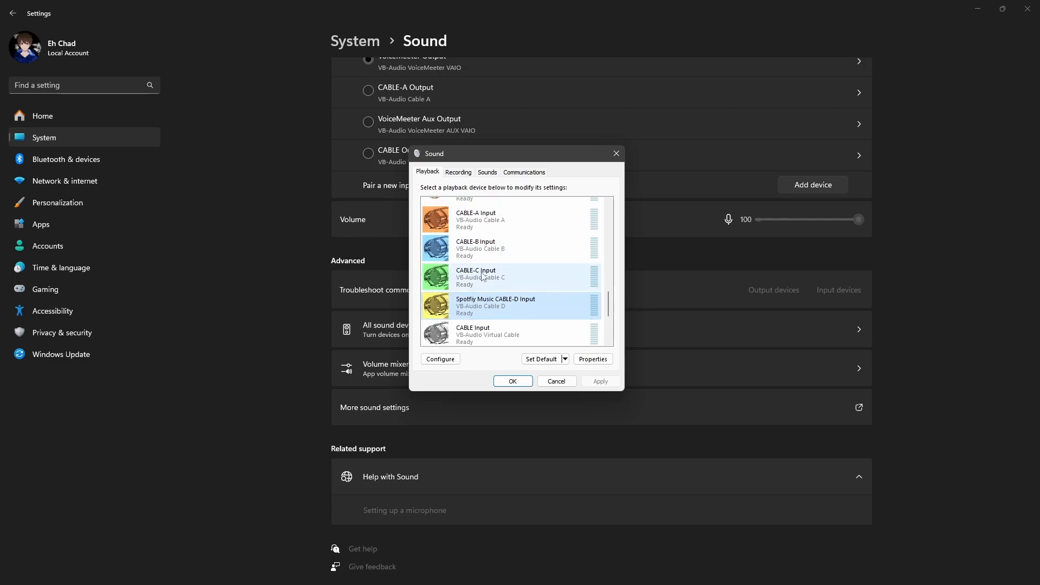
scroll(495, 268, "down", 2)
scroll(496, 270, "down", 2)
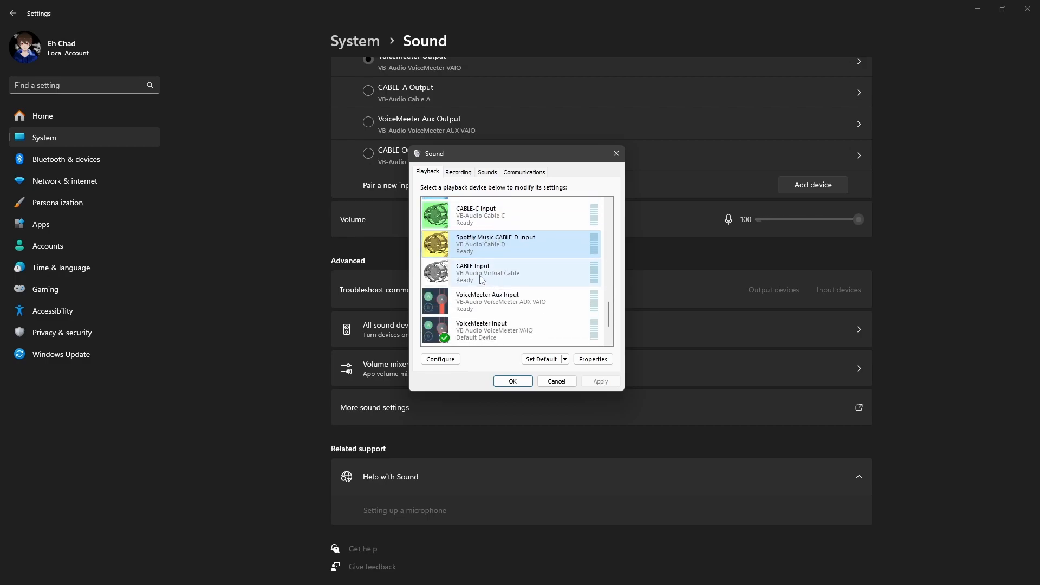
left_click(484, 279)
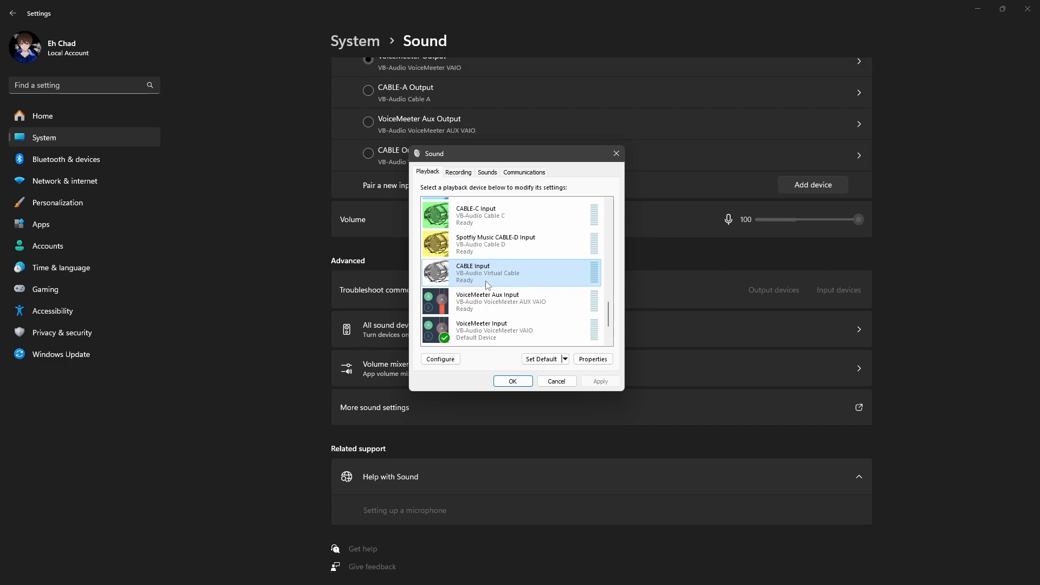
Review the virtual cable playback devices again, select CABLE-C Input, and move the selection down to VoiceMeeter Input
scroll(501, 277, "up", 1)
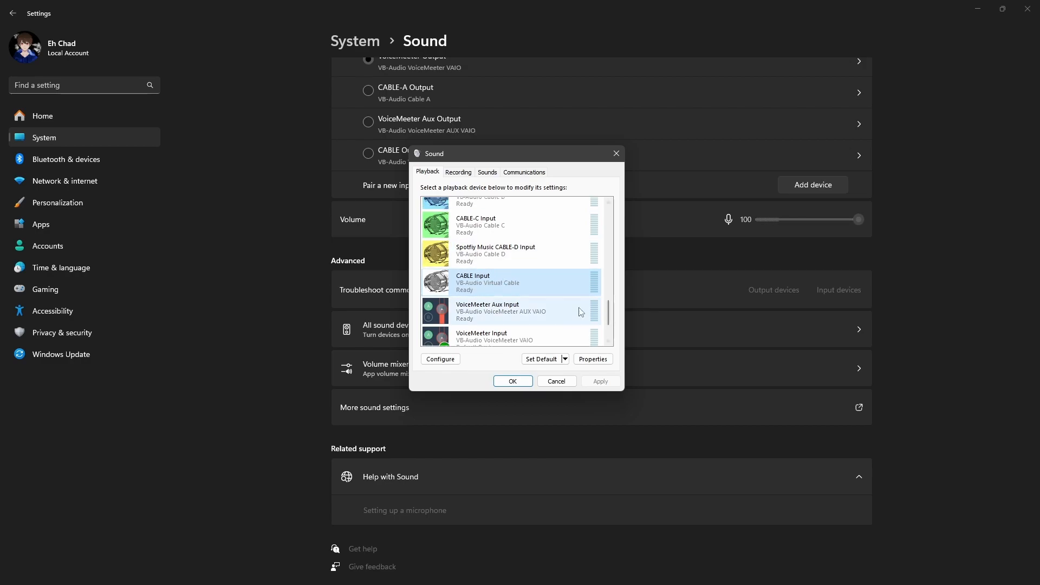
scroll(528, 282, "up", 2)
scroll(549, 282, "down", 2)
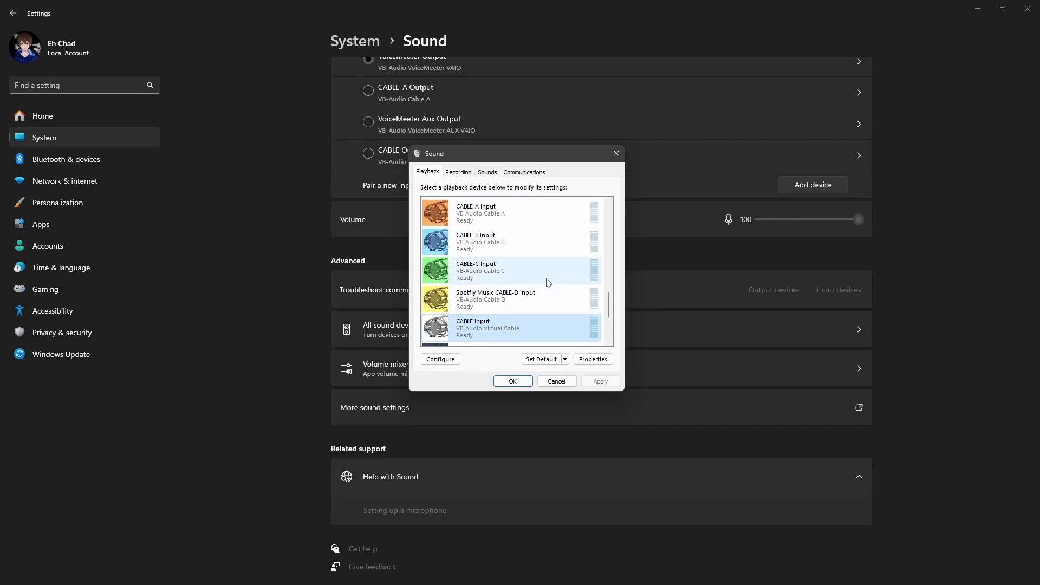
scroll(499, 250, "down", 2)
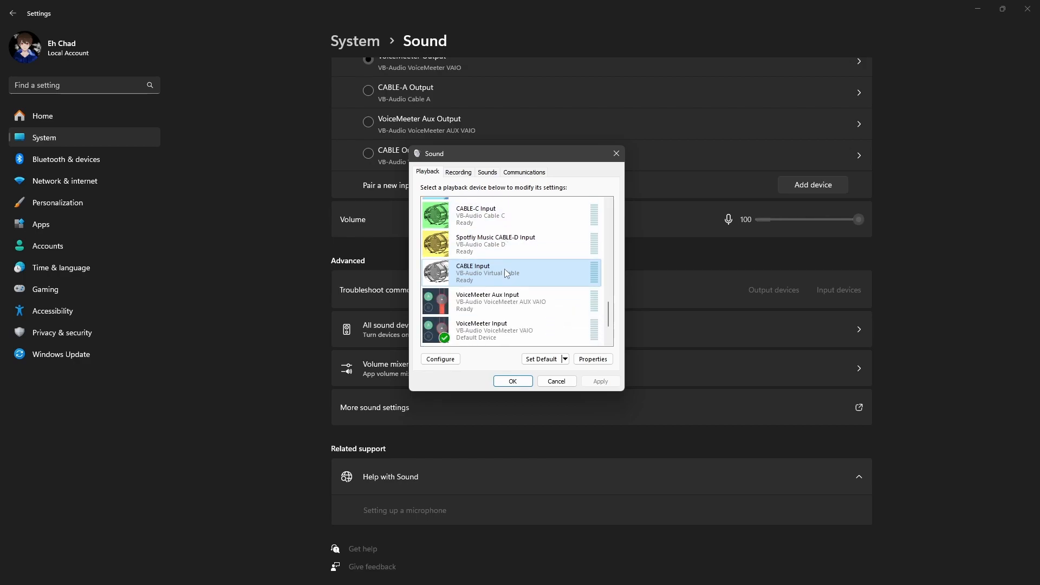
scroll(503, 257, "up", 2)
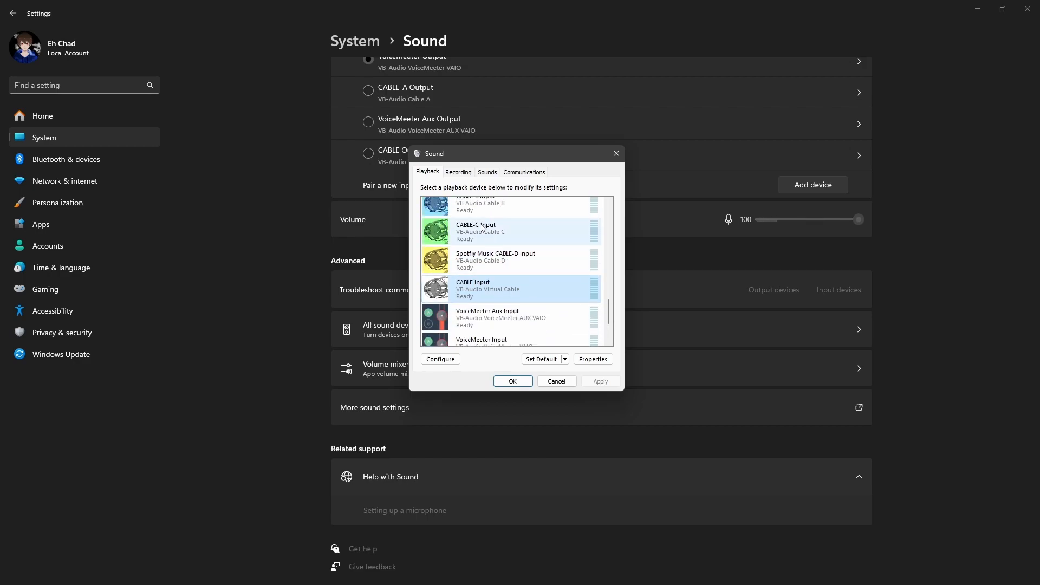
left_click(496, 232)
scroll(520, 287, "down", 2)
scroll(524, 302, "down", 4)
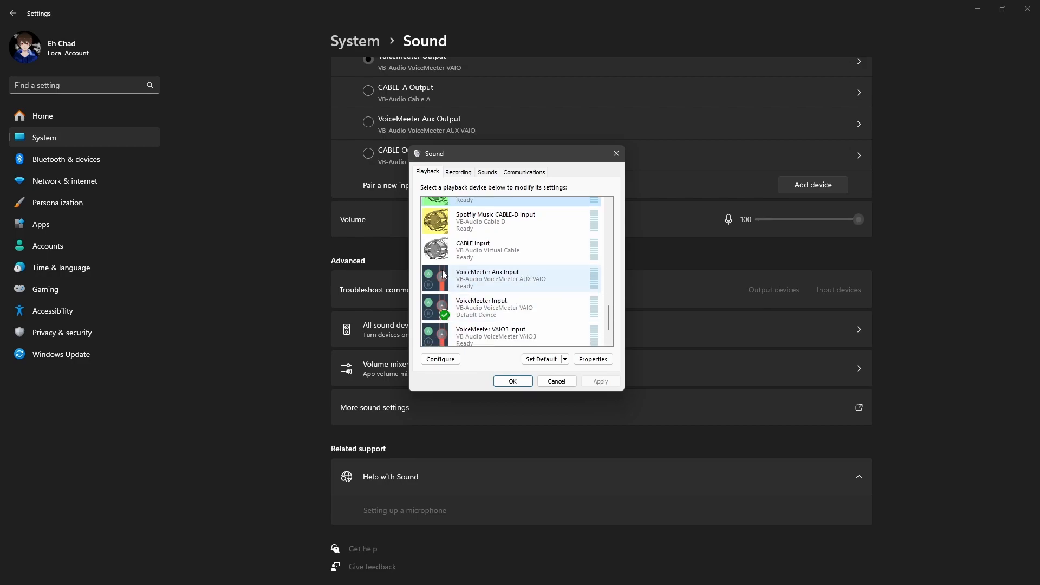
left_click(480, 277)
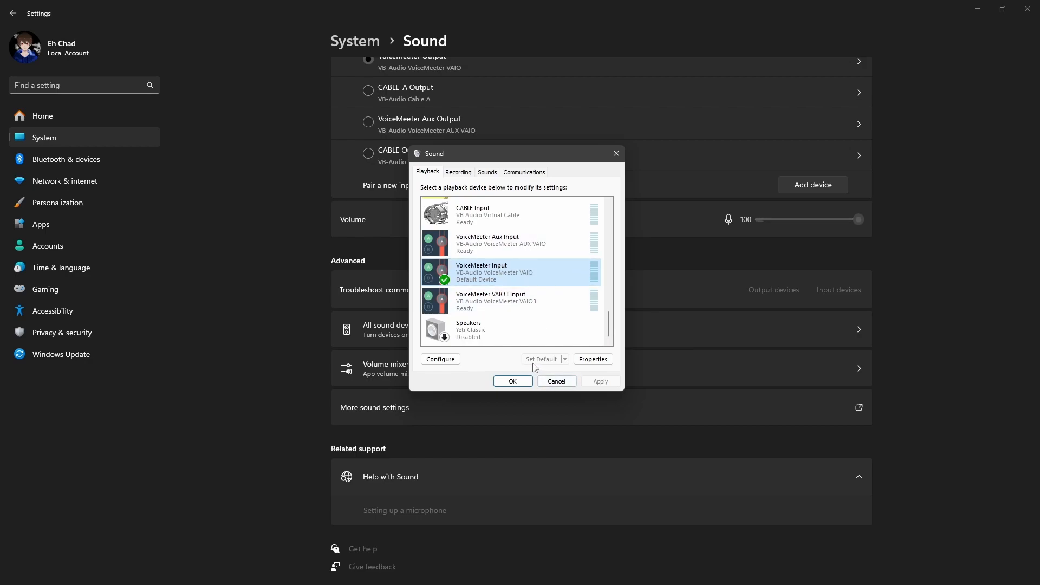
Show the recording devices in the Sound dialog and select VoiceMeeter Output (VB-Audio VoiceMeeter VAIO)
scroll(493, 278, "up", 1)
left_click_drag(607, 324, 607, 332)
left_click(458, 172)
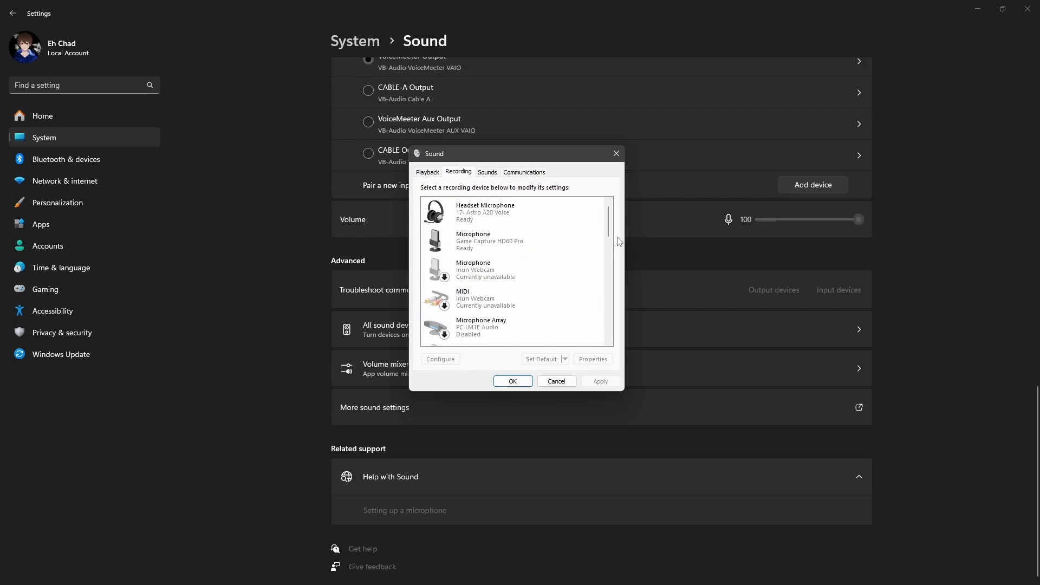
left_click_drag(609, 232, 610, 331)
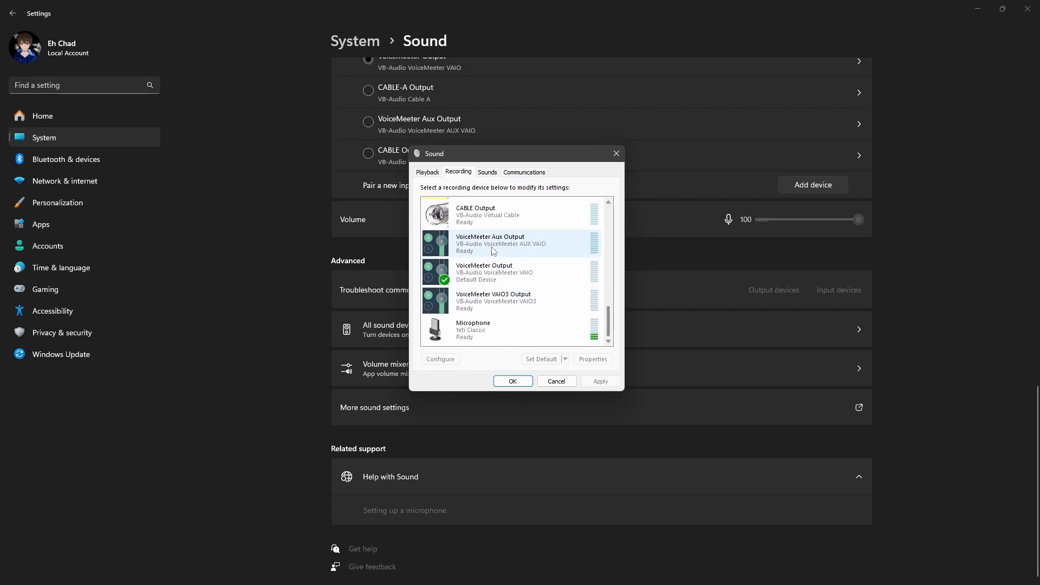
left_click(533, 272)
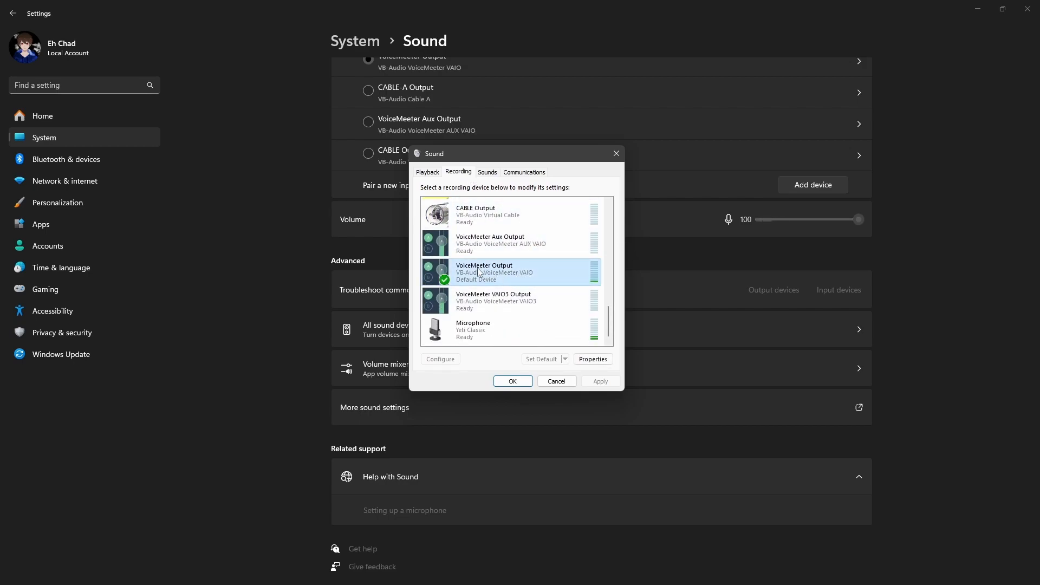
Review the virtual cable and VoiceMeeter outputs among the recording devices, and return to the playback devices
scroll(575, 314, "up", 5)
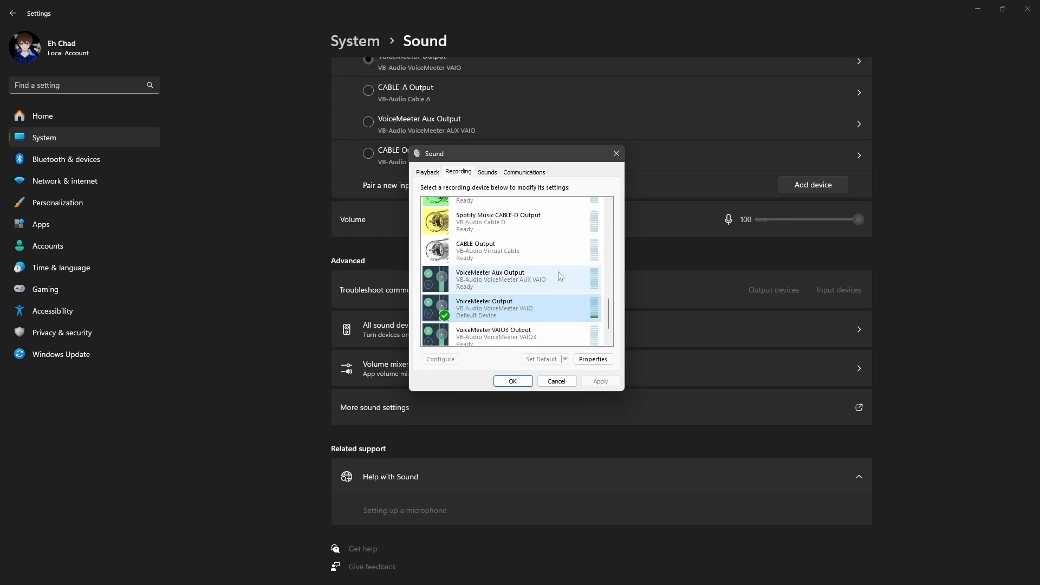
scroll(610, 310, "up", 2)
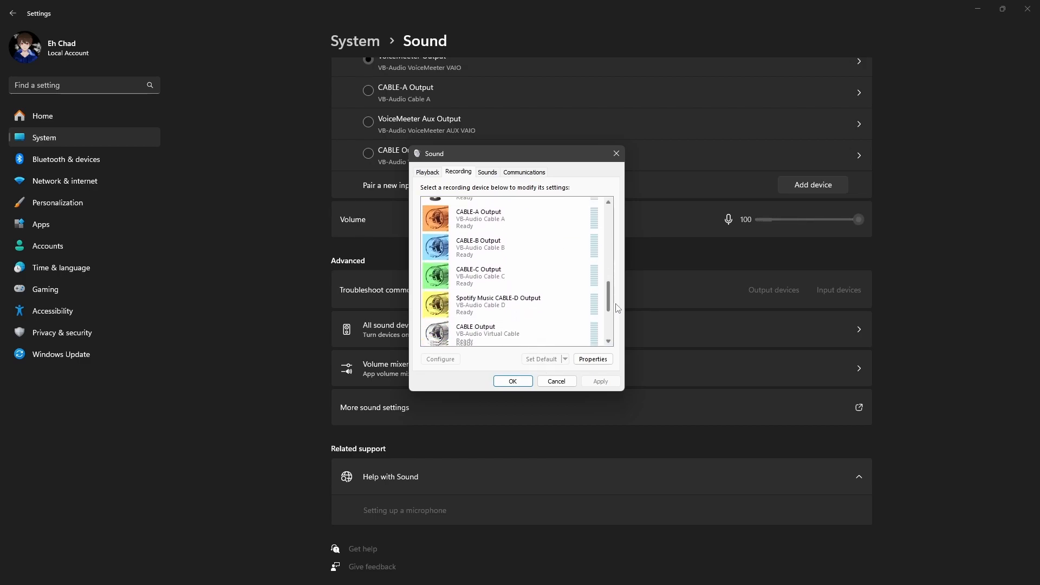
scroll(617, 303, "down", 3)
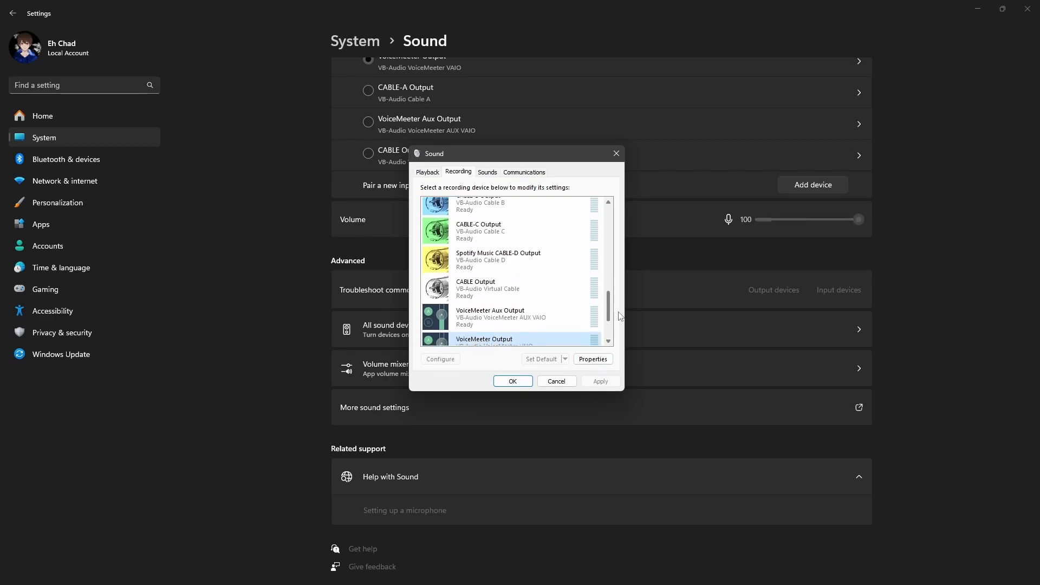
scroll(624, 326, "down", 2)
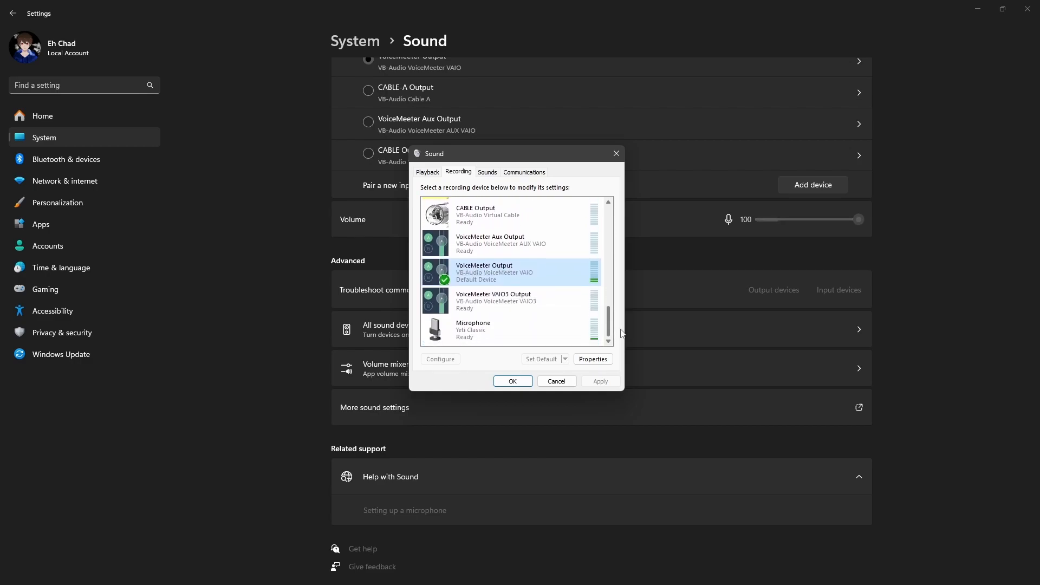
scroll(623, 329, "up", 2)
scroll(602, 331, "down", 1)
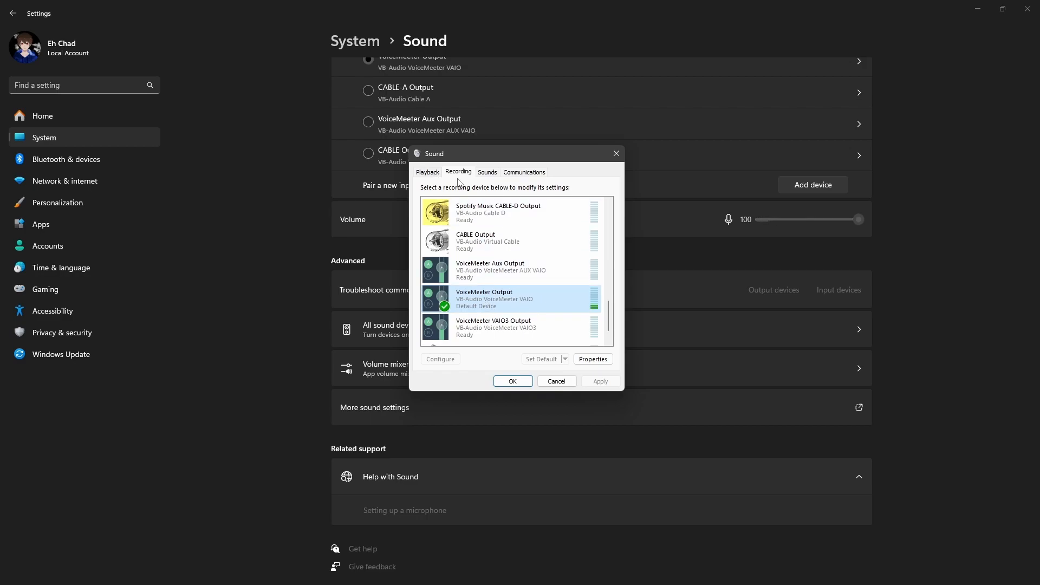
left_click(428, 173)
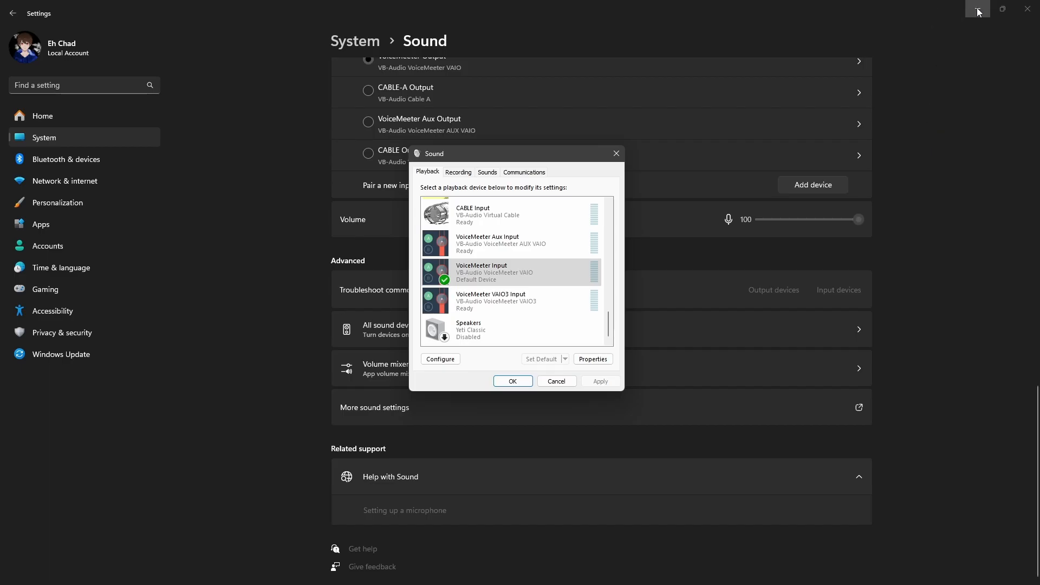
Clear the Settings, Sound and browser windows out of the way to reveal the Voicemeeter Potato mixer
left_click(979, 12)
left_click(616, 153)
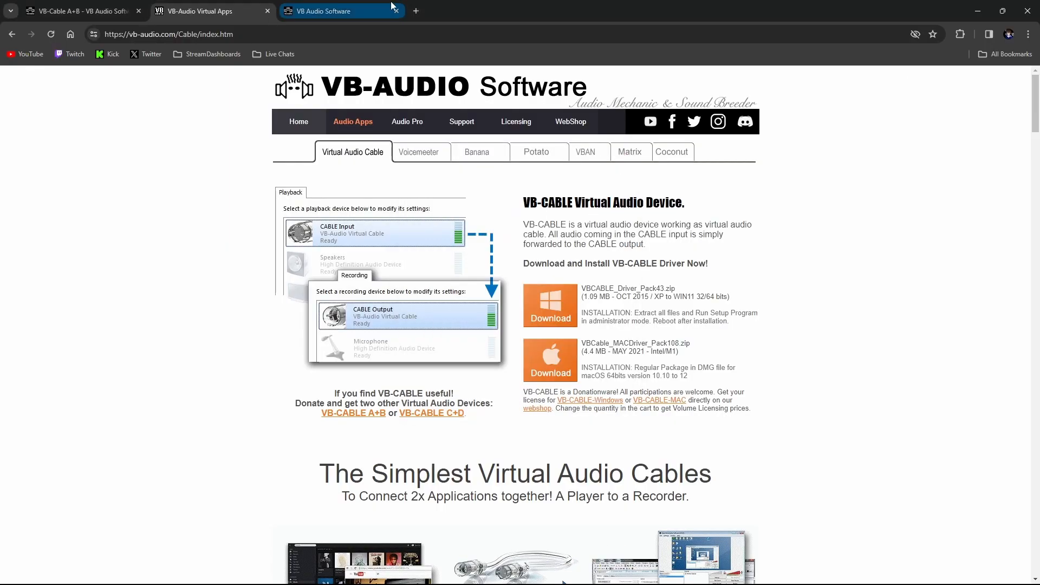
left_click(979, 11)
left_click_drag(535, 86, 543, 79)
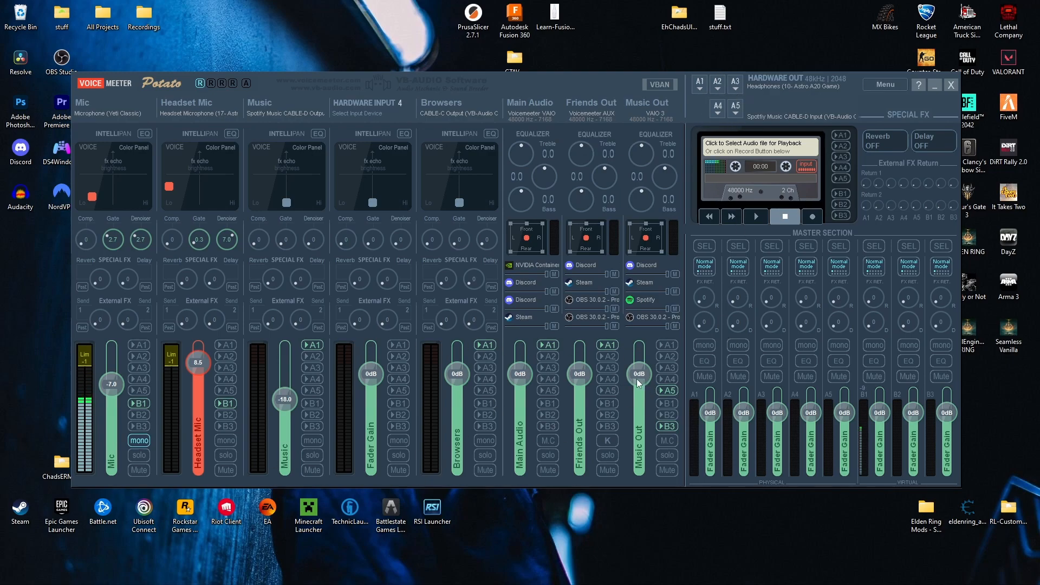
Toggle the Browsers strip's A1 routing off and back on
left_click(477, 345)
left_click(485, 345)
Open the Mic strip's name for editing without changing it, and view its list of available input devices
double_click(96, 105)
key("Return")
left_click(97, 114)
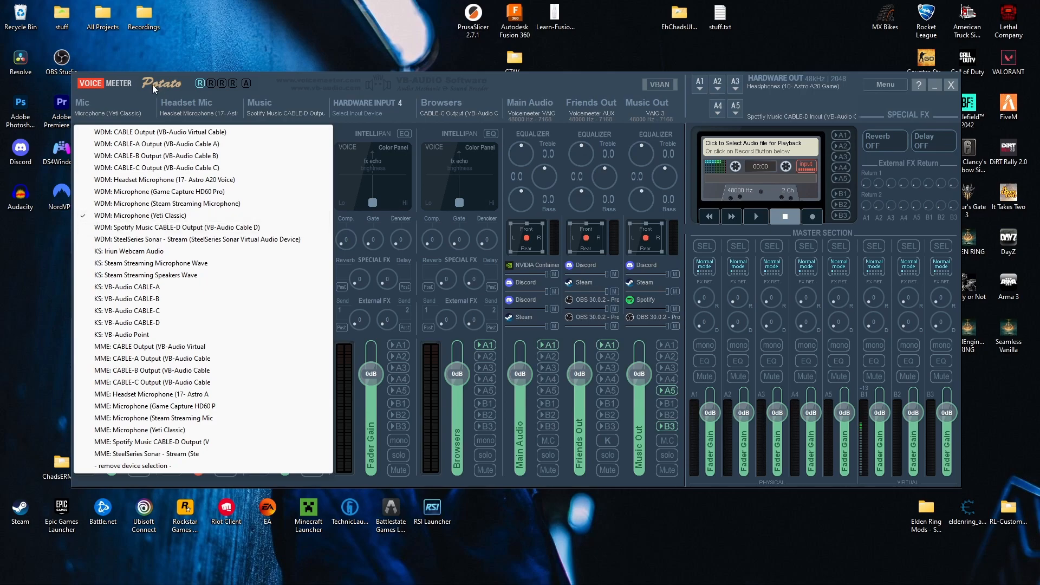
left_click(141, 95)
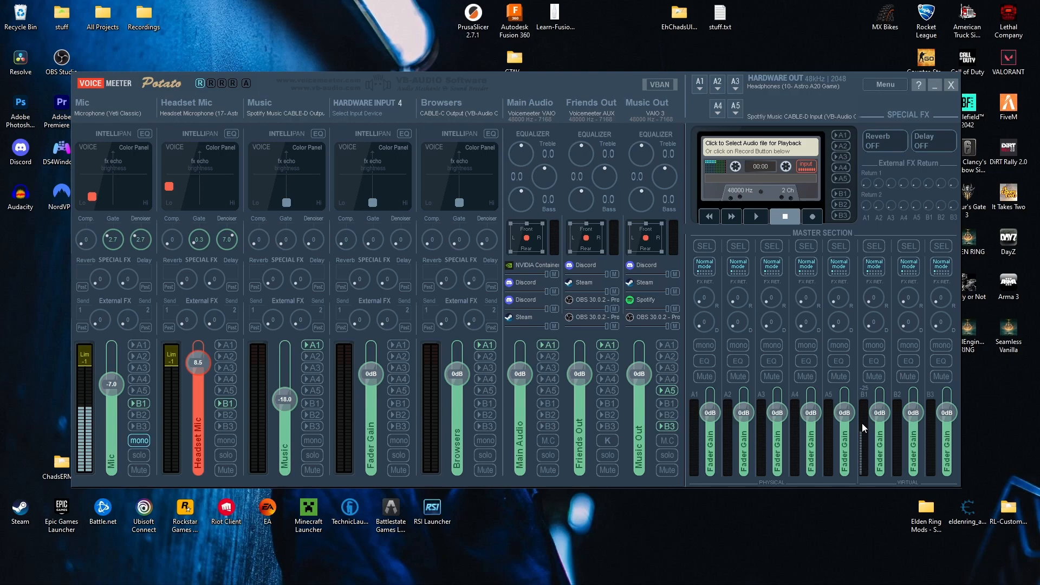
Switch back to the Windows Sound dialog and find the VoiceMeeter outputs among the recording devices
left_click(635, 576)
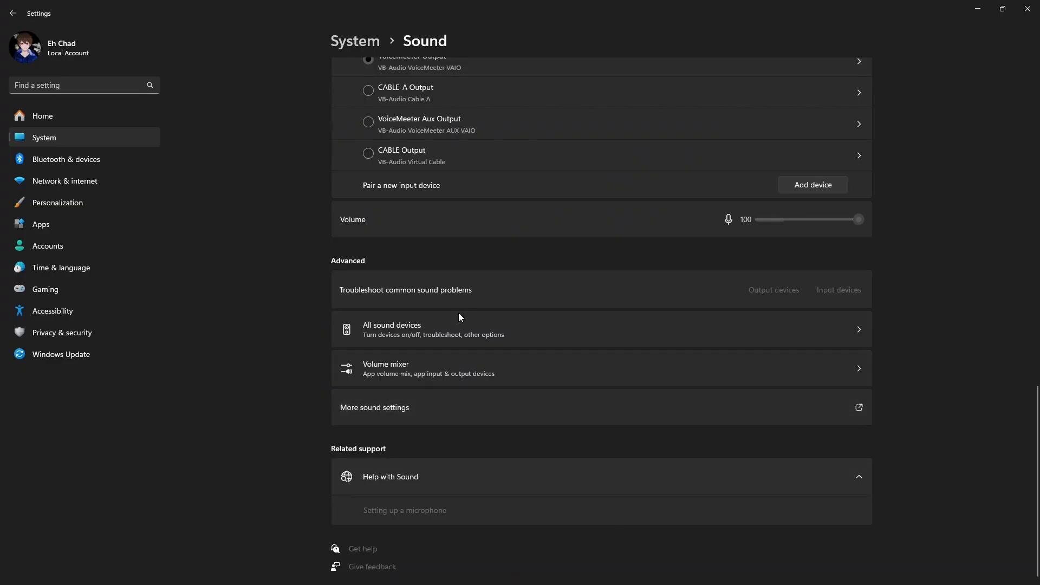
left_click(66, 41)
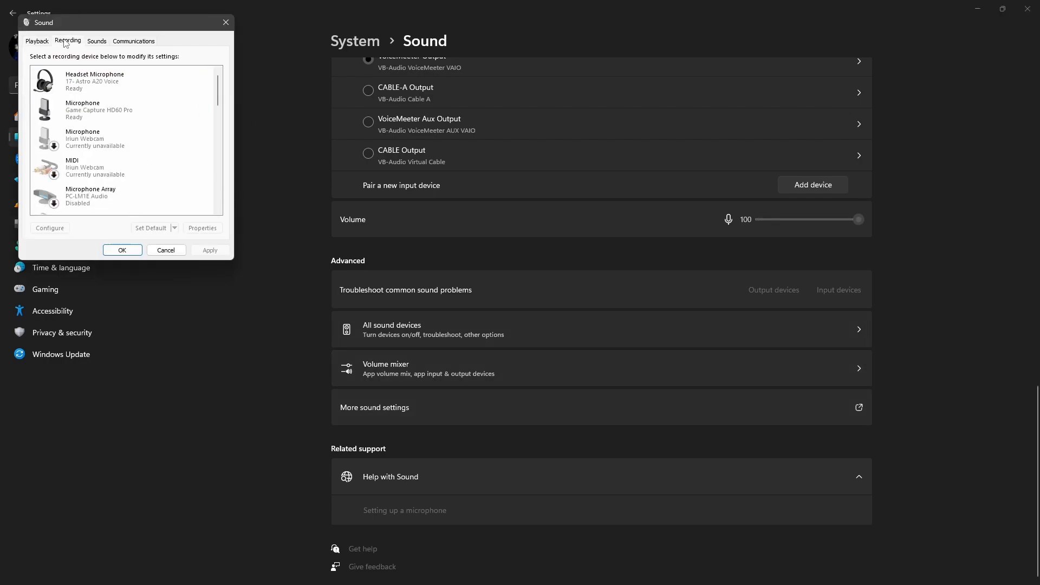
left_click_drag(219, 97, 219, 206)
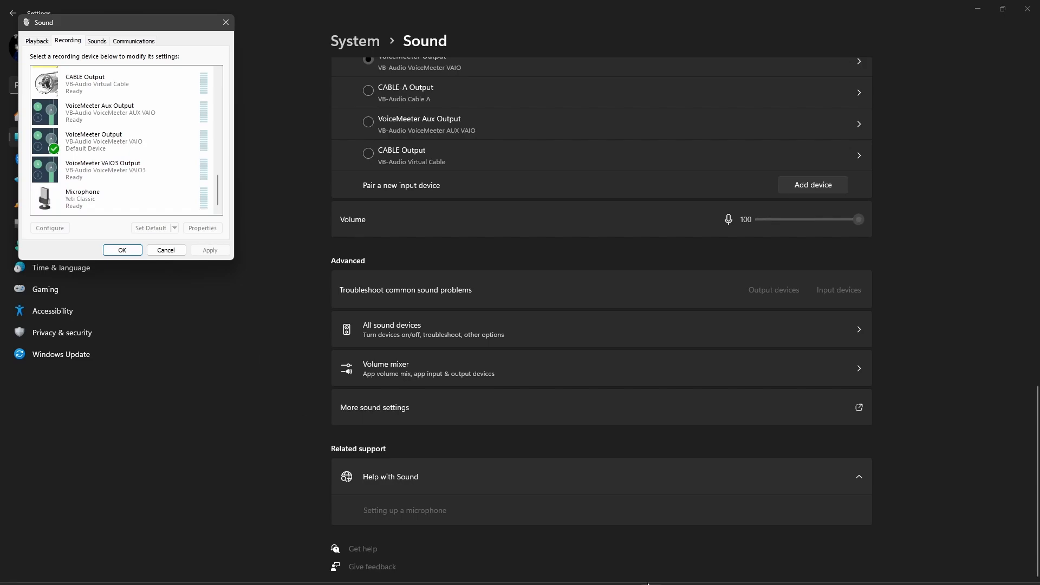
Bring up Voicemeeter Potato and arrange it with the Sound dialog on top, leaving the virtual input strips and master section uncovered
left_click(604, 574)
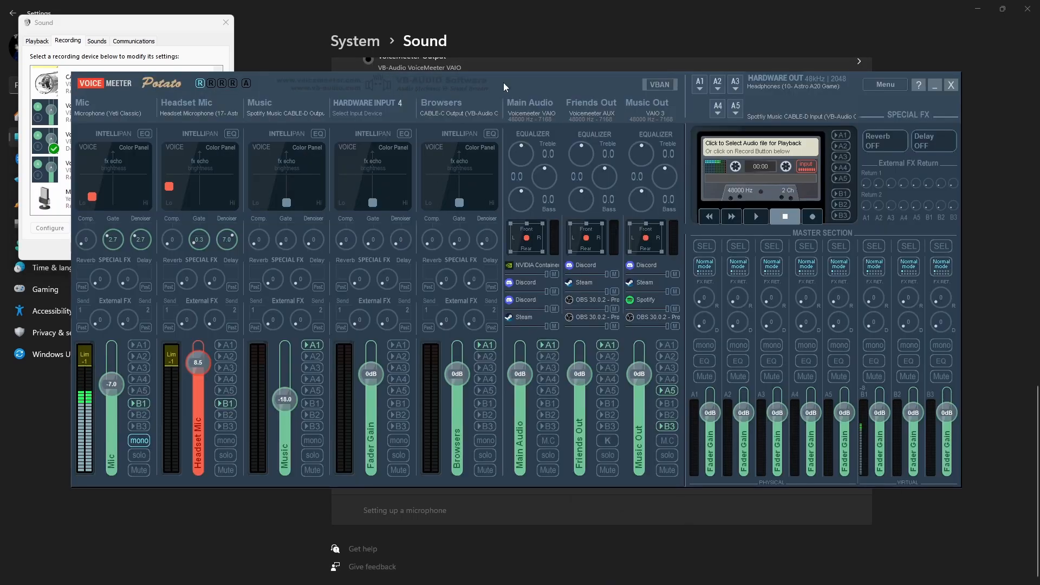
left_click_drag(503, 88, 609, 103)
left_click_drag(83, 22, 670, 203)
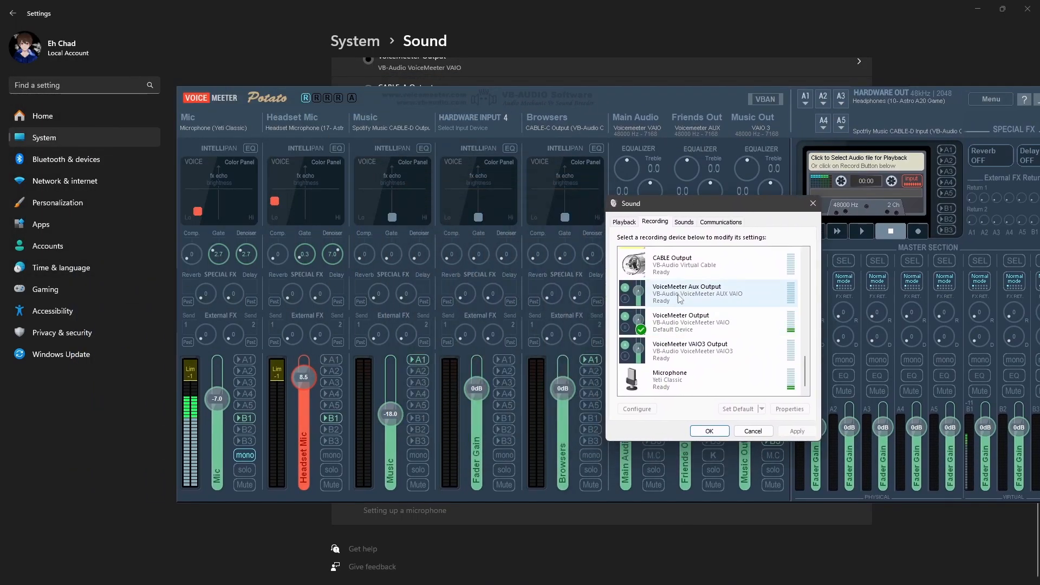
left_click_drag(737, 100, 631, 104)
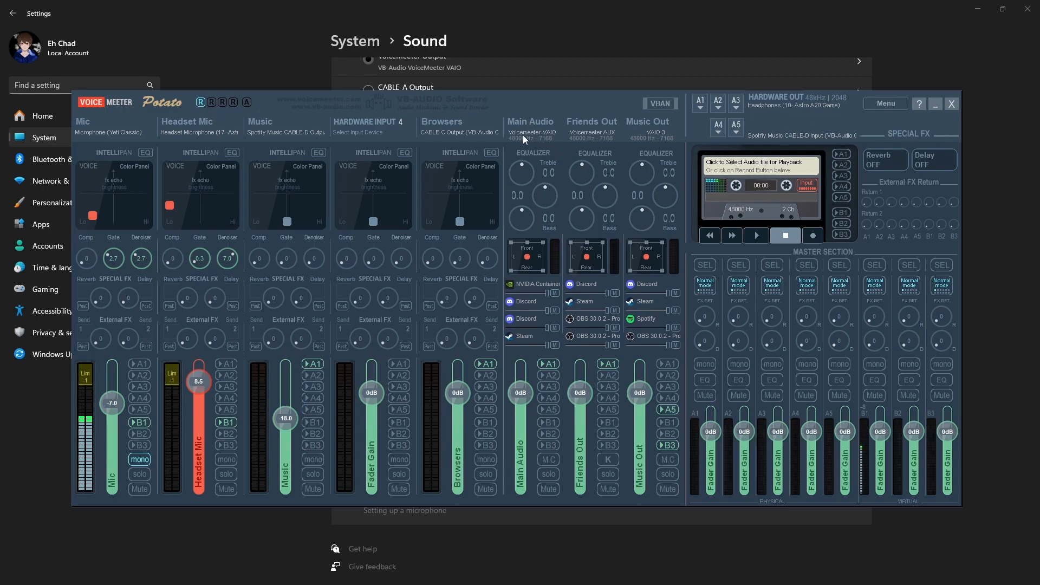
left_click_drag(574, 105, 604, 73)
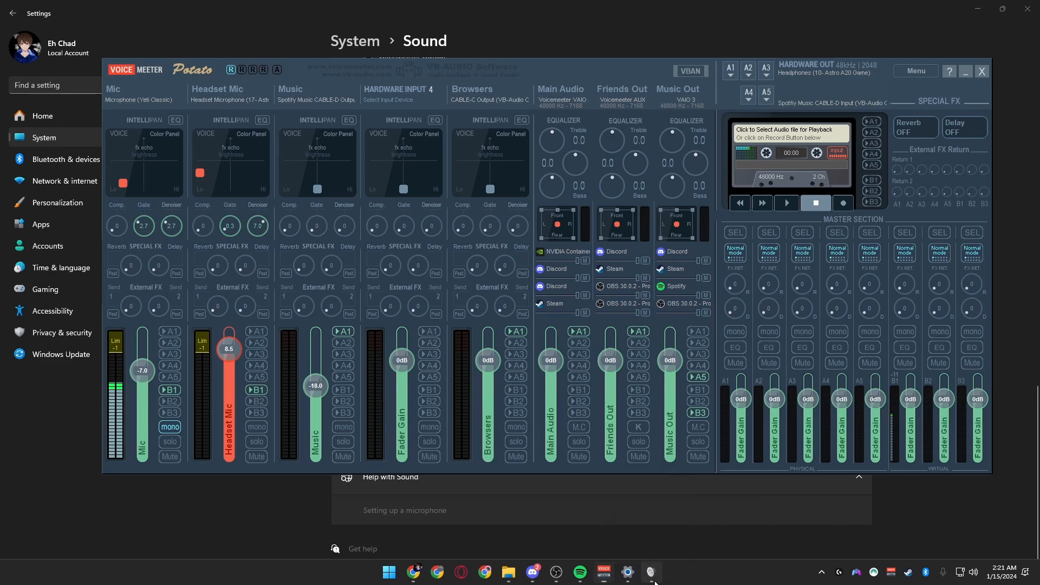
left_click_drag(680, 205, 389, 221)
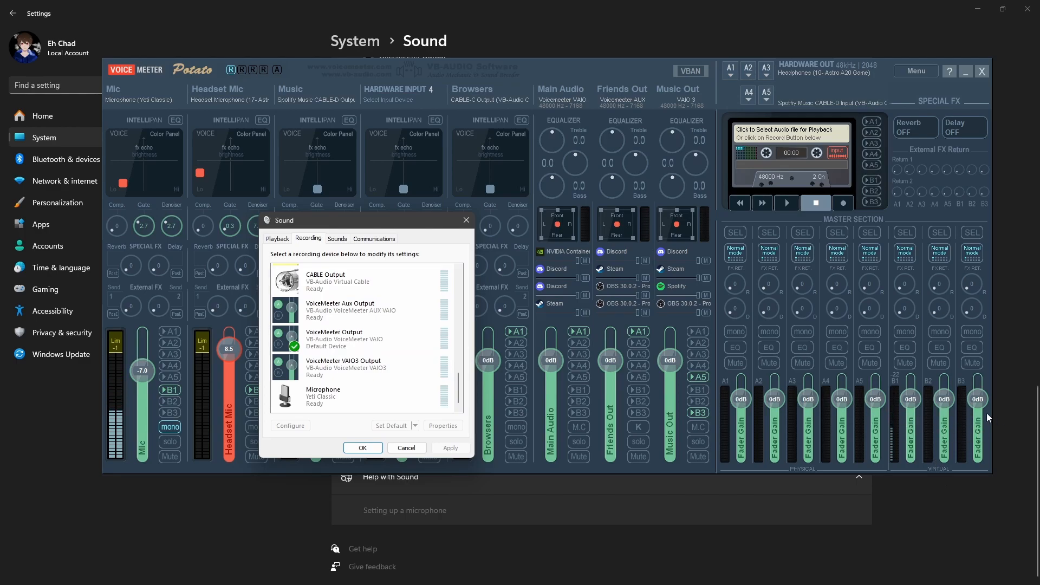
Review the CABLE-A through CABLE-D recording outputs, and move the Sound dialog clear of the hardware input strips
scroll(358, 339, "up", 2)
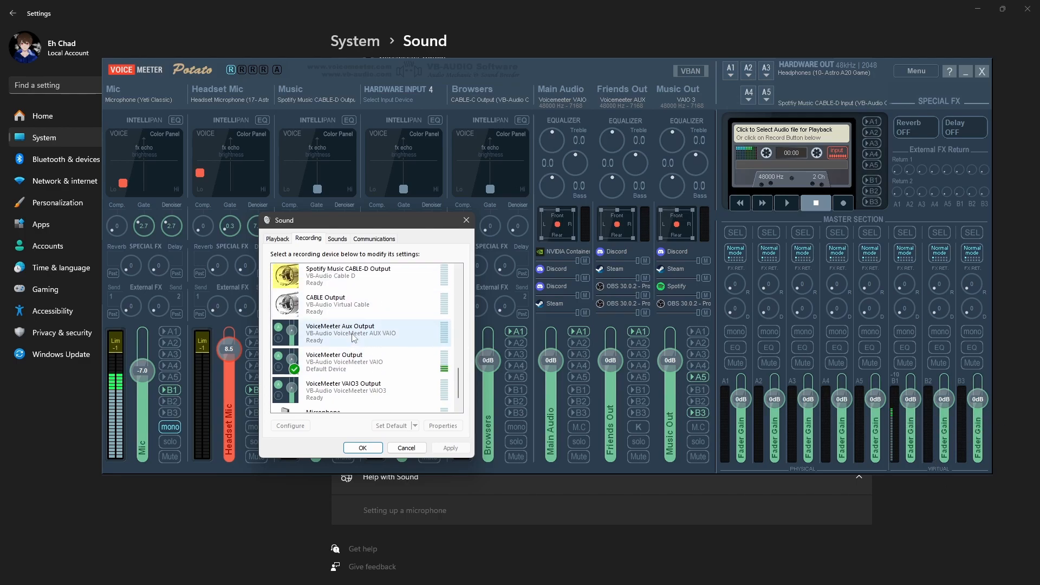
scroll(358, 339, "up", 3)
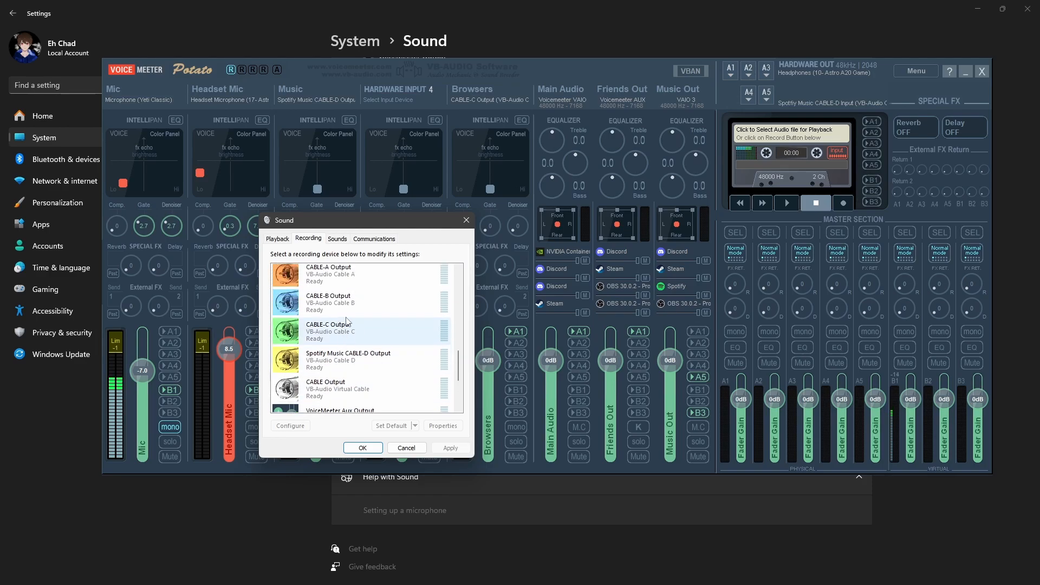
scroll(335, 306, "up", 1)
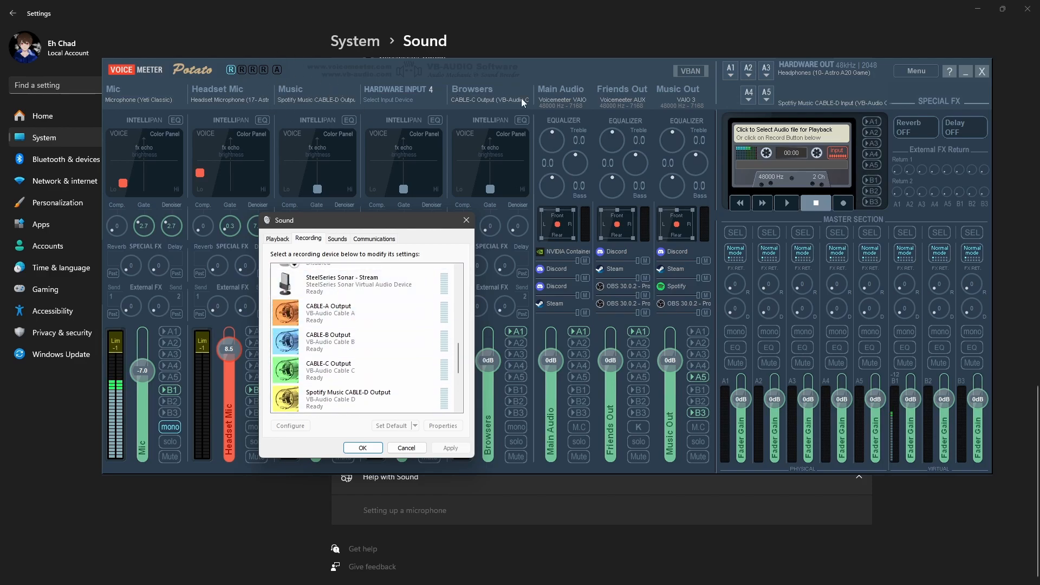
scroll(357, 336, "down", 2)
left_click_drag(374, 217, 699, 193)
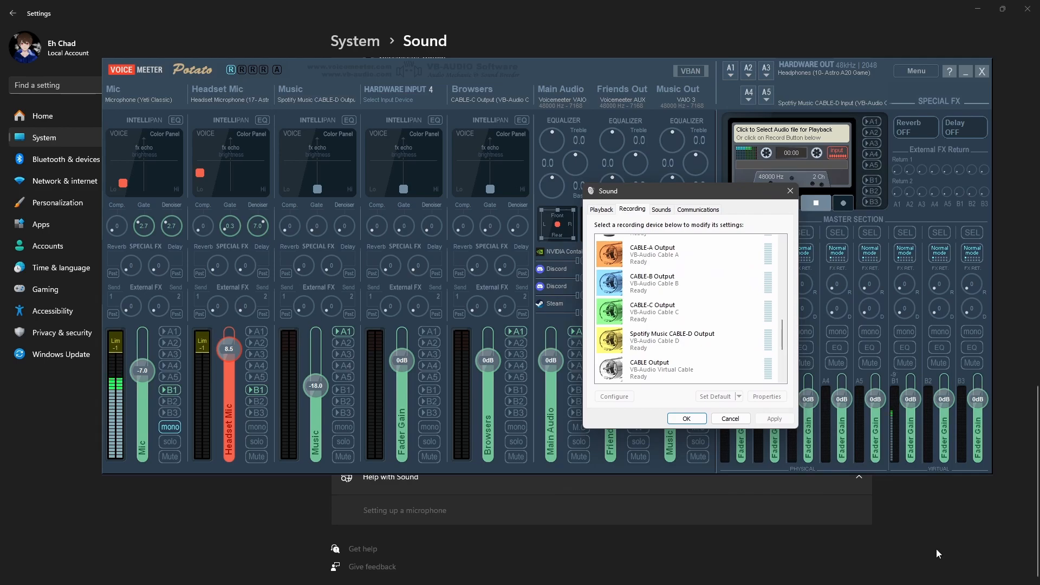
Switch to Spotify, start playing the current song, and minimize it to return to the mixer and Sound dialog
left_click(580, 572)
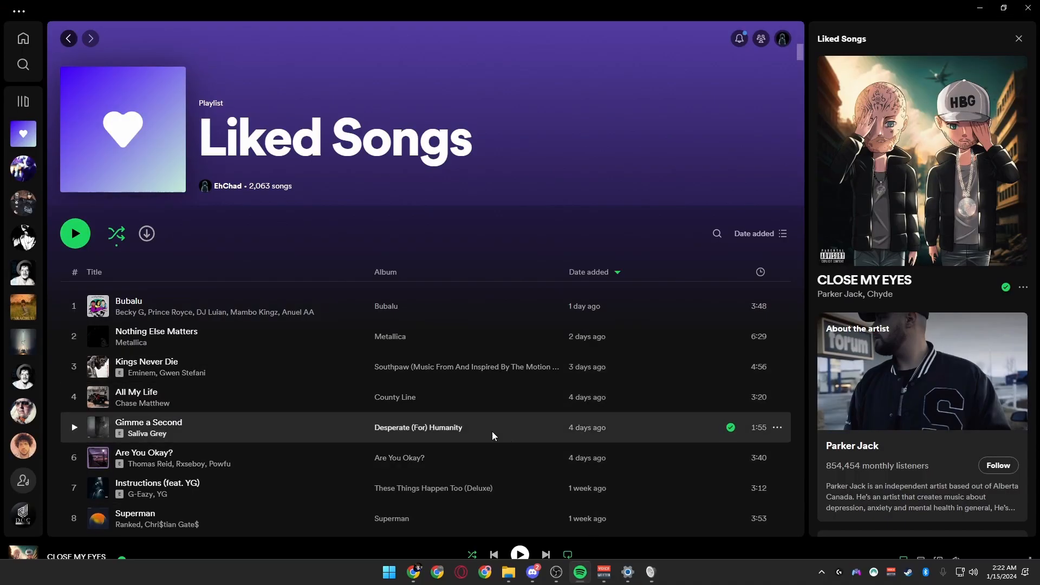
key("space")
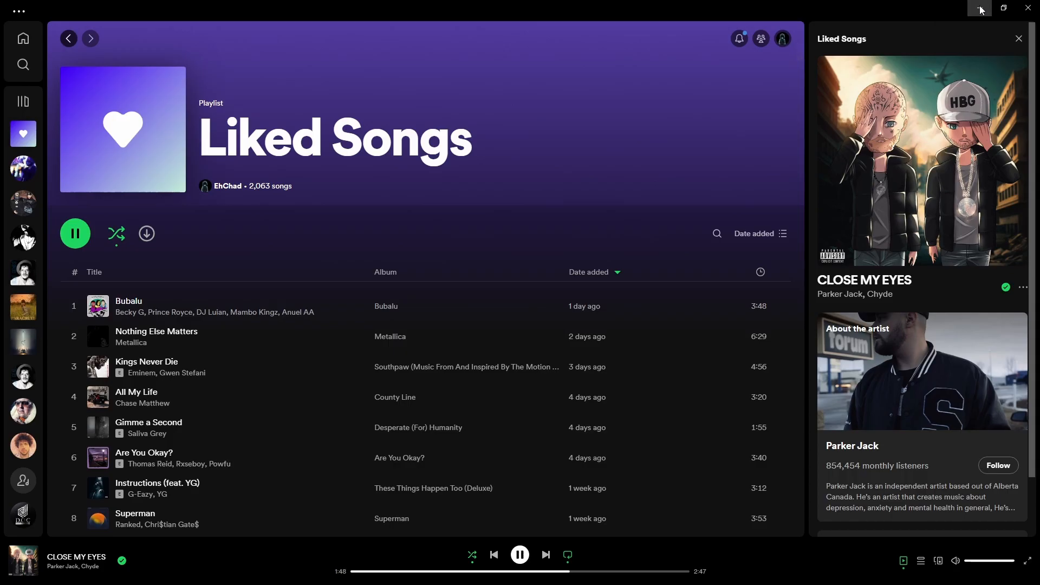
left_click(982, 9)
Check Spotify Music CABLE-D Output in the recording devices, and compare it with the virtual cable inputs in the playback devices
scroll(704, 322, "down", 2)
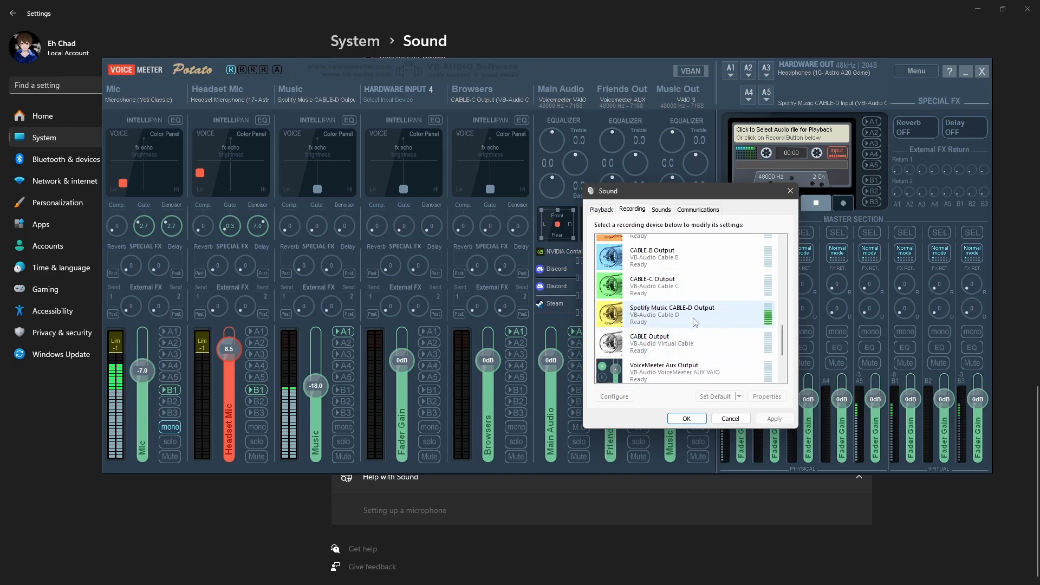
left_click(610, 213)
scroll(772, 313, "down", 2)
scroll(772, 313, "down", 5)
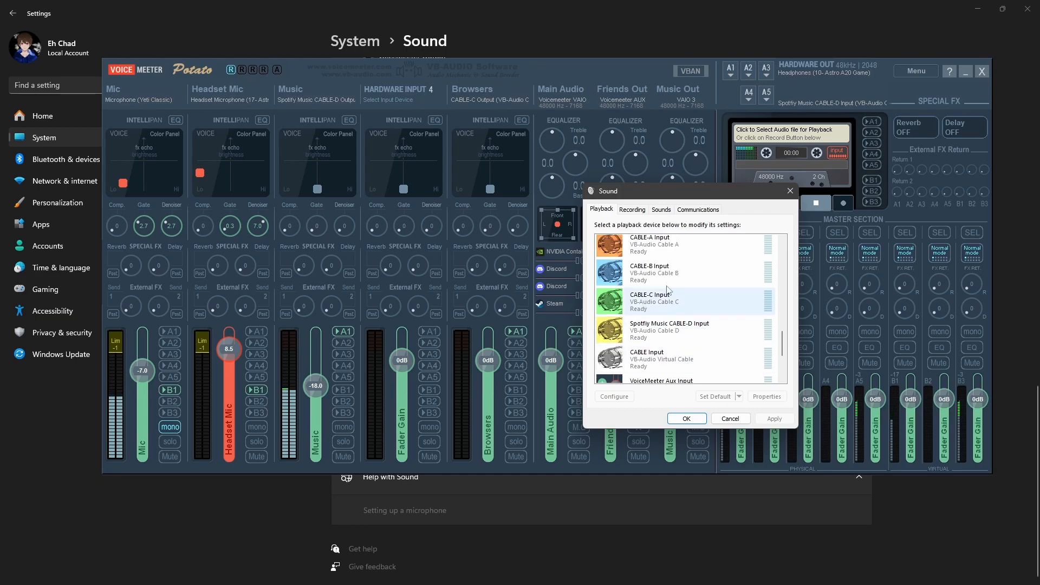
Check the VoiceMeeter output levels among the recording devices, and move the Sound dialog off the virtual input strips
left_click(632, 209)
scroll(786, 358, "down", 2)
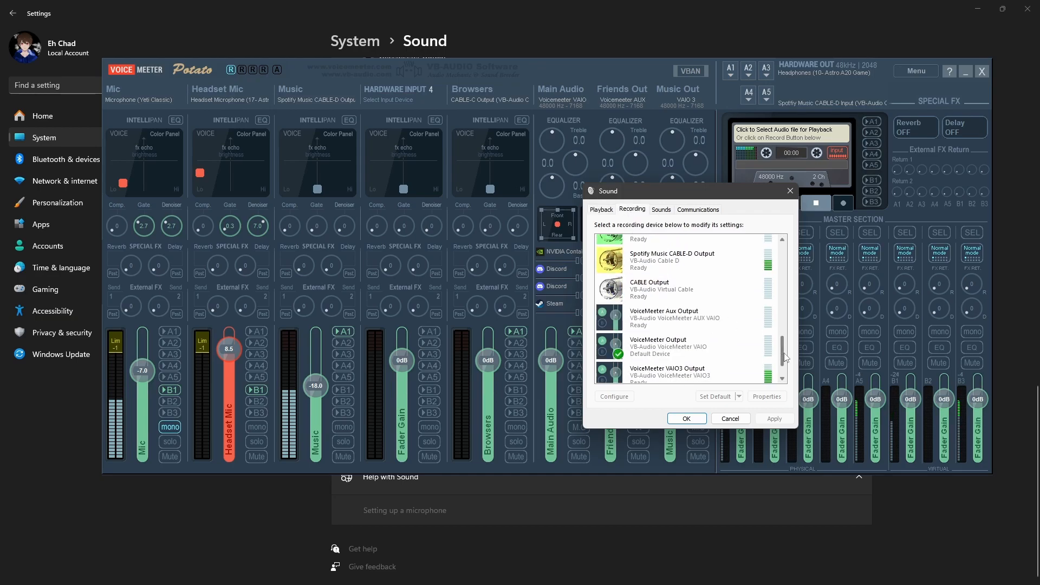
scroll(785, 357, "down", 1)
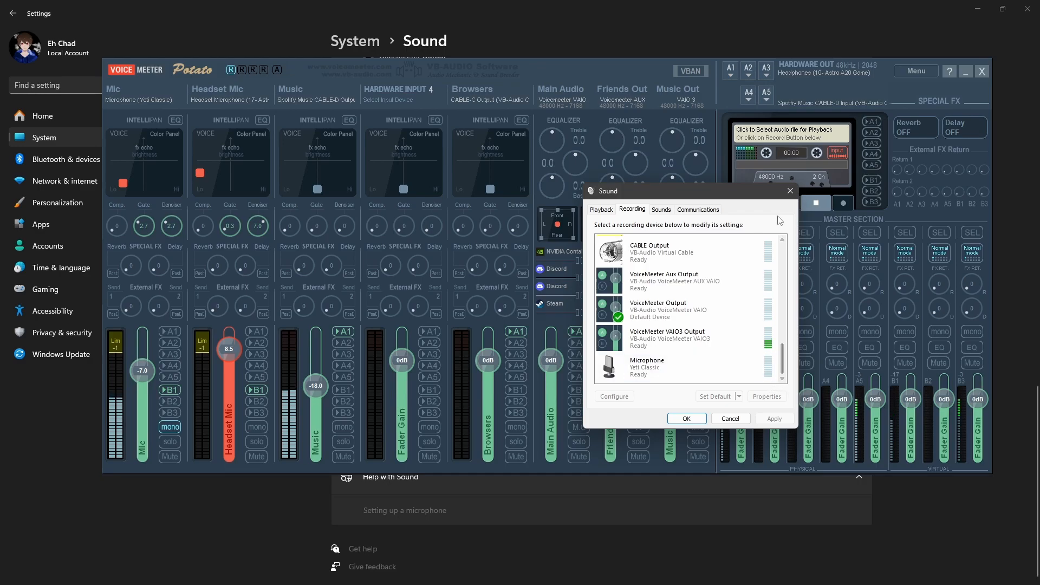
left_click_drag(769, 191, 412, 145)
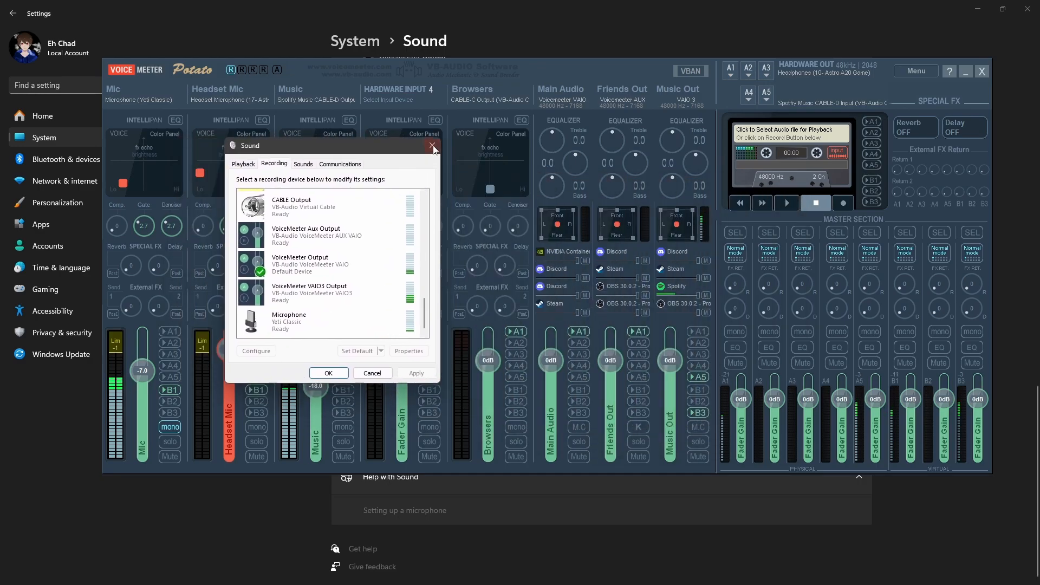
Pause the song in Spotify, minimize it, and move the Sound dialog clear of the hardware input strips
left_click(580, 575)
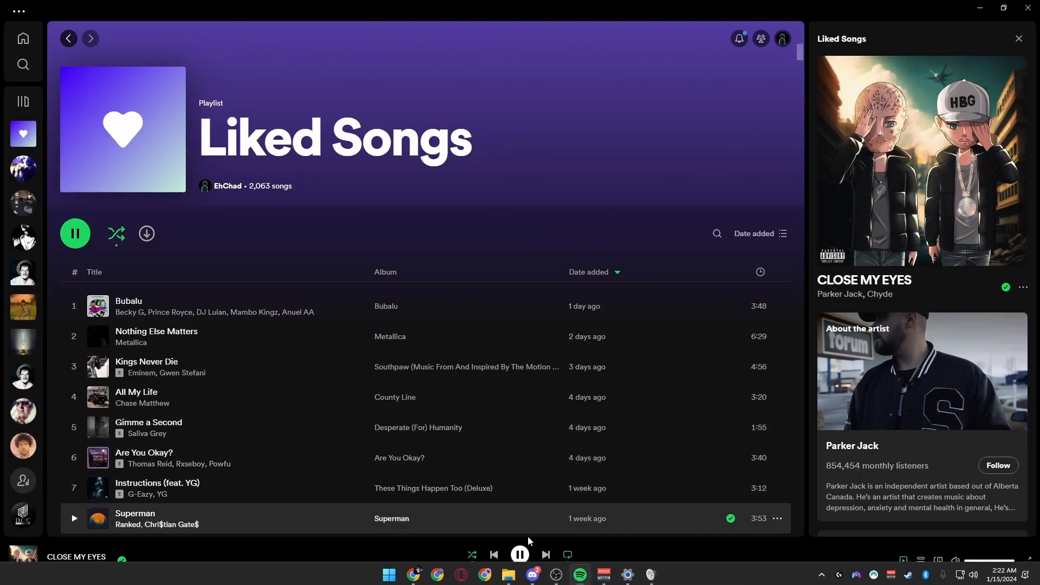
left_click(980, 8)
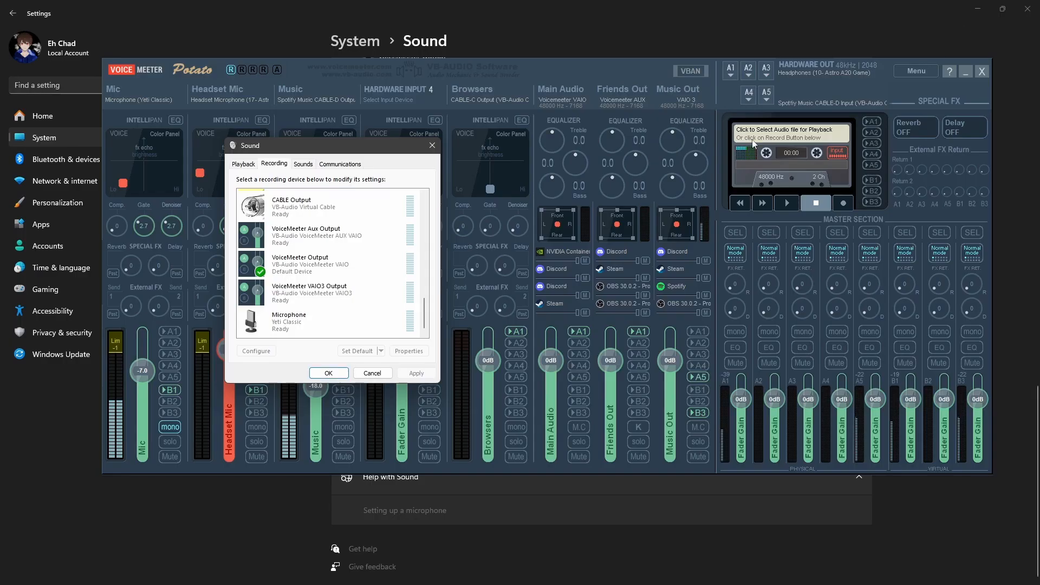
left_click_drag(336, 142, 639, 217)
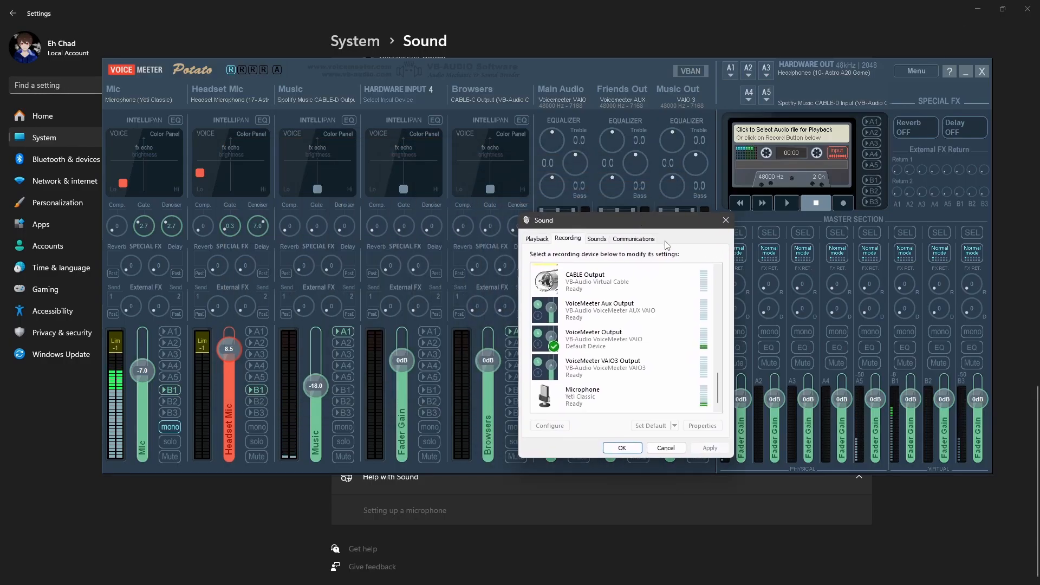
Close the Sound dialog and choose WDM: Headphones (10- Astro A20 Game) as the A1 hardware output
left_click(725, 220)
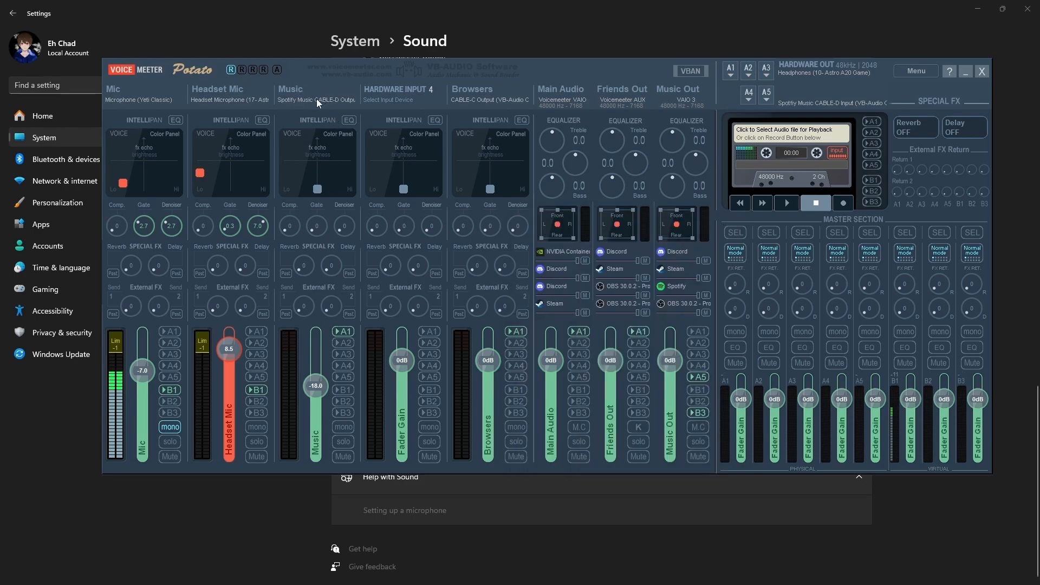
left_click(343, 331)
left_click(734, 68)
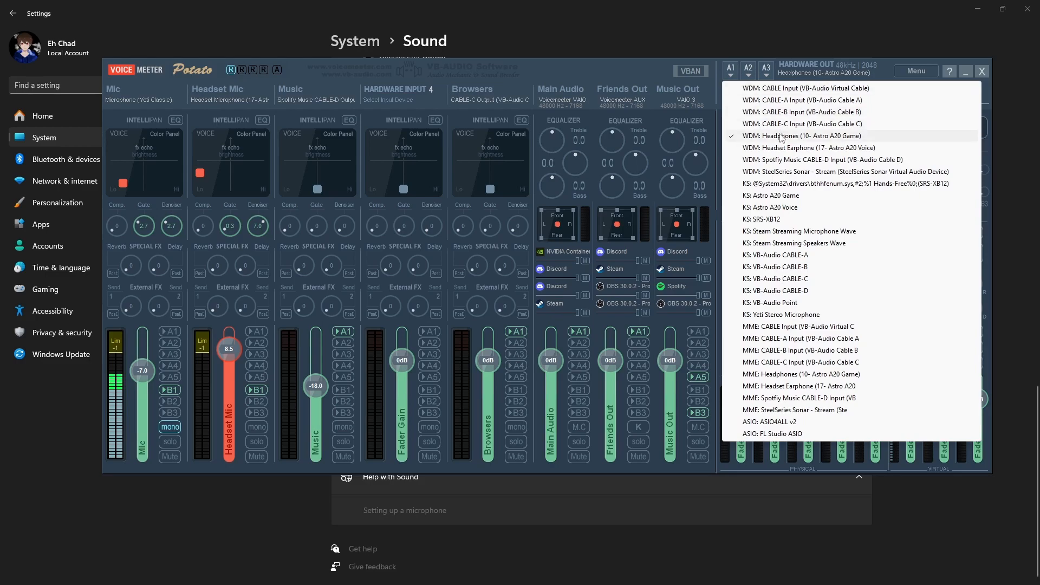
left_click(825, 137)
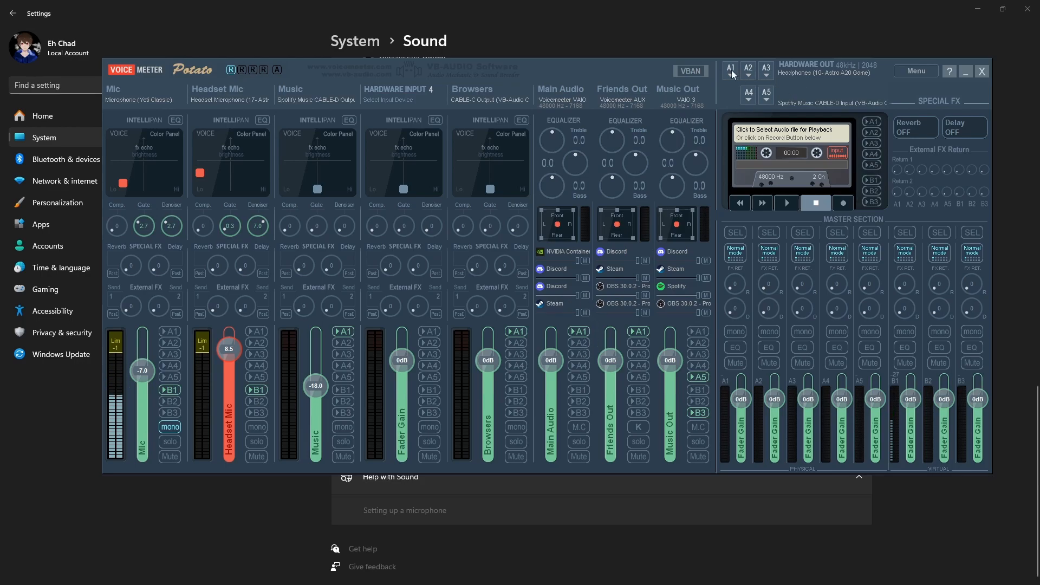
Turn off A1 on the Friends Out, Browsers and Music strips, and turn off A5 on Music Out
left_click(579, 332)
left_click(643, 332)
left_click(516, 331)
left_click(348, 330)
left_click(699, 377)
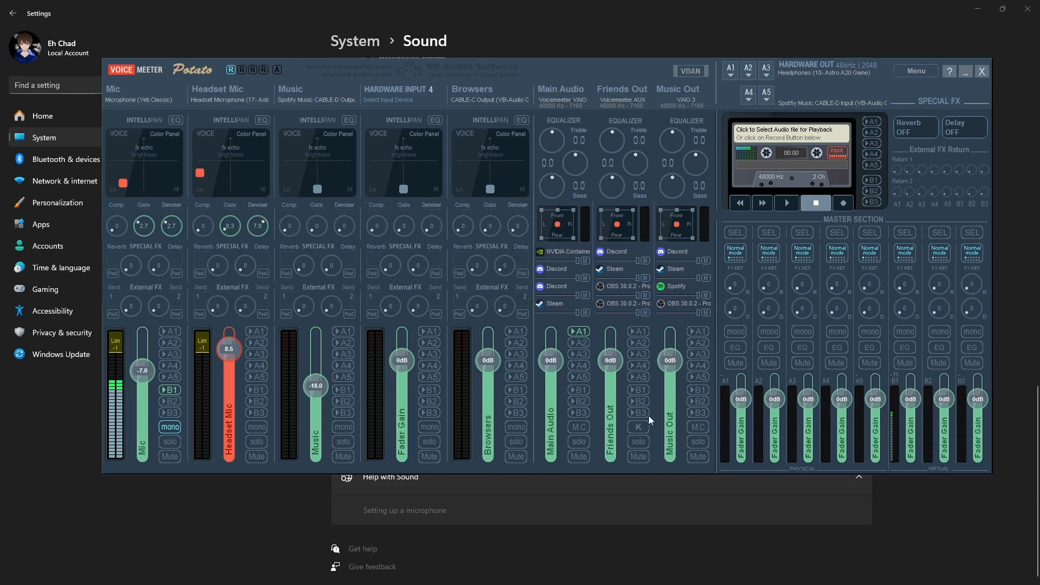
Route the Browsers and Music strips to A1 again, and lower the Music fader to about -23.2 dB
double_click(308, 385)
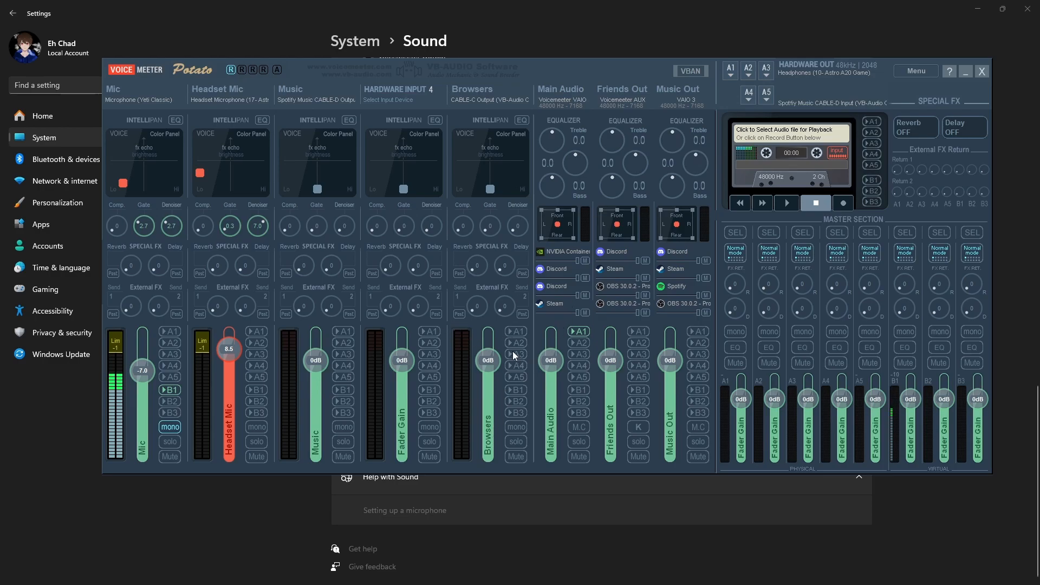
left_click(517, 332)
left_click(348, 332)
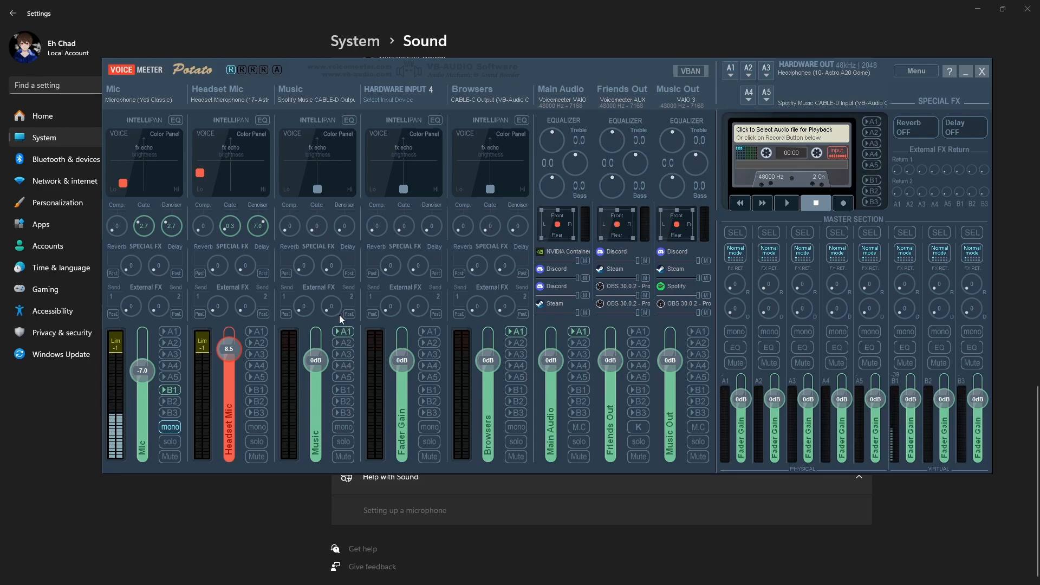
left_click_drag(317, 388, 321, 402)
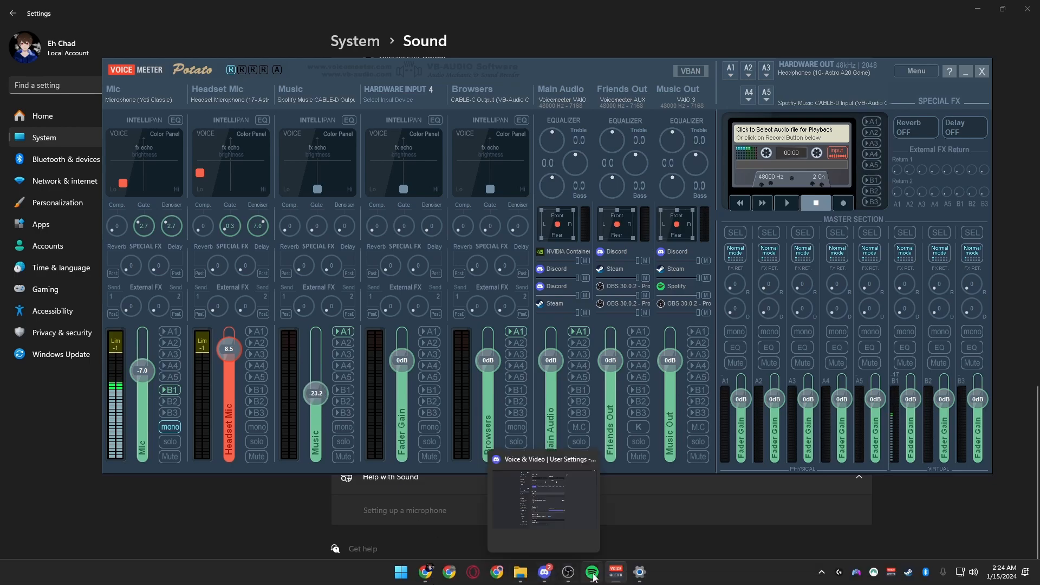
Switch to Spotify, shrink its window over the mixer, start playing the current song, and minimize Spotify
left_click(592, 572)
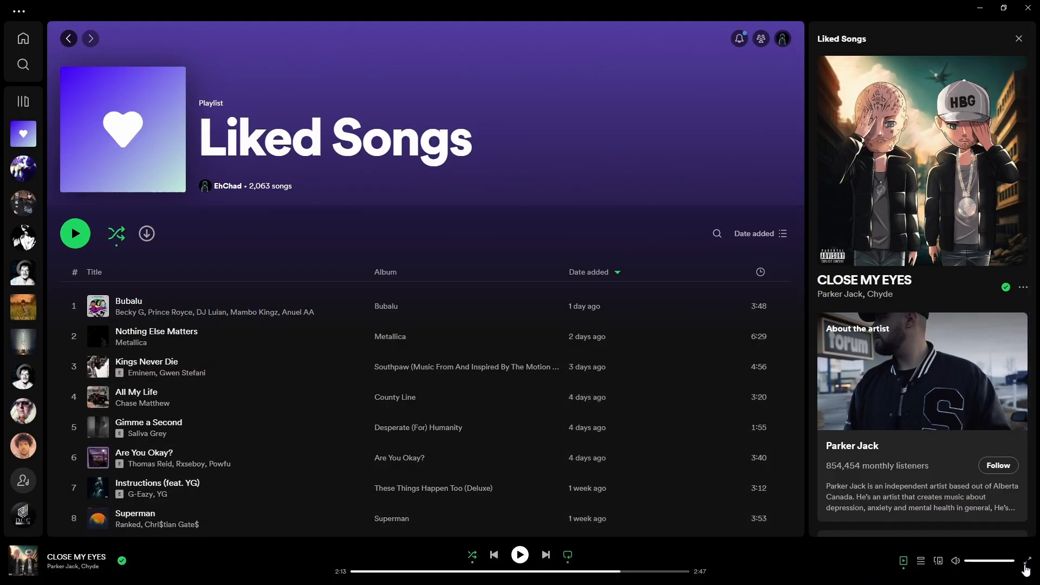
left_click_drag(854, 5, 669, 72)
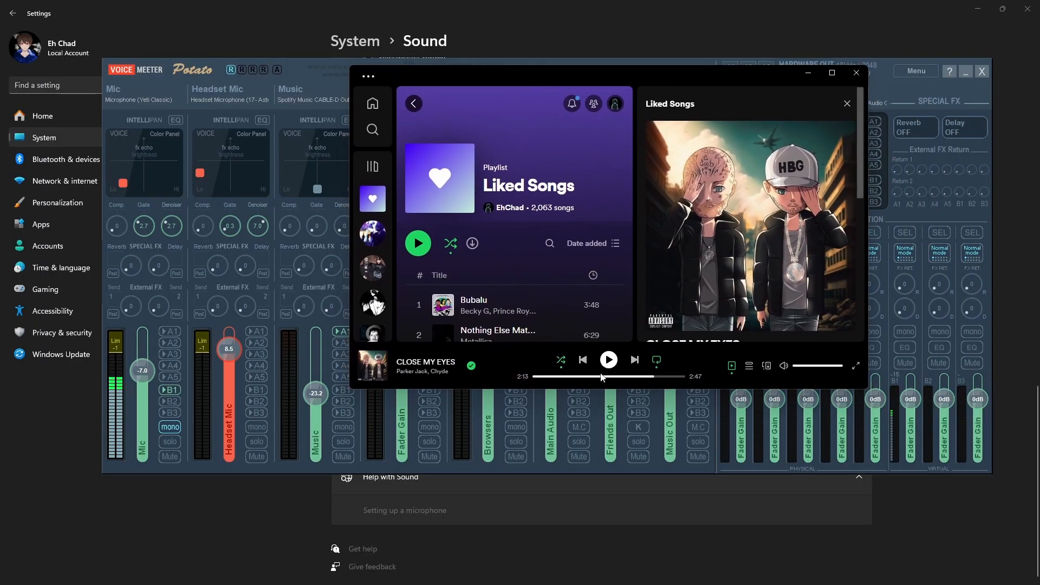
left_click(604, 363)
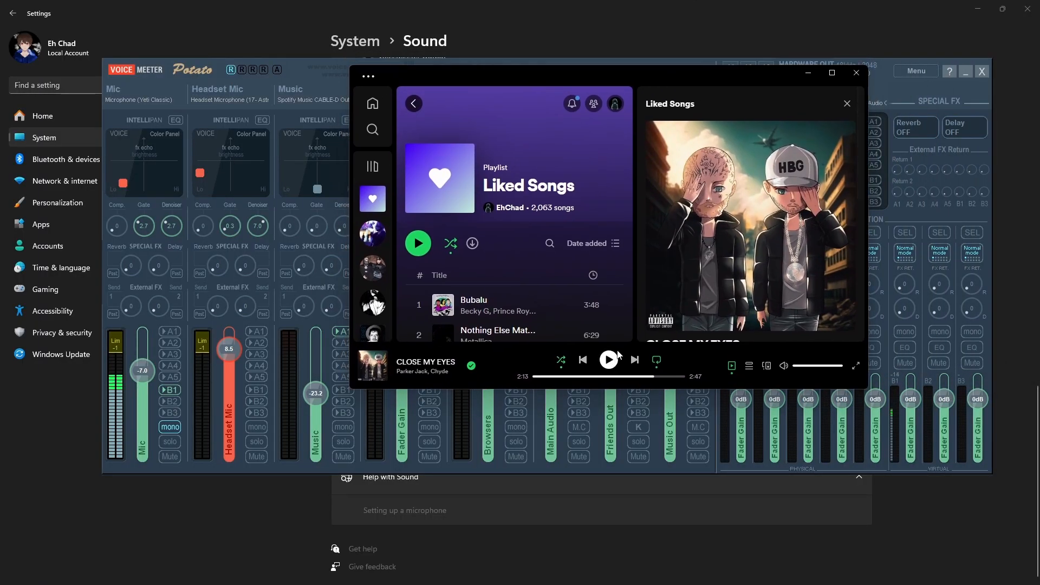
left_click(807, 76)
Reset the Music fader to 0 dB and route the Music Out strip to A5
double_click(314, 392)
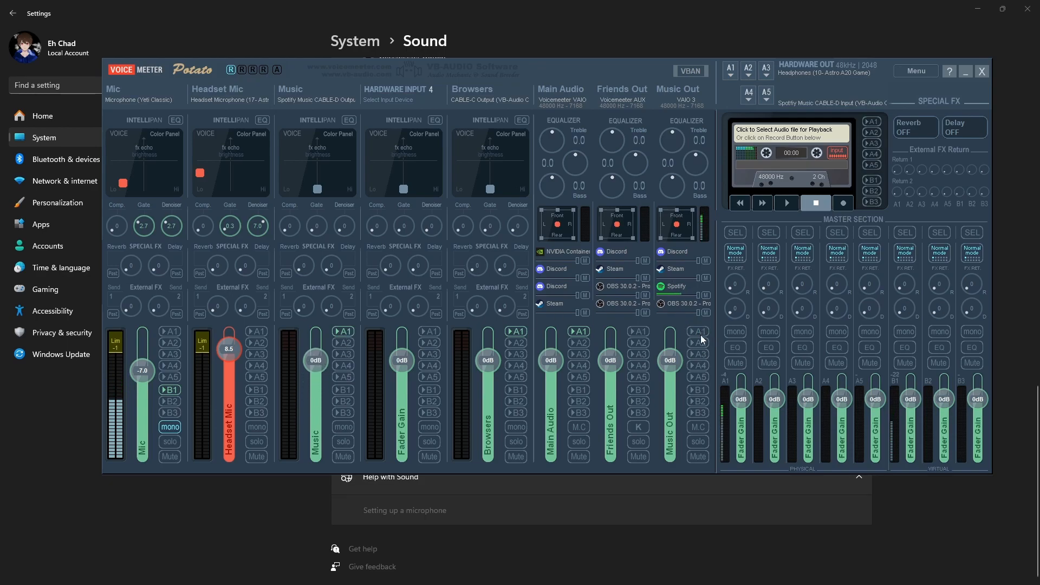
left_click(698, 377)
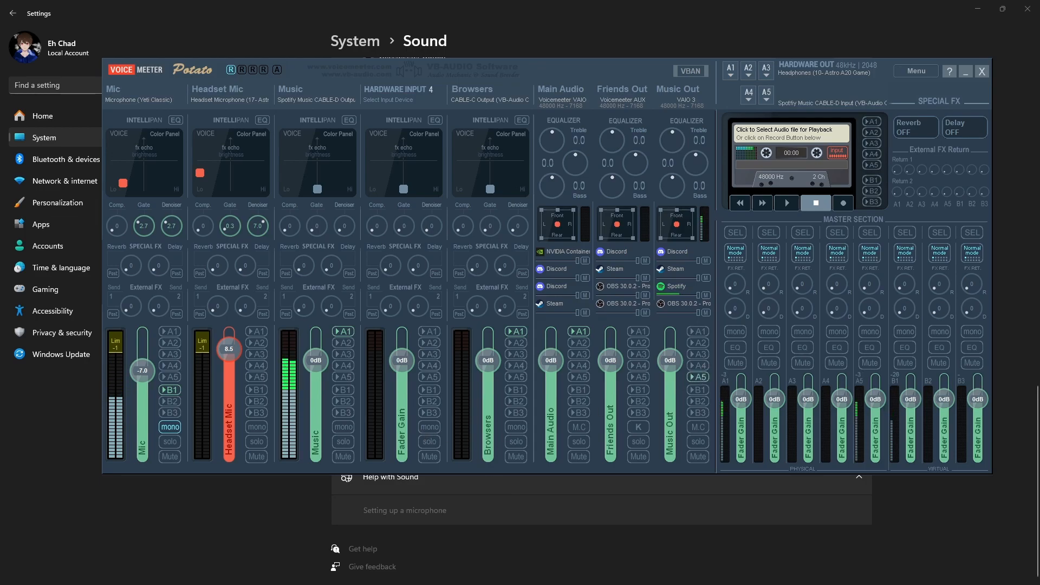
Pause the song in Spotify and minimize its window
left_click(592, 572)
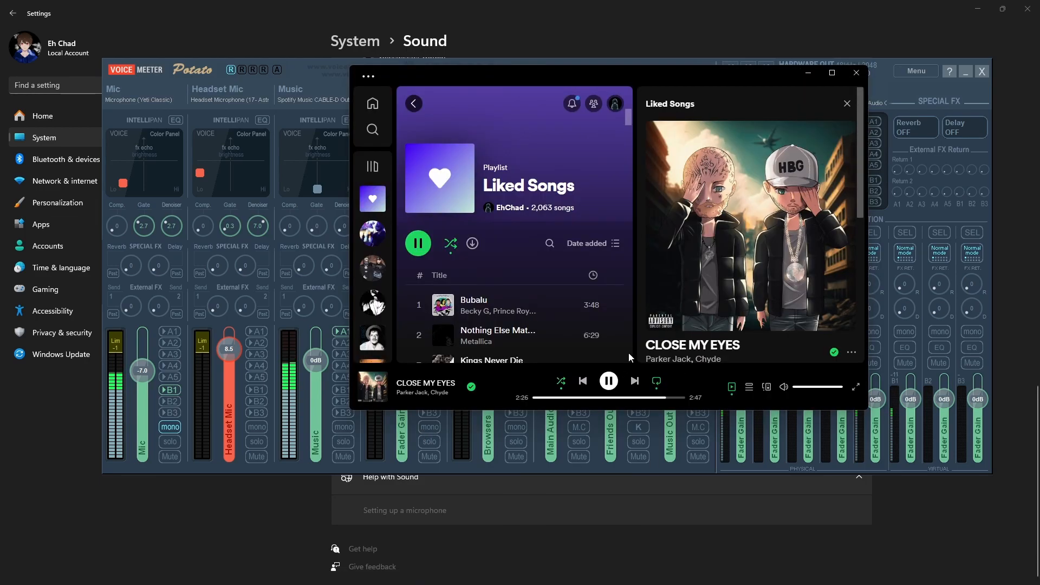
left_click(808, 72)
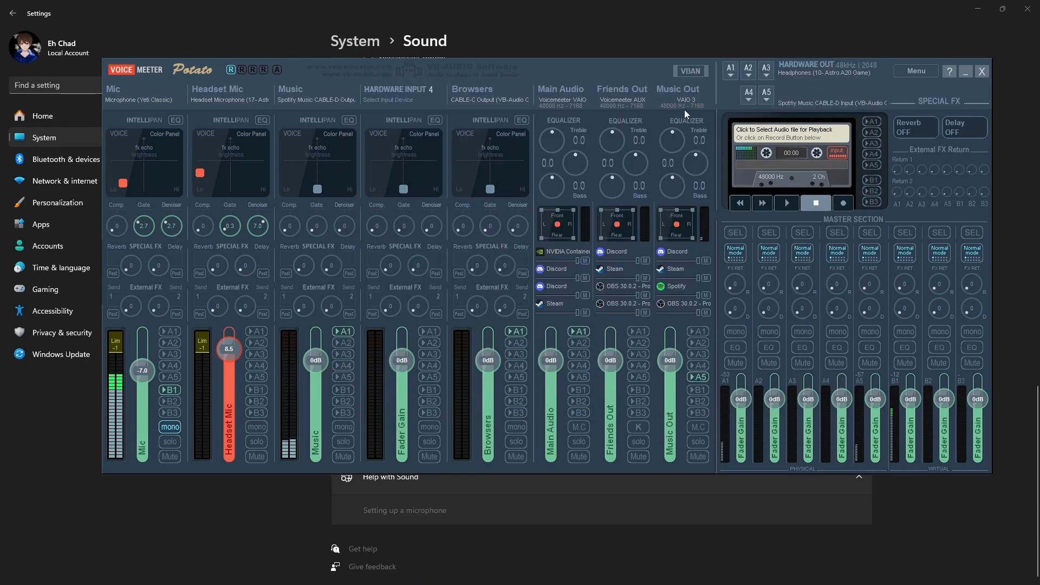
Check the output device assigned to Spotify Music in the Windows volume mixer, and minimize Settings
left_click(755, 557)
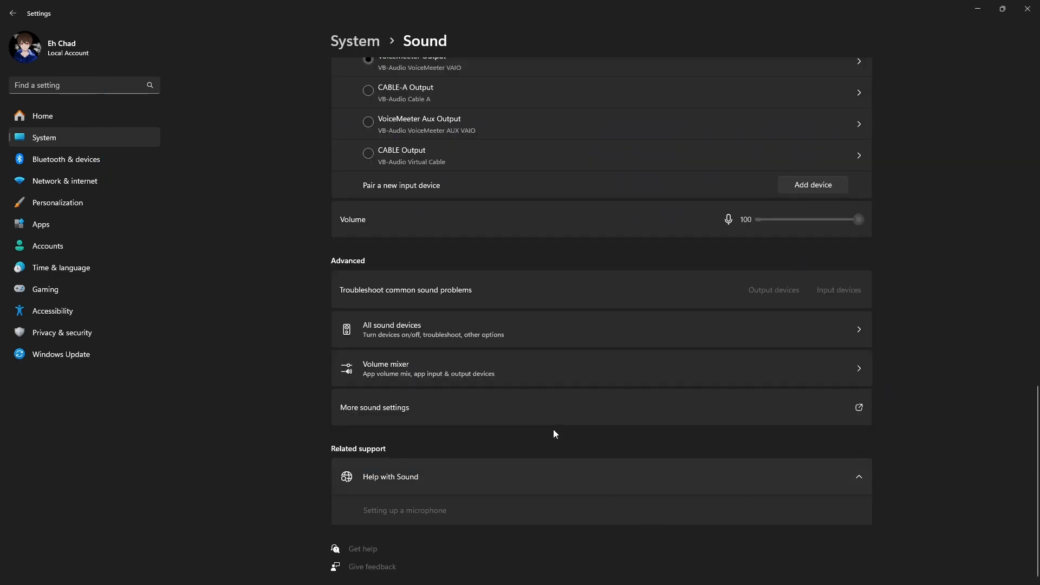
left_click(418, 378)
scroll(426, 374, "down", 3)
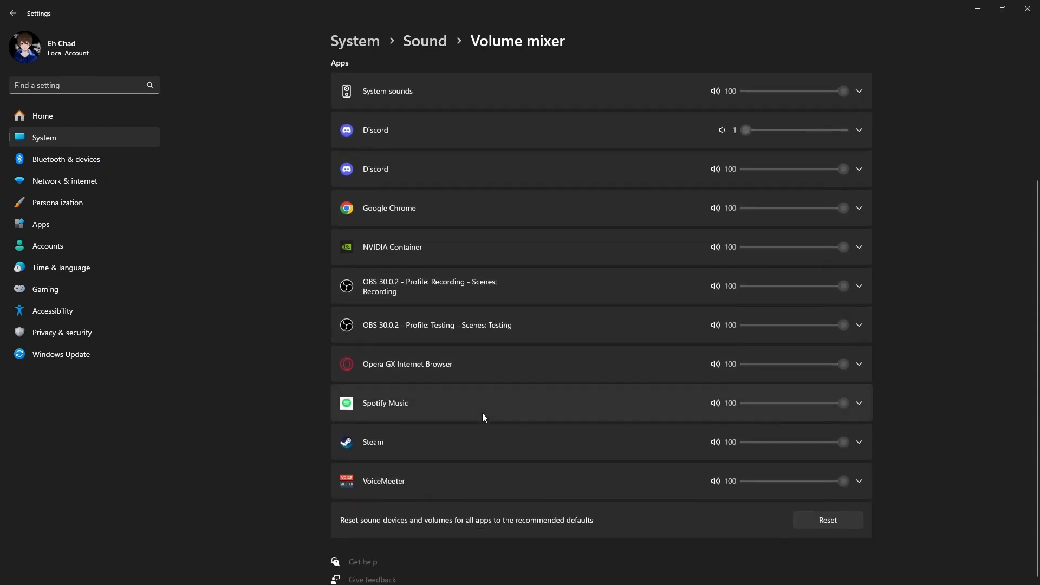
left_click(448, 403)
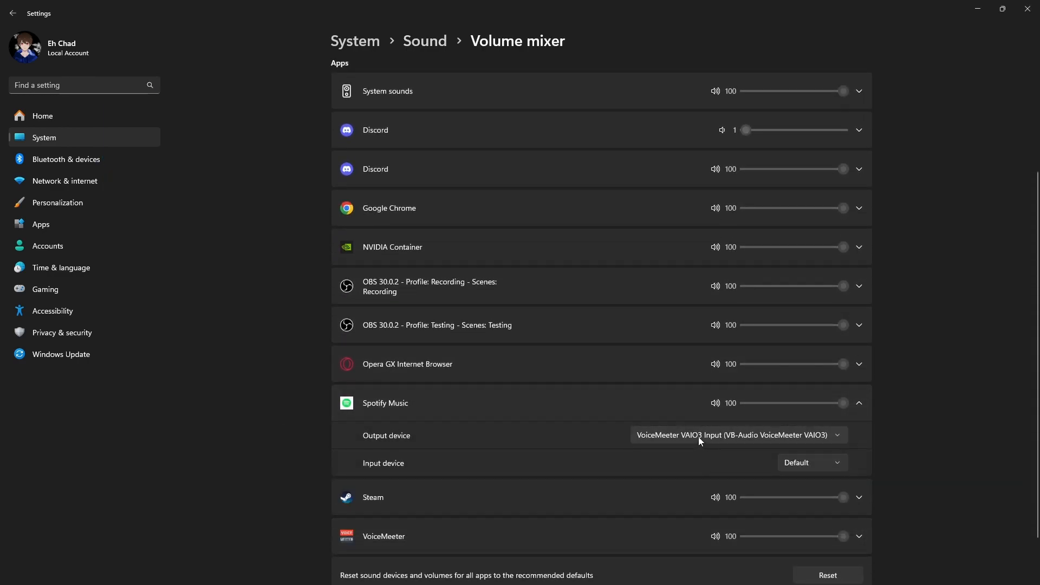
left_click(978, 9)
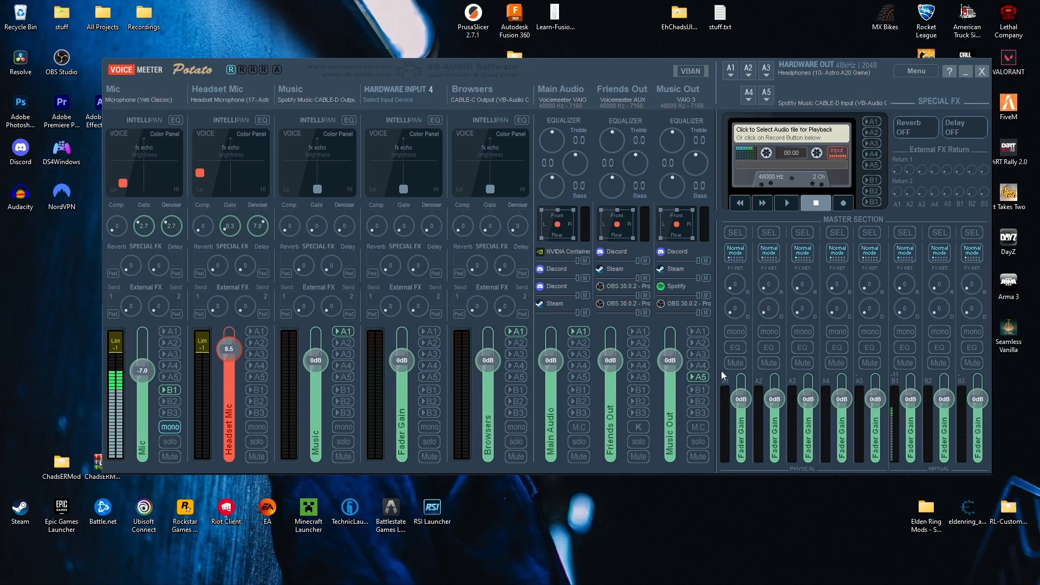
Toggle A5 on Music Out off and on, and lower the Music fader to about -21.7 dB before resetting it to 0 dB
left_click(699, 377)
left_click(703, 376)
left_click(256, 387)
scroll(322, 377, "down", 7)
mouse_move(323, 372)
left_mouse_down()
mouse_move(319, 390)
mouse_move(316, 361)
mouse_move(325, 392)
left_mouse_up()
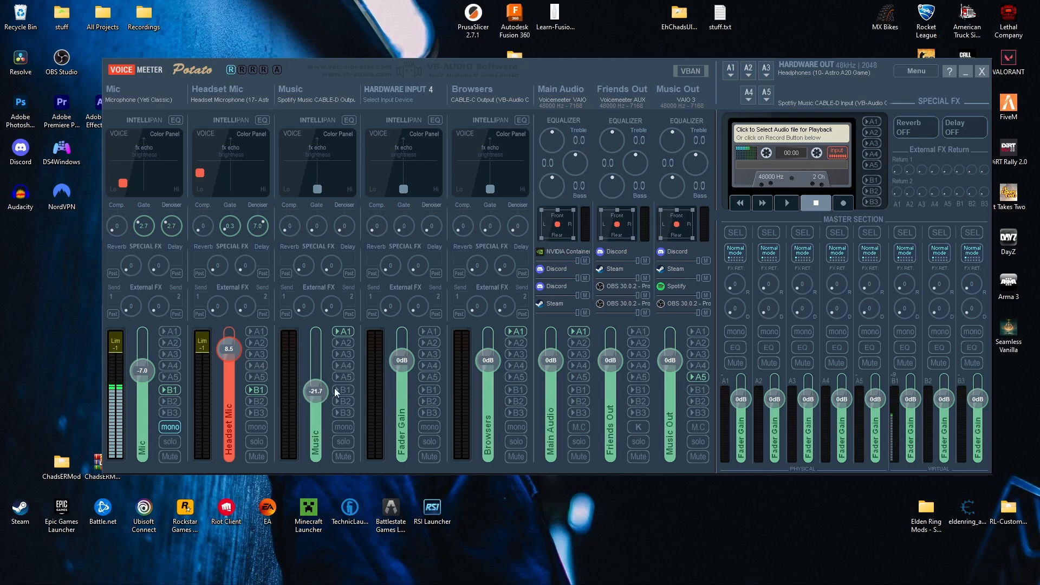
double_click(316, 395)
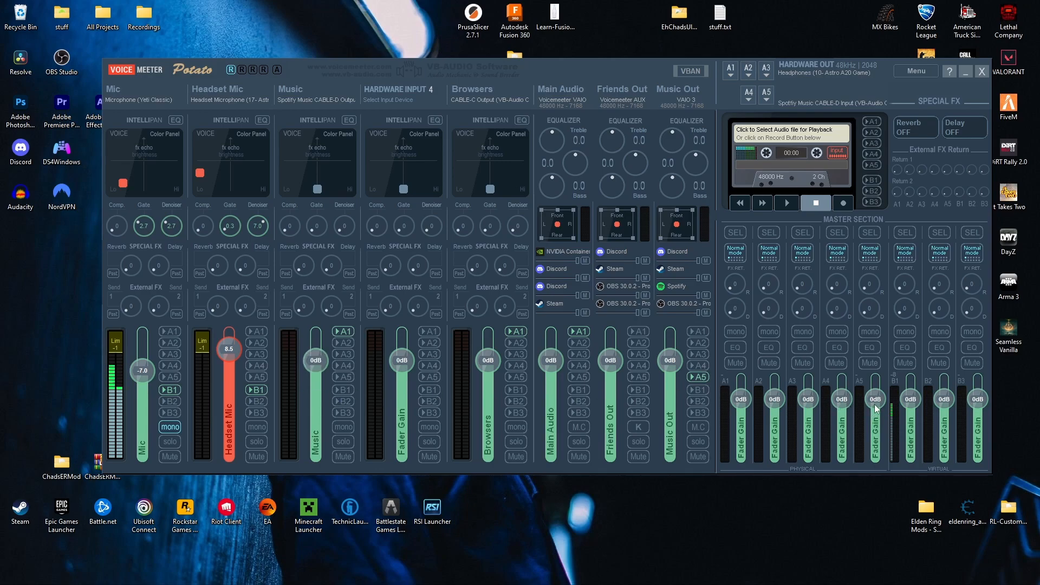
left_click_drag(876, 426, 875, 423)
mouse_move(568, 573)
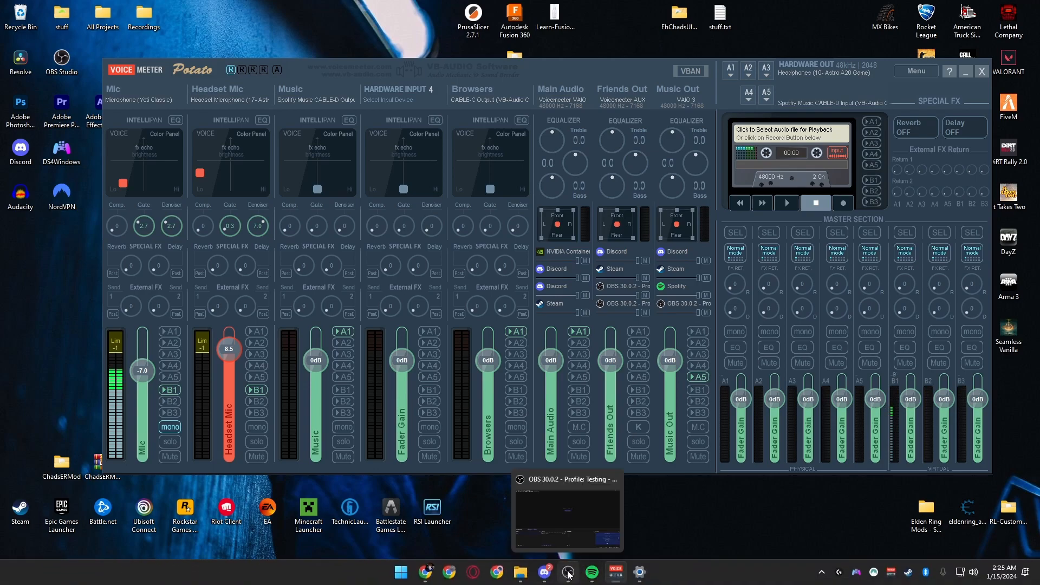
left_click(699, 377)
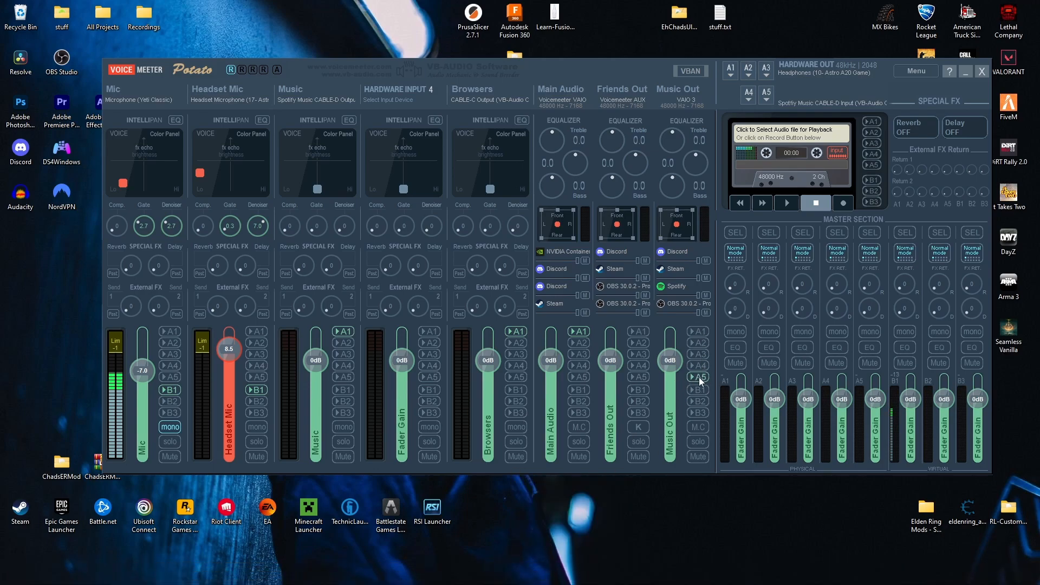
Route the Friends Out strip to B2 only, leaving A1 off
left_click(641, 332)
left_click(640, 401)
left_click(638, 401)
left_click(639, 335)
left_click(637, 402)
Assign WDM: CABLE-A Input (VB-Audio Cable A) to hardware output A2, and route Friends Out to A2
left_click(751, 76)
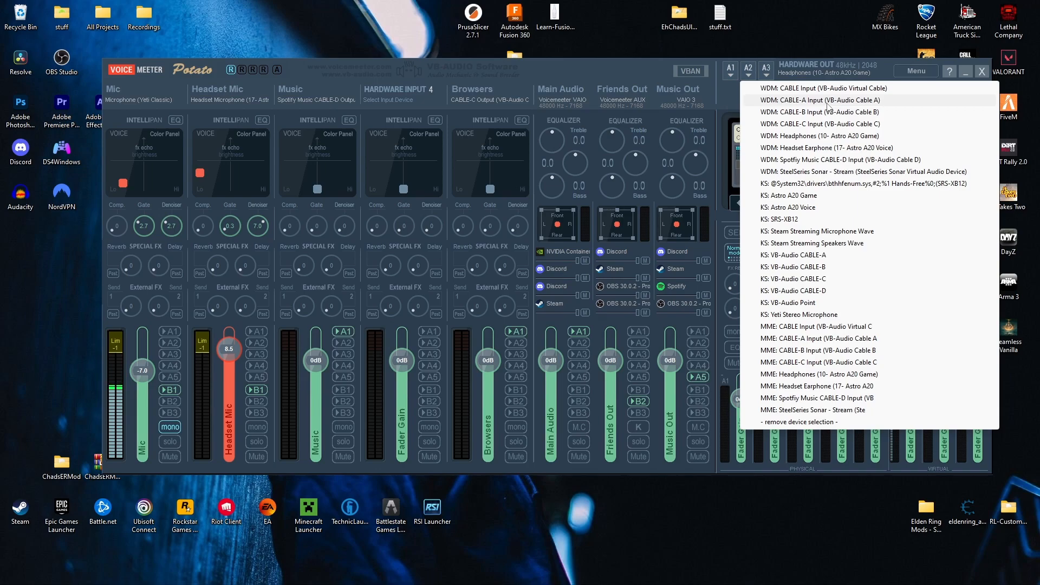
left_click(831, 101)
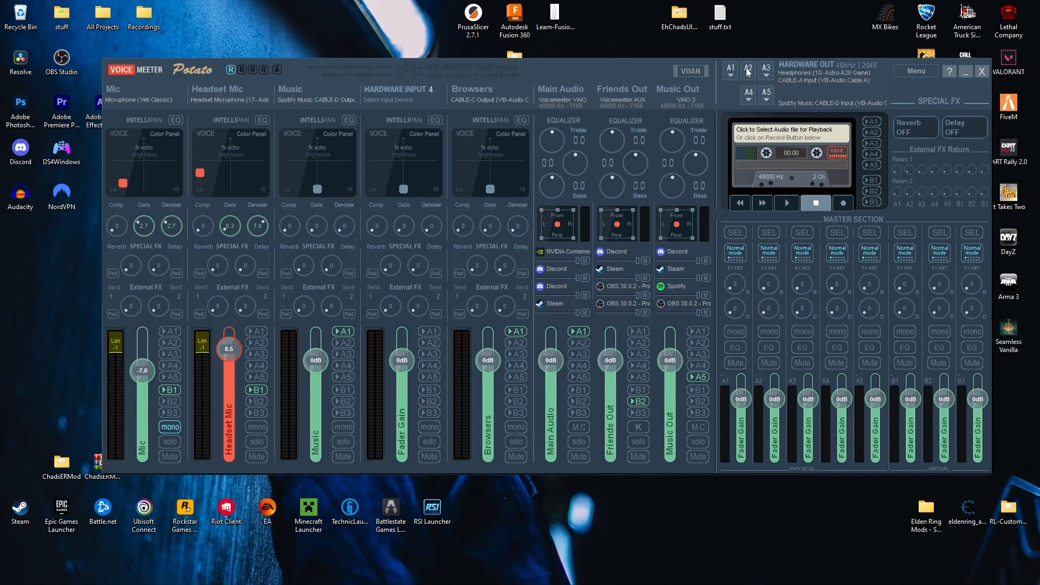
left_click(638, 342)
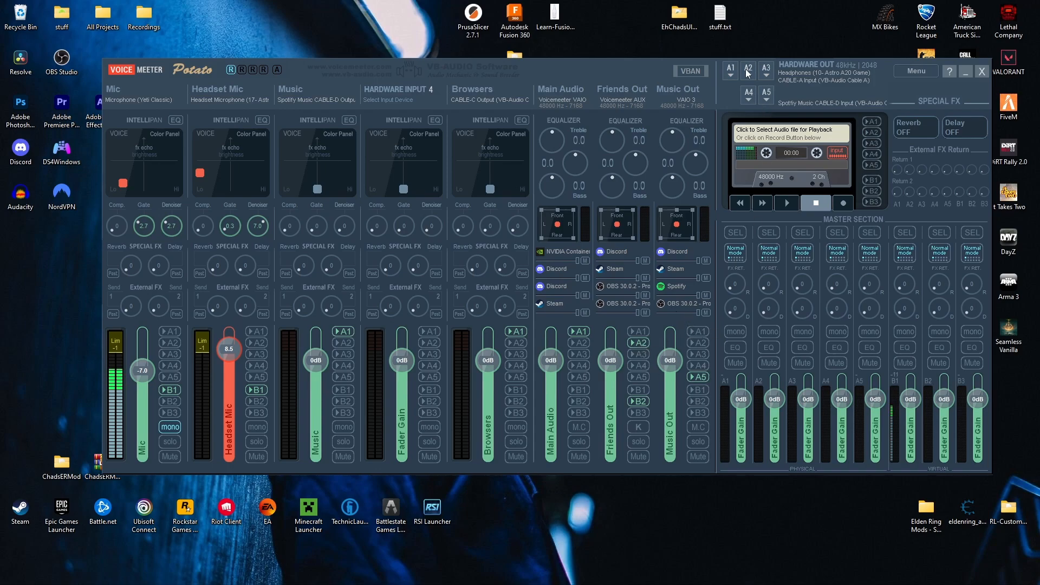
Set up hardware input 4 with WDM: CABLE-A Output (VB-Audio Cable A), labelled Friends and routed to A1
left_click(404, 102)
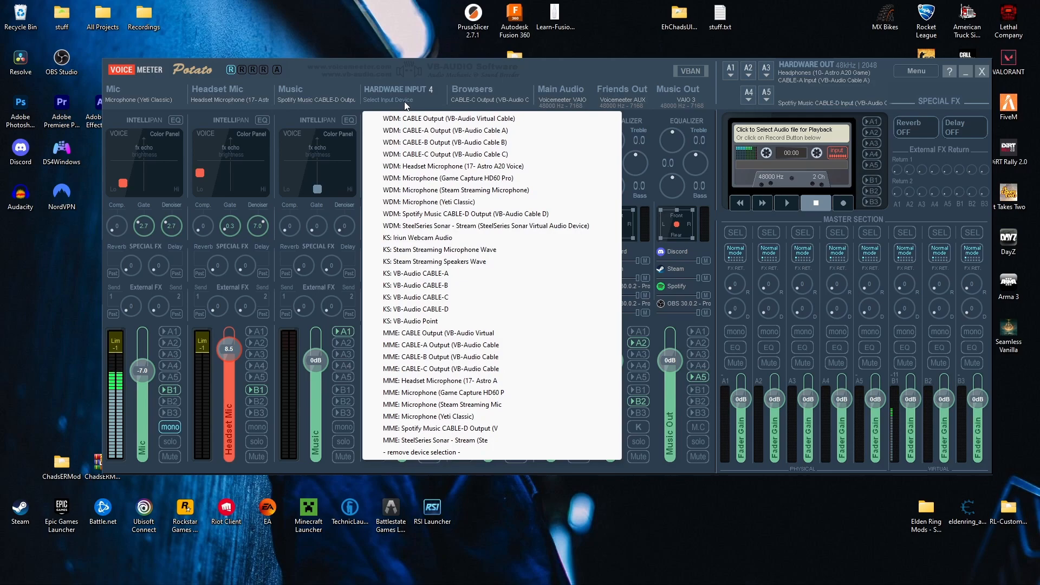
left_click(413, 131)
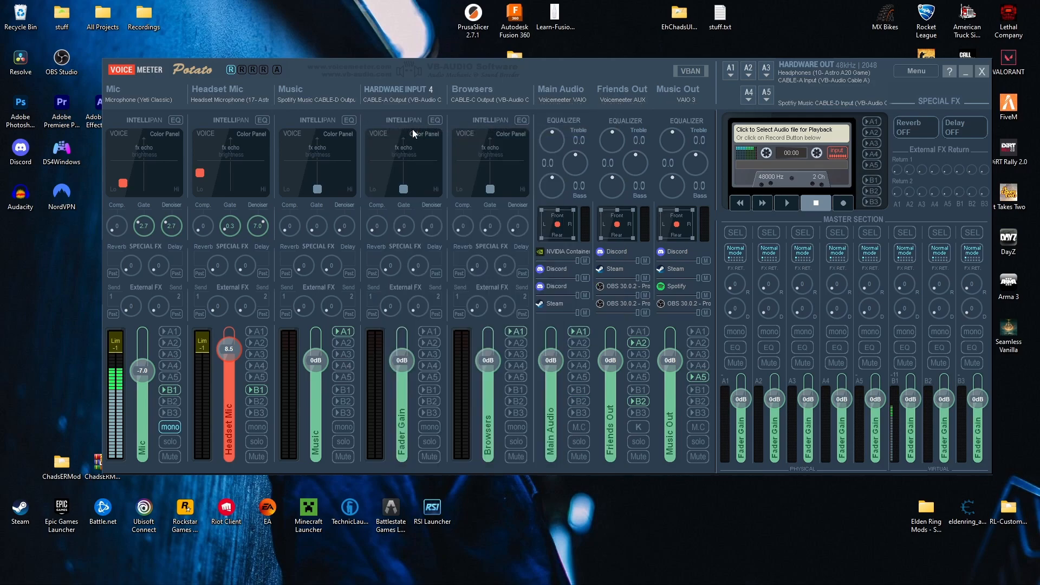
right_click(417, 92)
type("Friends")
key("Return")
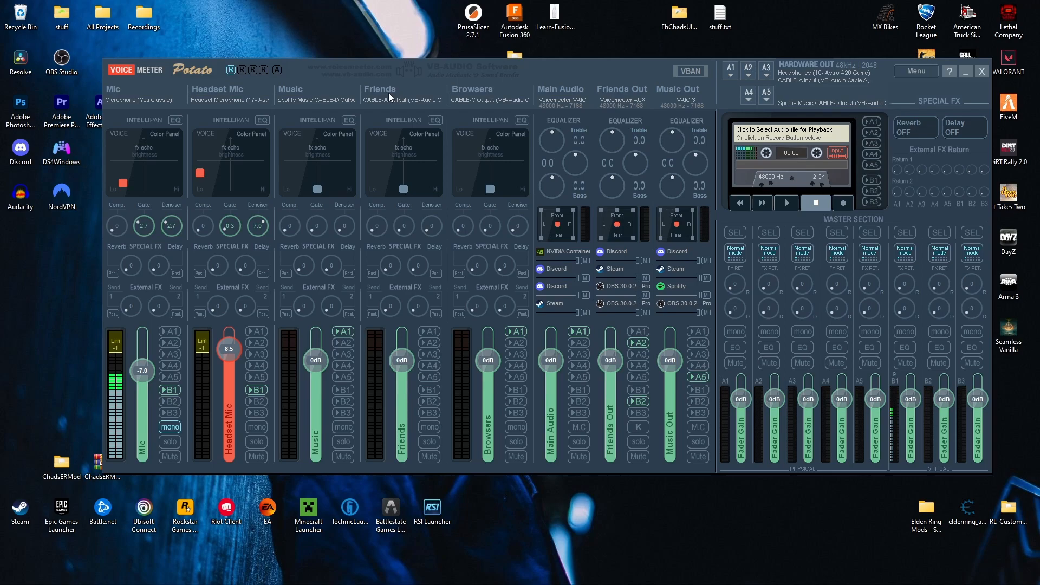
left_click(433, 332)
Switch to Discord, check the input and output devices in its voice settings, and close the settings and minimize Discord
mouse_move(547, 574)
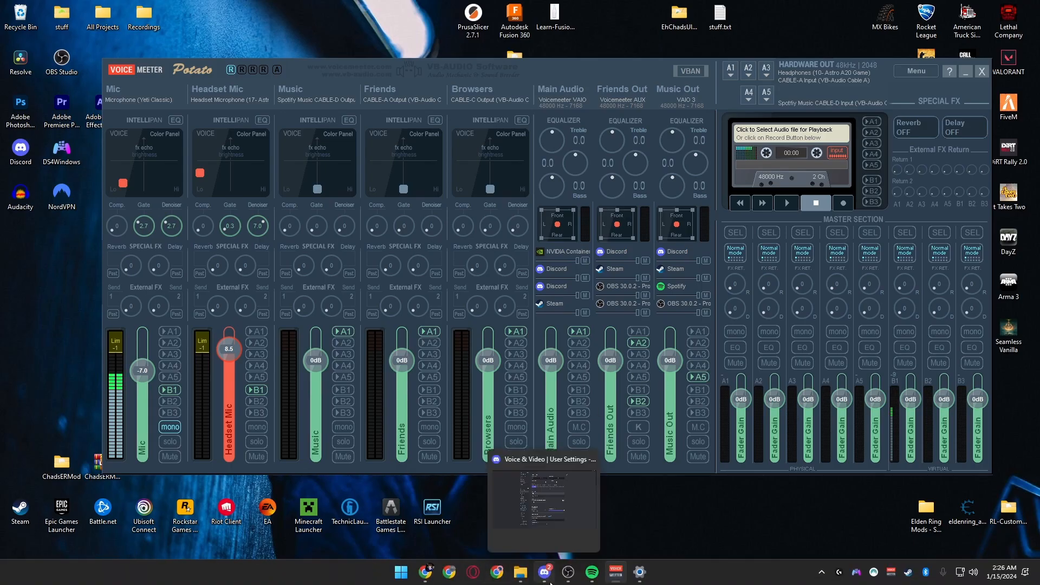
left_click(525, 479)
left_click(531, 339)
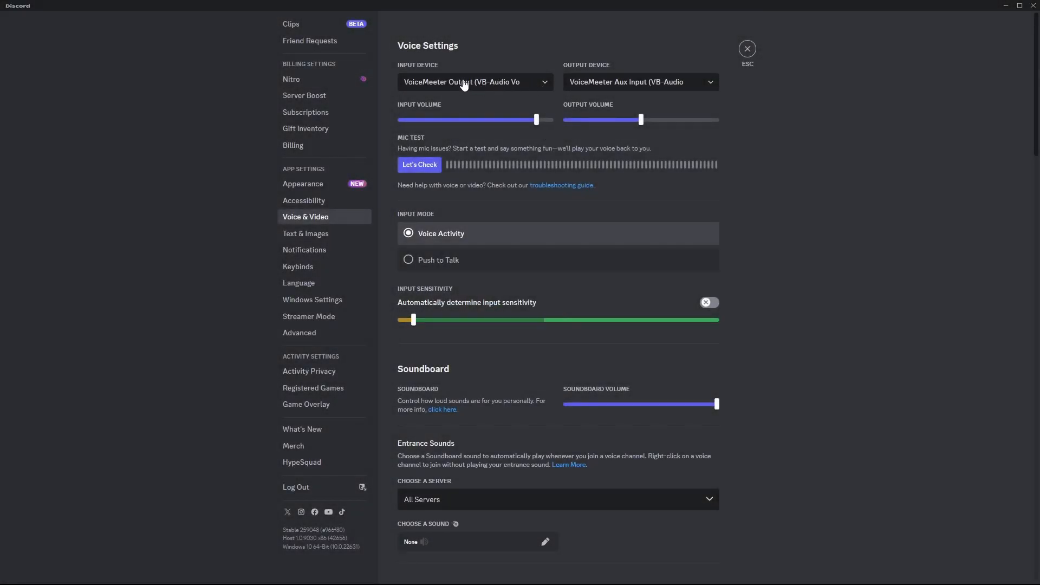
left_click(747, 49)
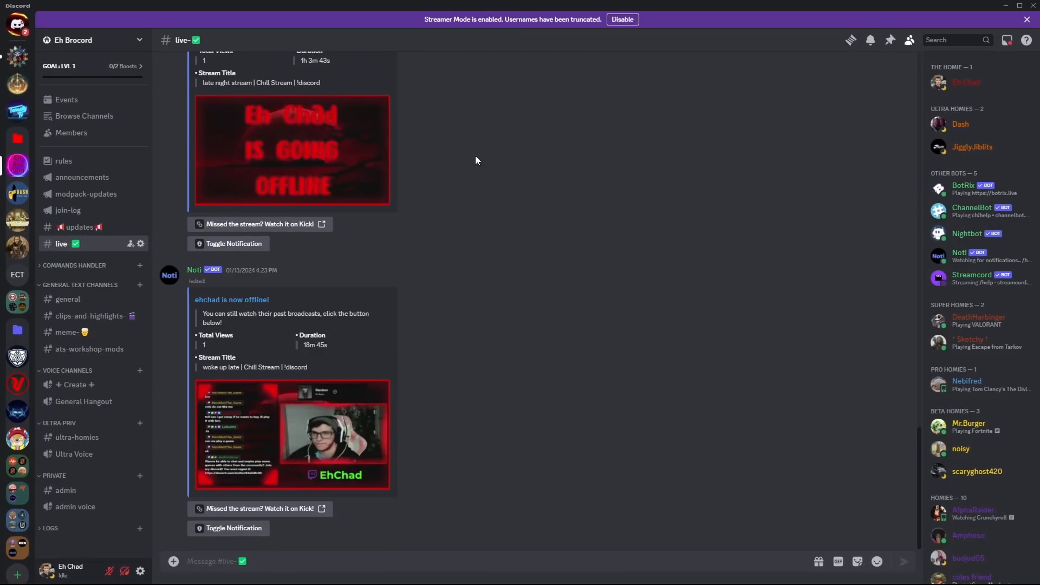
left_click(1006, 6)
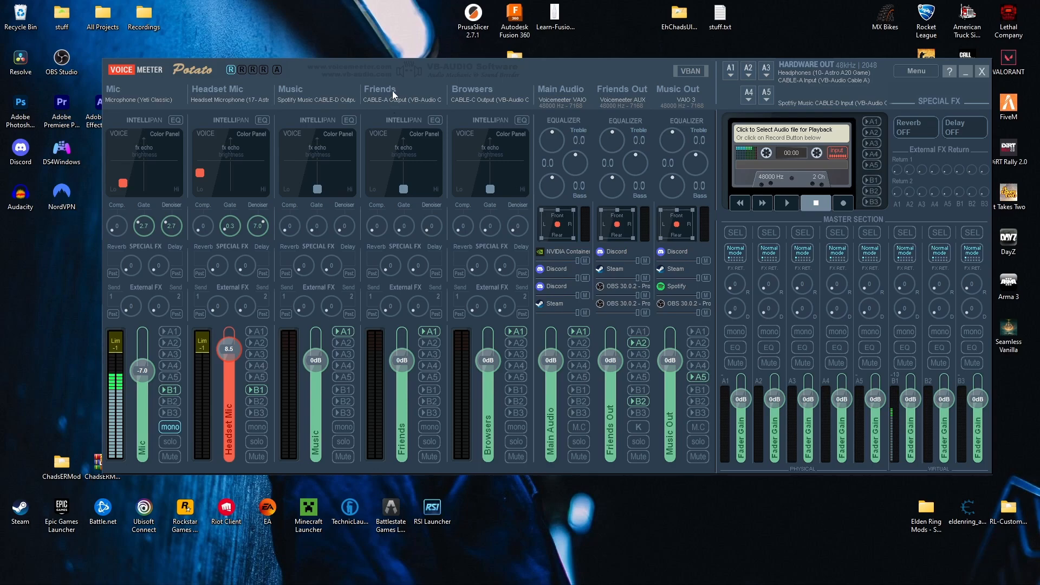
Lower the Friends strip's fader to about -17.4 dB
left_click_drag(402, 360, 414, 443)
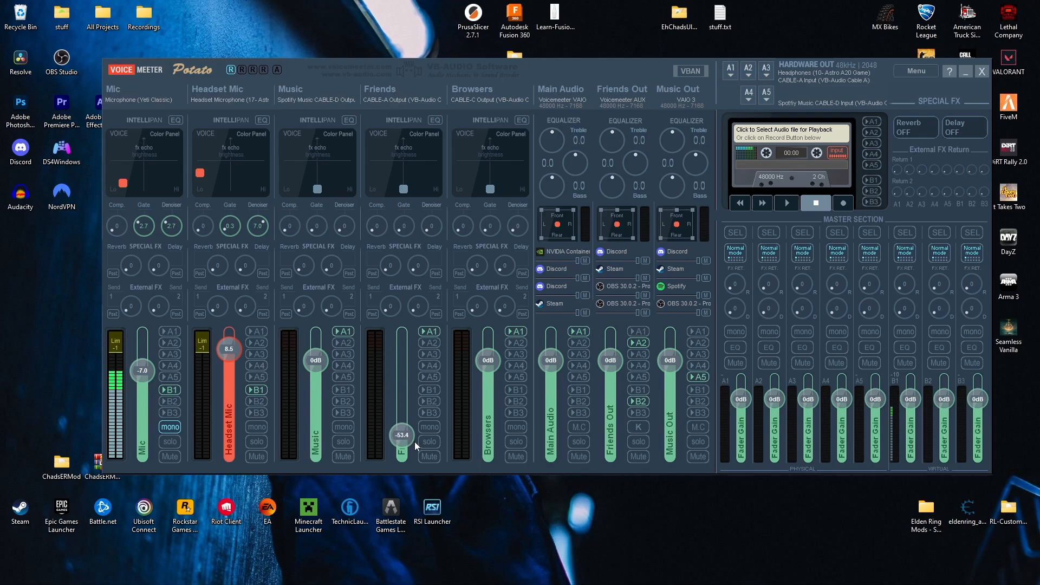
left_click_drag(411, 402, 411, 394)
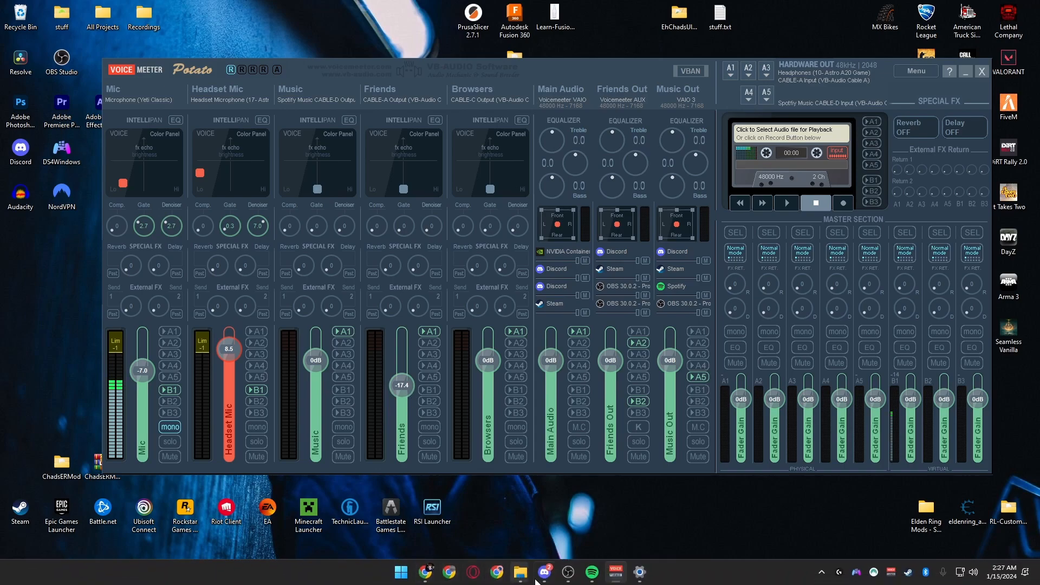
Look briefly at OBS and minimize it, then review Spotify Music's output device in the Windows volume mixer and close Settings
left_click(569, 572)
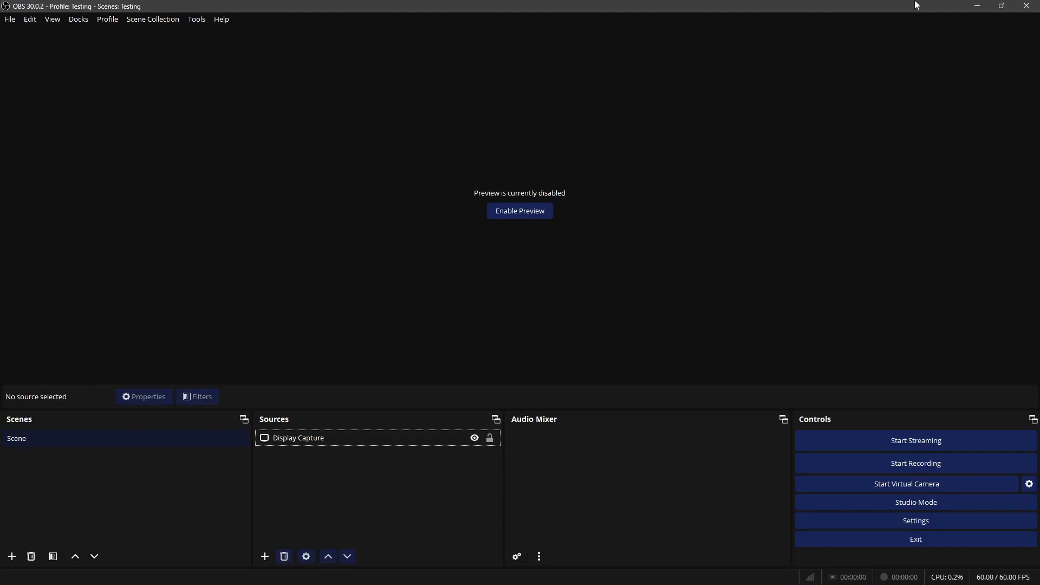
left_click(976, 6)
left_click_drag(541, 64, 517, 51)
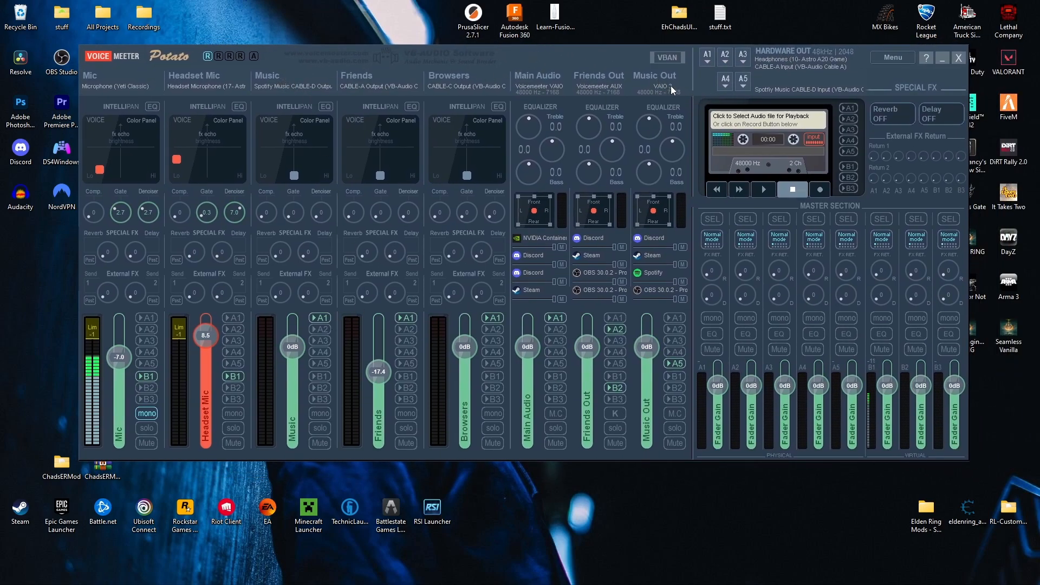
left_click(639, 572)
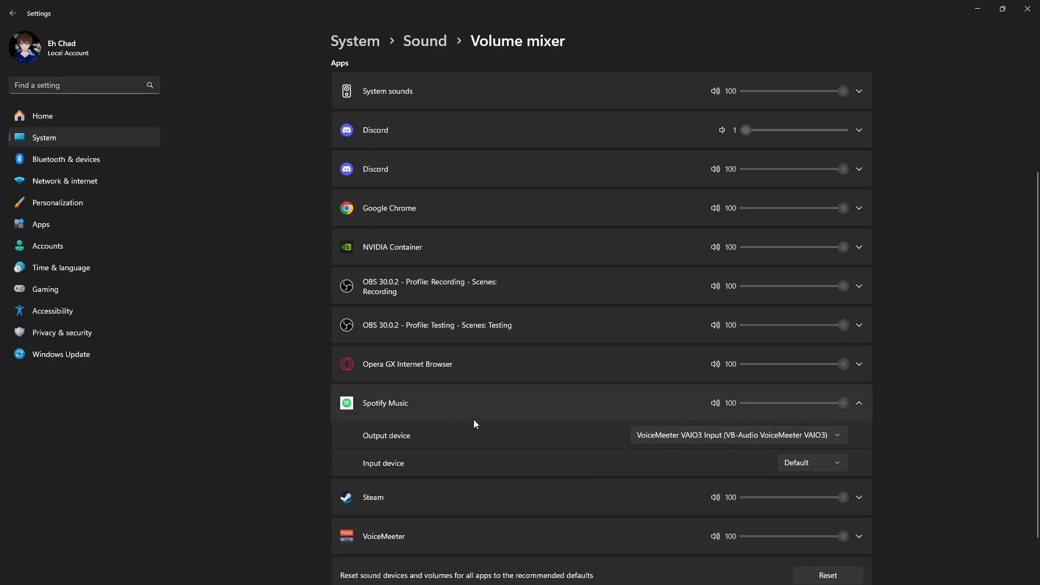
left_click(1023, 4)
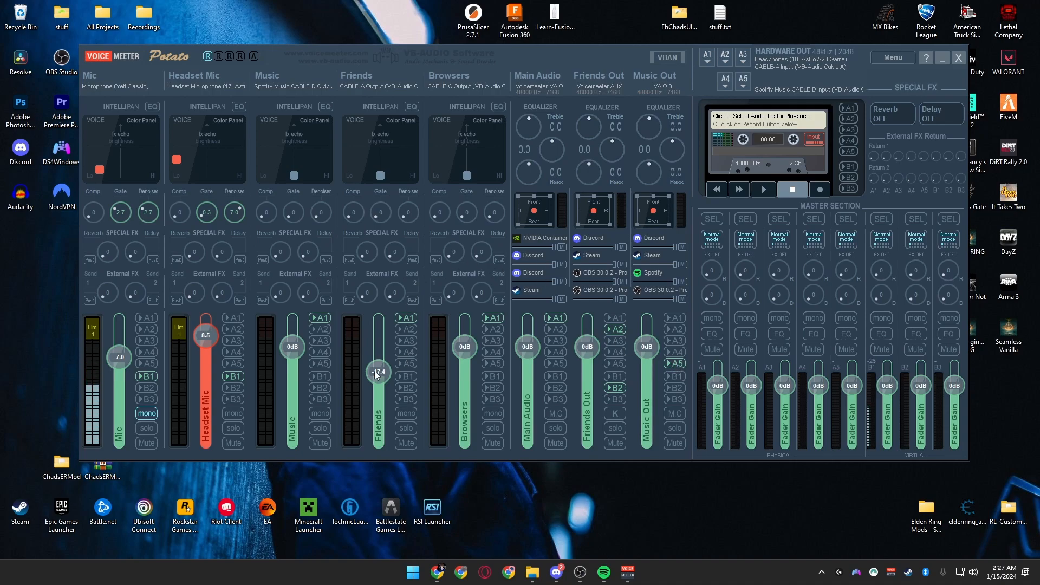
Reset the Friends fader to 0 dB, and try the Music fader at about -8.9 dB before resetting it to 0 dB
double_click(390, 379)
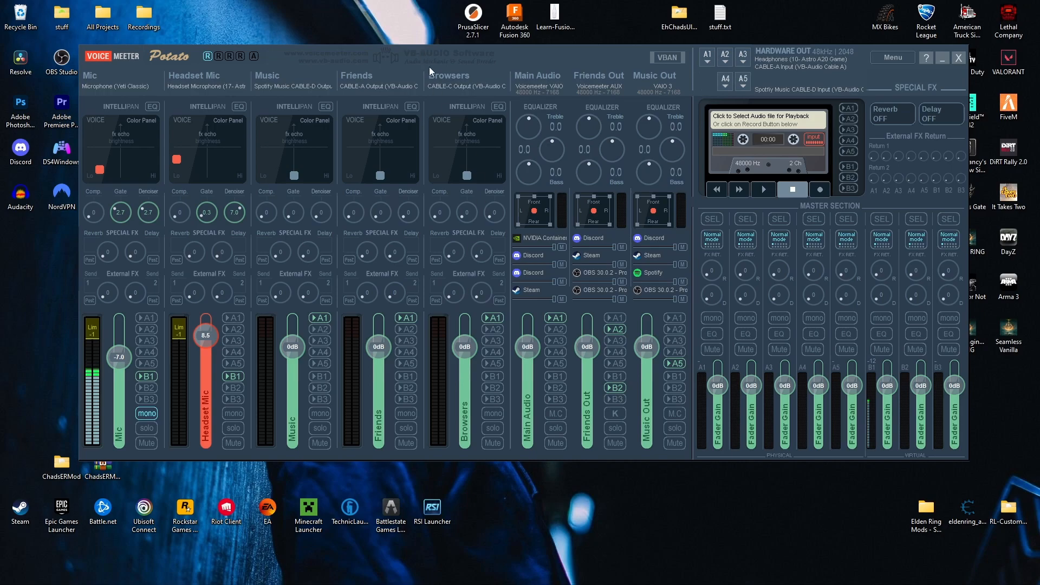
left_click_drag(305, 342, 302, 360)
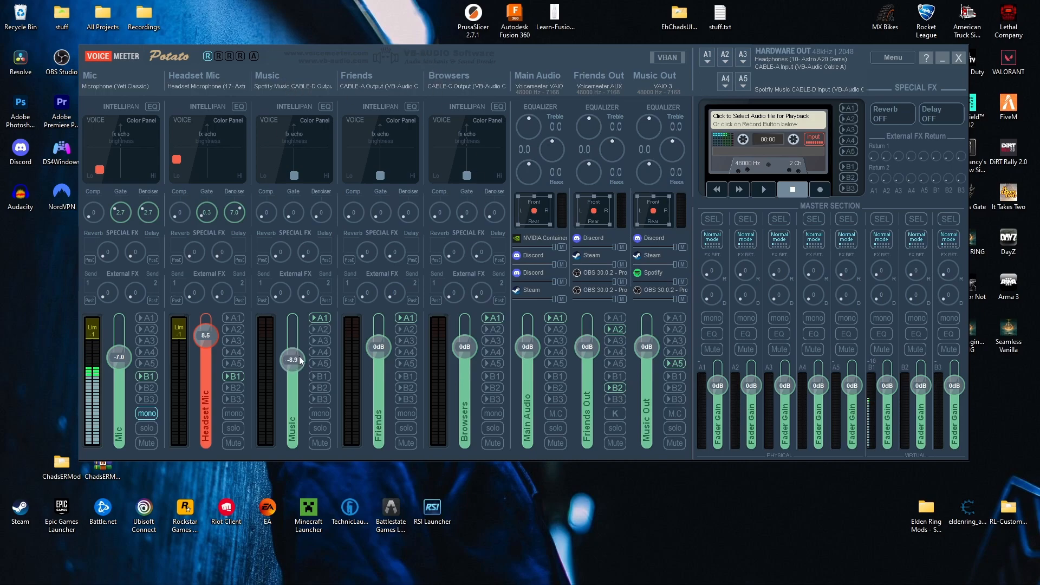
double_click(297, 362)
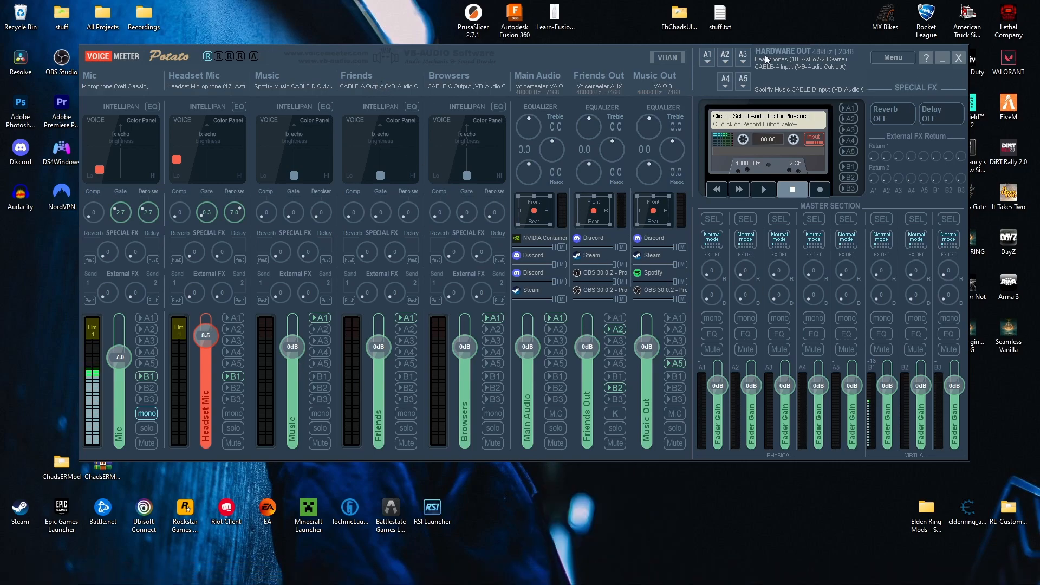
Remove the device assignments from hardware output A2 and from the Friends hardware input
left_click(727, 60)
left_click(802, 414)
left_click(383, 76)
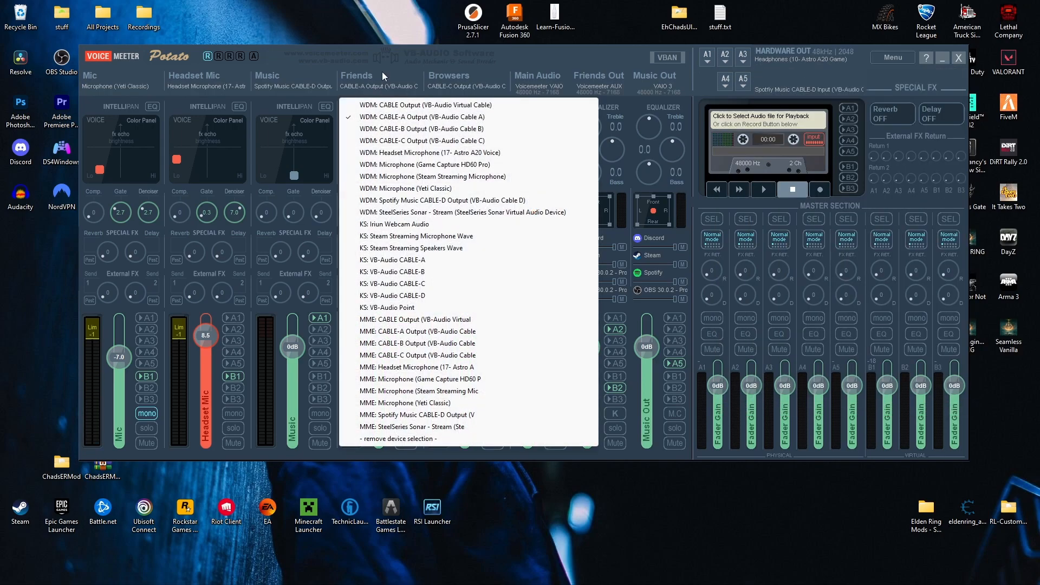
left_click(398, 439)
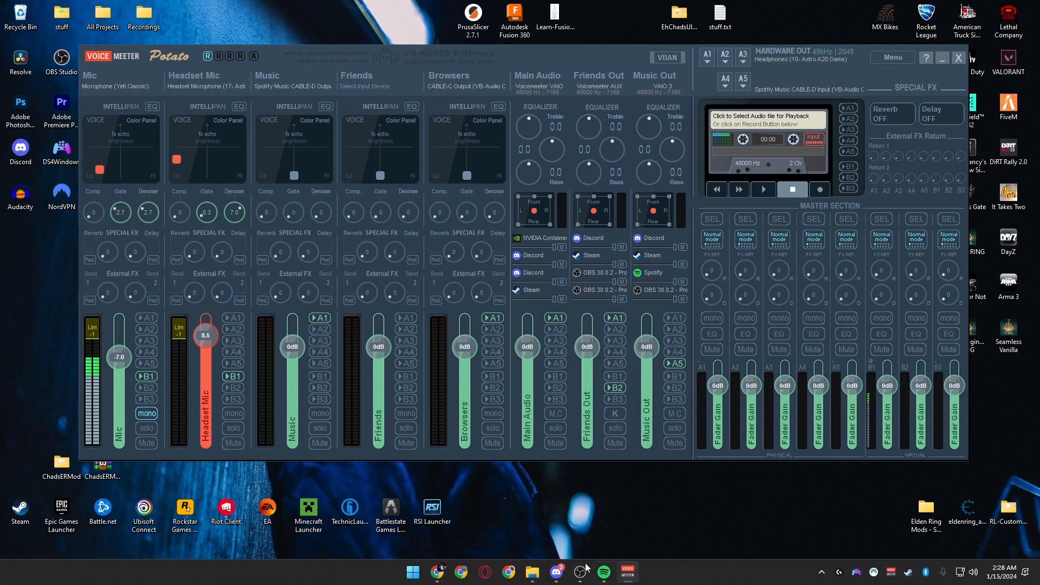
Switch to Discord to look at its window, and minimize it again
left_click(556, 576)
left_click(1006, 5)
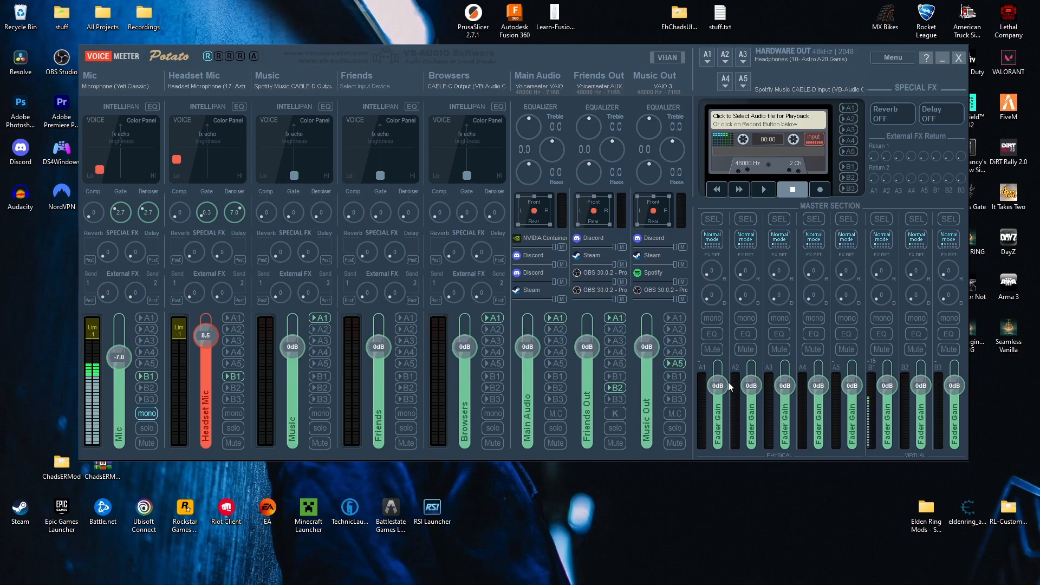
mouse_move(528, 347)
left_mouse_down()
mouse_move(528, 399)
mouse_move(539, 406)
mouse_move(530, 348)
left_mouse_up()
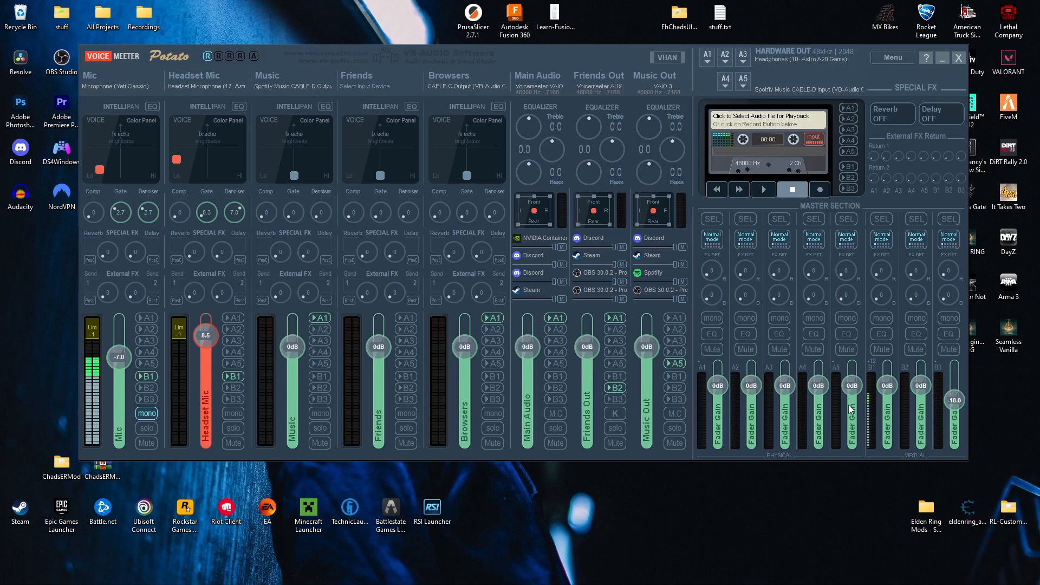
Try out the B3 master fader by lowering it to about -12 dB and raising it to about -2 dB
double_click(955, 400)
scroll(954, 400, "down", 8)
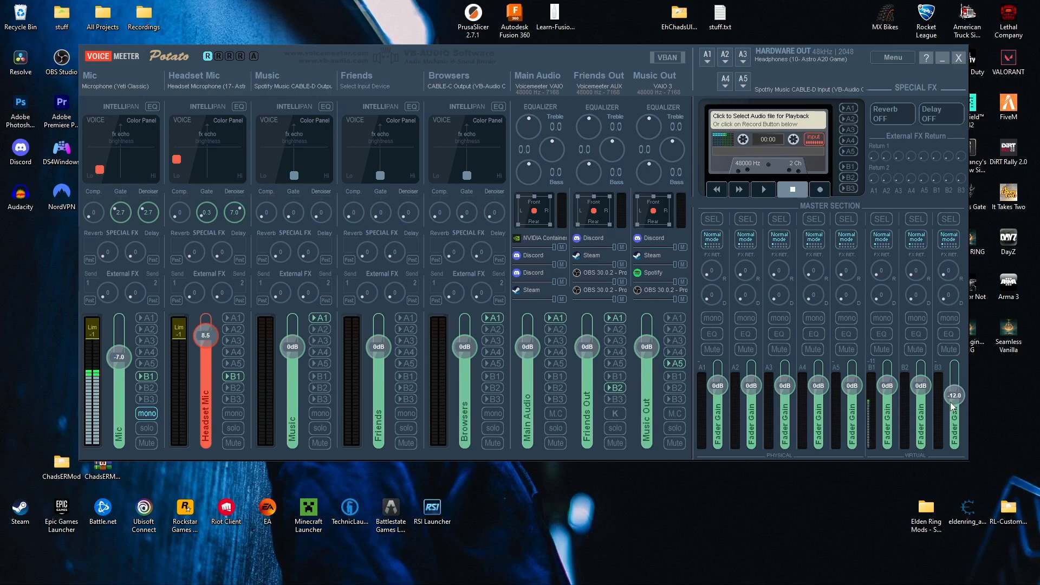
scroll(951, 405, "up", 4)
scroll(936, 395, "up", 3)
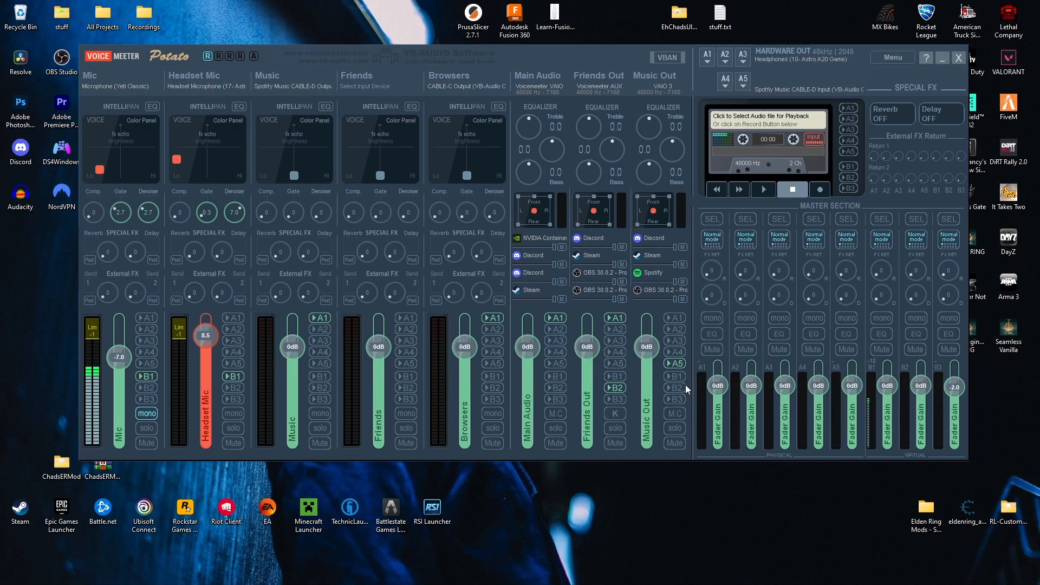
Route Music Out to B3, and start playing the current song in Spotify
left_click(679, 399)
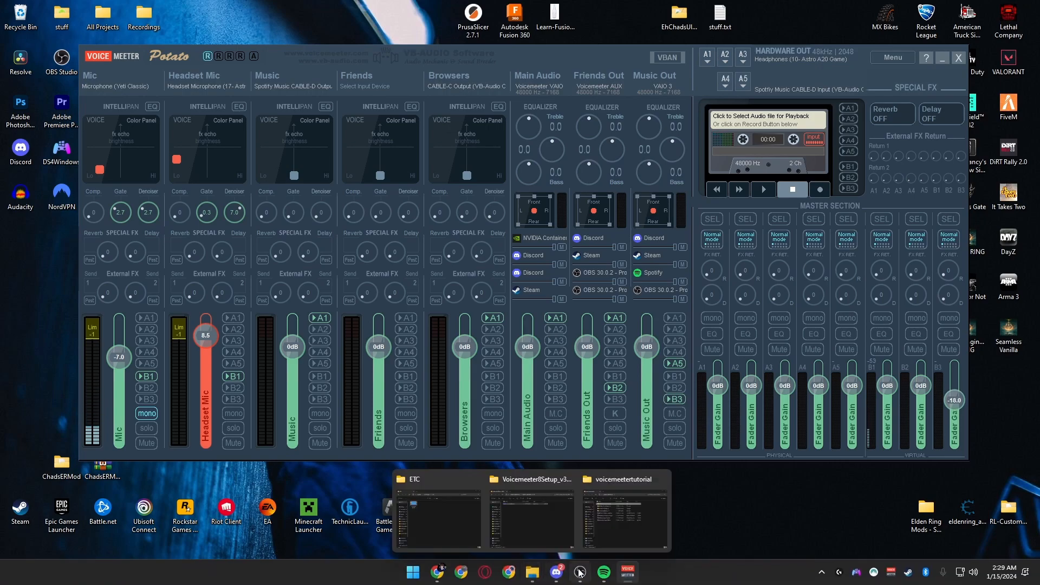
left_click(603, 566)
left_click(609, 381)
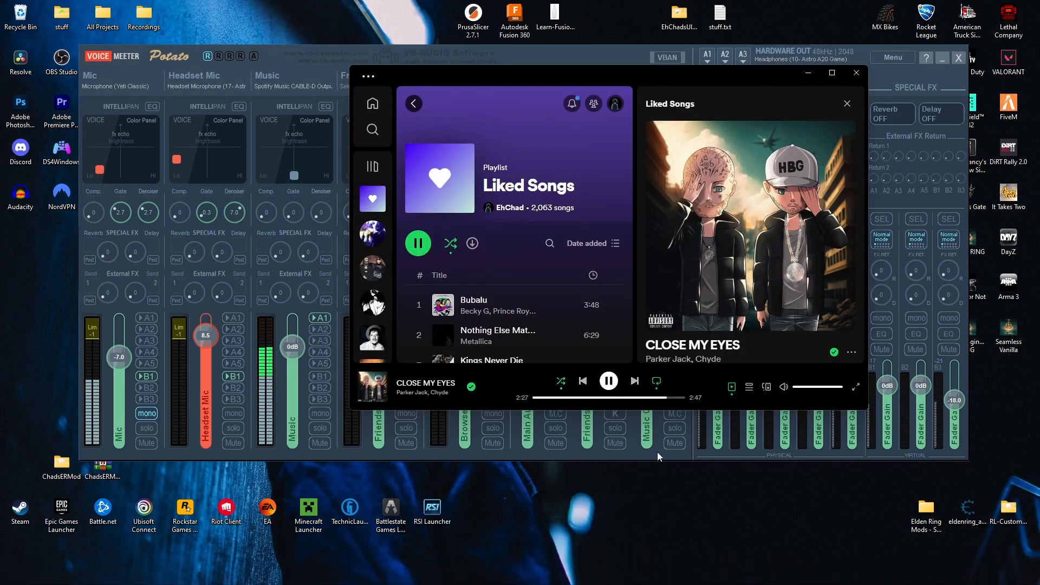
Return to Voicemeeter and switch Music Out's B3 routing off and back on to compare the output meters
left_click(658, 454)
left_click(674, 400)
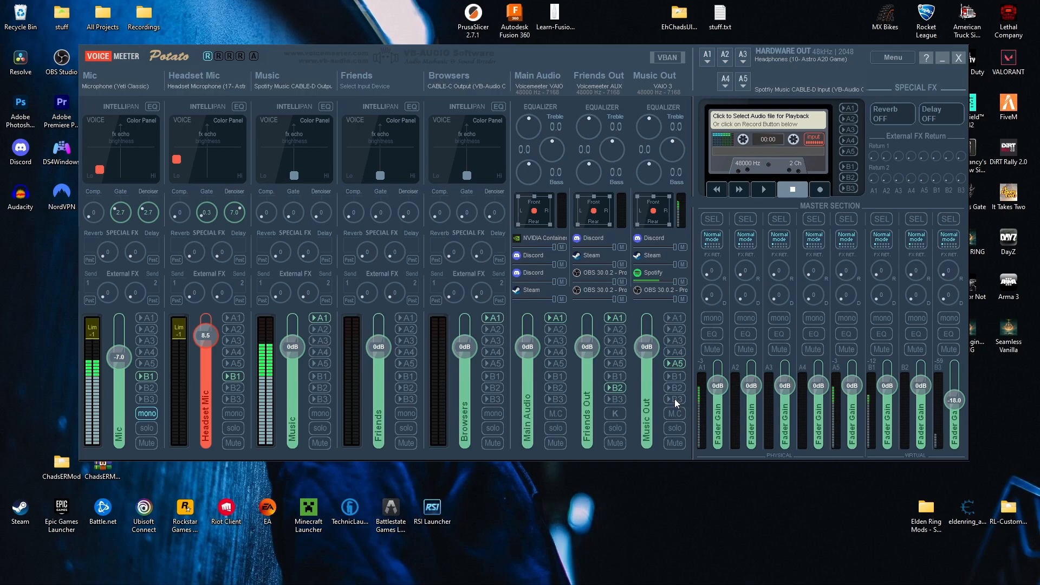
left_click(672, 400)
Pause the song in Spotify and minimize the player
mouse_move(604, 572)
left_click(613, 496)
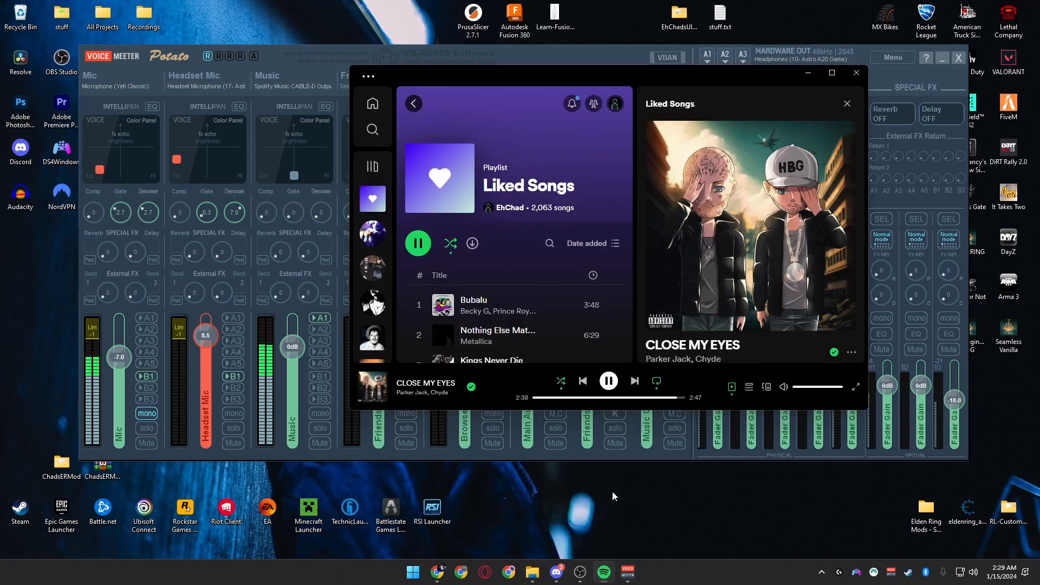
left_click(608, 384)
left_click(808, 73)
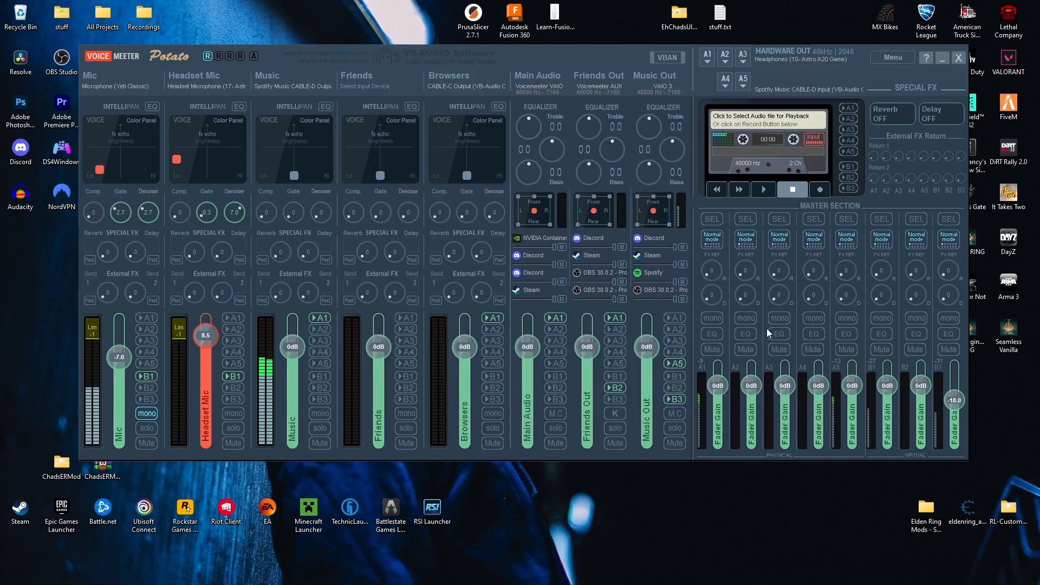
Reset the Music strip's fader and the B3 master fader to 0 dB
double_click(953, 403)
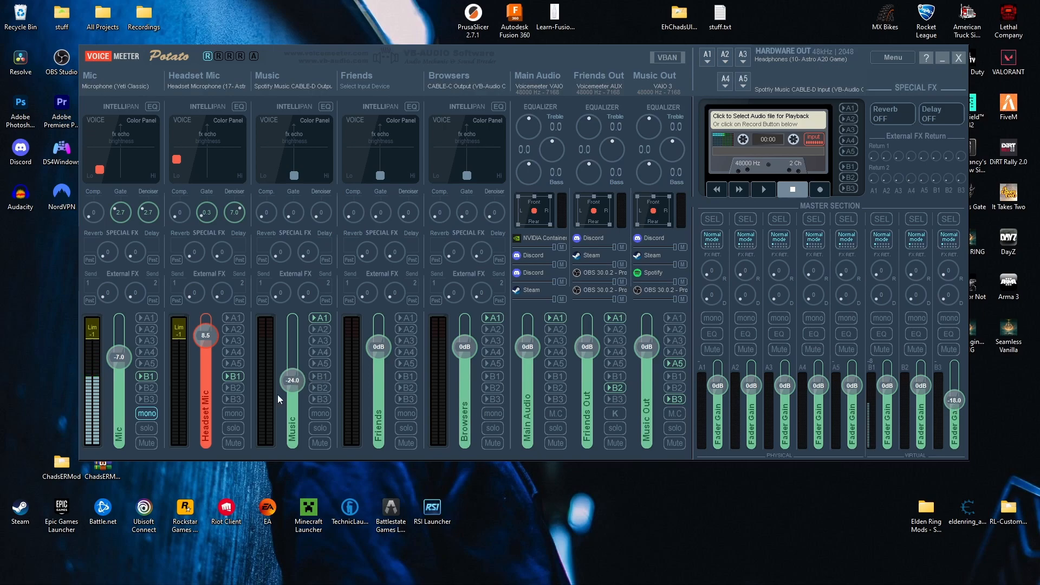
double_click(300, 381)
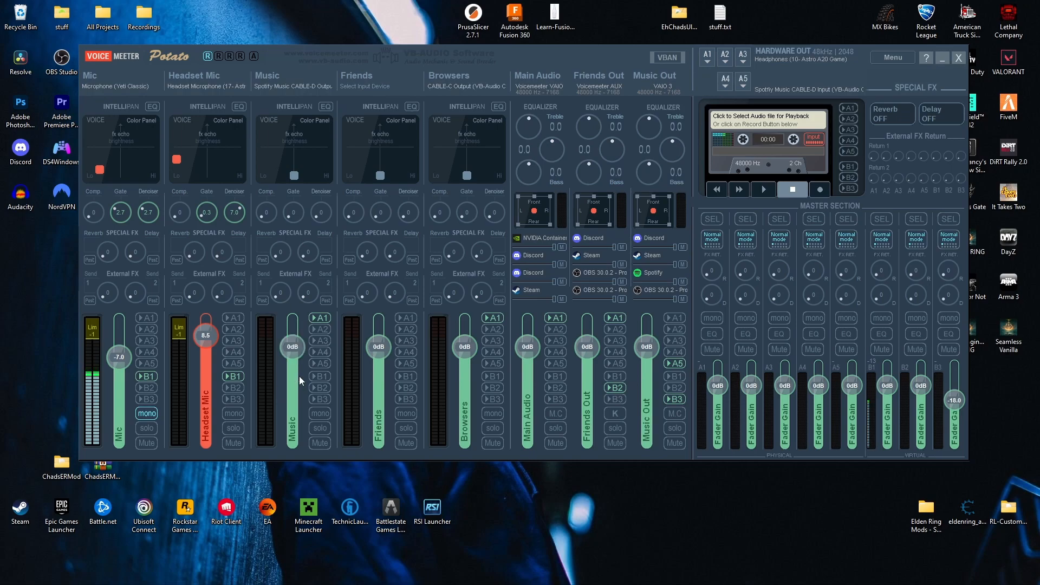
double_click(956, 401)
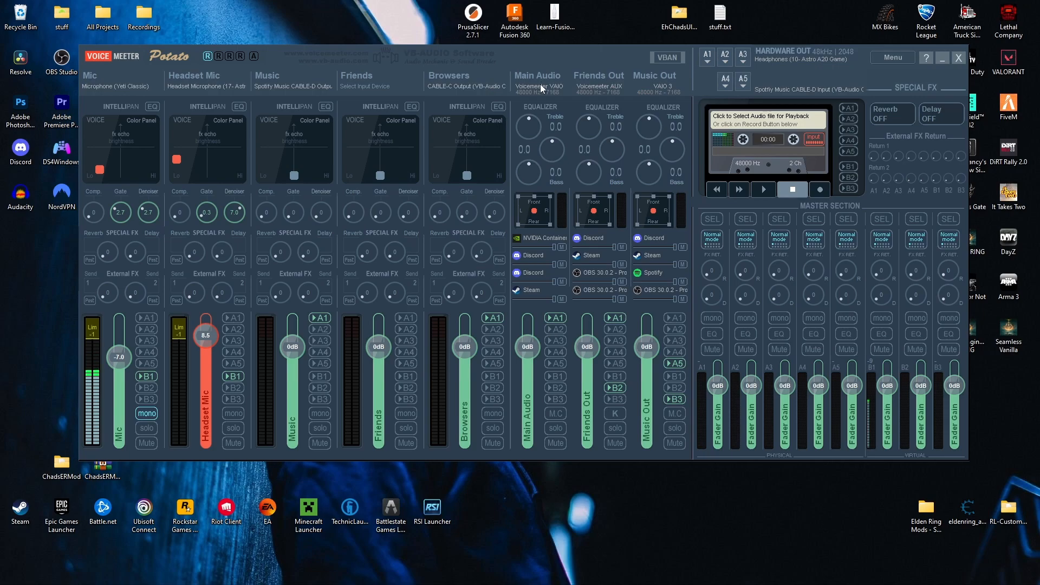
Minimize Voicemeeter, switch to OBS, and add a new source group named Audio
left_click(942, 58)
mouse_move(580, 575)
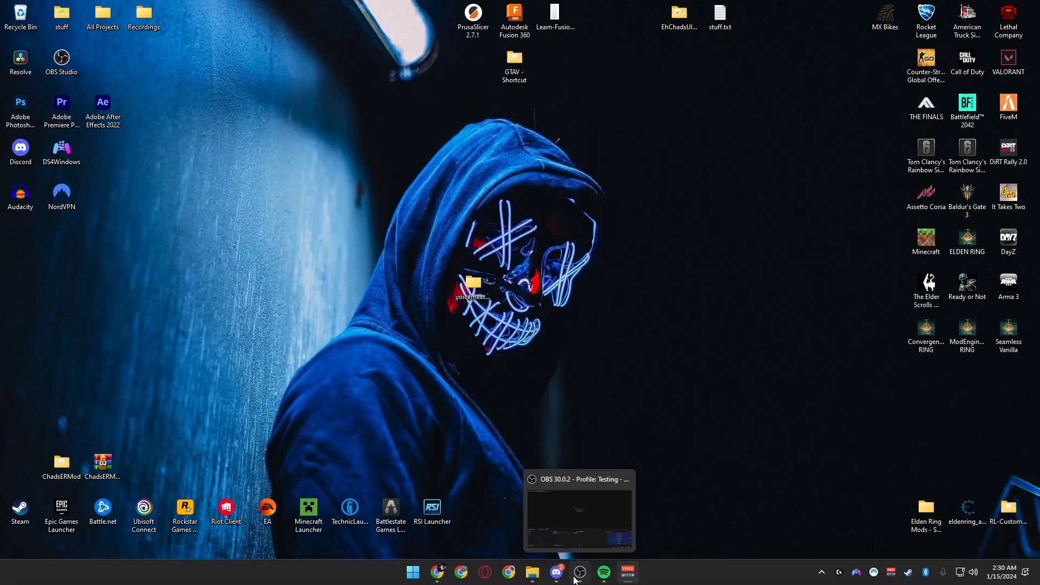
left_click(577, 530)
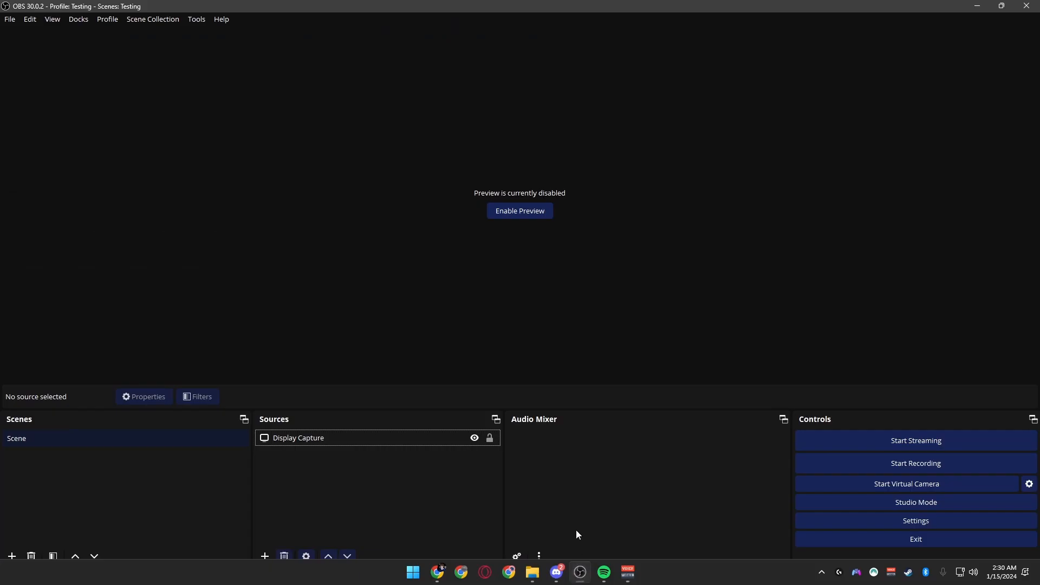
left_click(268, 558)
left_click(286, 525)
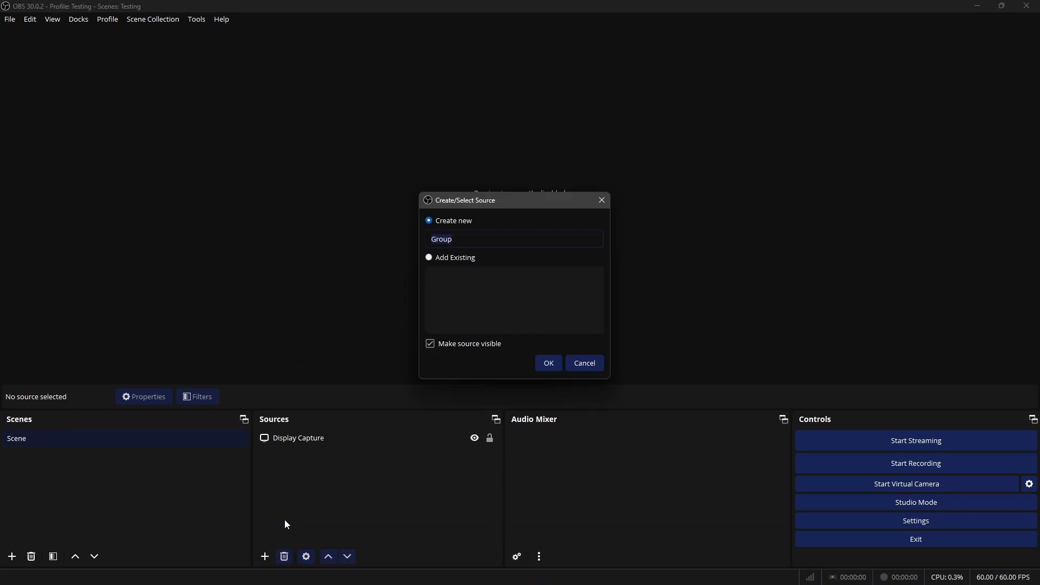
type("Audio")
key("Return")
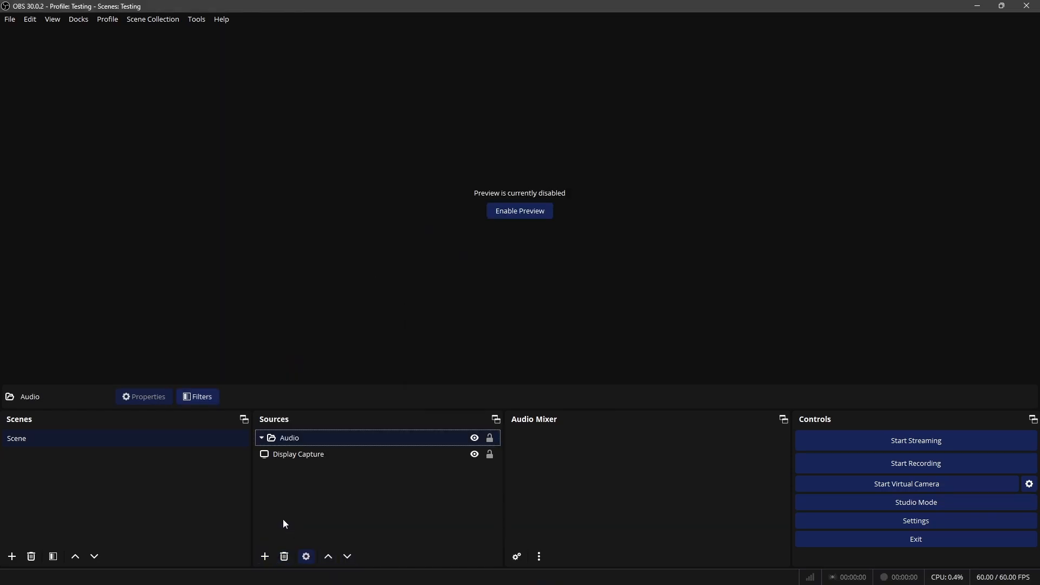
left_click(265, 556)
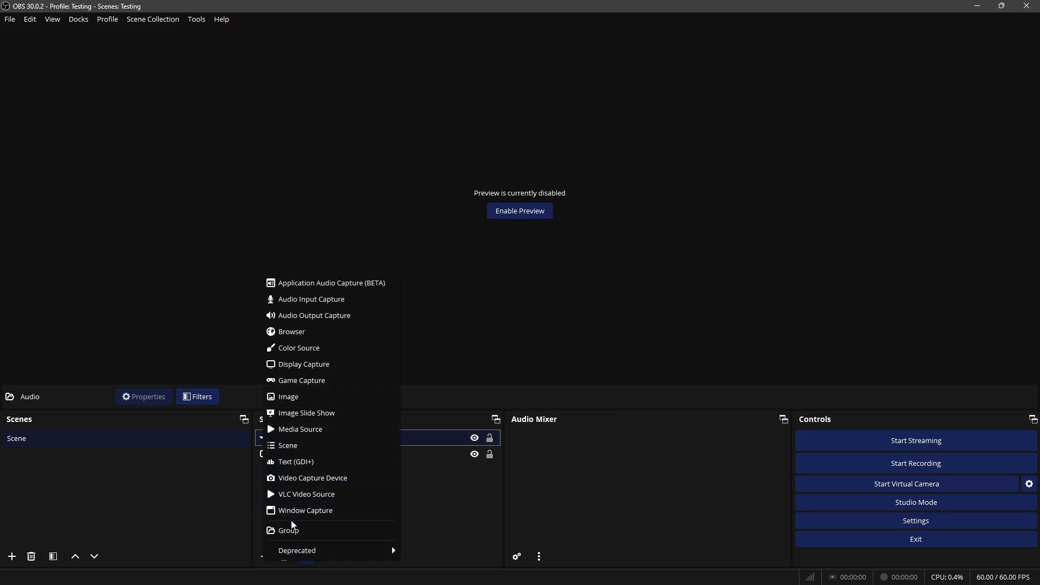
left_click(454, 501)
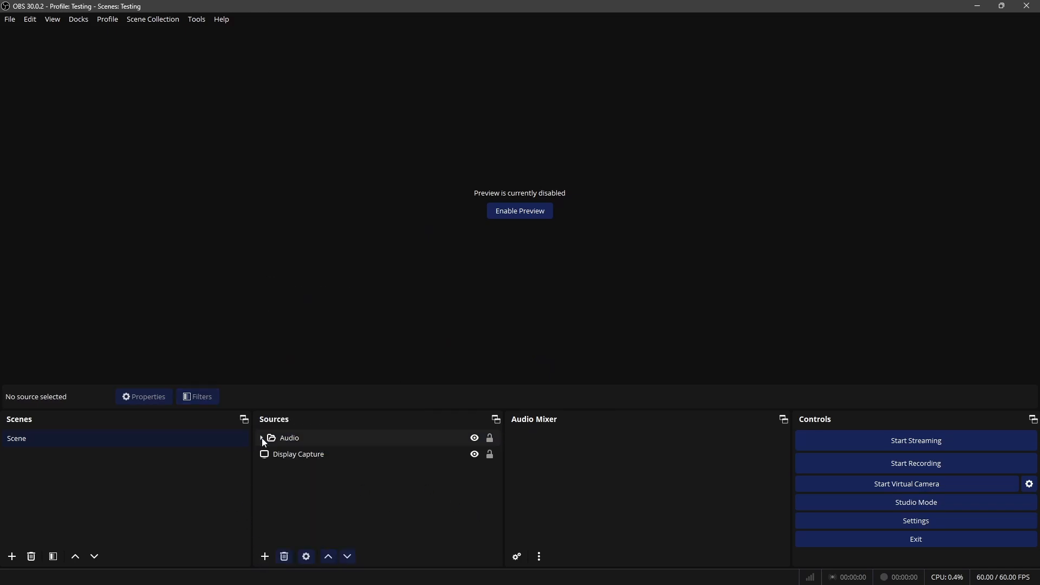
left_click(263, 558)
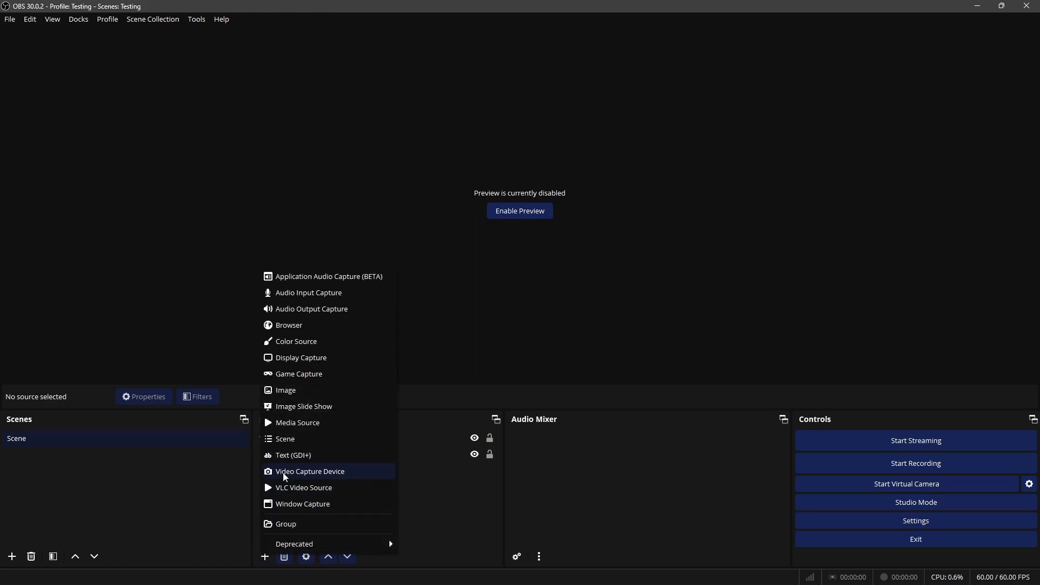
left_click(412, 478)
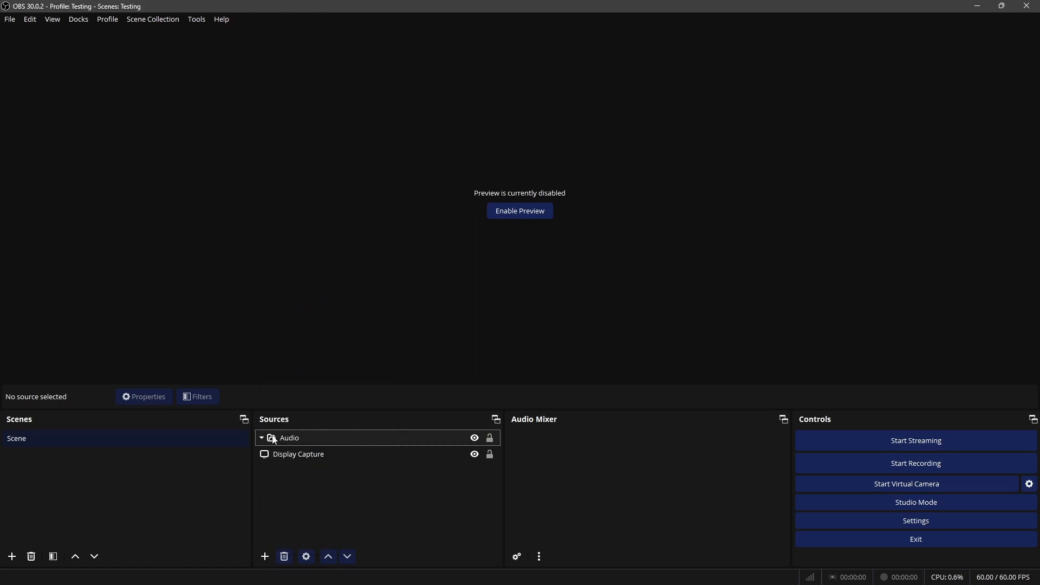
Add an Audio Input Capture source named Mic that uses the device VoiceMeeter Output (VB-Audio VoiceMeeter VAIO)
left_click(269, 561)
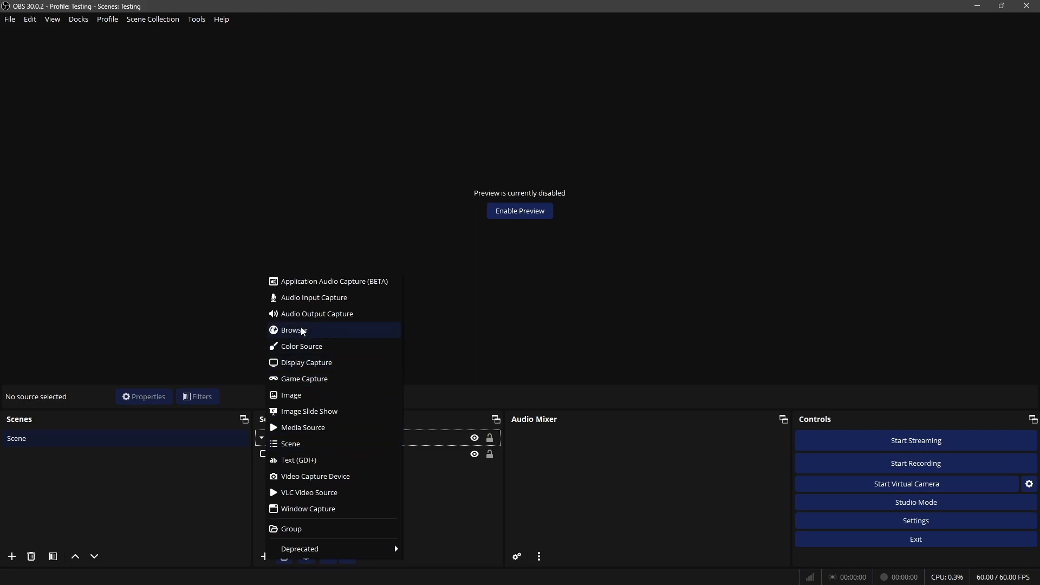
left_click(314, 298)
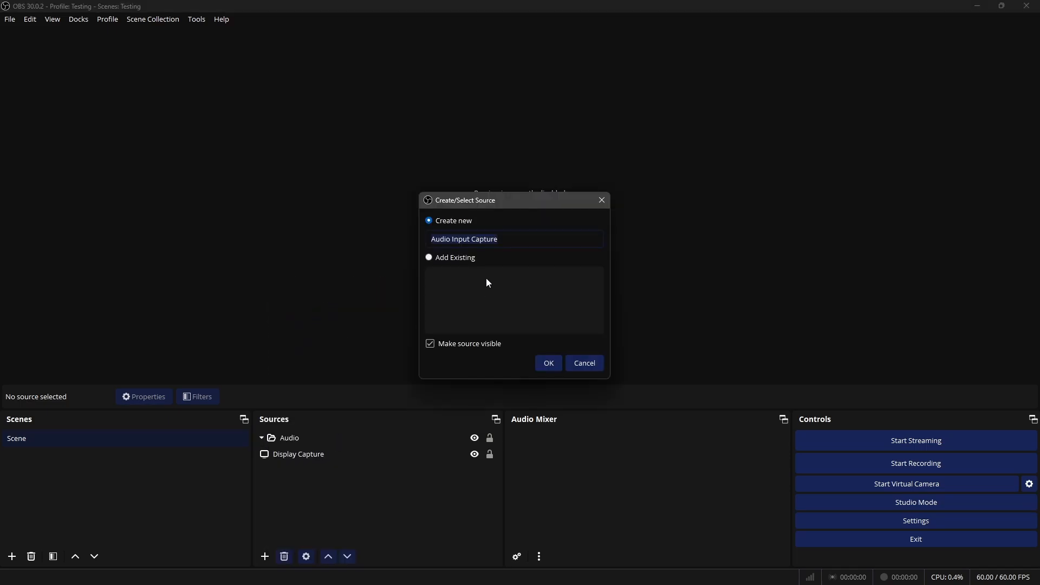
type("Mic")
key("Return")
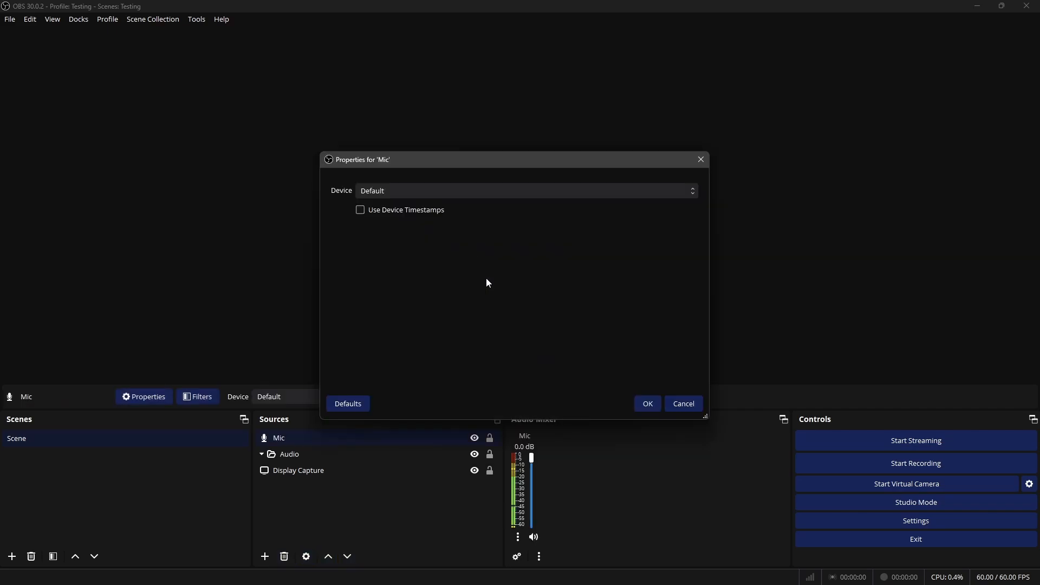
left_click(434, 191)
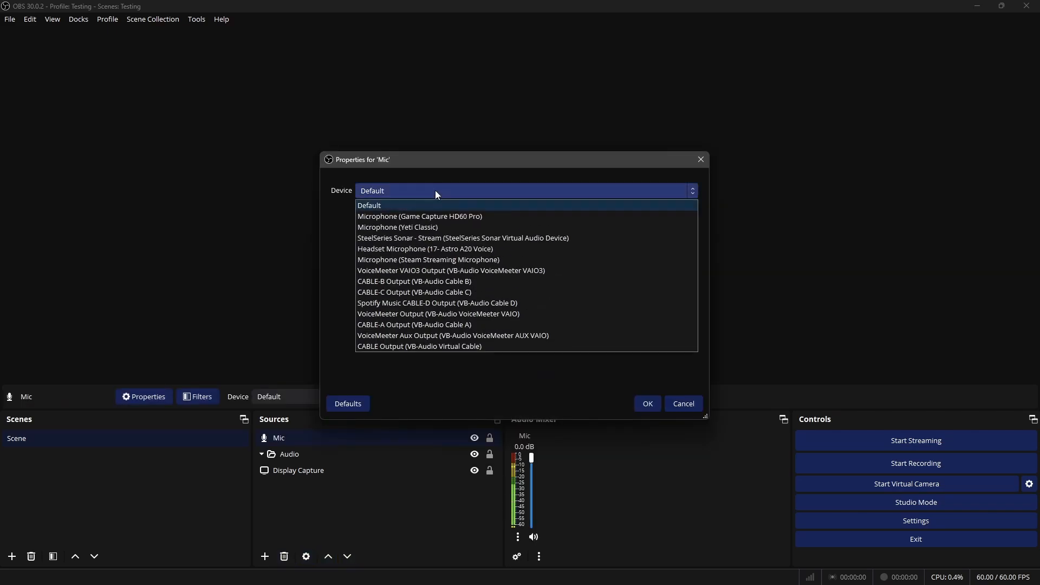
left_click(456, 316)
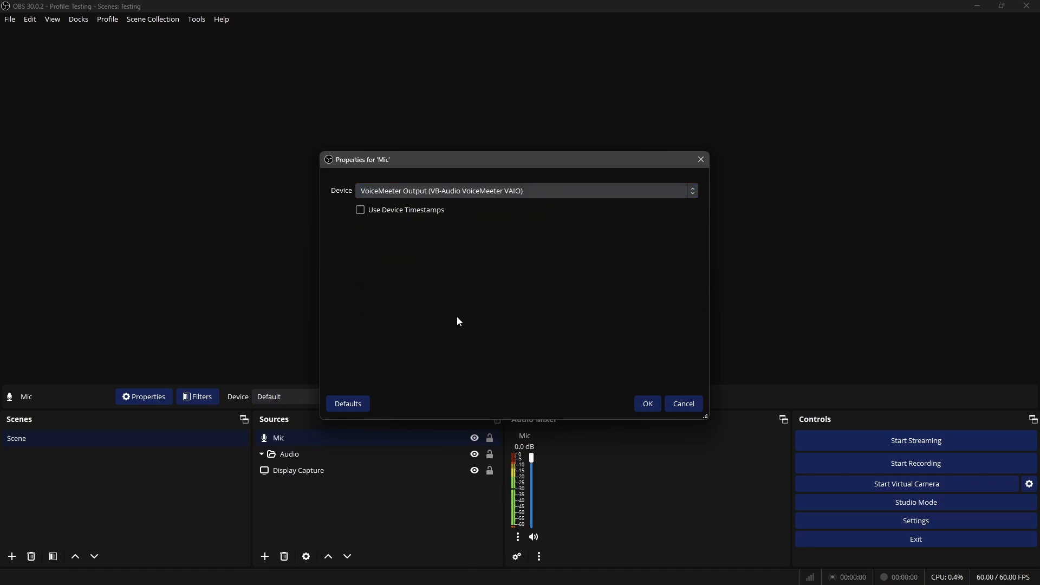
left_click(650, 405)
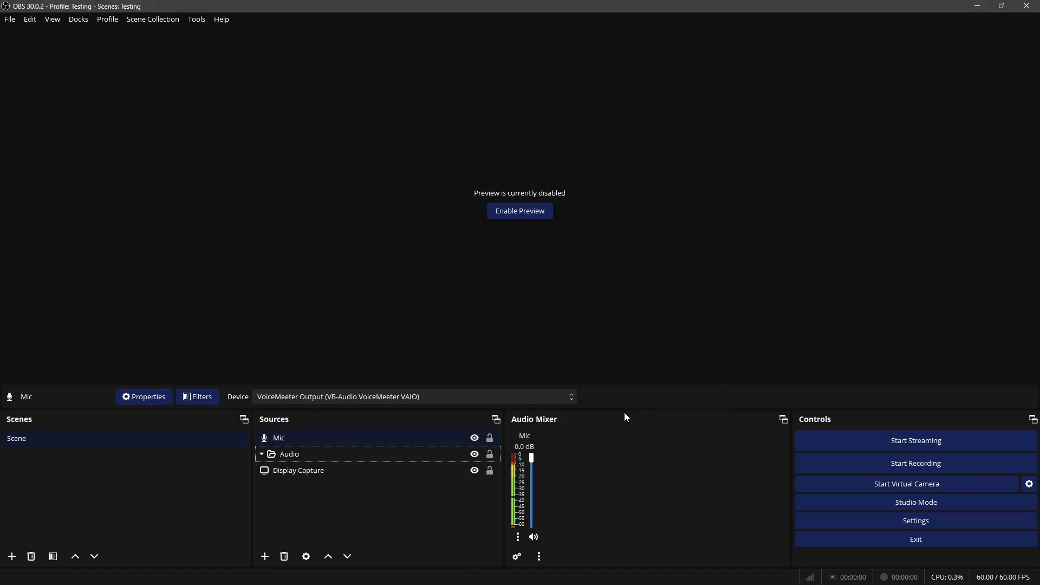
Lower the Mic volume in the OBS mixer to -3.0 dB and return it to 0.0 dB, checking Voicemeeter in between
mouse_move(533, 465)
left_mouse_down()
mouse_move(532, 487)
mouse_move(532, 471)
left_mouse_up()
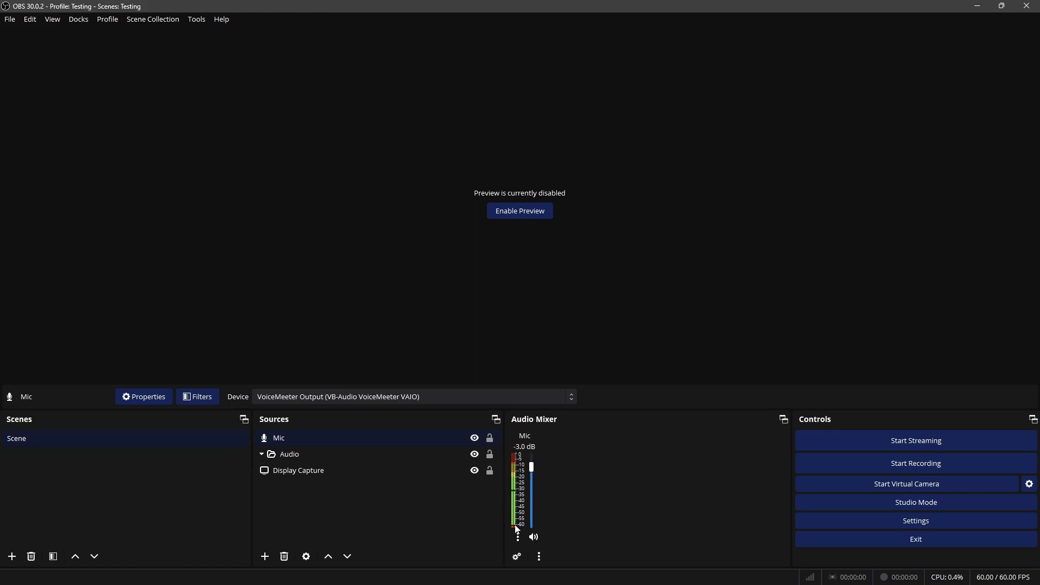
left_click(627, 574)
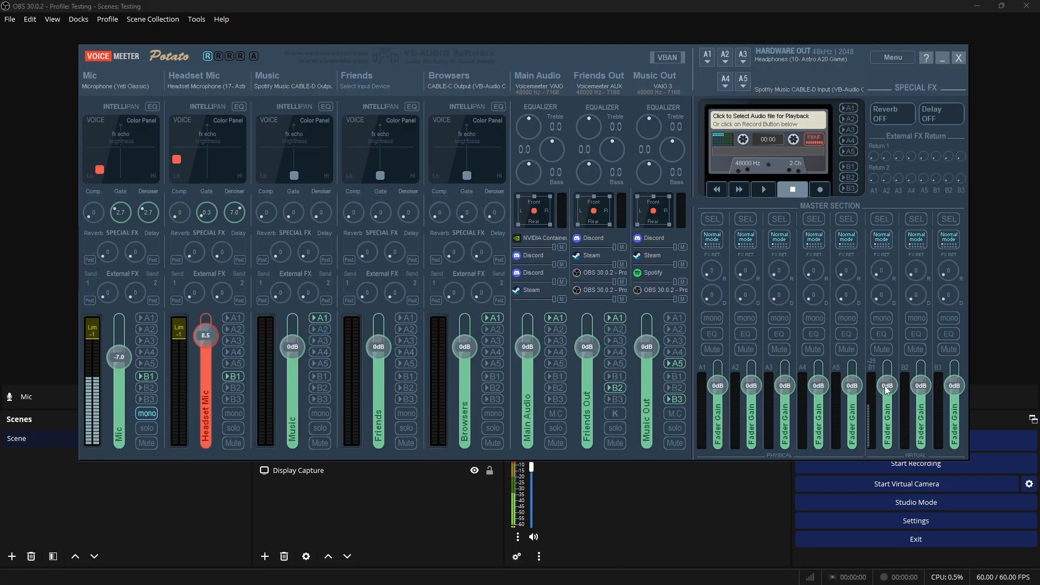
left_click_drag(531, 467, 533, 433)
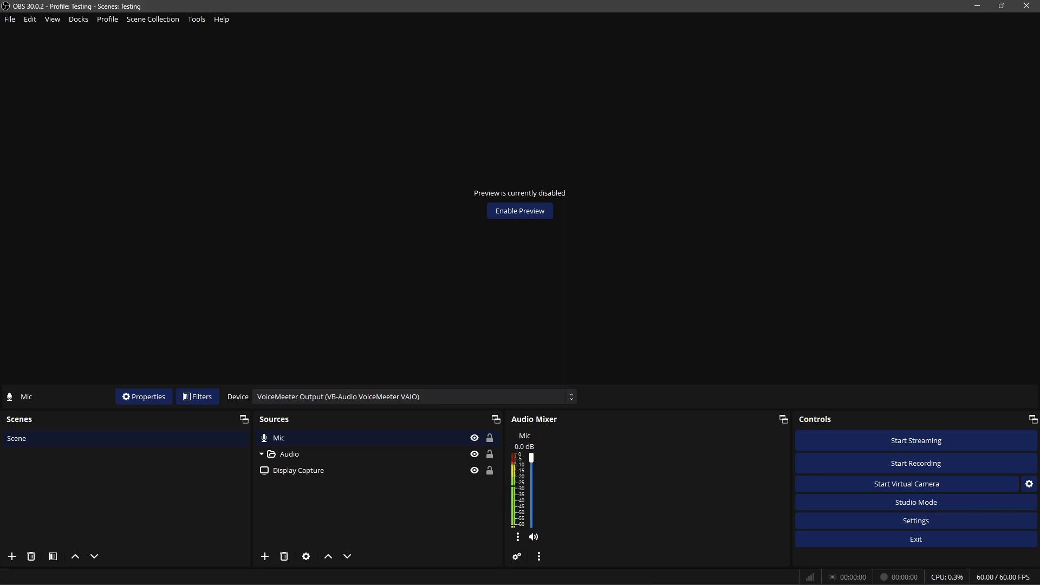
Bring up Voicemeeter, move its window clear of the OBS mixer, and try the B1 master fader at -50.2 and 12.0 dB before resetting it to 0 dB
left_click(627, 572)
left_click_drag(617, 46, 589, 1)
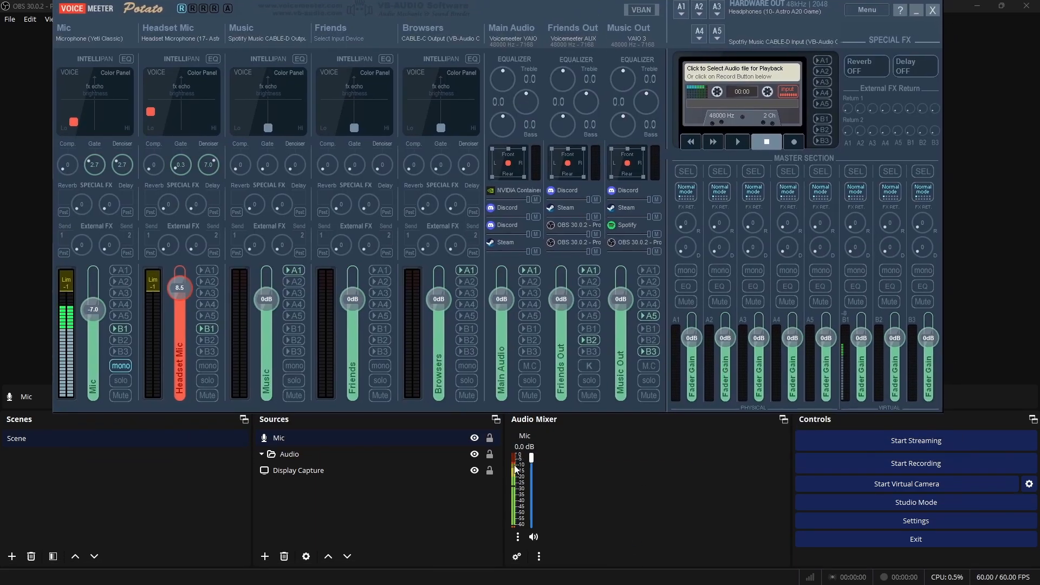
left_click_drag(861, 335, 874, 423)
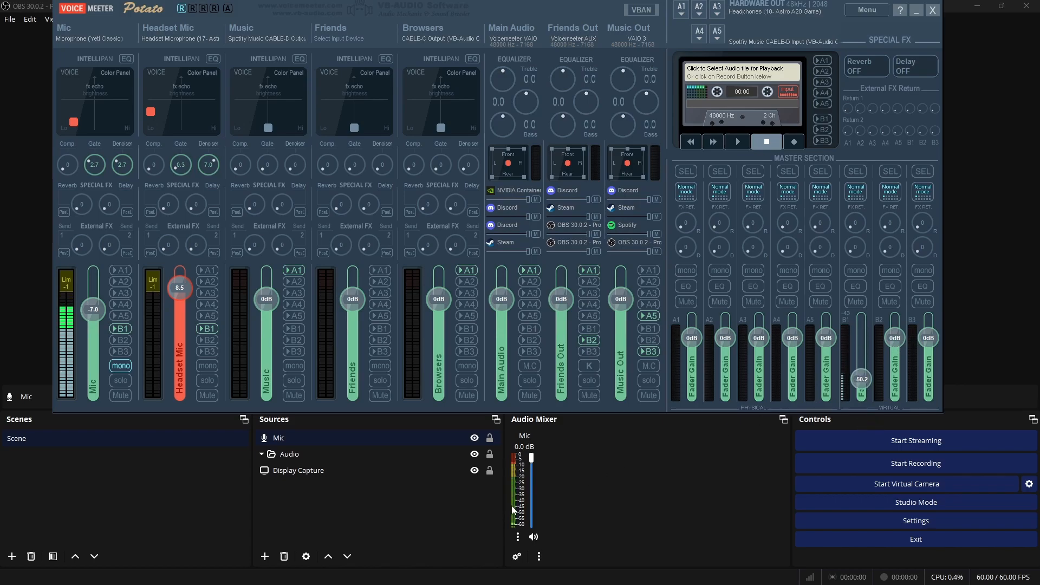
left_click_drag(866, 381, 869, 338)
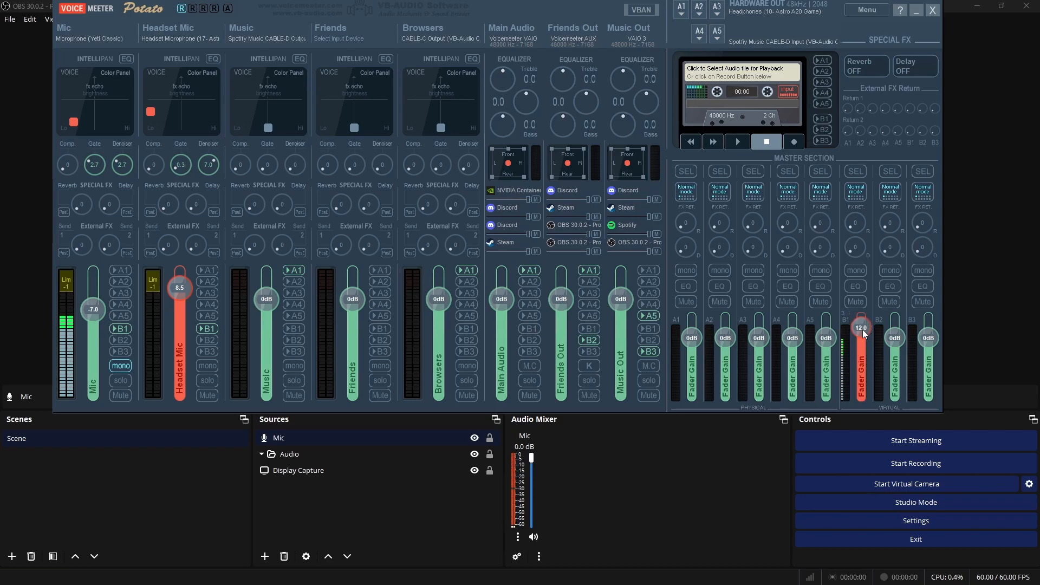
double_click(863, 329)
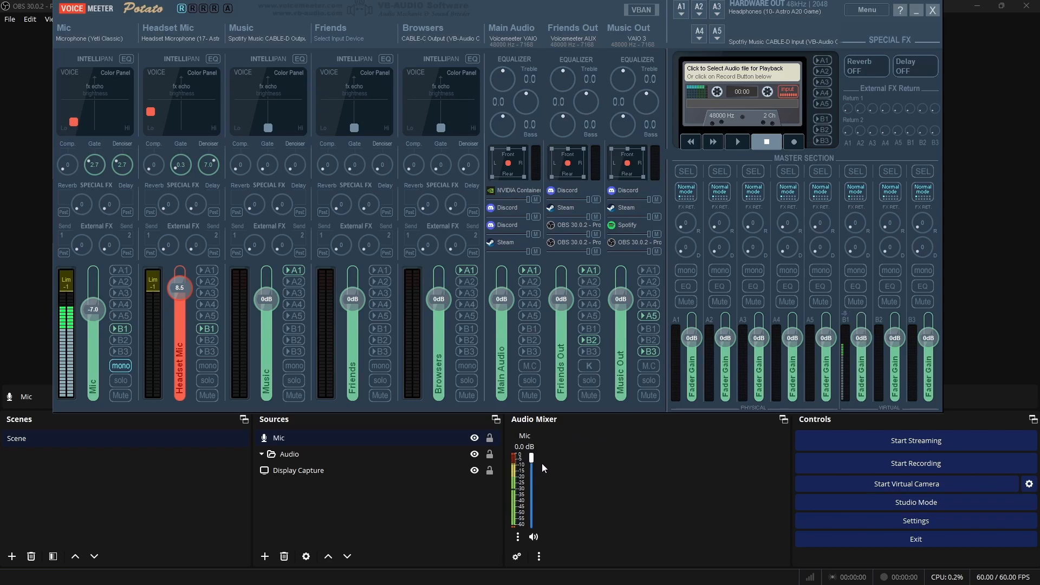
Lower the Mic source's volume in the OBS mixer to -7.1 dB
left_click_drag(531, 459, 533, 476)
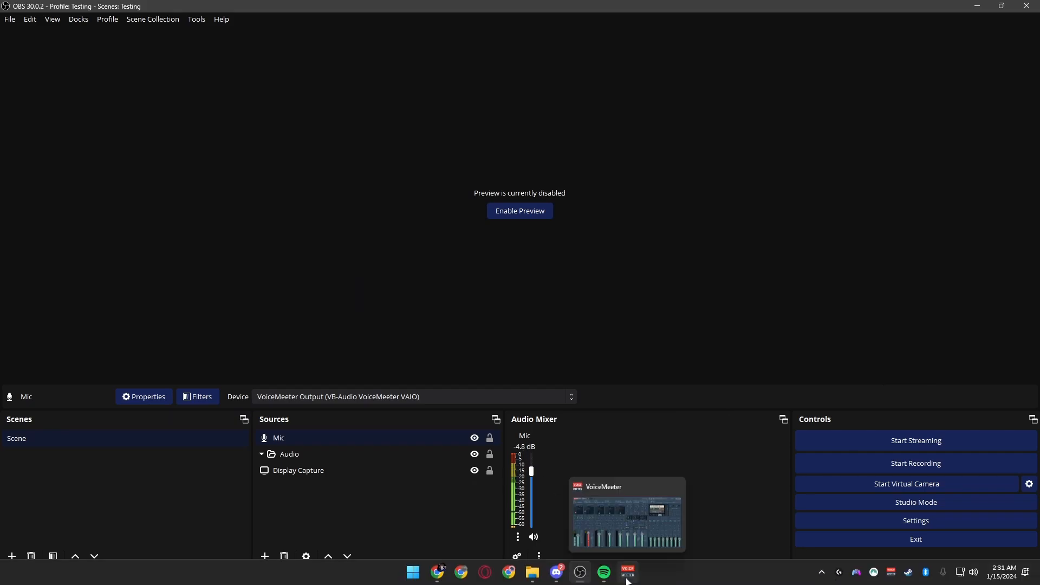
left_click(631, 573)
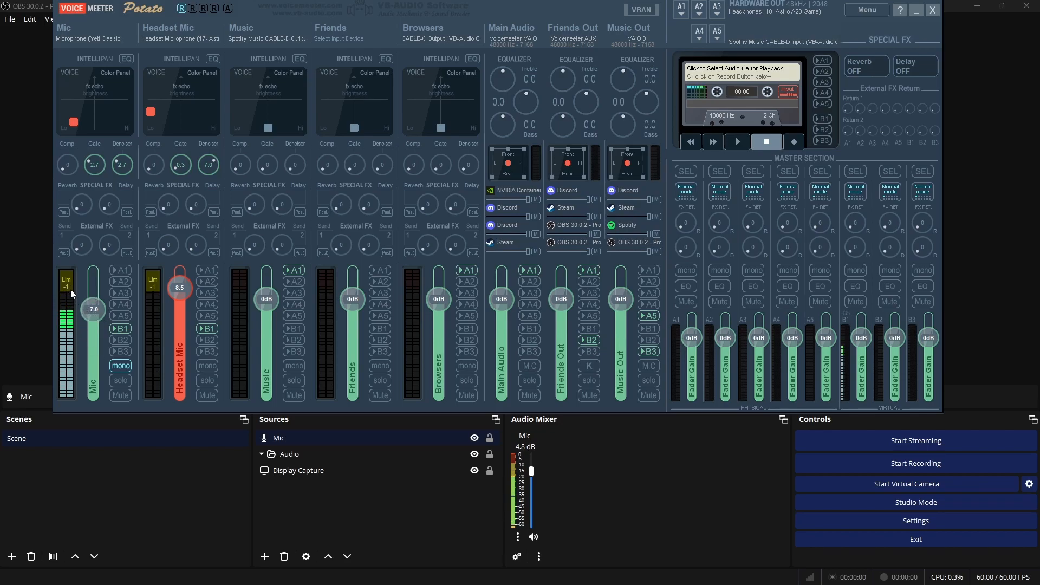
left_click(536, 467)
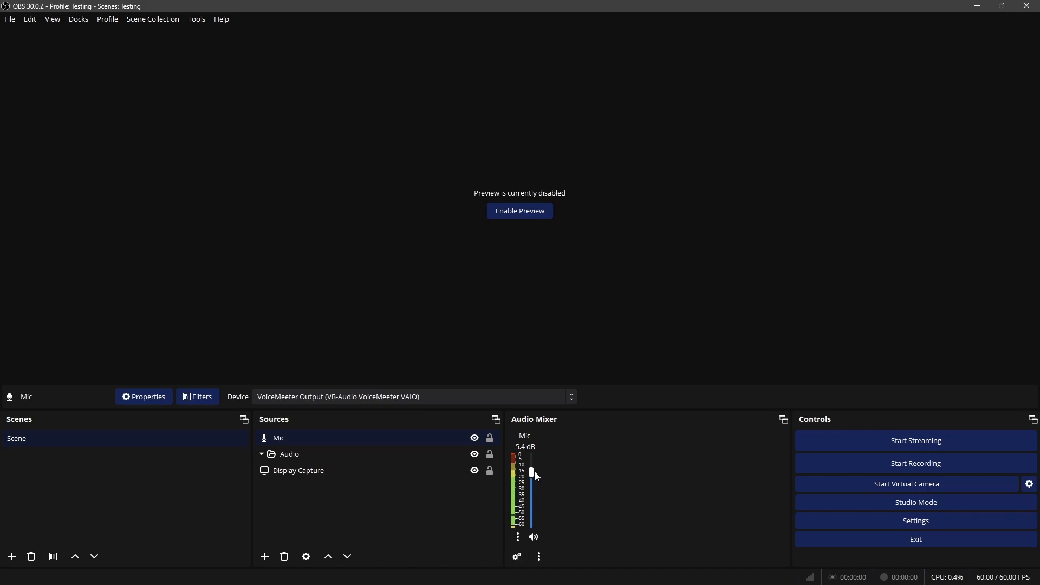
right_click(534, 470)
left_click(595, 517)
left_click_drag(533, 475, 535, 480)
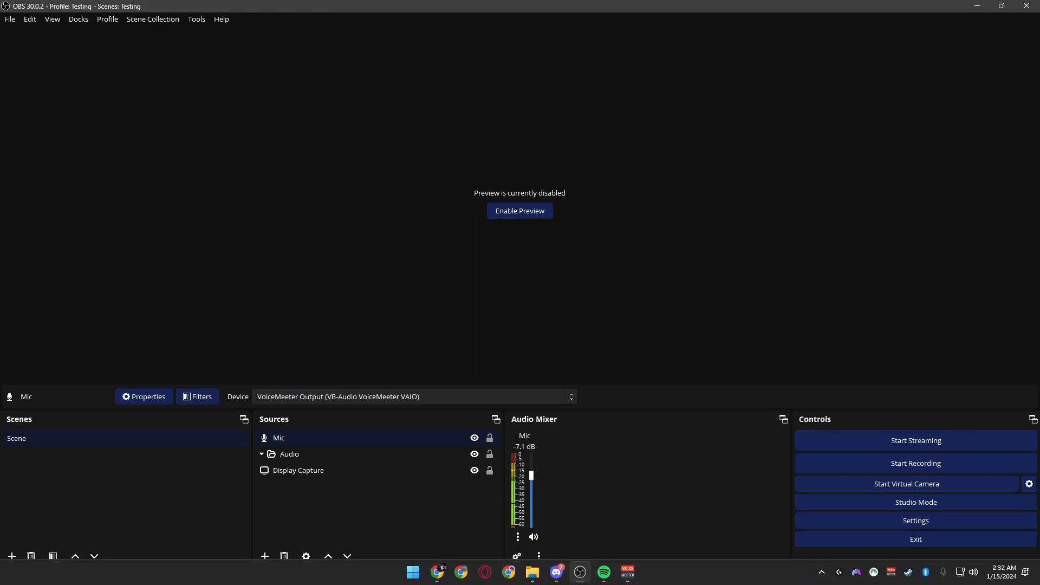
Check the Mic strip's level in Voicemeeter, return to OBS, and place the Mic source inside the Audio group
left_click(630, 578)
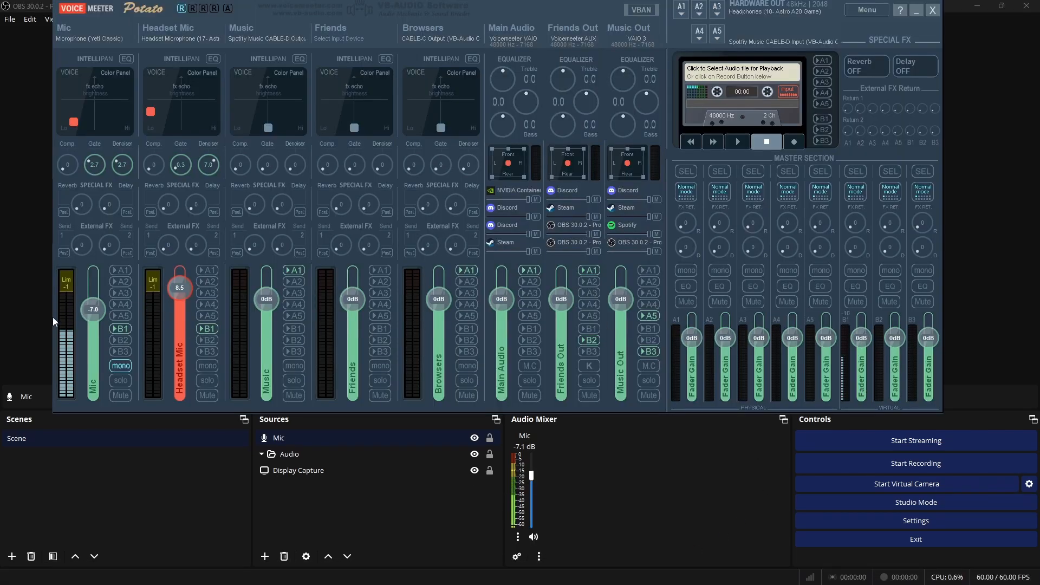
left_click(634, 496)
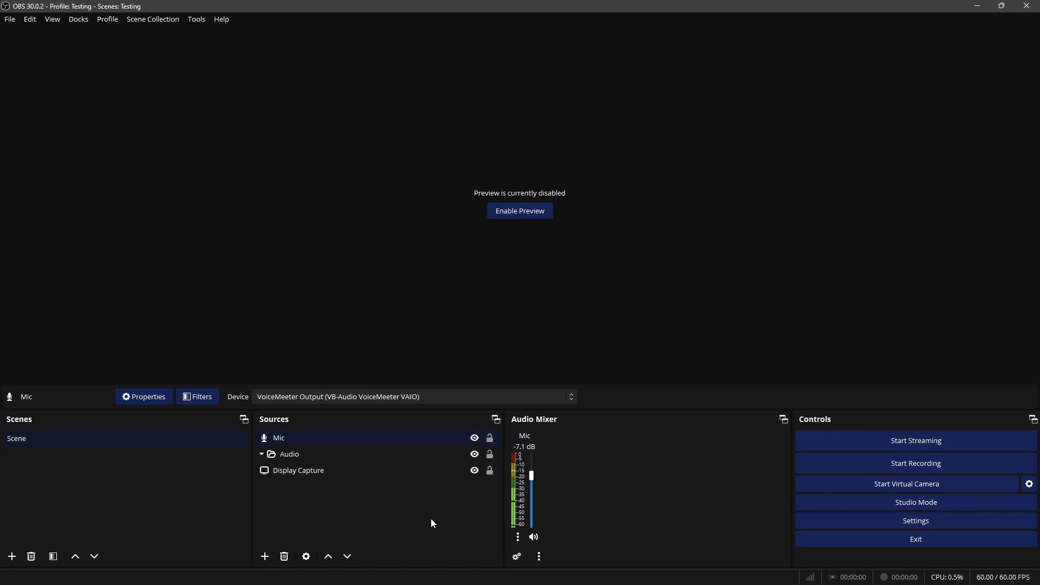
left_click(307, 503)
mouse_move(301, 438)
left_mouse_down()
mouse_move(313, 458)
mouse_move(276, 488)
mouse_move(307, 491)
mouse_move(308, 449)
mouse_move(343, 461)
mouse_move(277, 456)
mouse_move(310, 441)
left_mouse_up()
Check the virtual outputs in Voicemeeter and create a new Audio Input Capture source in OBS named Spotify Music
left_click(265, 557)
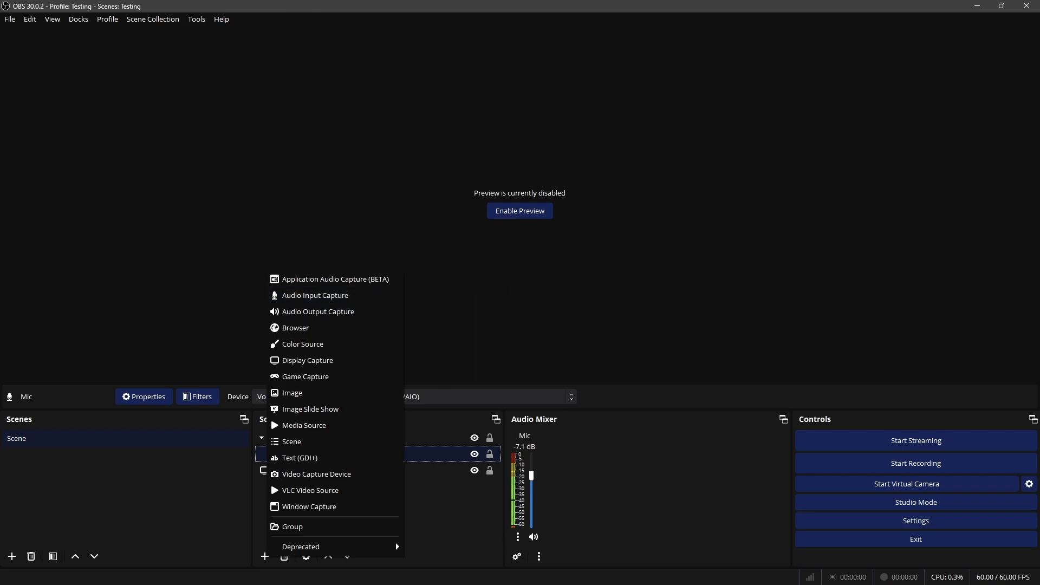
left_click(626, 578)
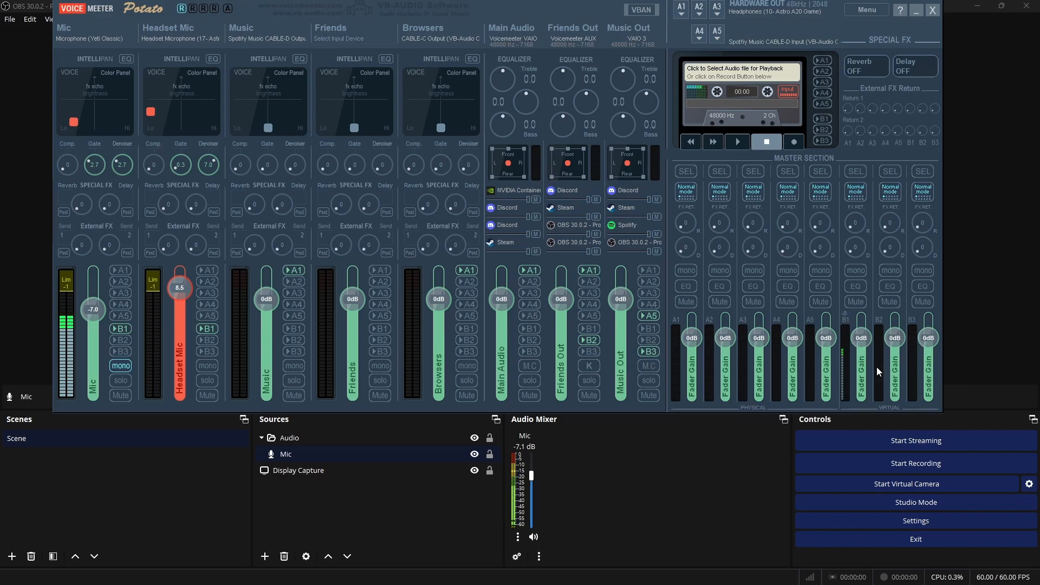
left_click(403, 509)
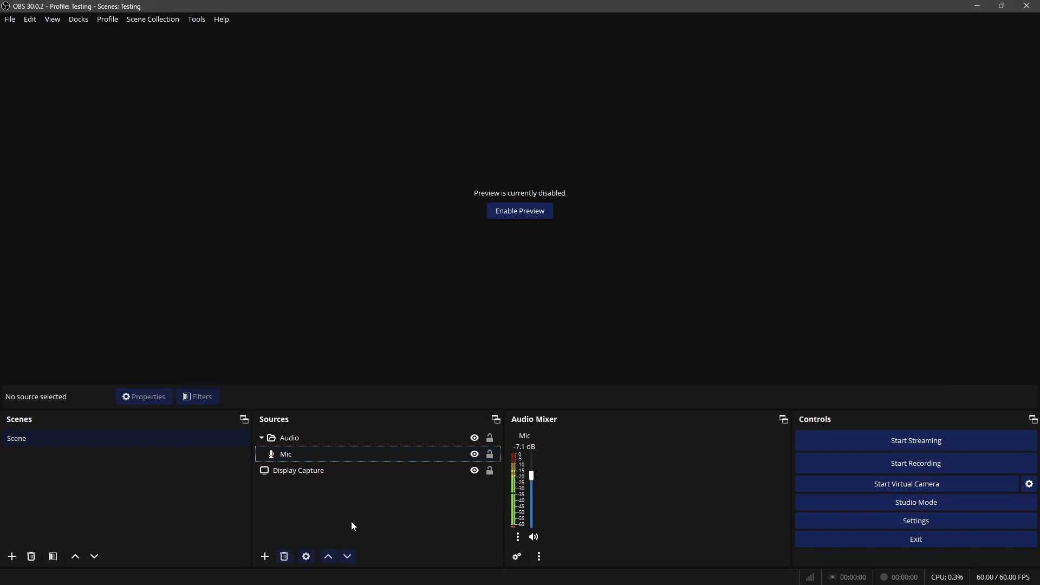
left_click(269, 558)
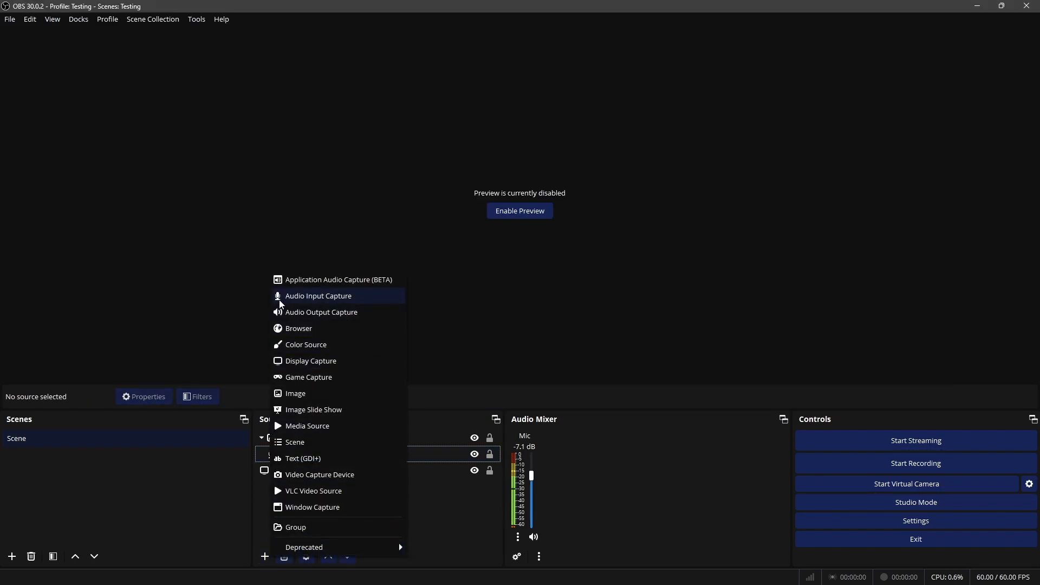
left_click(315, 297)
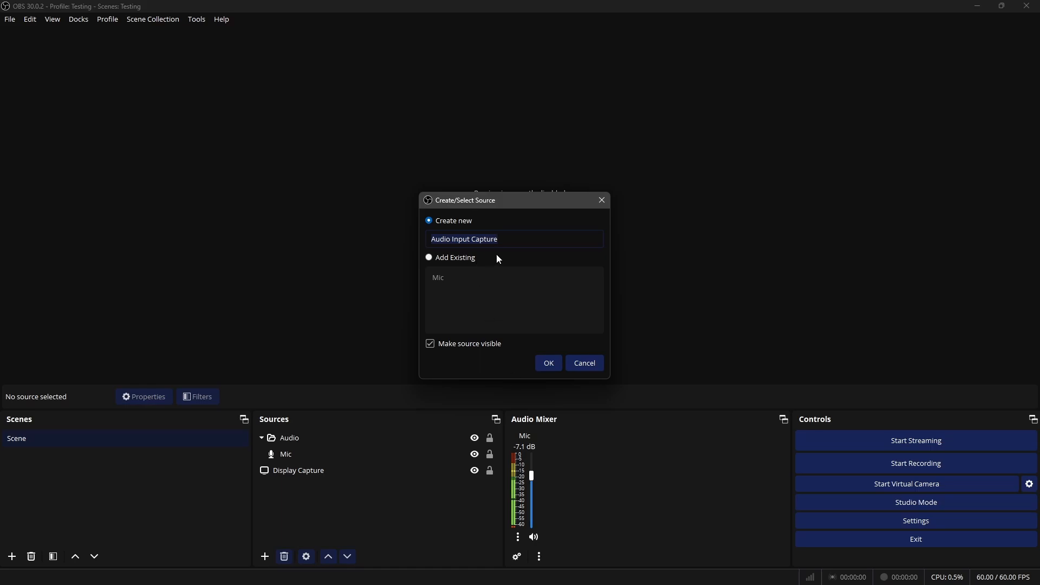
type("Spotifyu")
key("BackSpace")
type("Music")
key("Return")
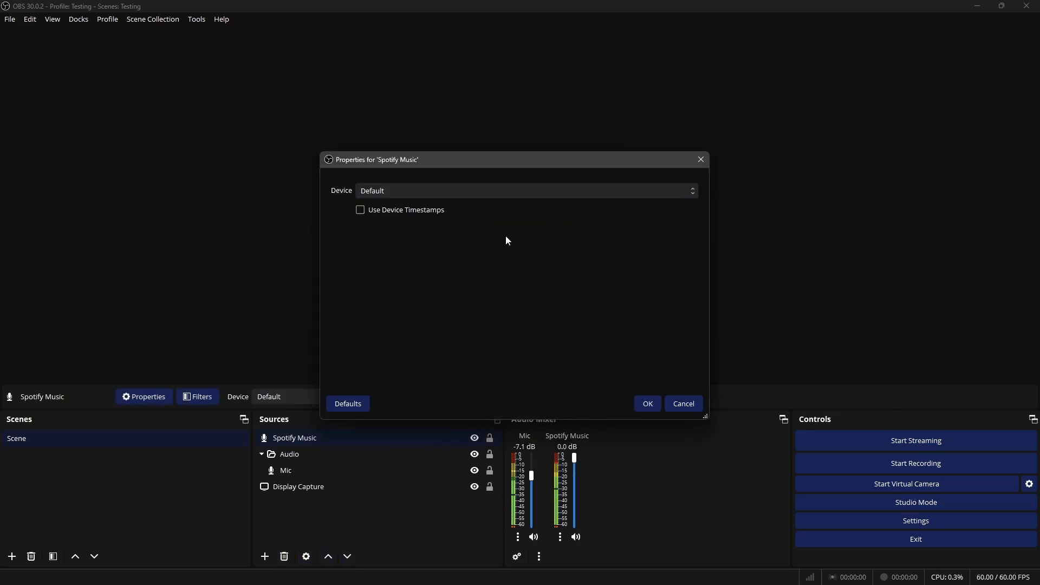
left_click(531, 192)
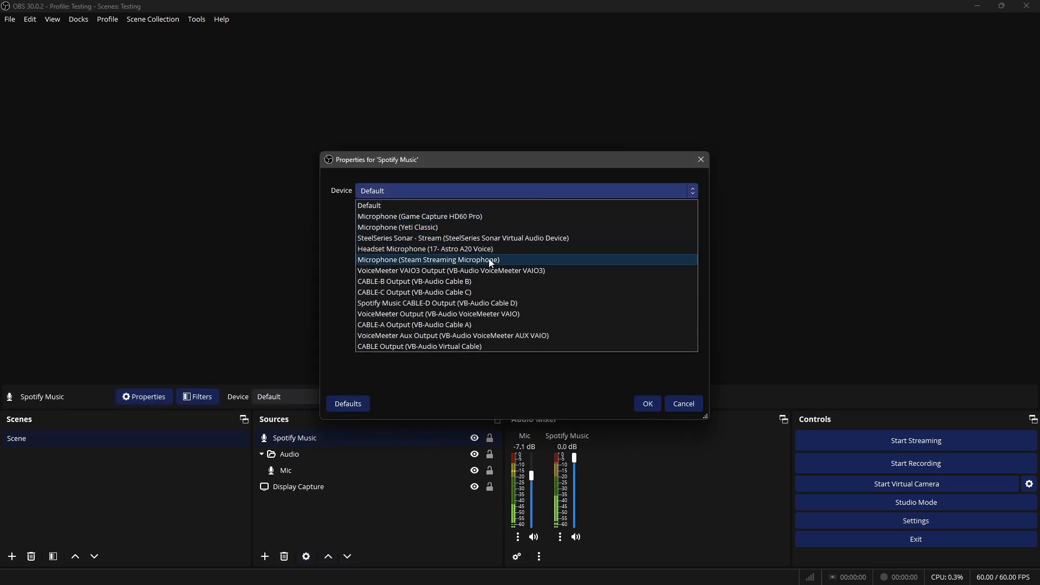
left_click(466, 275)
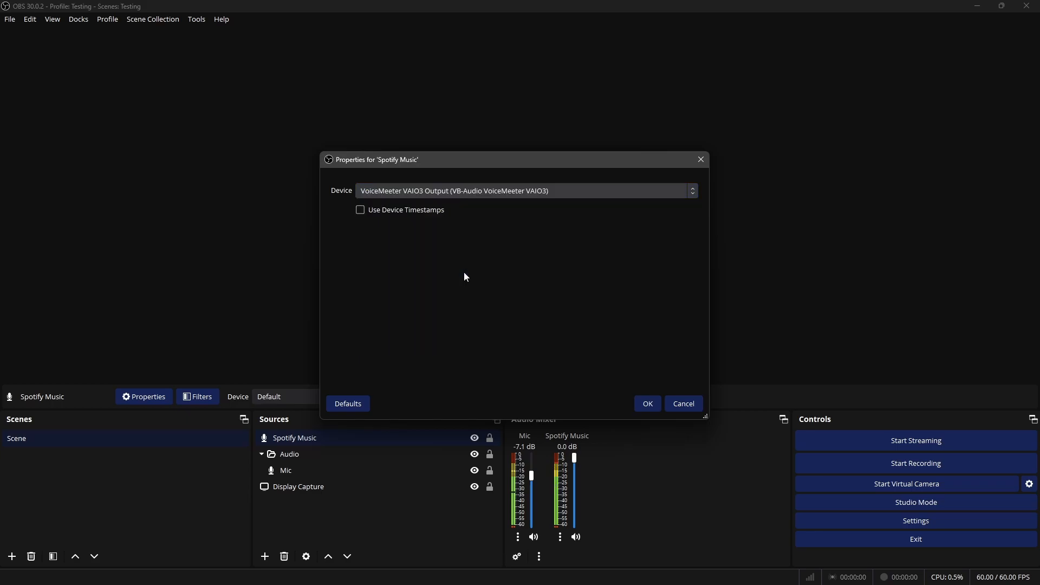
left_click(604, 572)
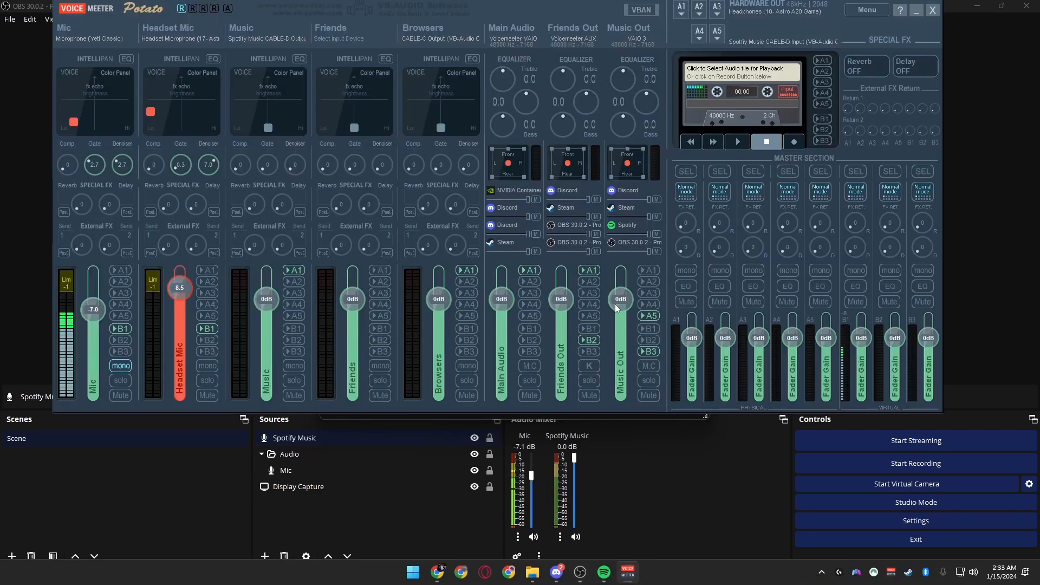
left_click(422, 515)
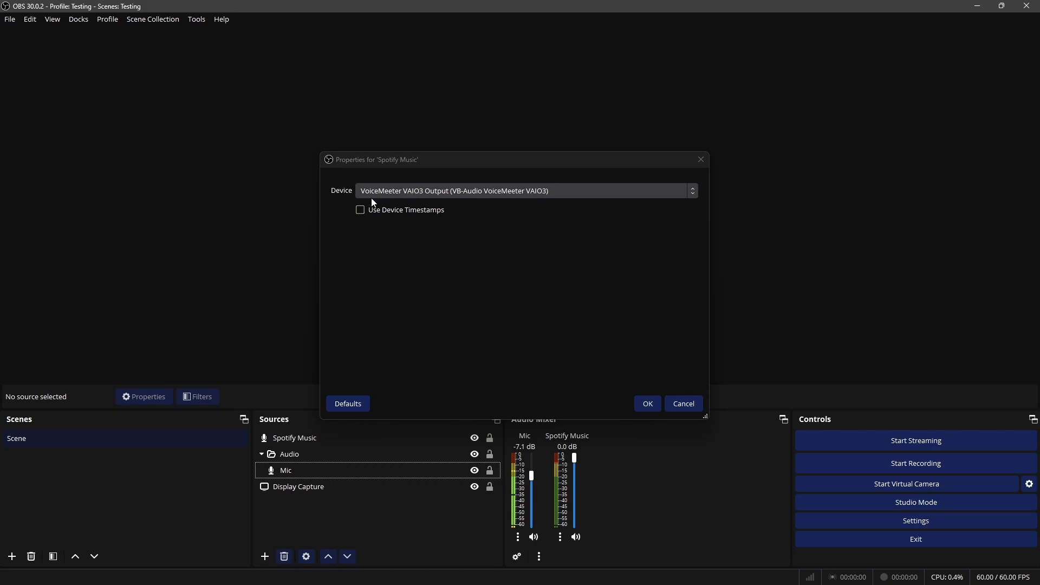
left_click(646, 404)
left_click_drag(307, 437, 340, 477)
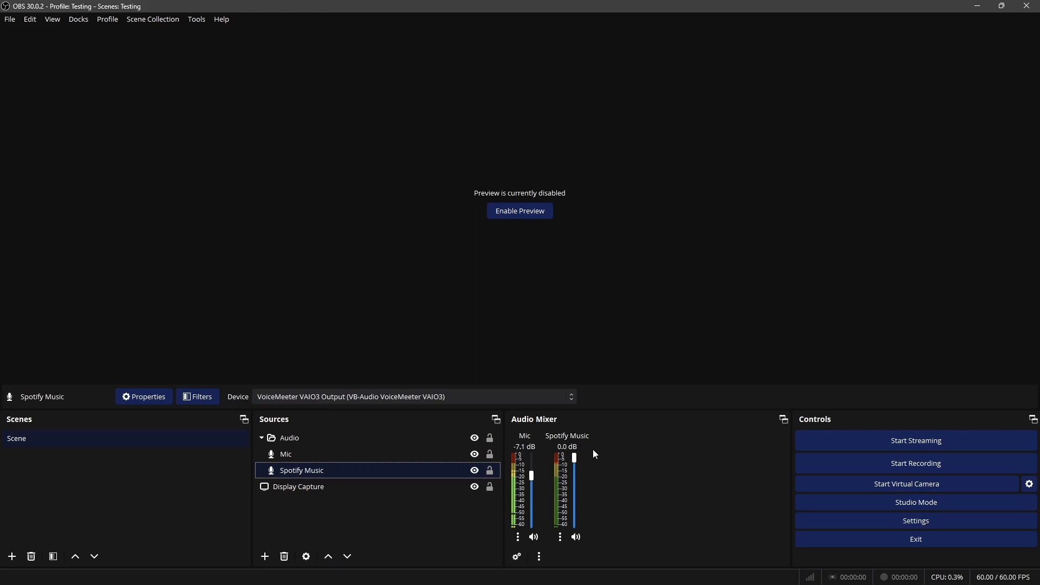
Bring up Voicemeeter, start music playback in Spotify, and minimize the player
left_click(627, 573)
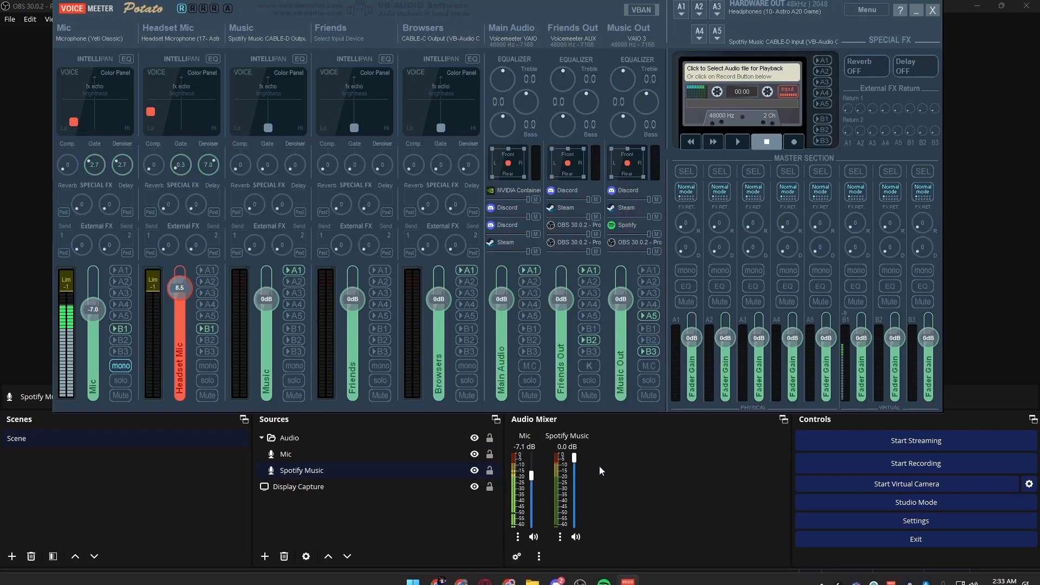
left_click(605, 572)
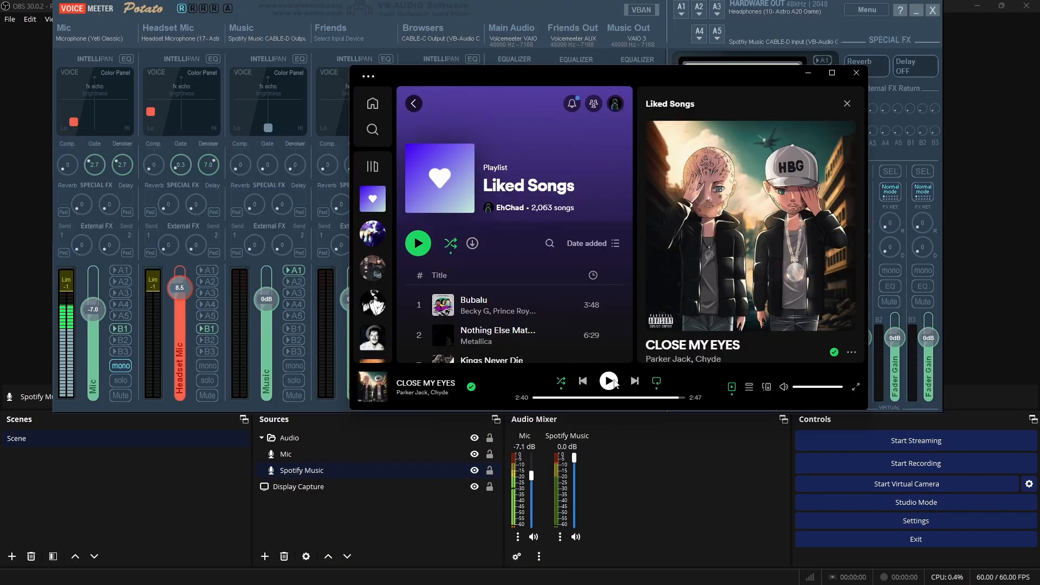
left_click(609, 381)
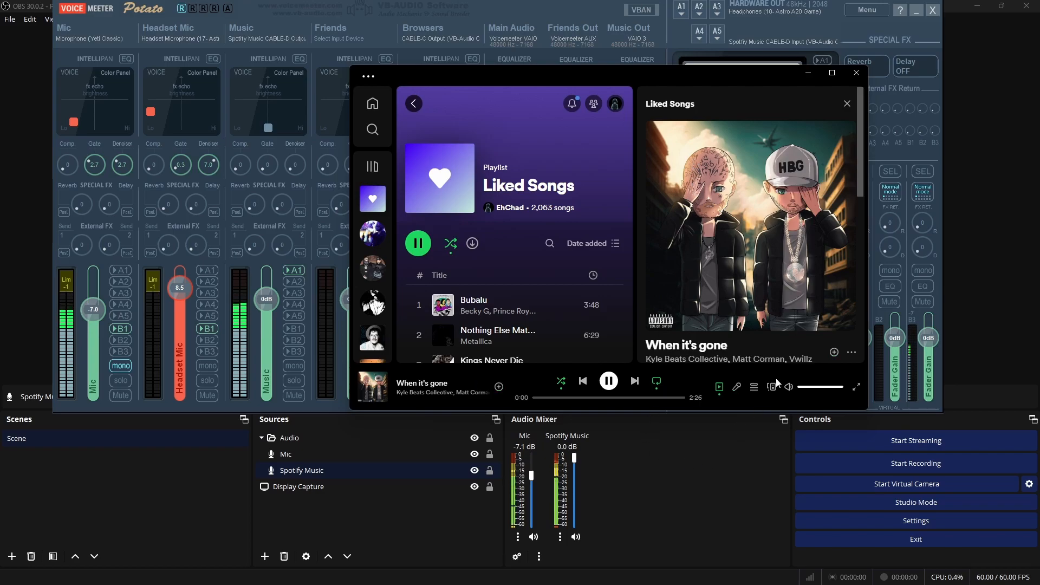
left_click(809, 73)
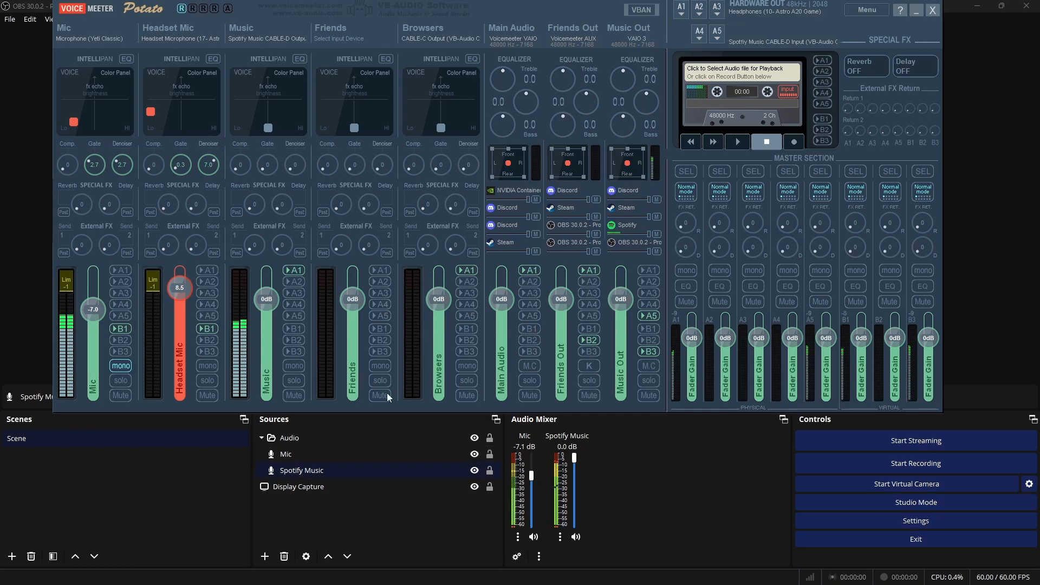
Pull the Music strip's fader down and mute the strip, then reset the fader to 0 dB and unmute it
left_click_drag(269, 346, 278, 432)
left_click(292, 395)
left_click_drag(266, 383, 268, 336)
double_click(268, 336)
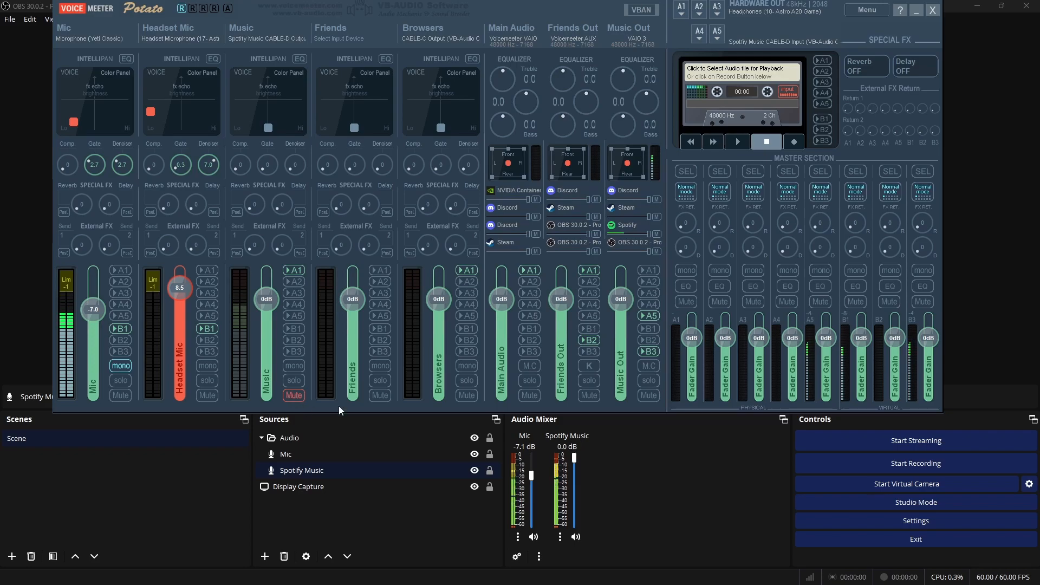
left_click(293, 396)
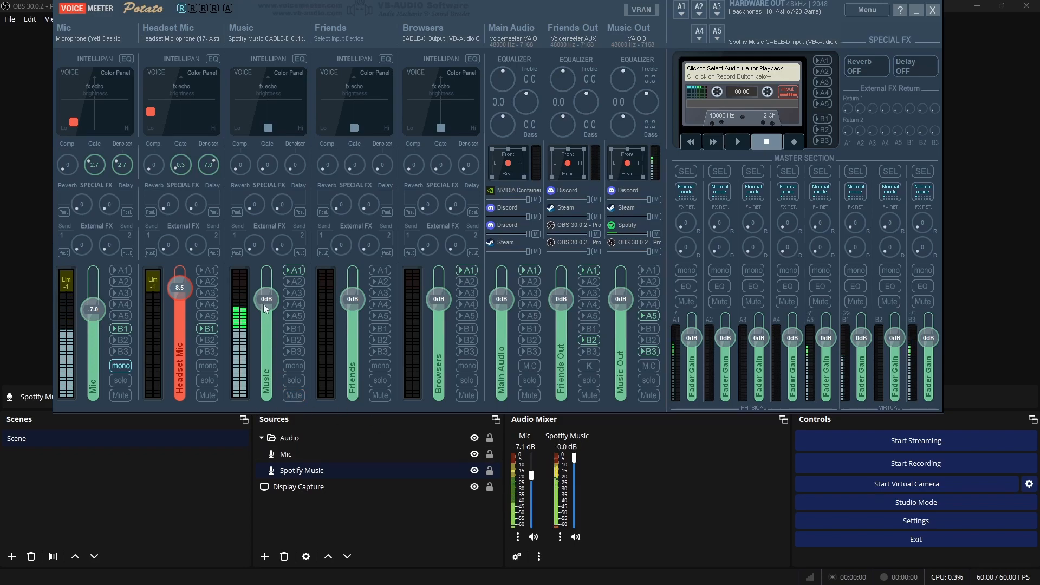
Set the Music strip's fader gain to -16 dB in Voicemeeter
right_click(268, 301)
type("-16")
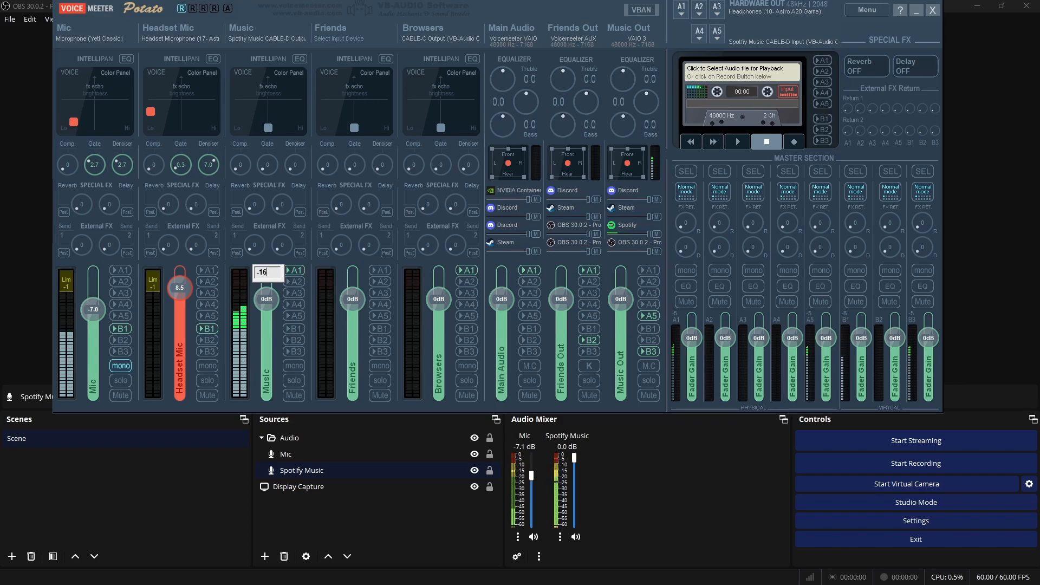
key("Return")
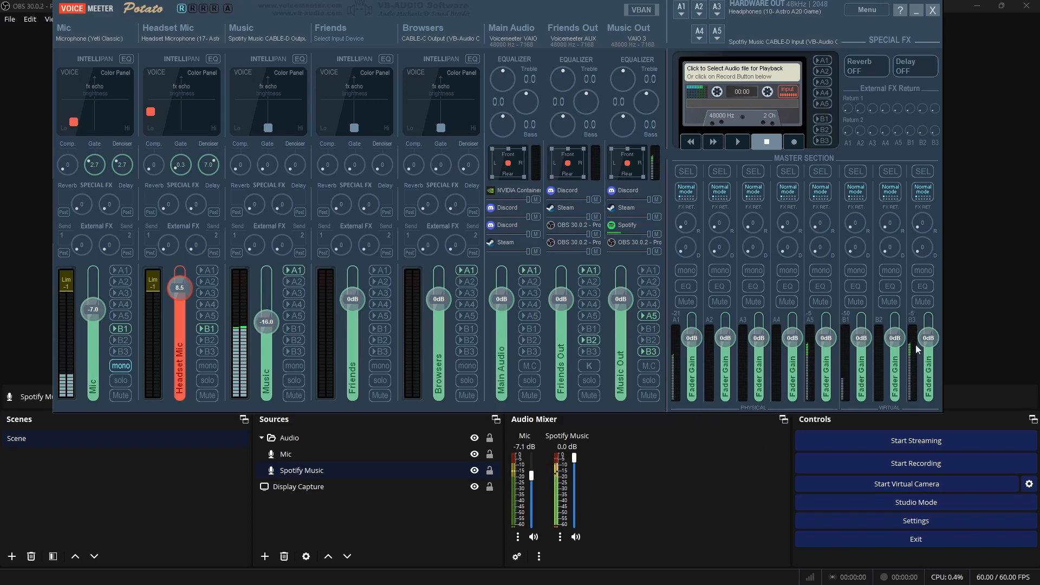
Lower the Spotify Music volume in the OBS mixer to -7.4 dB, and briefly mute and unmute Mic
left_click_drag(575, 458, 573, 476)
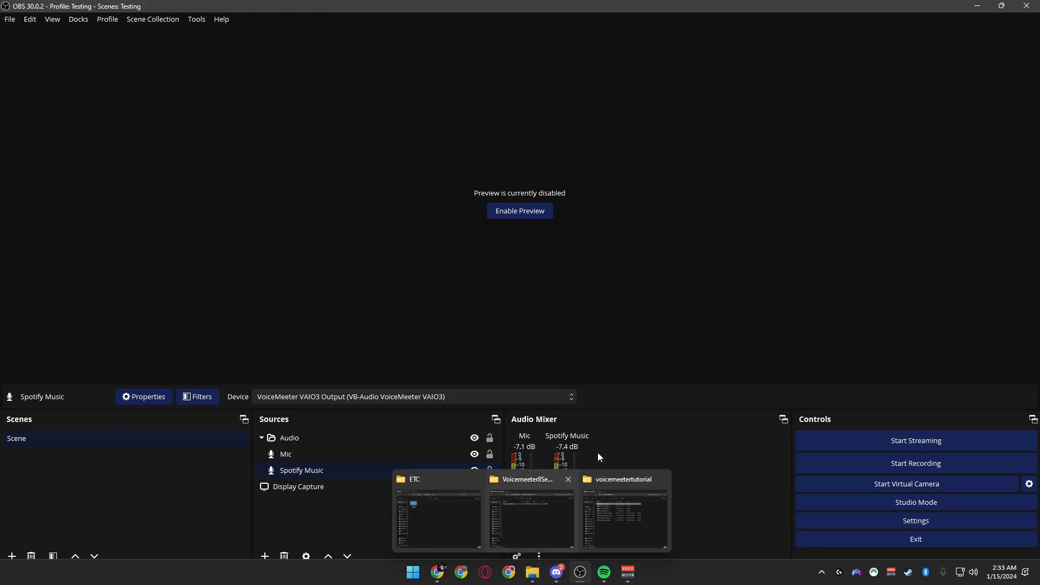
left_click(537, 537)
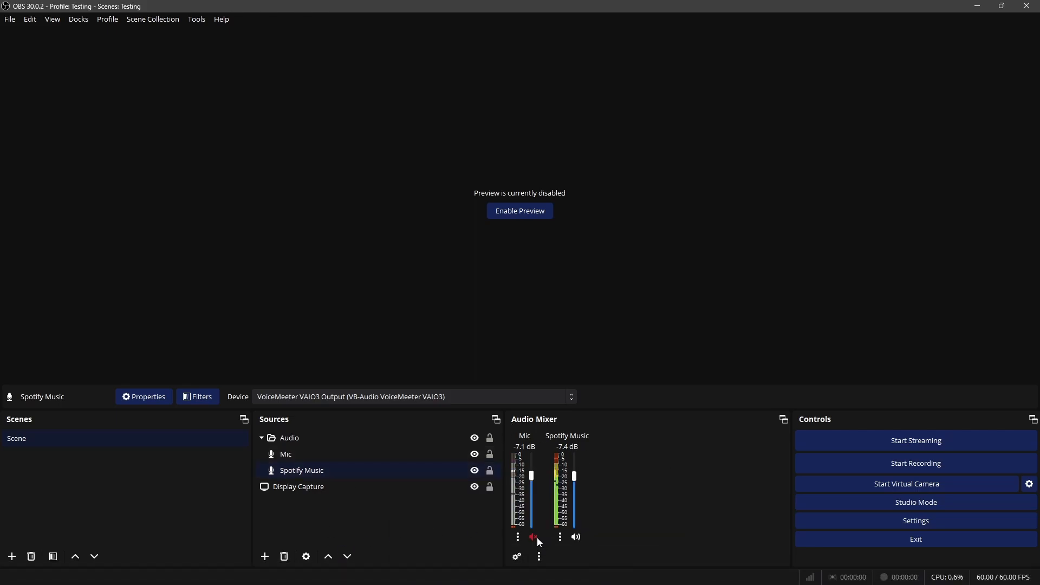
left_click(536, 538)
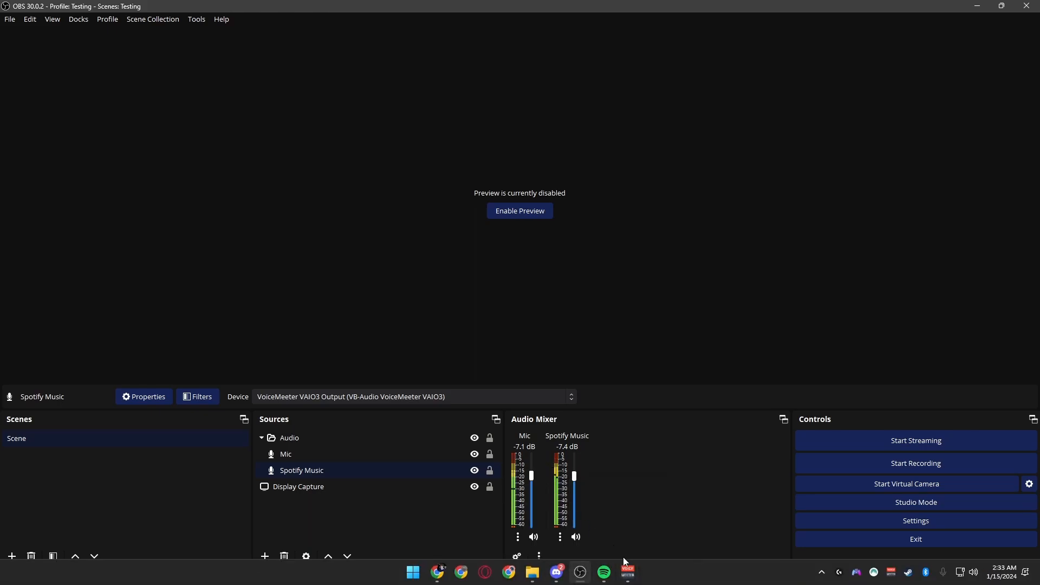
Set Voicemeeter's B3 master fader gain to -18 dB and lower Spotify Music in the OBS mixer to -11.4 dB
left_click(627, 572)
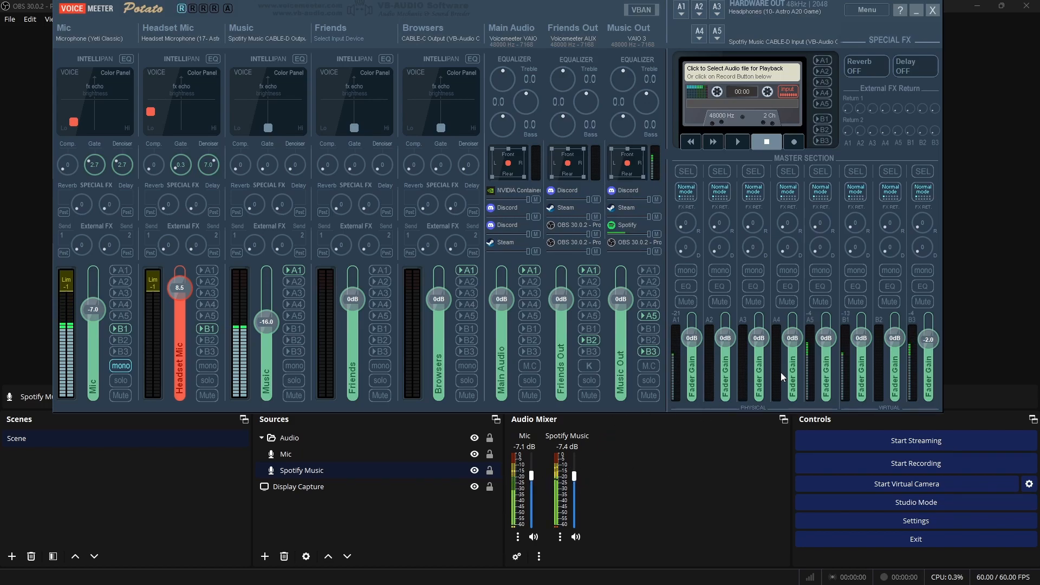
left_click_drag(935, 337, 932, 387)
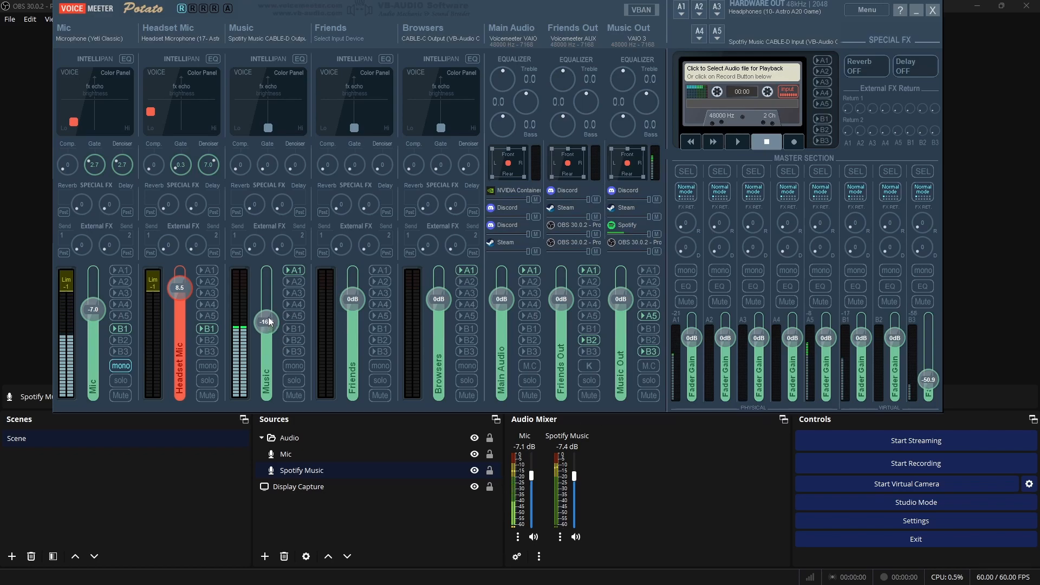
double_click(925, 382)
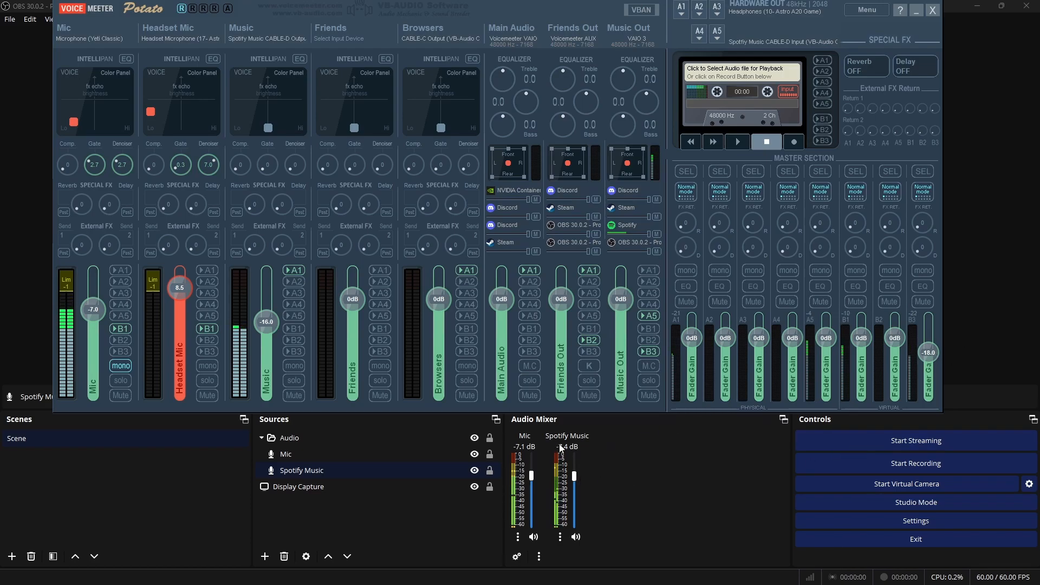
left_click_drag(572, 481, 577, 487)
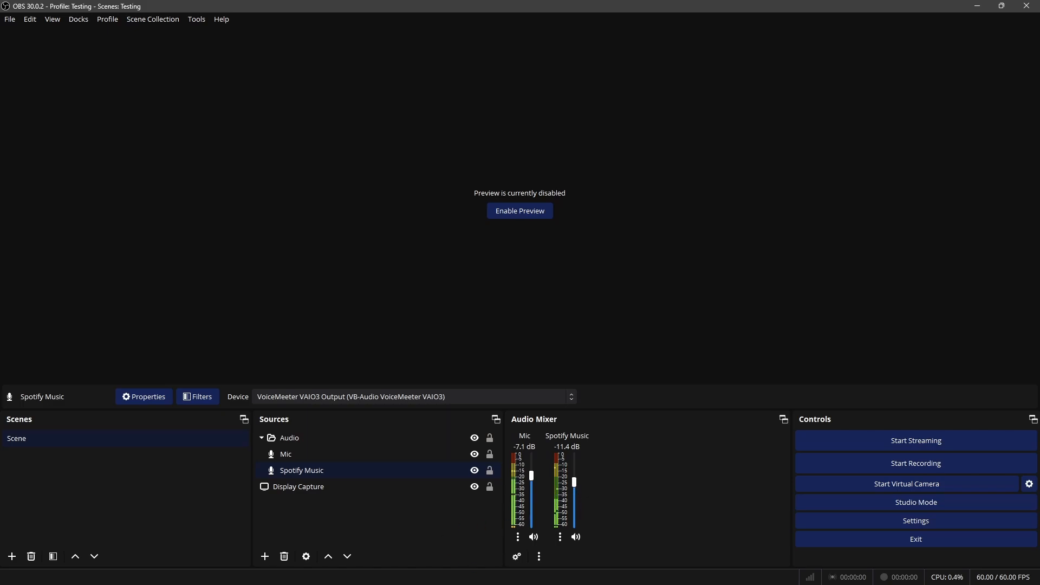
Bring up Voicemeeter, pause the music in Spotify and minimize the player, and move the Voicemeeter window lower on the screen
left_click(629, 574)
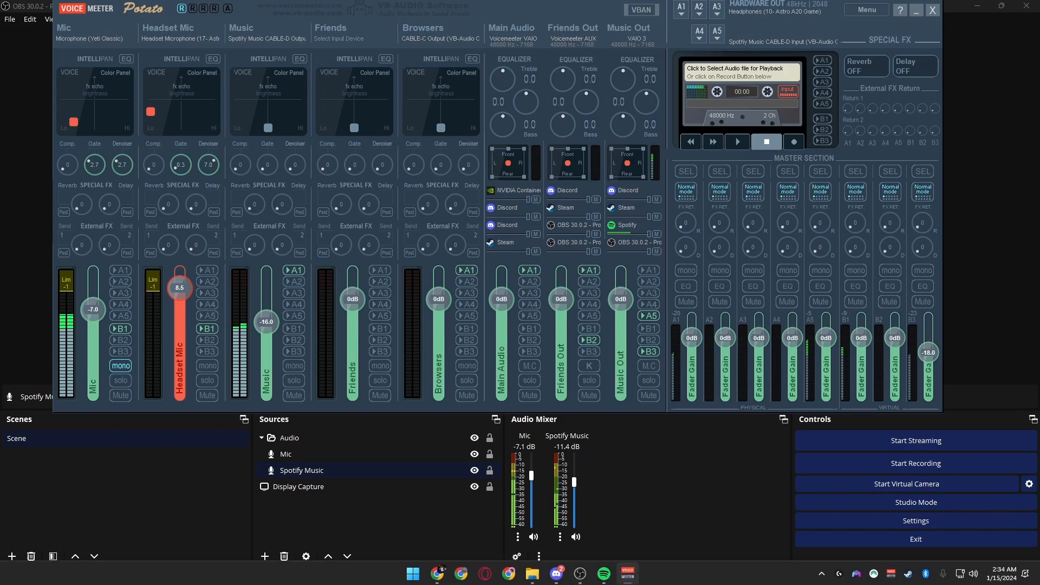
left_click(604, 572)
left_click(609, 381)
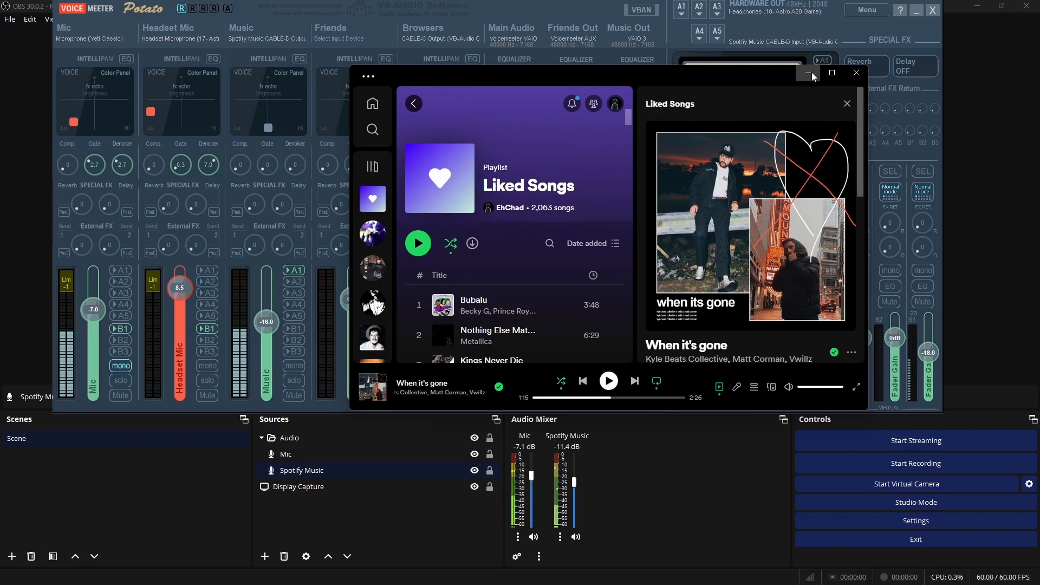
left_click(808, 73)
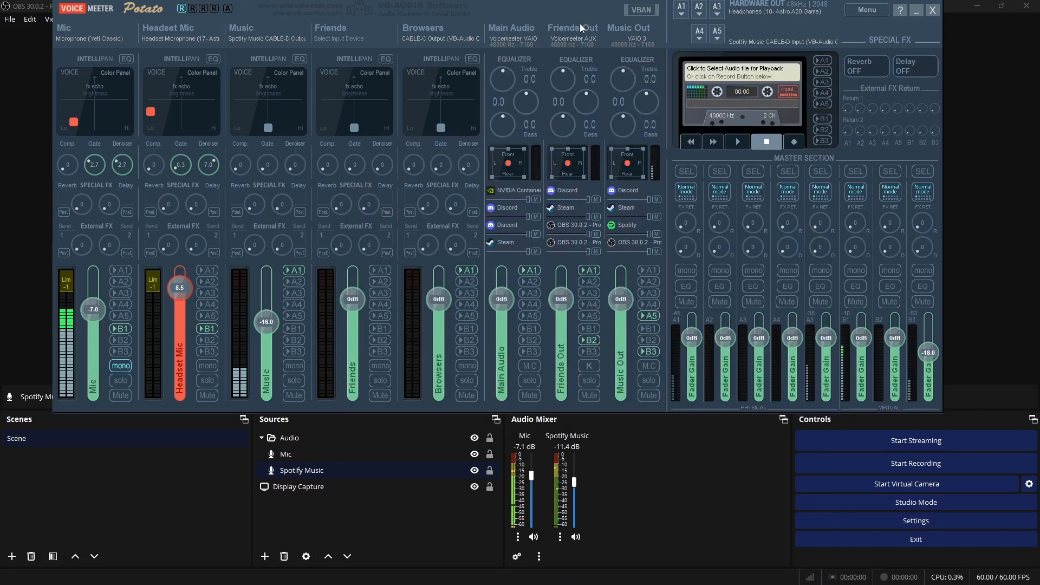
left_click_drag(565, 11, 570, 54)
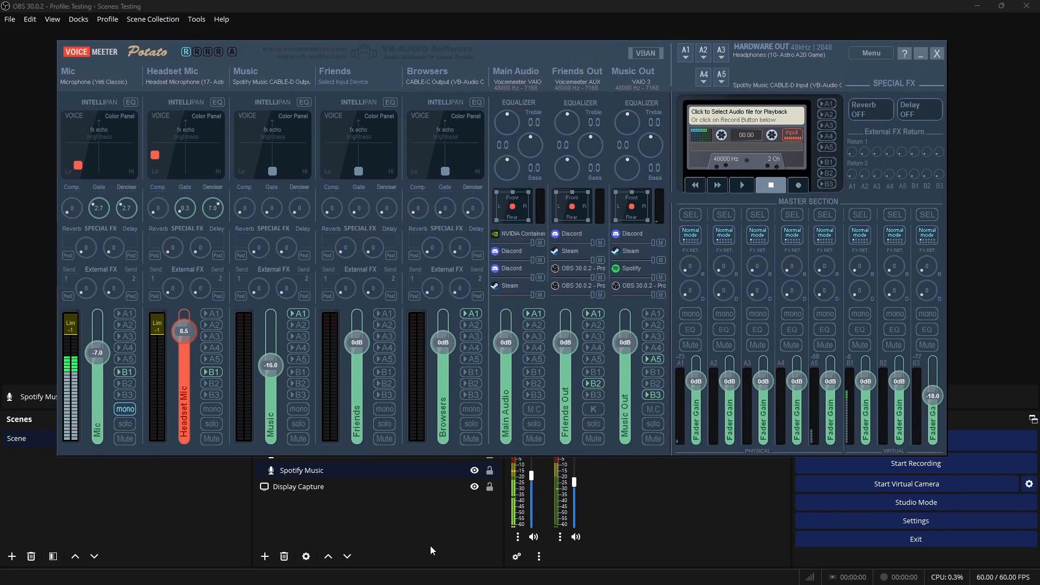
Create a new Audio Input Capture source in OBS named Friends Audio
left_click(367, 533)
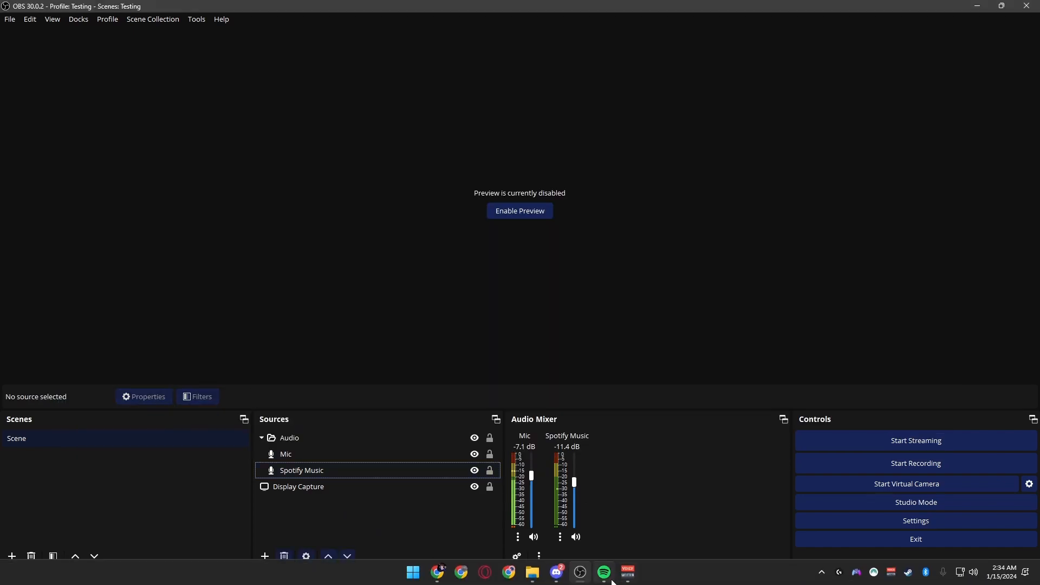
left_click(606, 570)
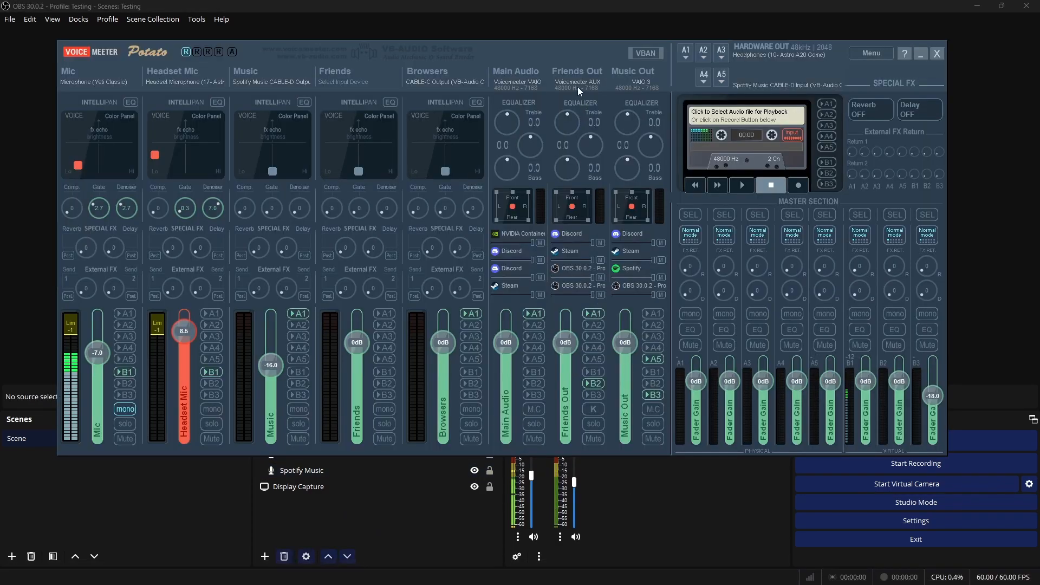
left_click(388, 515)
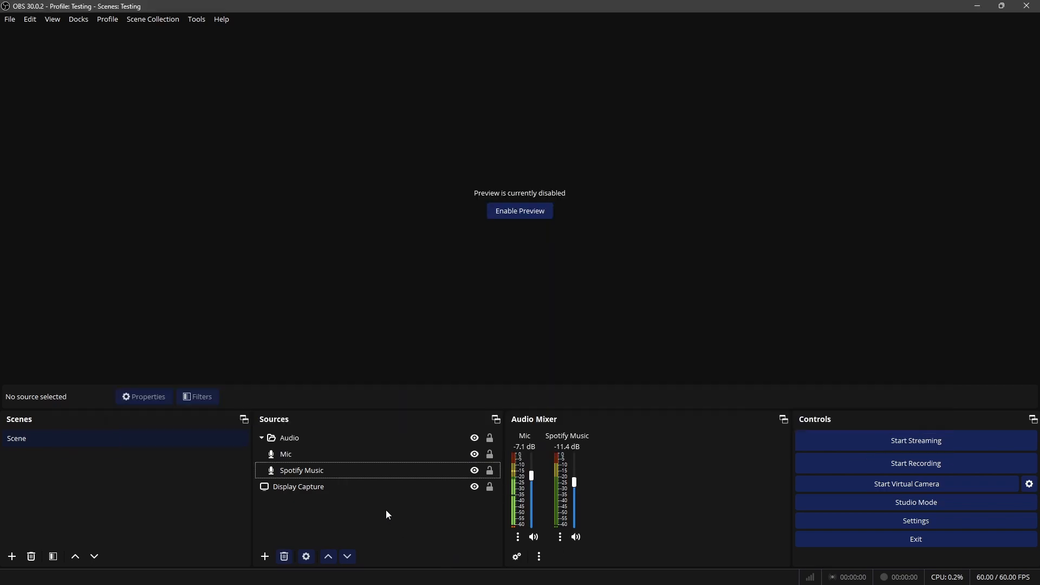
left_click(265, 557)
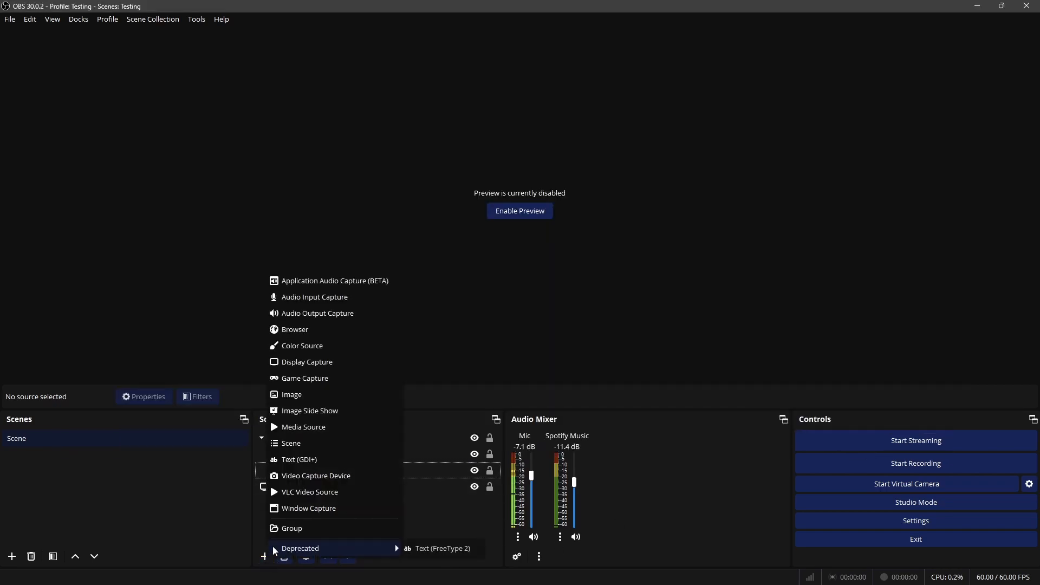
left_click(313, 299)
type("Frien")
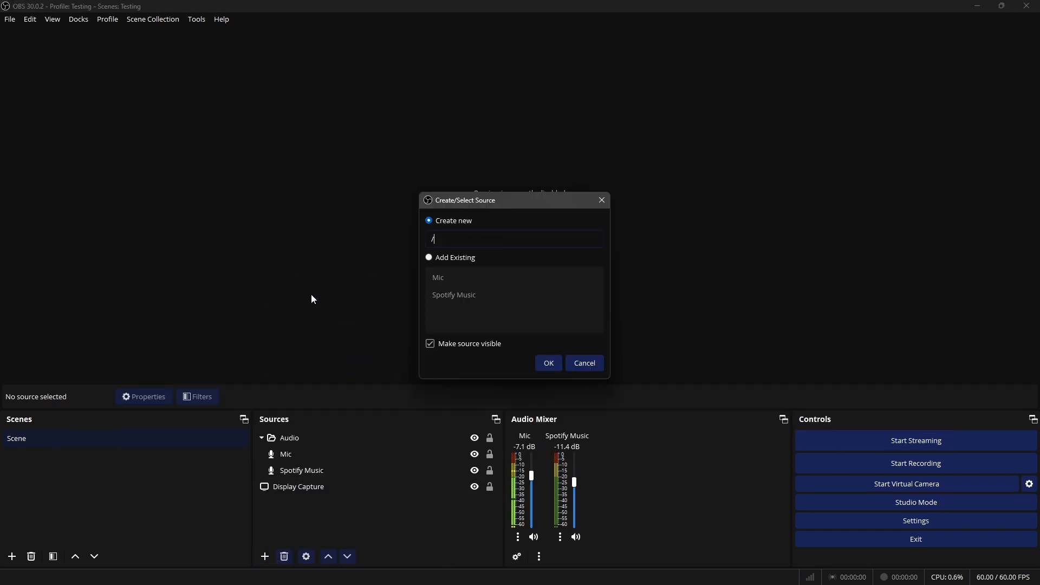
type("ds Audio")
left_click(552, 367)
Set the Friends Audio device to VoiceMeeter Aux Output and place the source in the Audio group between Mic and Spotify Music
left_click(428, 192)
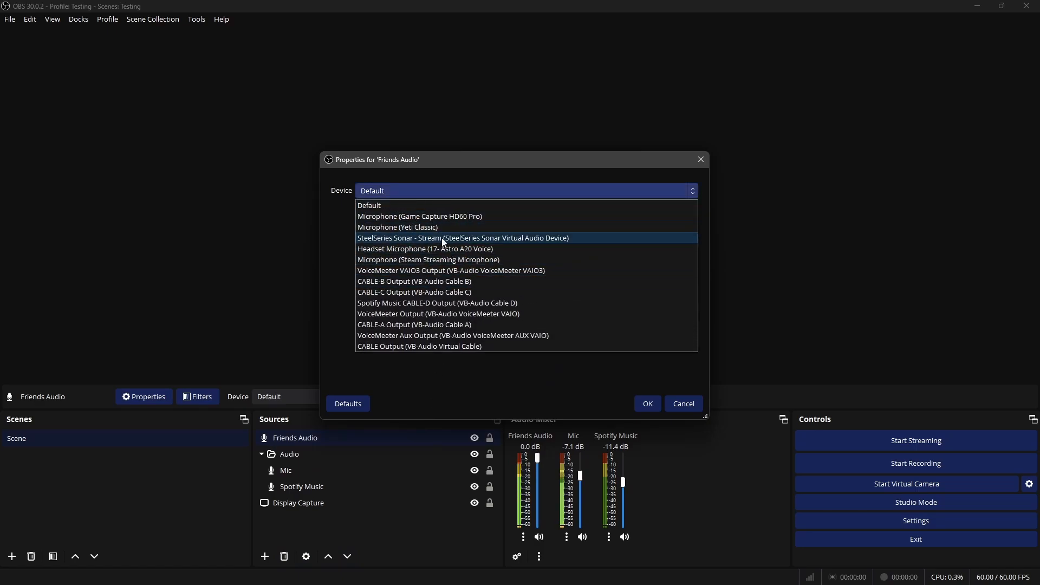
left_click(450, 336)
left_click(649, 404)
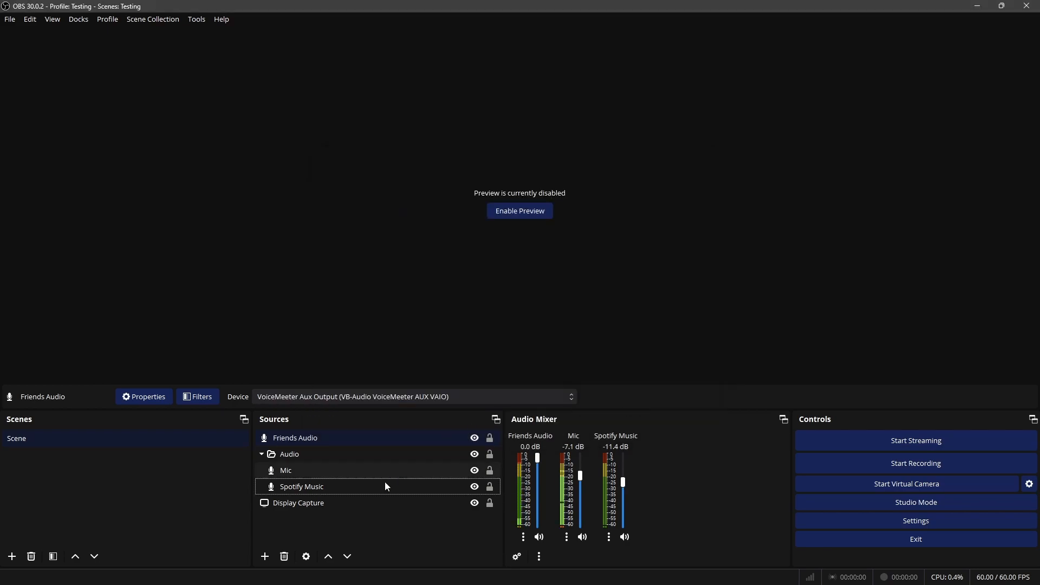
left_click_drag(292, 439, 315, 478)
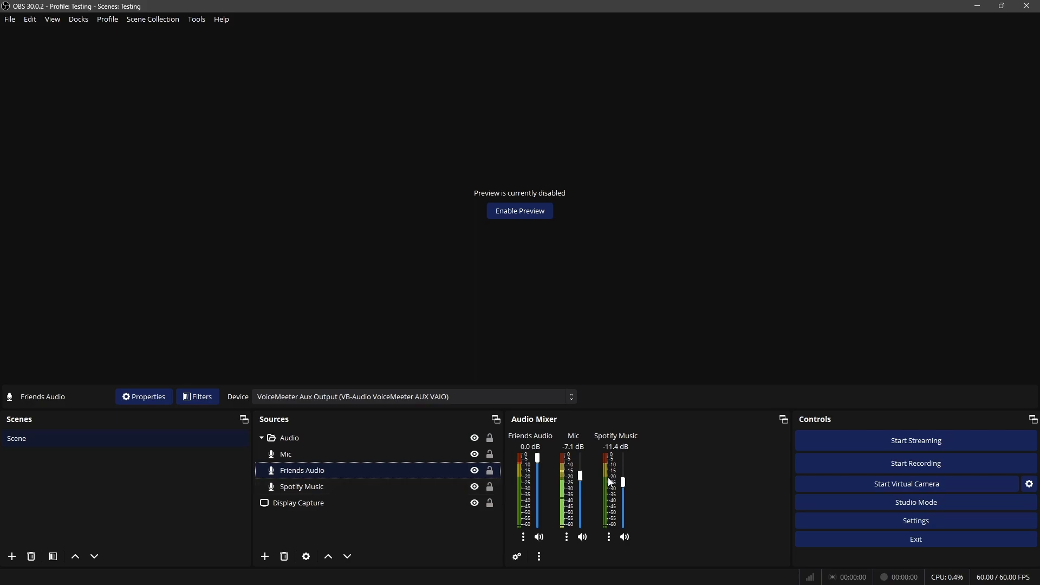
Check the input and output devices in Discord's Voice & Video settings with a short mic test, and minimize Discord
left_click(562, 578)
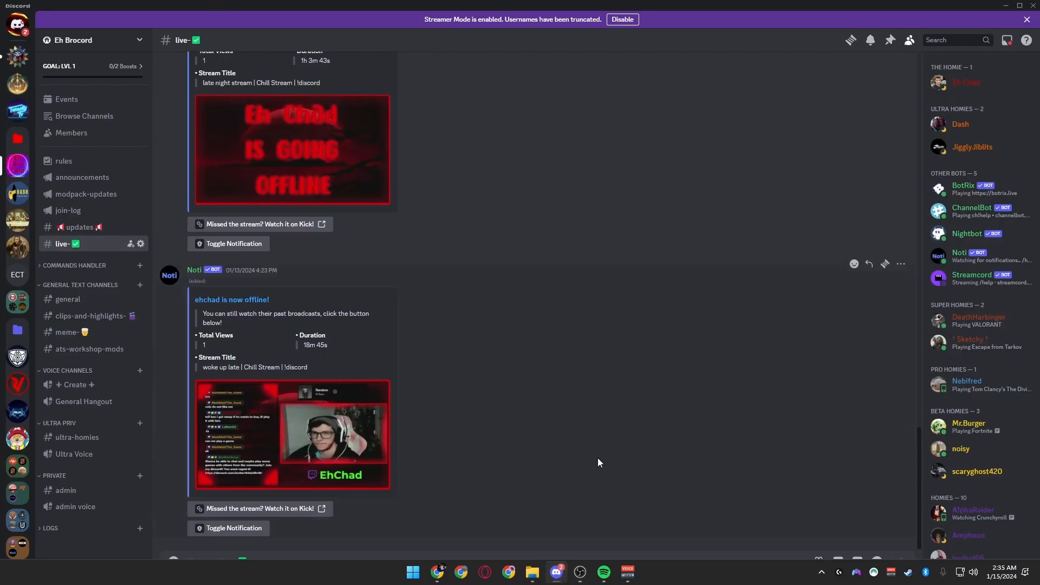
left_click(142, 569)
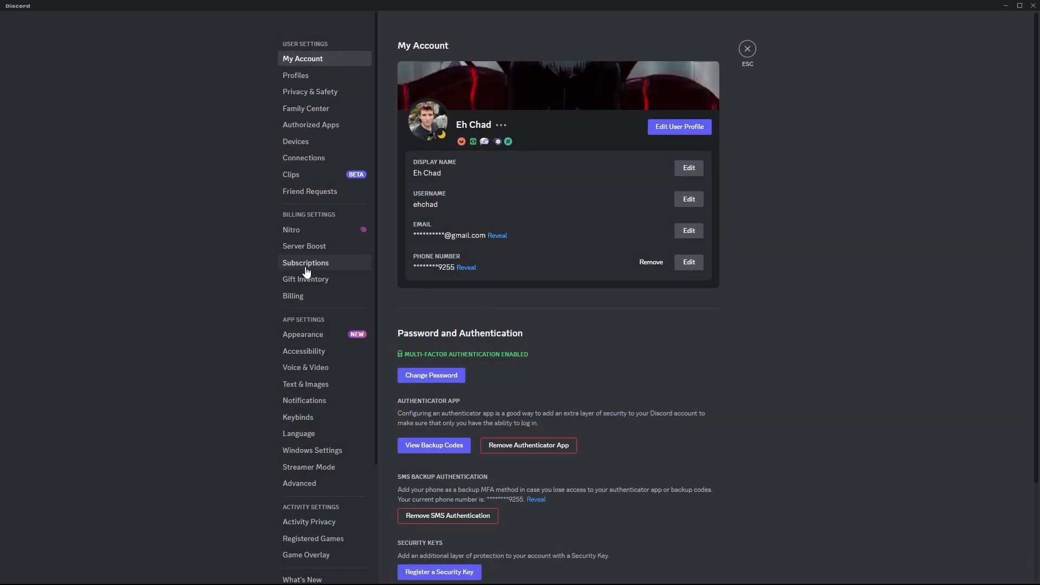
left_click(312, 367)
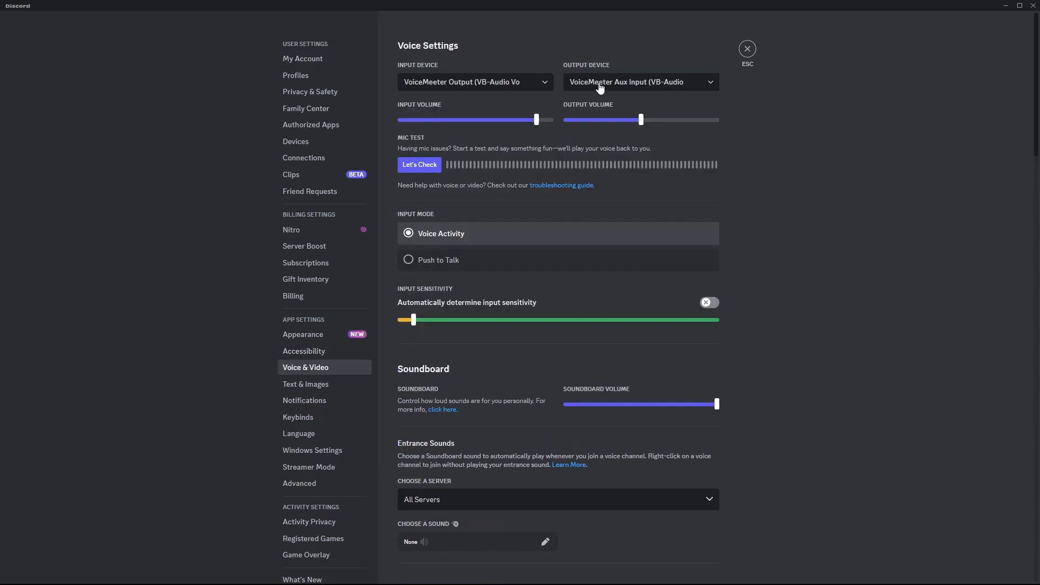
left_click(417, 169)
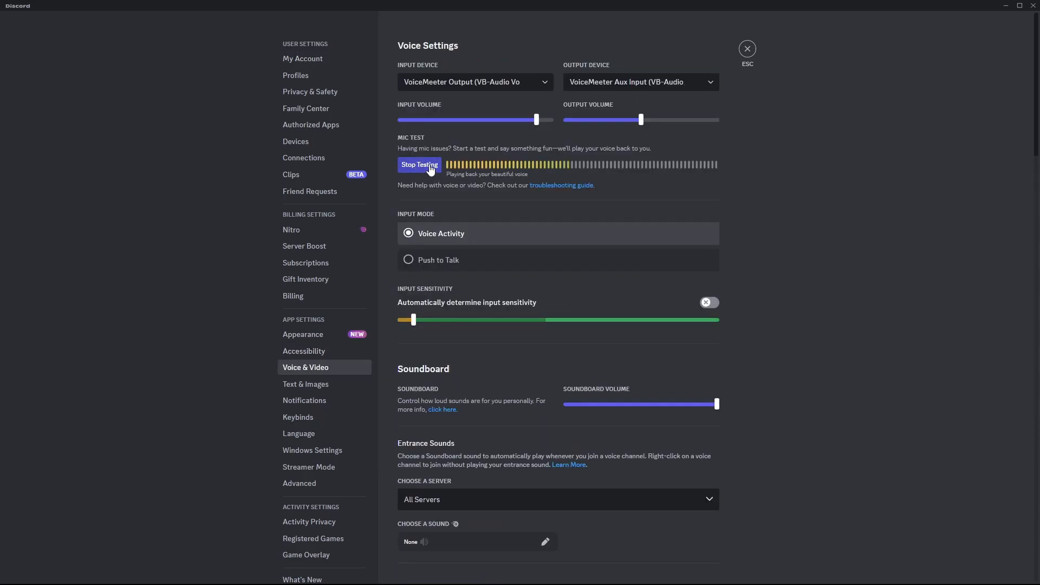
left_click(424, 169)
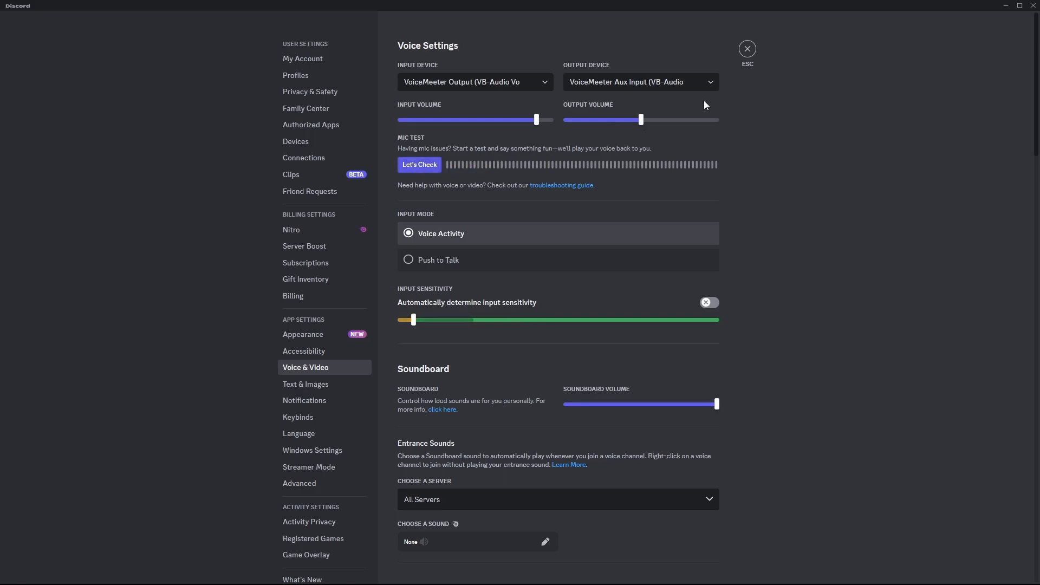
left_click(748, 48)
left_click(1006, 6)
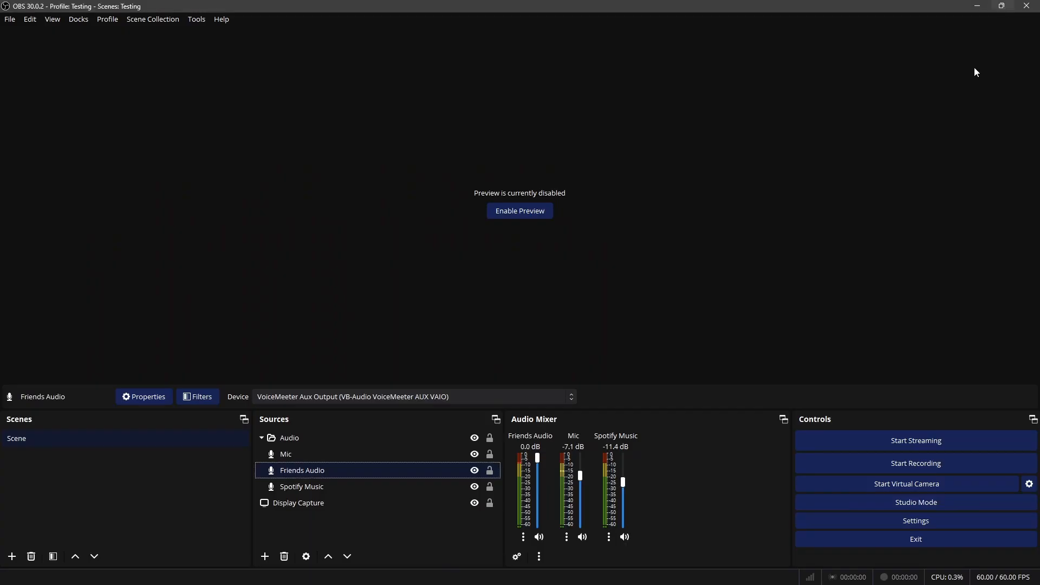
Lower the Friends Audio volume in the OBS mixer to -15.5 dB
left_click(628, 572)
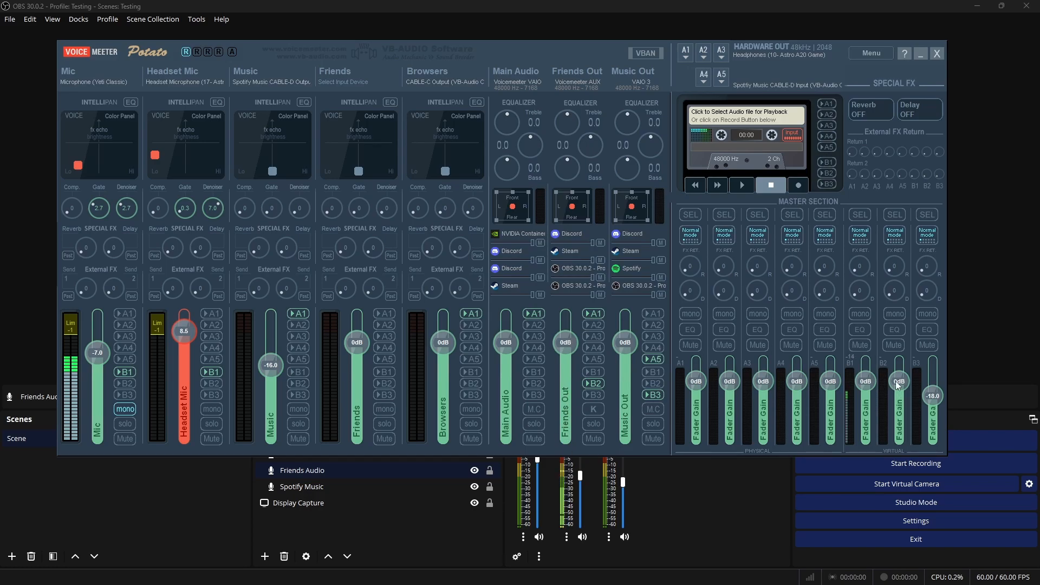
left_click(723, 467)
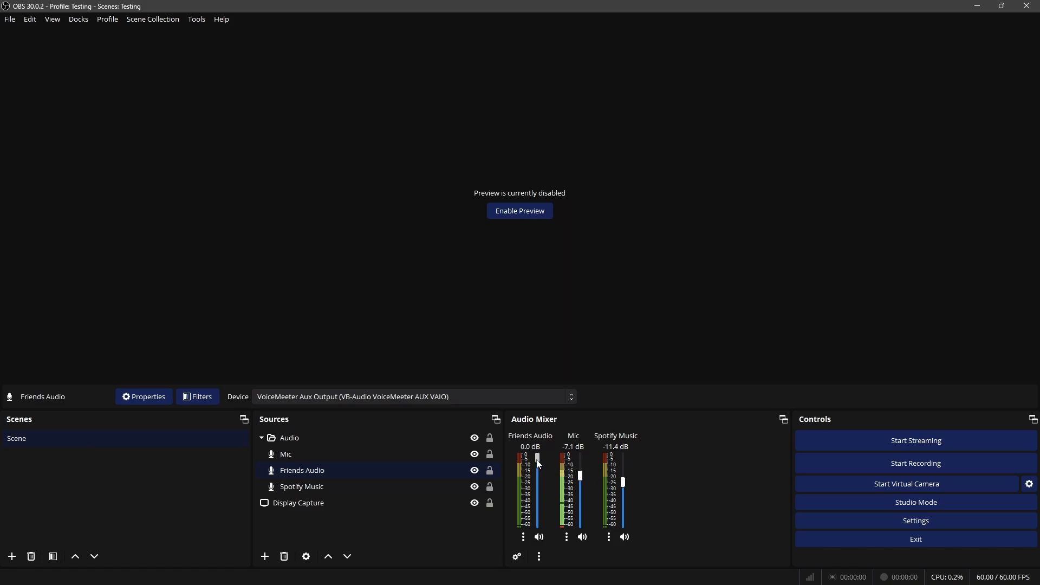
left_click_drag(539, 464, 540, 489)
scroll(539, 484, "up", 1)
scroll(541, 485, "up", 1)
left_click_drag(539, 480, 540, 483)
left_click_drag(538, 491, 540, 488)
Assign CABLE-A Input to Voicemeeter's hardware output A2 and route the Friends Out strip to A2 instead of A1
mouse_move(580, 580)
left_click(622, 579)
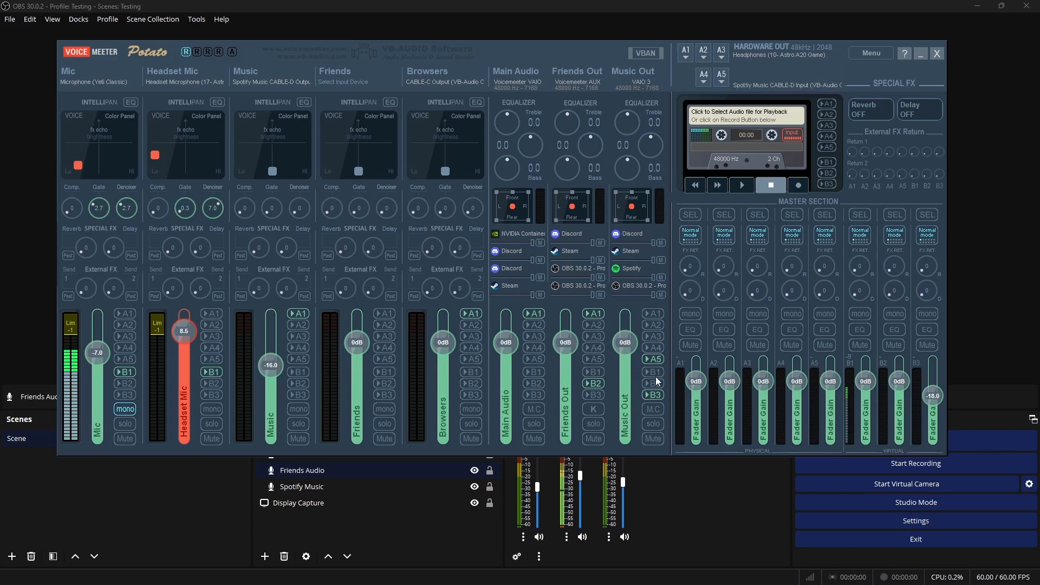
left_click(705, 52)
left_click(777, 84)
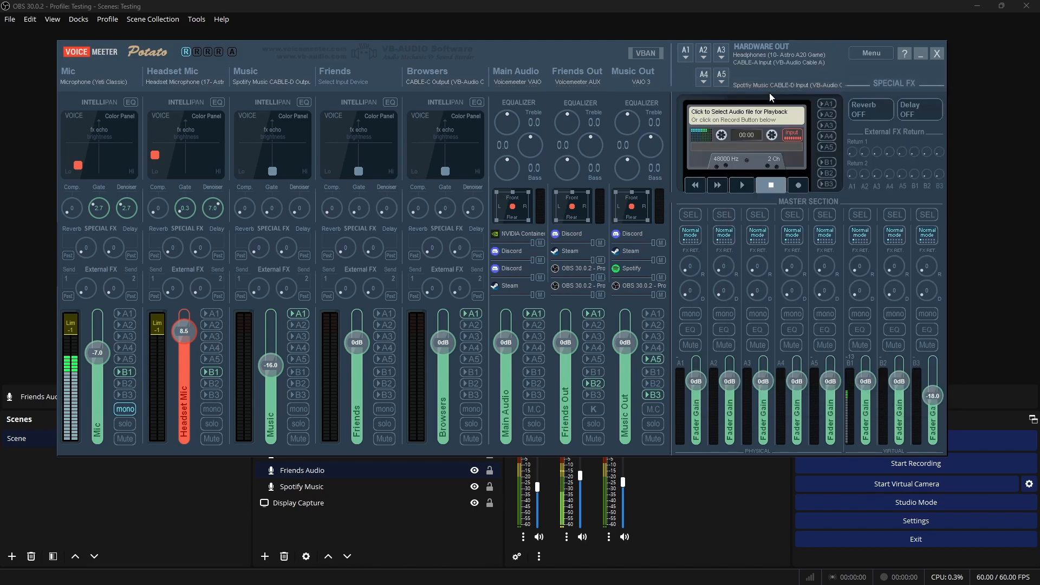
left_click(594, 315)
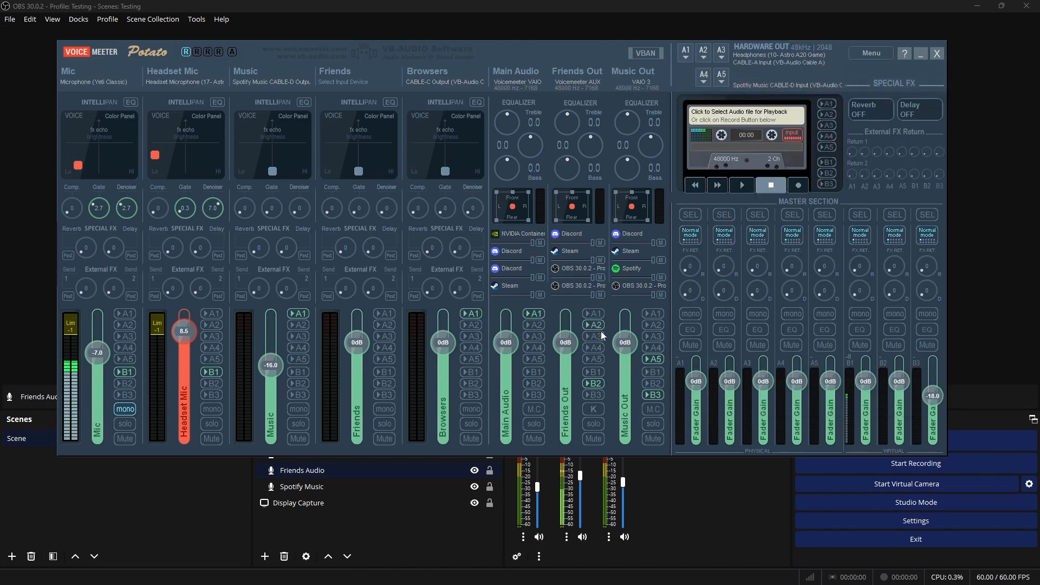
left_click(595, 326)
Set the Friends strip's input device to CABLE-A Output and route the strip to A1
left_click(341, 85)
left_click(382, 116)
left_click(487, 529)
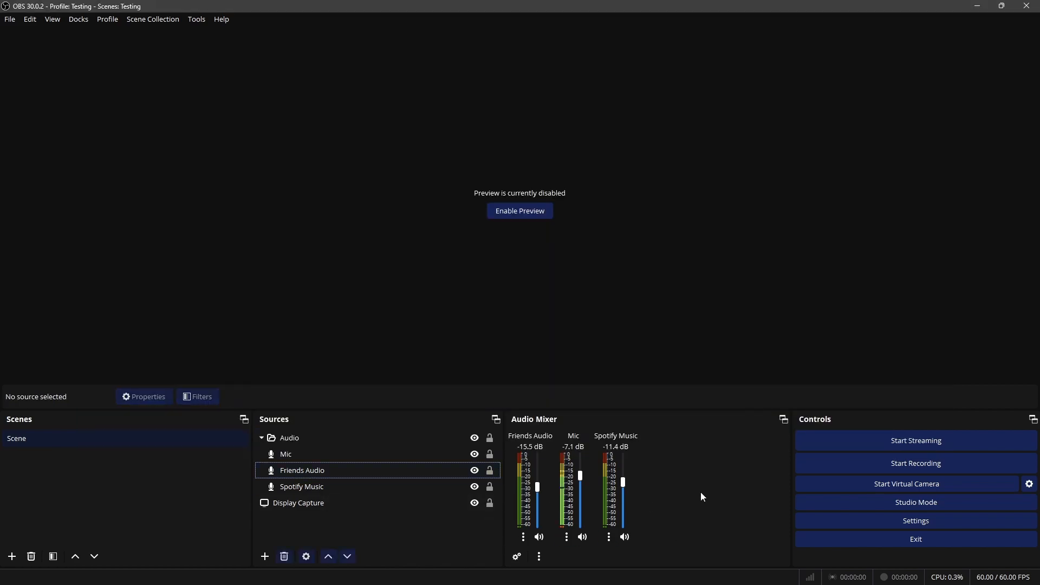
left_click(628, 580)
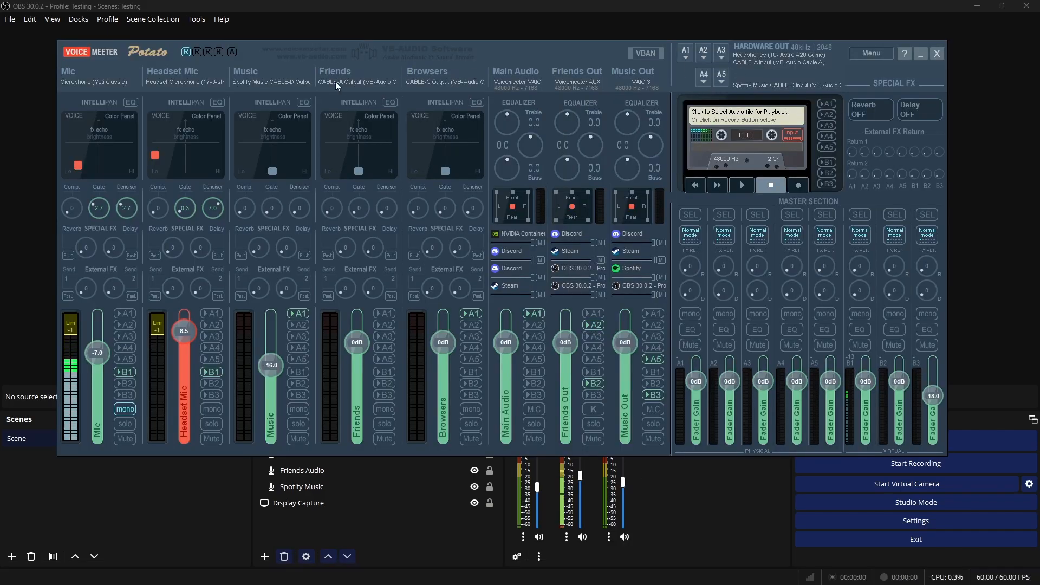
left_click(390, 317)
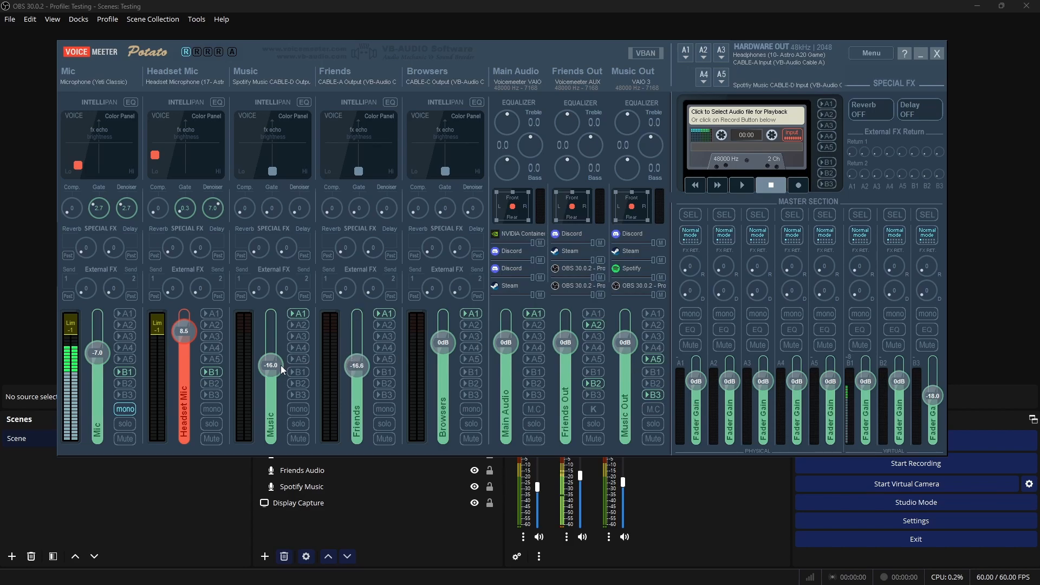
Reset the Music strip's fader to 0 dB, and pull the Friends strip's fader down and reset it to 0 dB
scroll(274, 366, "up", 3)
left_click_drag(364, 352, 361, 398)
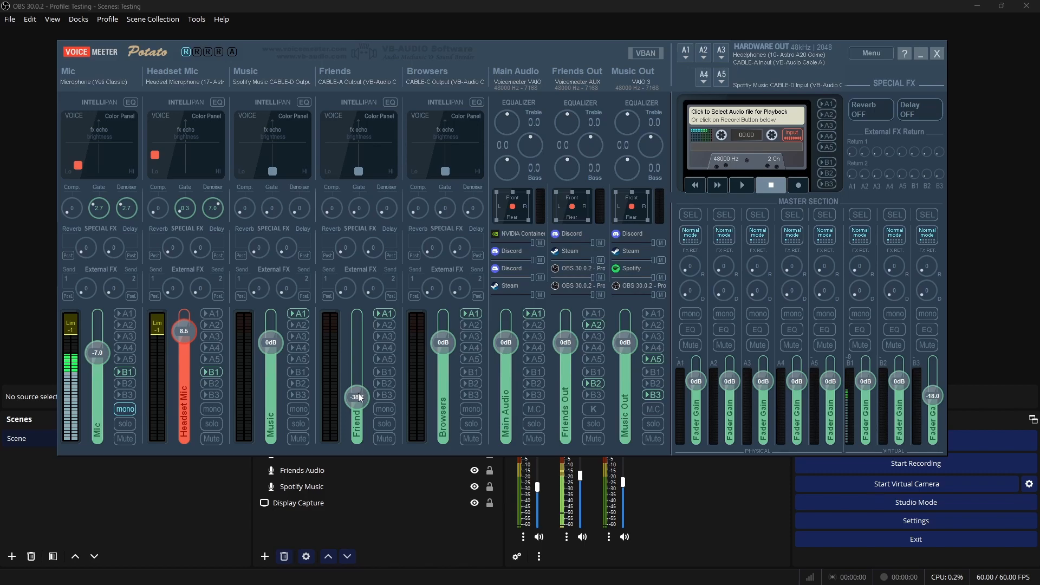
double_click(360, 397)
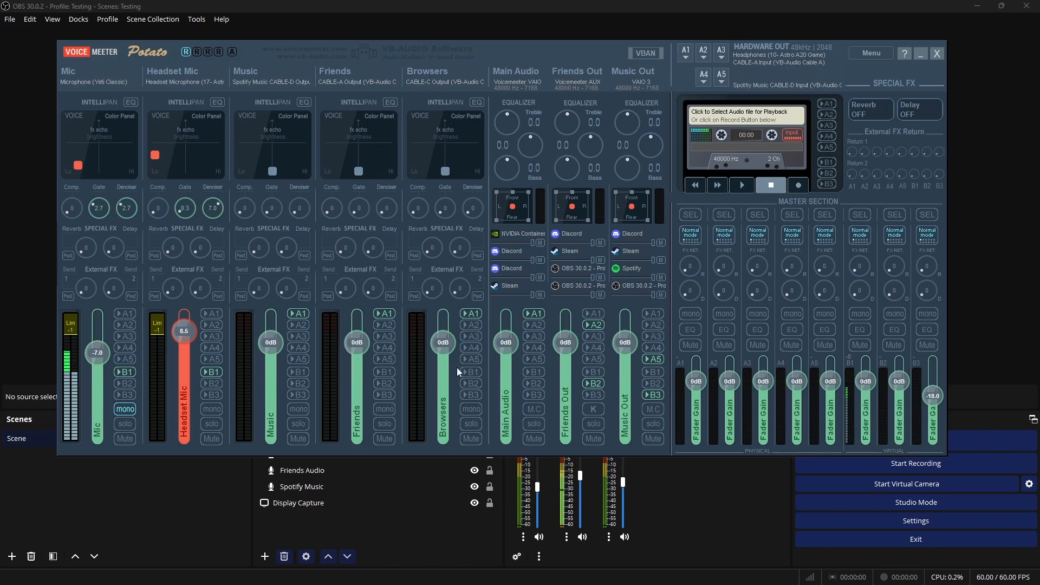
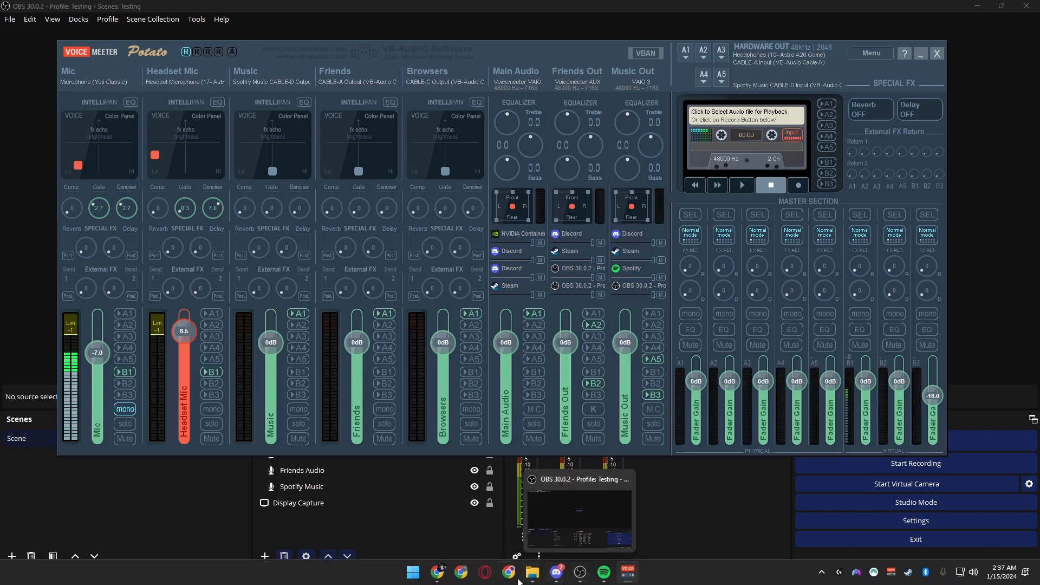
Play a YouTube video in Opera GX and move the browser window off the main screen
left_click(490, 575)
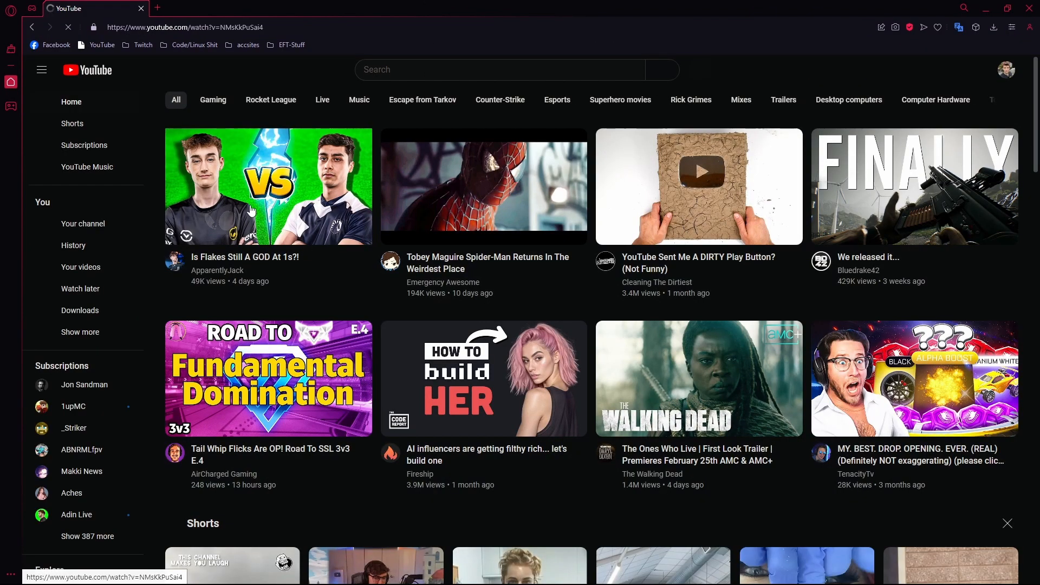
left_click(252, 223)
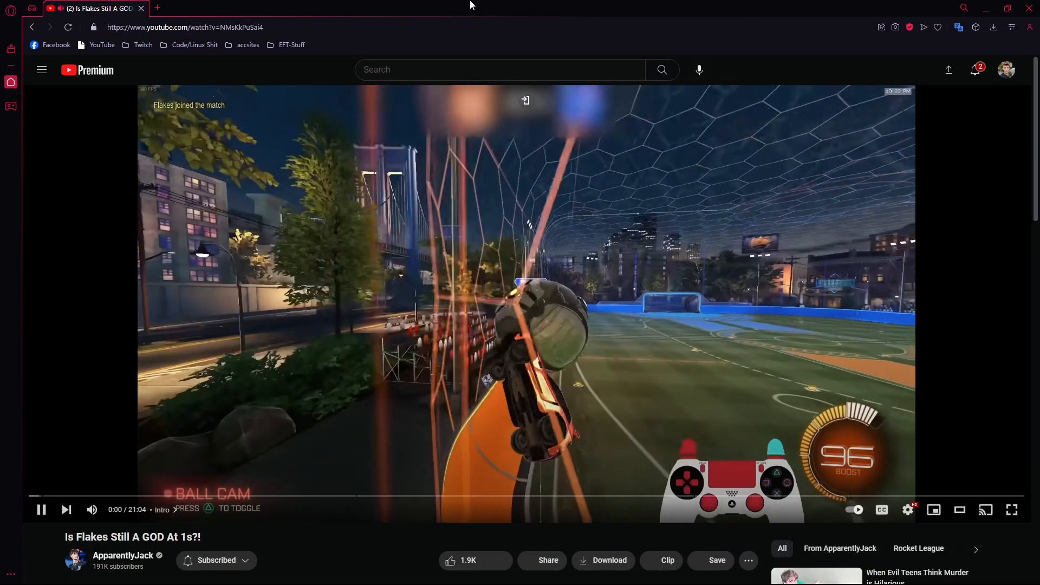
left_click_drag(455, 3, 1039, 157)
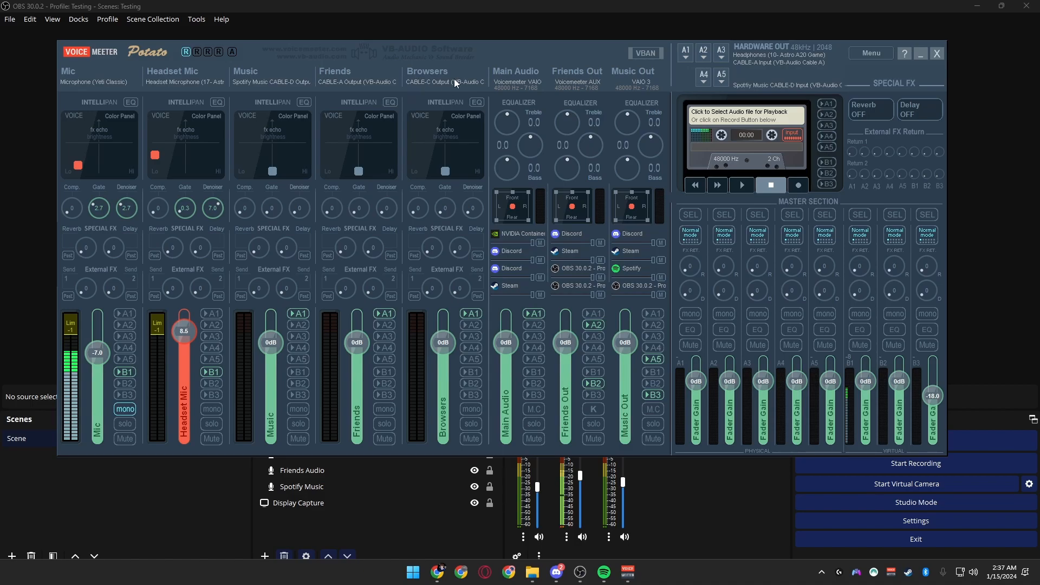
Add a new Audio Output Capture source named "Web Browser Audio" to the scene in OBS
left_click(358, 536)
left_click(265, 556)
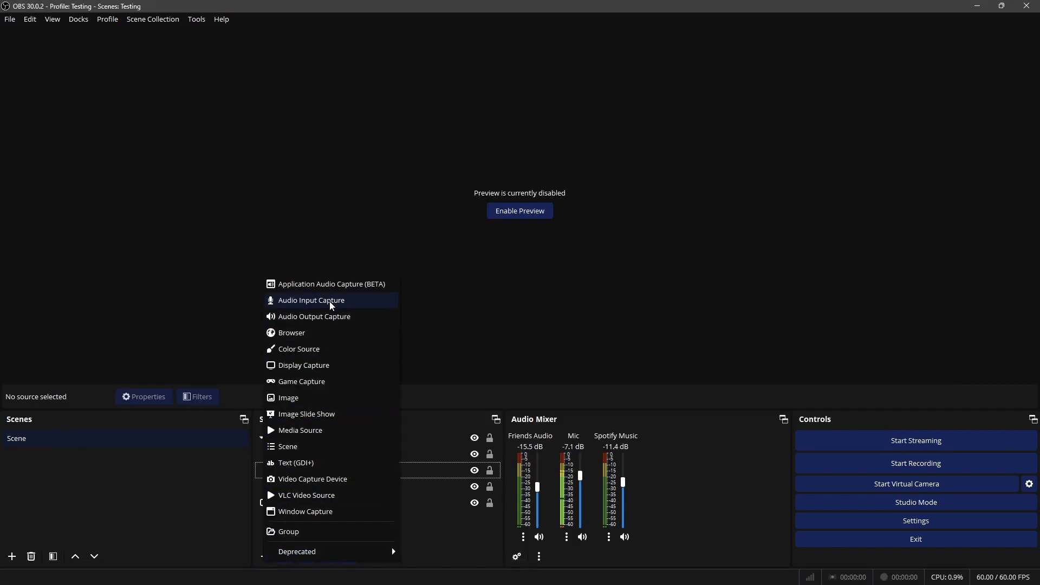
left_click(318, 319)
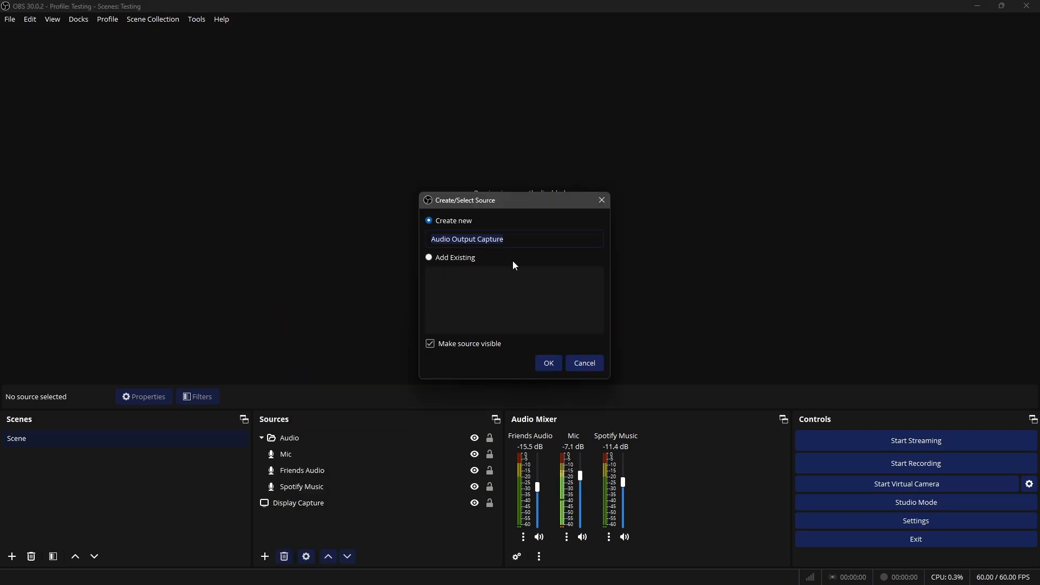
type("Web ")
type("Bros")
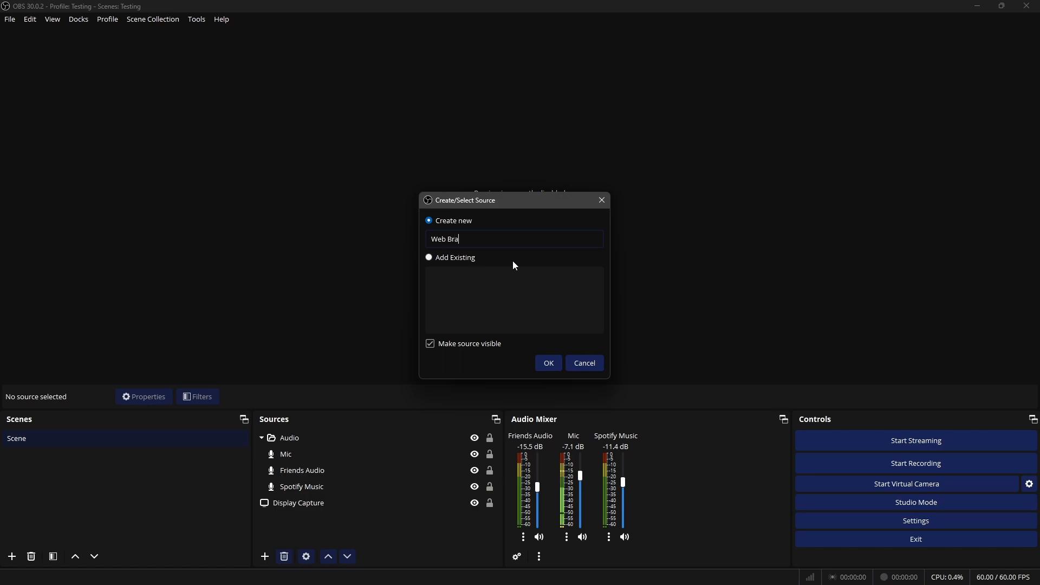
type("wser Audi")
type("o")
key("Return")
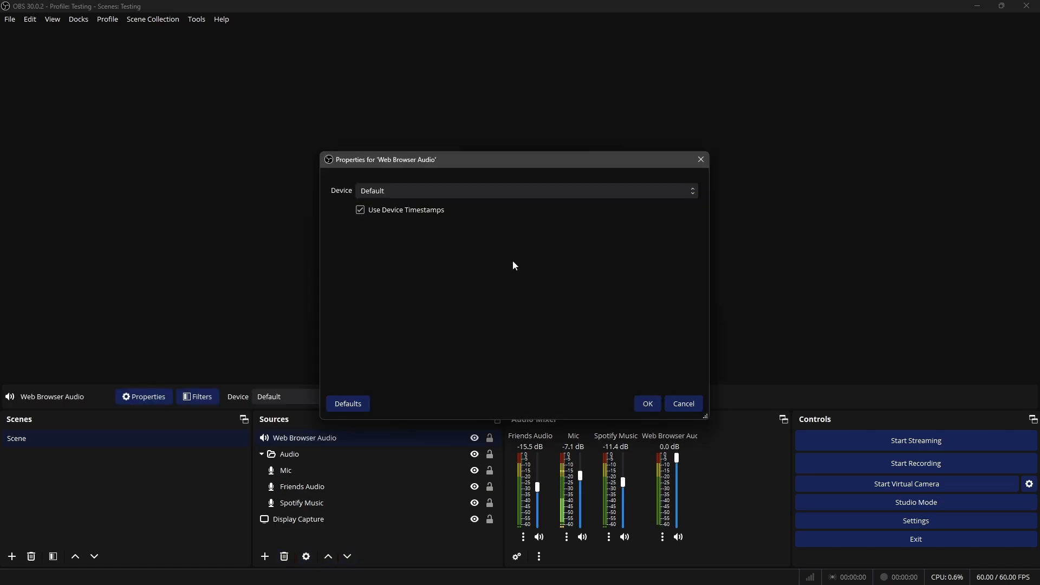
Set the Web Browser Audio source's device to CABLE-C Input (VB-Audio Cable C)
left_click(412, 190)
left_click(393, 227)
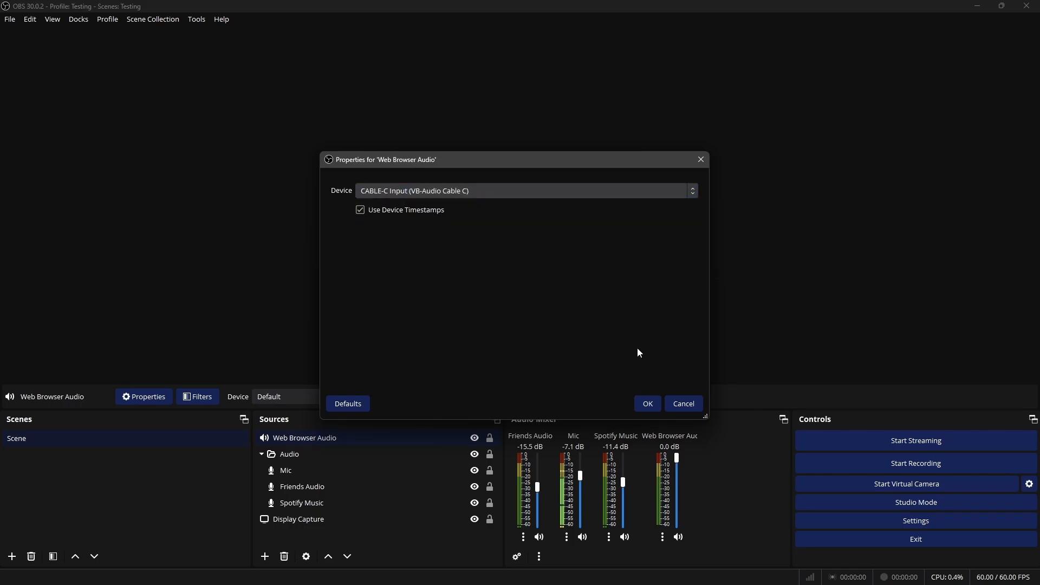
left_click(648, 403)
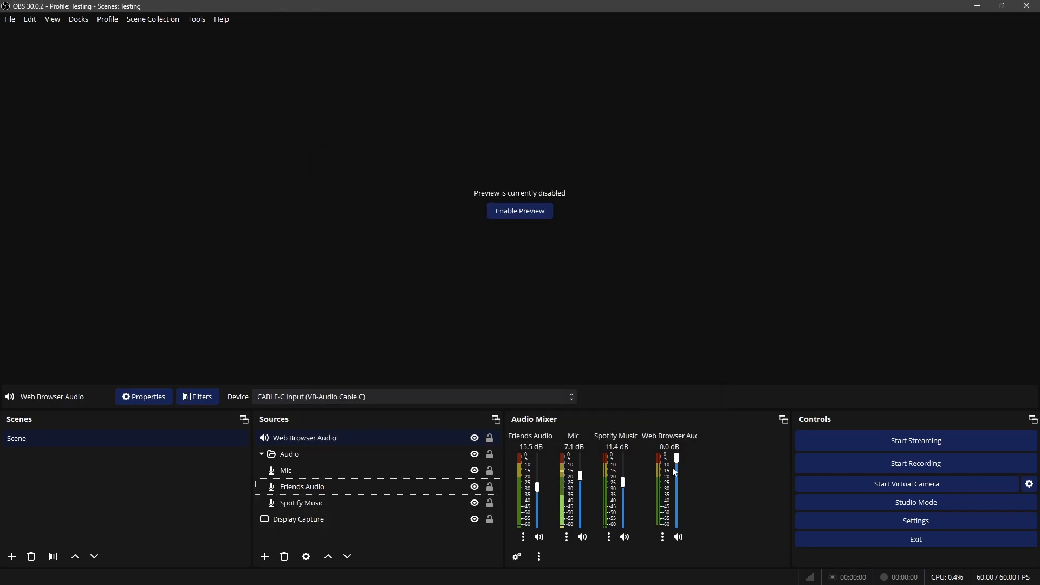
Check the browser signal in Voicemeeter, and try the Web Browser Audio fader in the OBS mixer, returning it to 0.0 dB
mouse_move(587, 577)
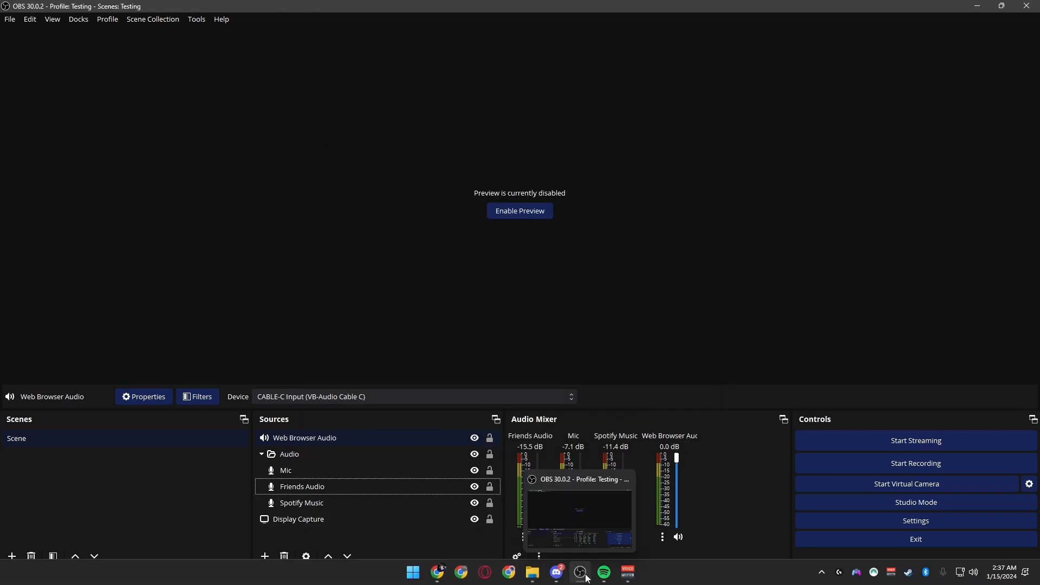
left_click(629, 574)
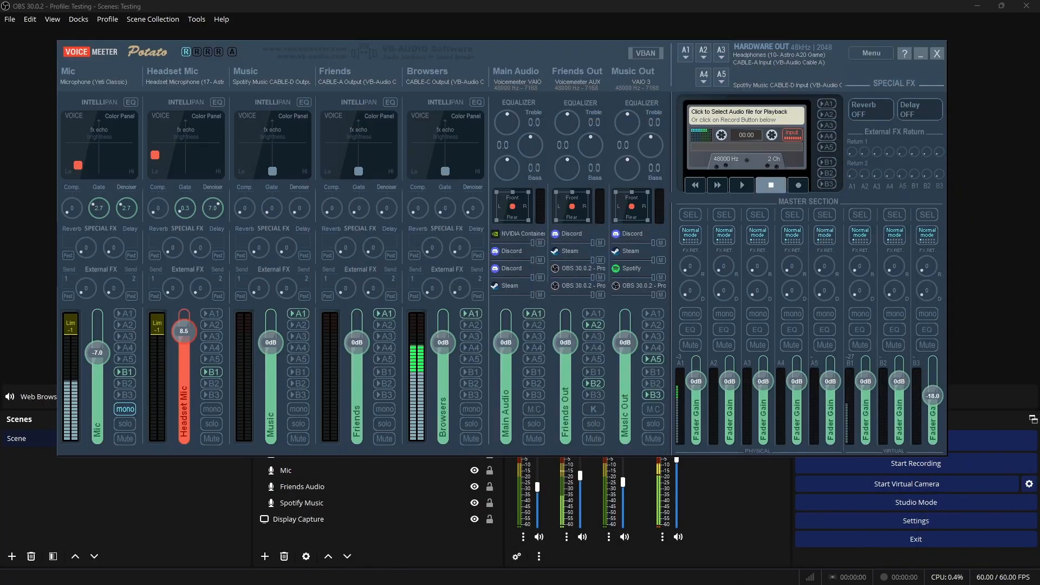
left_click(723, 472)
left_click_drag(681, 512, 680, 481)
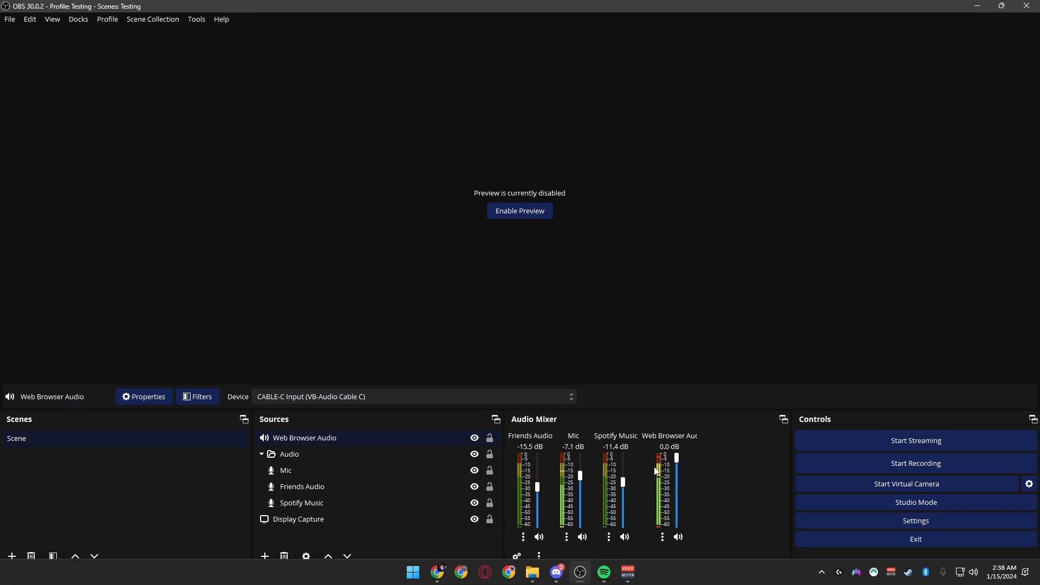
Lower the Browsers strip's fader to about -21 dB in Voicemeeter, and rewind the Avengers trailer to near its start
left_click(599, 576)
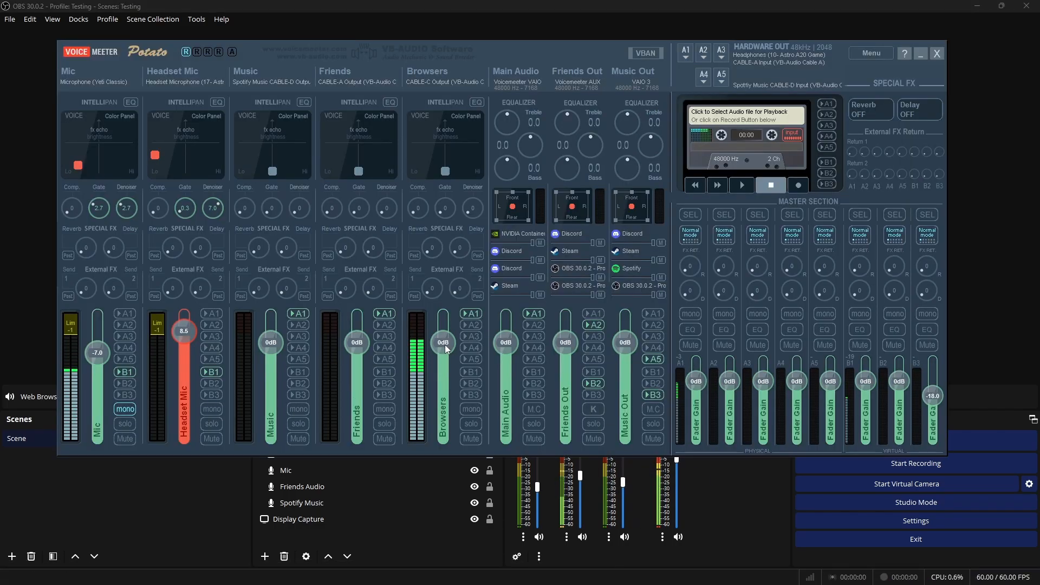
left_click_drag(446, 339, 447, 372)
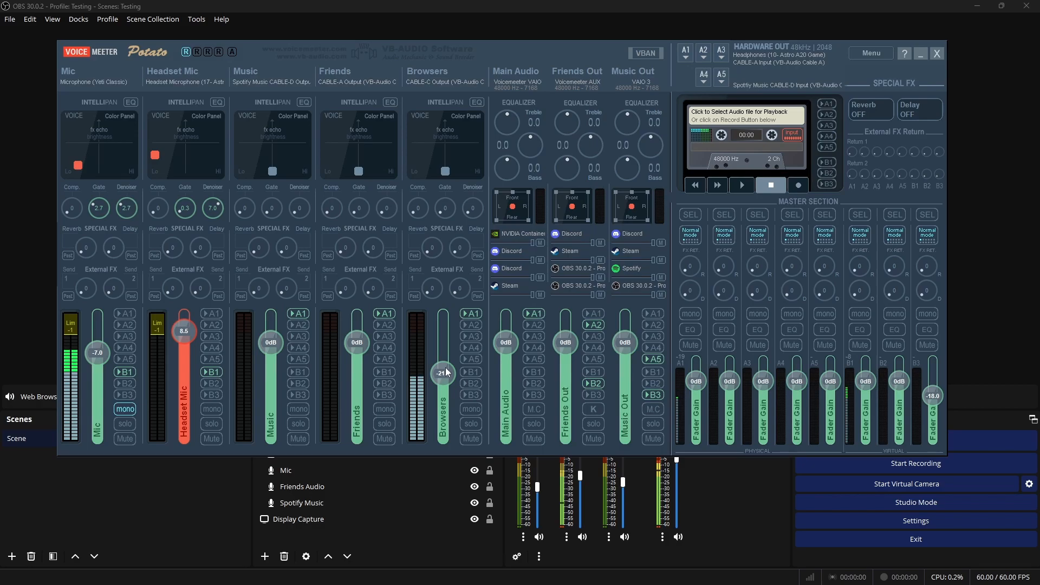
left_click(711, 489)
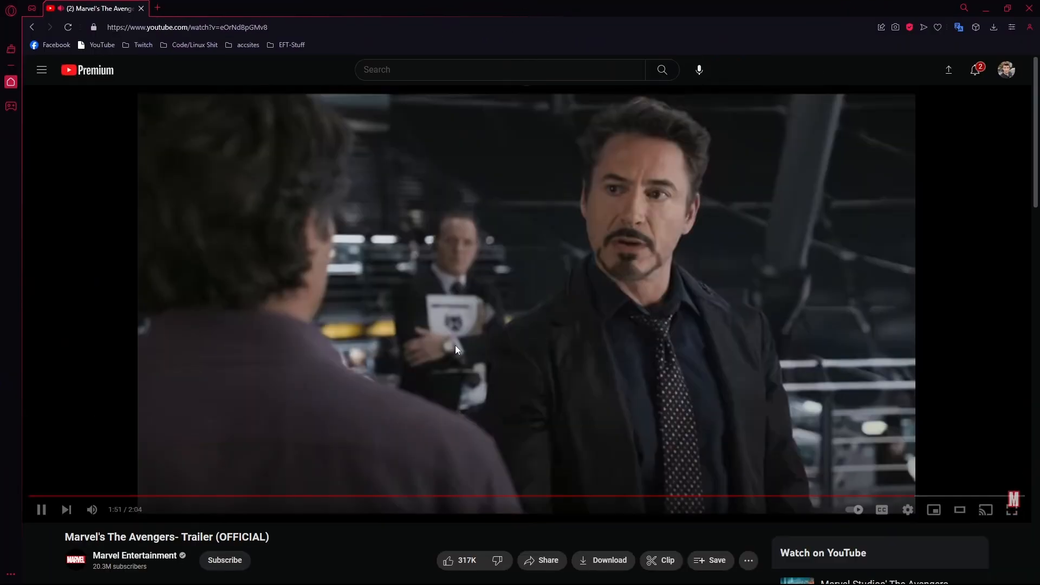
left_click_drag(116, 495, 200, 496)
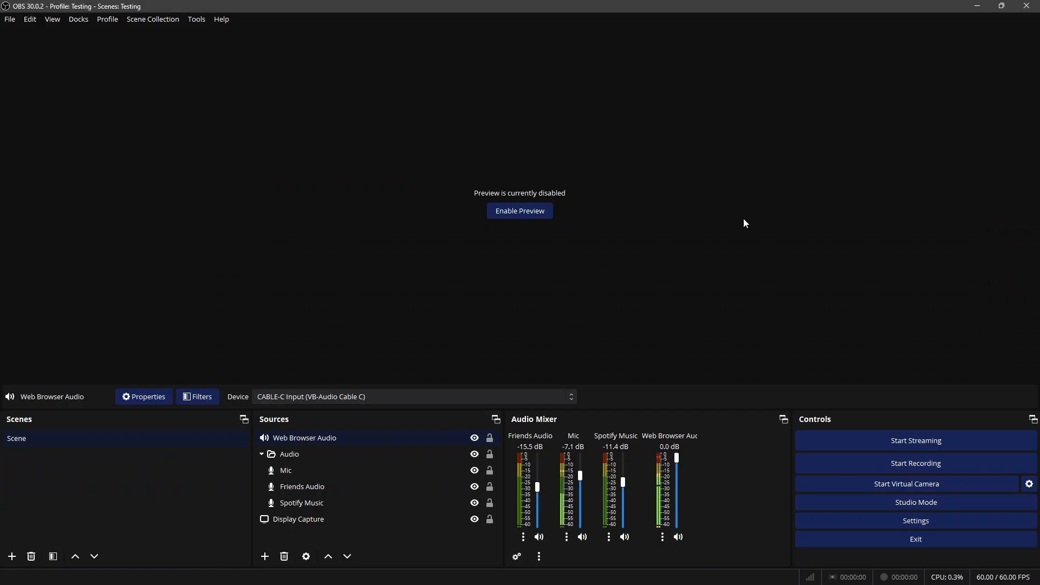
Pull the Browsers strip's fader down to -60 dB, check the Web Browser Audio level in OBS, and reset the fader to 0 dB
left_click(627, 580)
left_click_drag(442, 371, 462, 473)
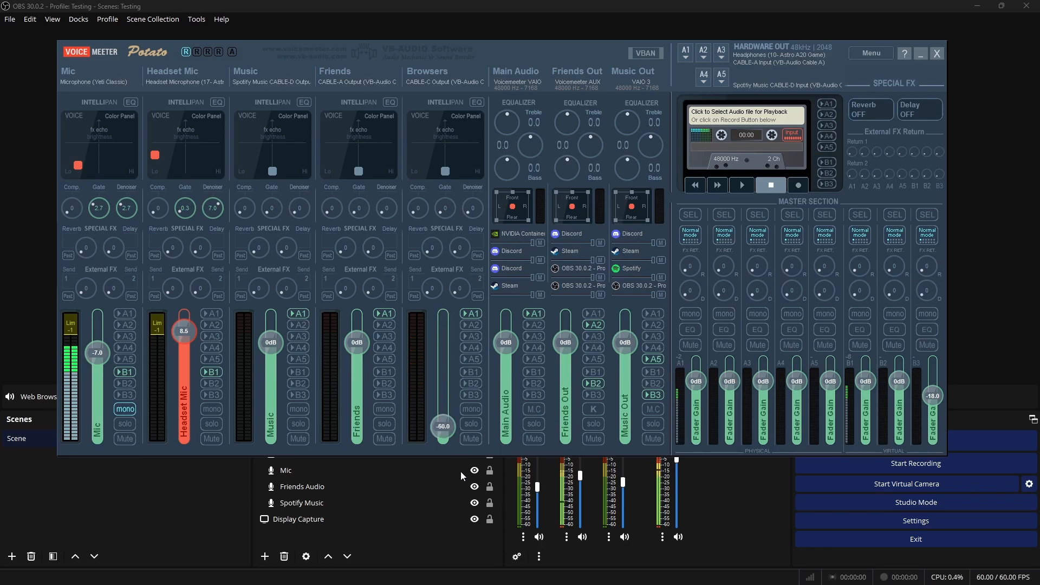
left_click(715, 523)
mouse_move(677, 458)
left_mouse_down()
mouse_move(681, 488)
mouse_move(681, 450)
left_mouse_up()
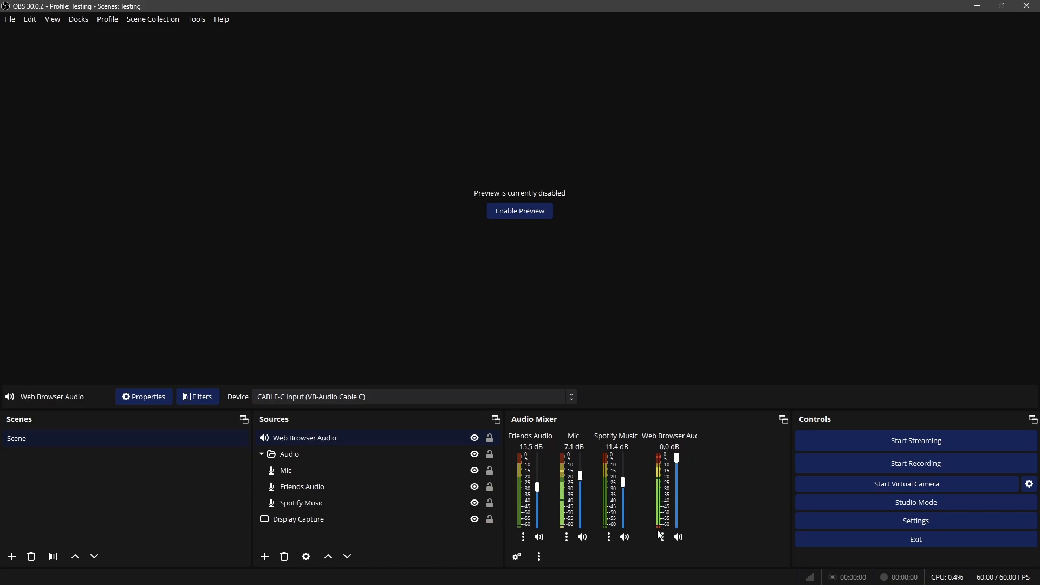
left_click(627, 575)
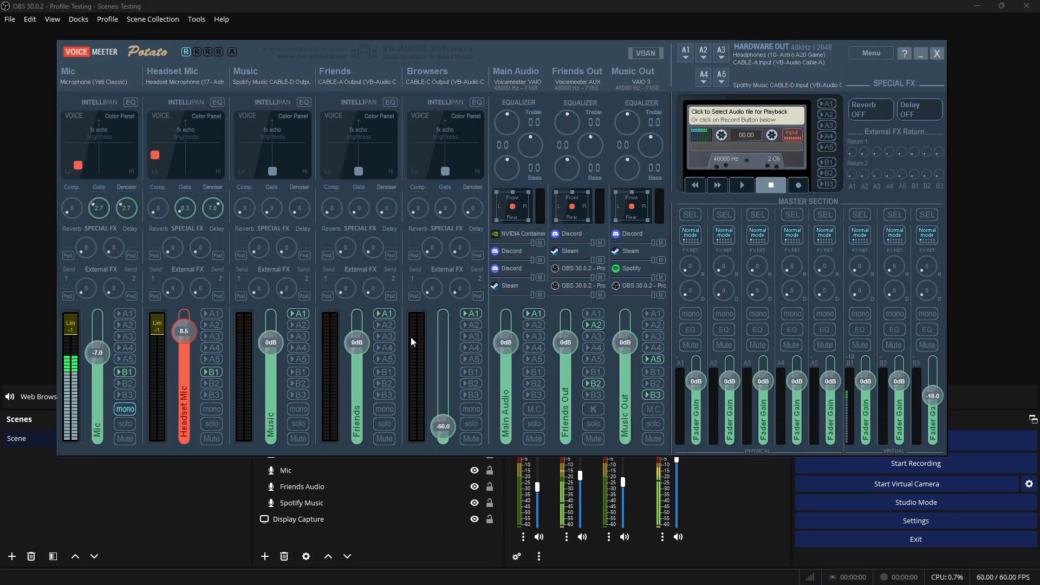
double_click(443, 421)
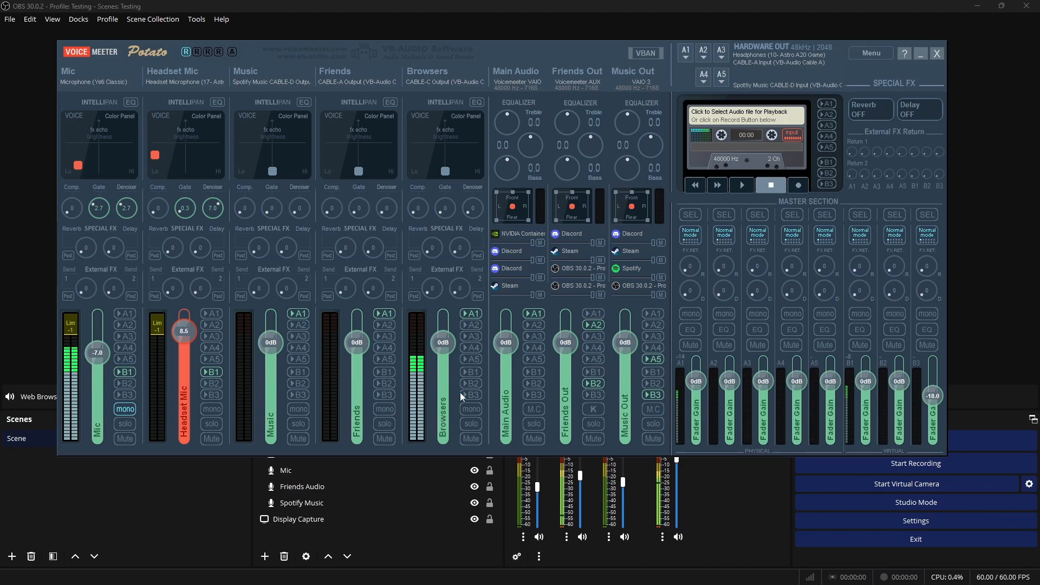
Lower the Web Browser Audio volume in the OBS mixer to -17.6 dB and return to Voicemeeter
left_click(707, 534)
left_click_drag(672, 462, 681, 488)
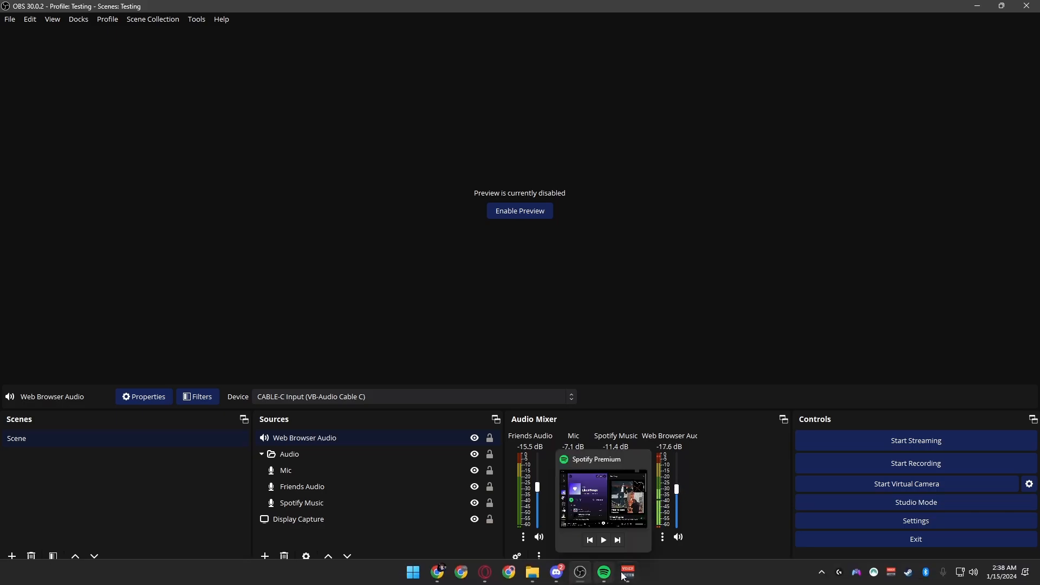
left_click(628, 572)
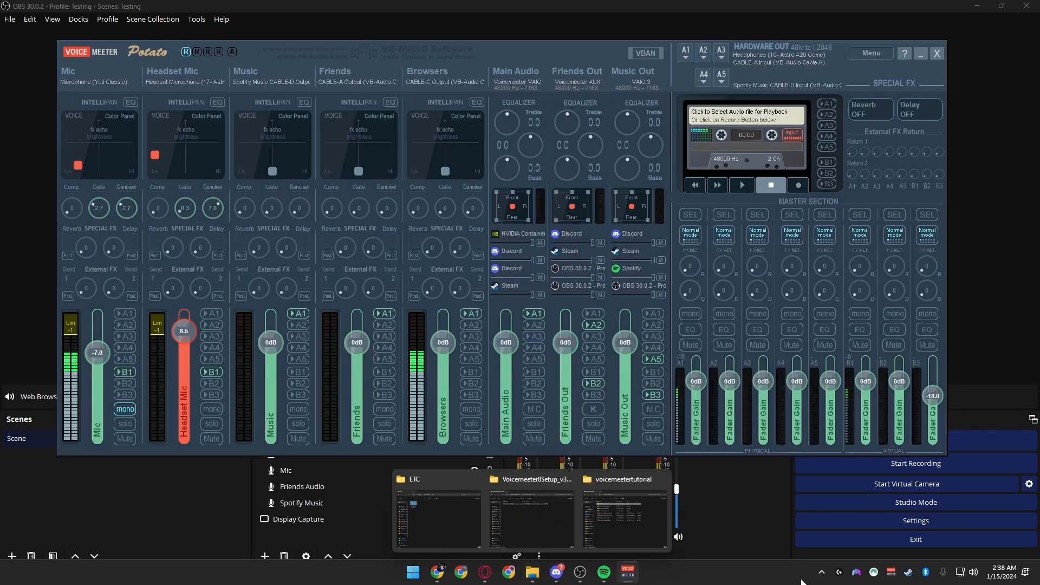
Check the output devices assigned to Google Chrome and Opera GX in the Windows volume mixer, and close the settings
right_click(965, 575)
left_click(981, 542)
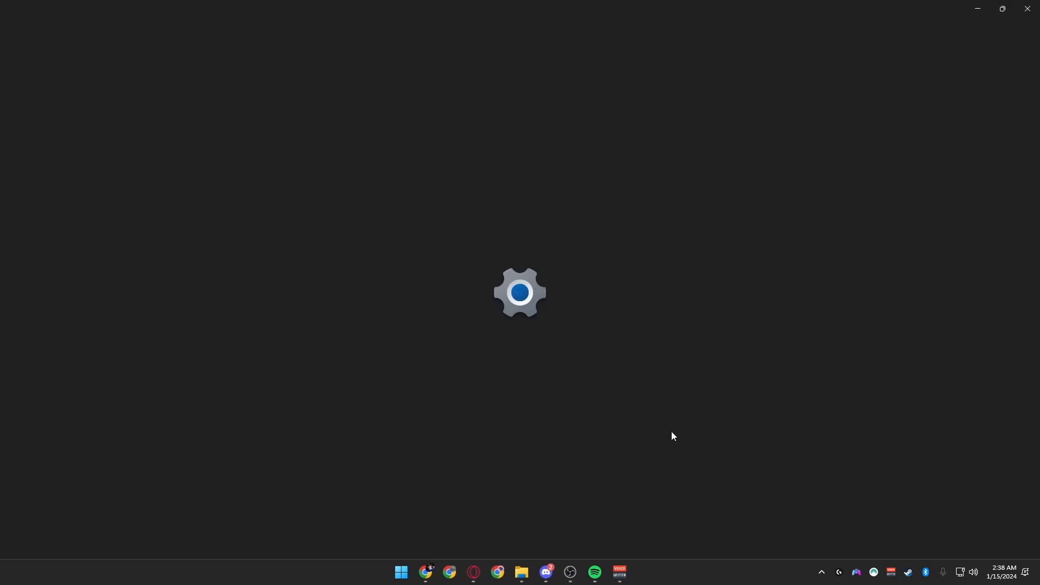
scroll(484, 318, "down", 15)
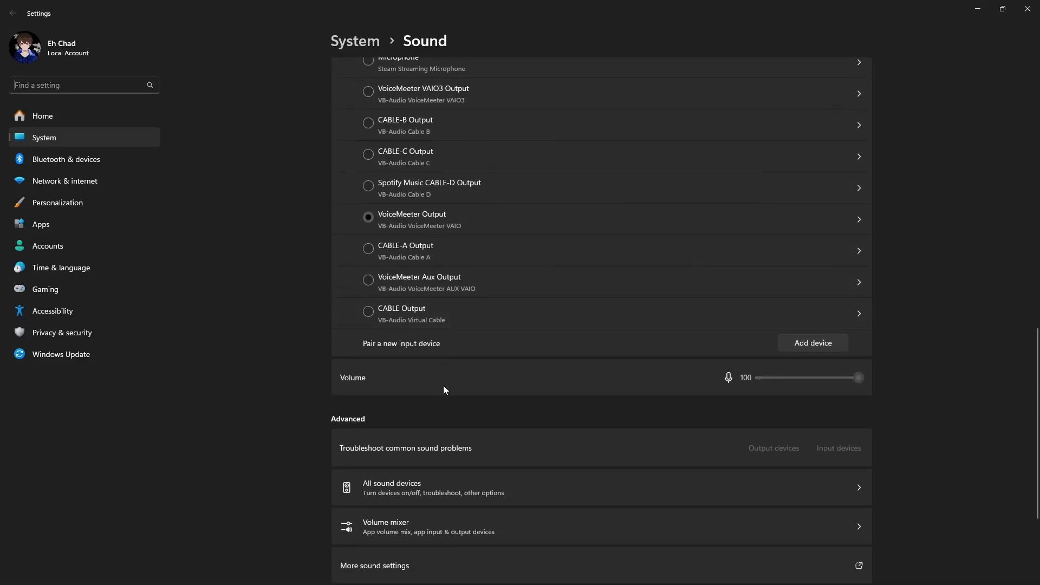
left_click(393, 453)
scroll(465, 307, "down", 5)
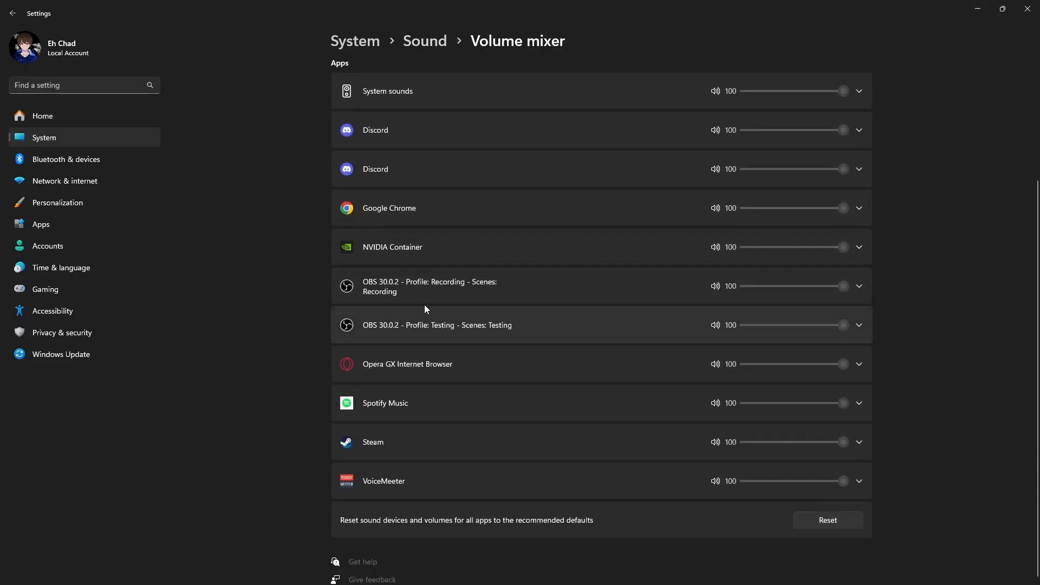
left_click(403, 209)
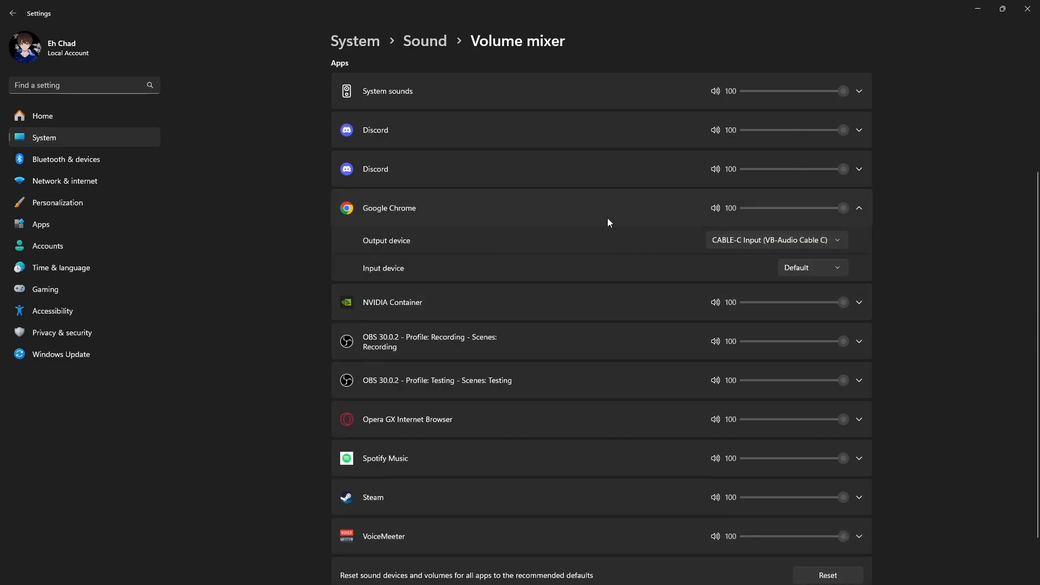
left_click(617, 219)
left_click(404, 364)
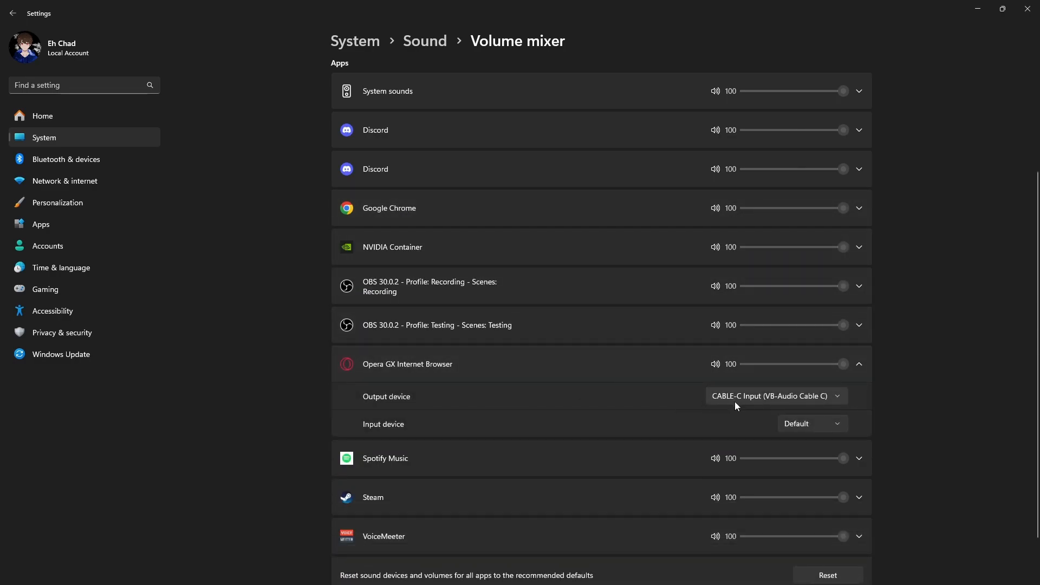
left_click(645, 364)
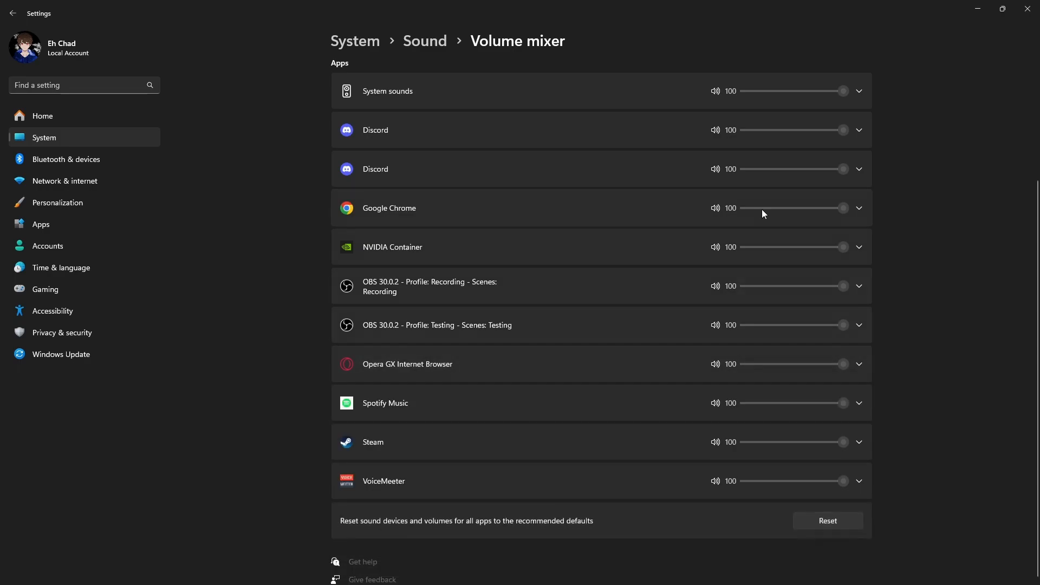
left_click(1026, 13)
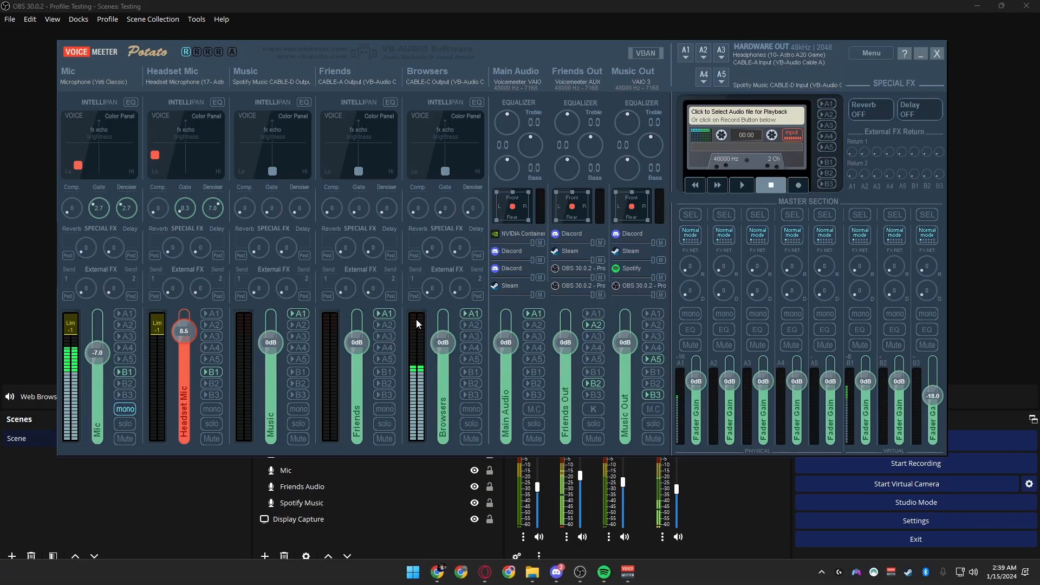
Pause the Avengers trailer in Opera GX and minimize the browser
left_click(485, 571)
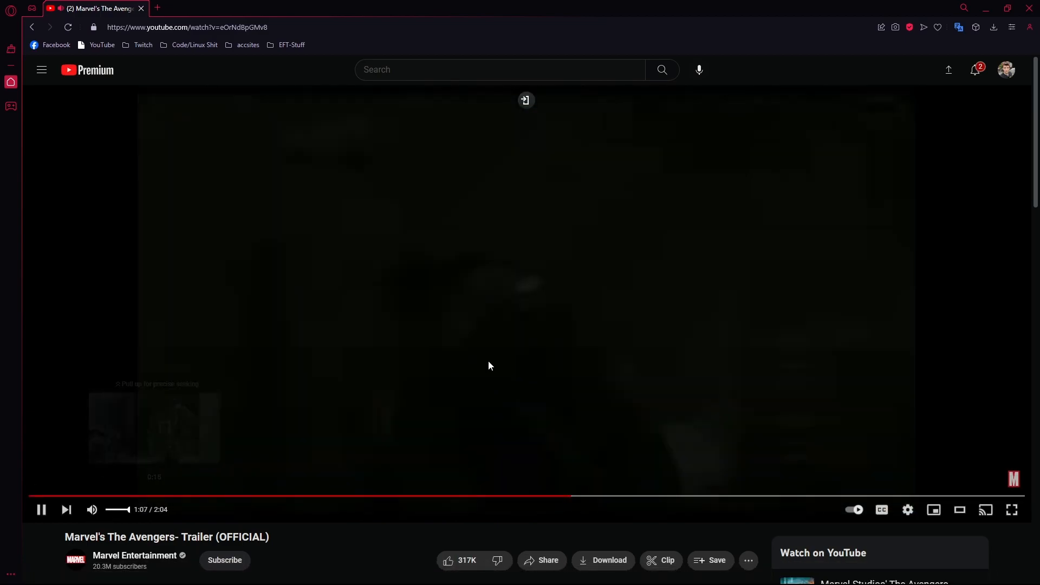
left_click(488, 361)
left_click(986, 8)
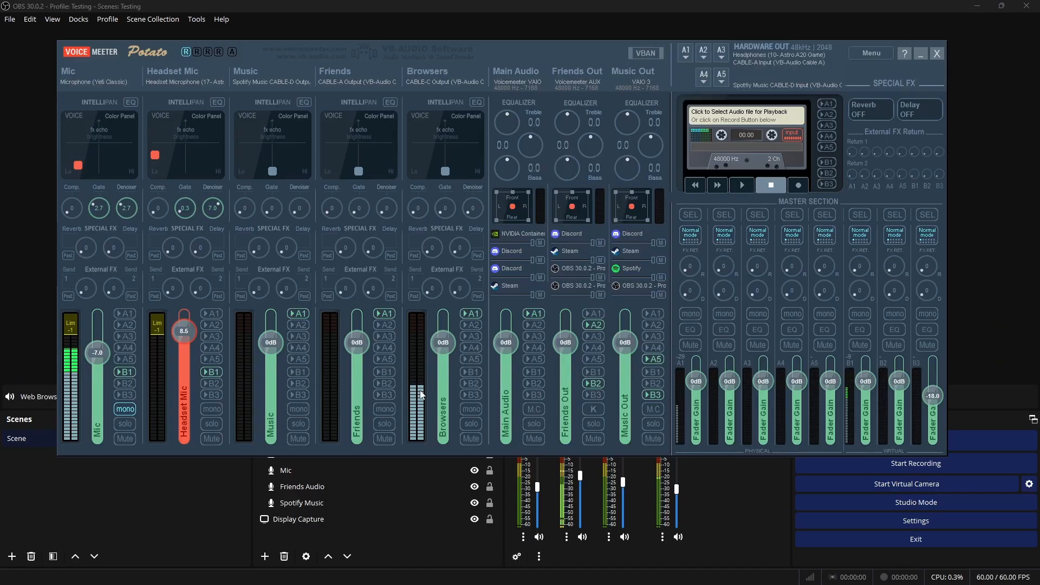
Lower the Browsers strip's fader in Voicemeeter to -13.9 dB
left_click(472, 313)
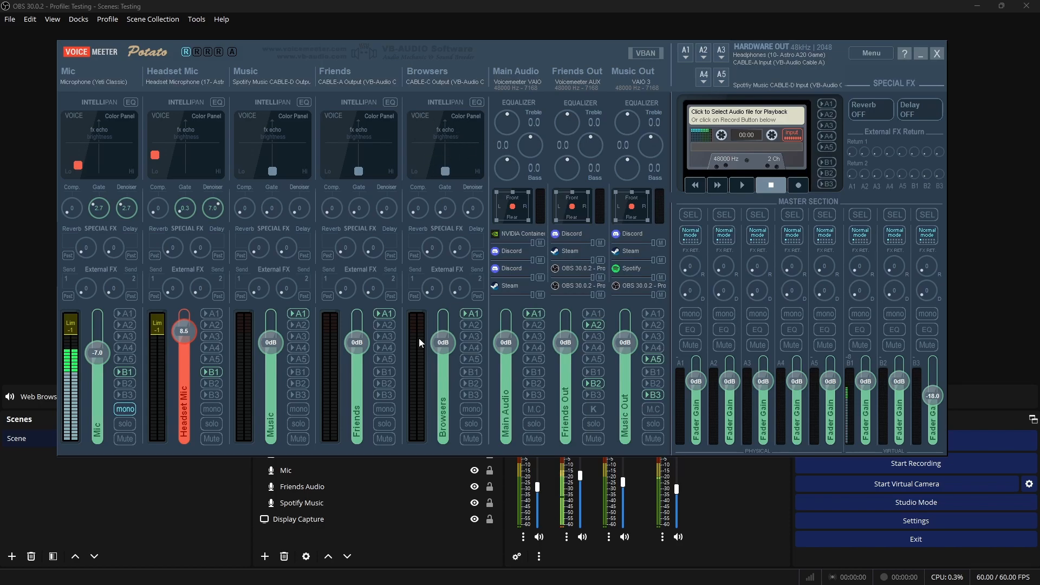
left_click_drag(443, 372, 443, 342)
left_click(487, 576)
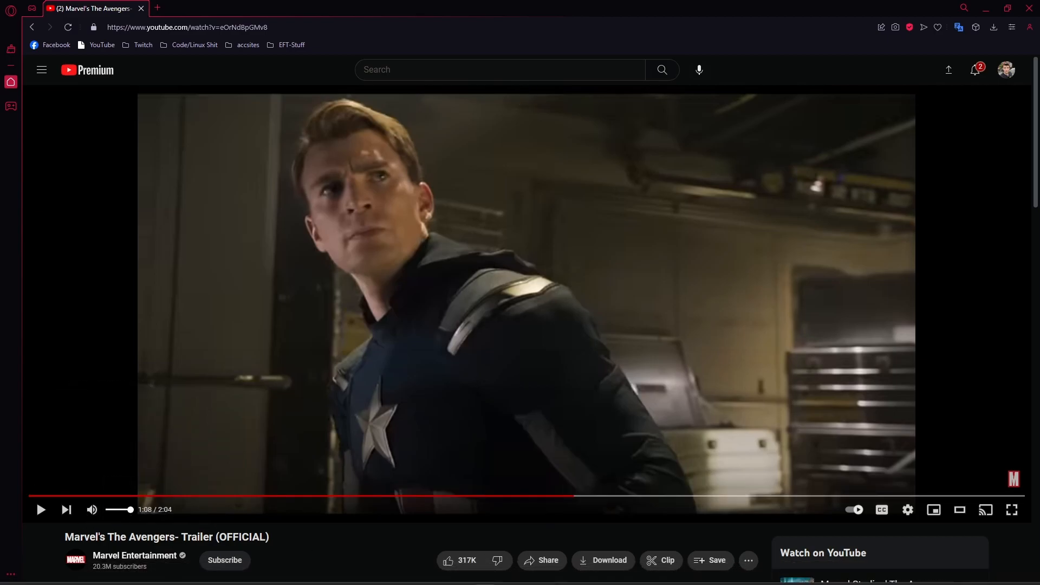
left_click(634, 578)
mouse_move(443, 342)
left_mouse_down()
mouse_move(443, 374)
mouse_move(443, 363)
left_mouse_up()
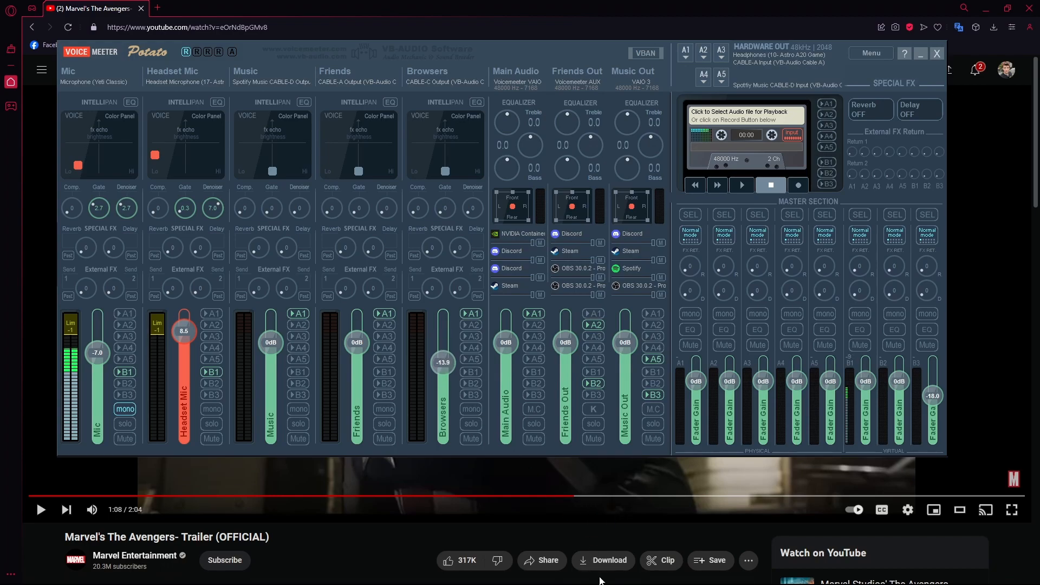
Set the Web Browser Audio volume in the OBS mixer to -21.2 dB
left_click(580, 573)
mouse_move(678, 496)
left_mouse_down()
mouse_move(678, 482)
mouse_move(676, 494)
left_mouse_up()
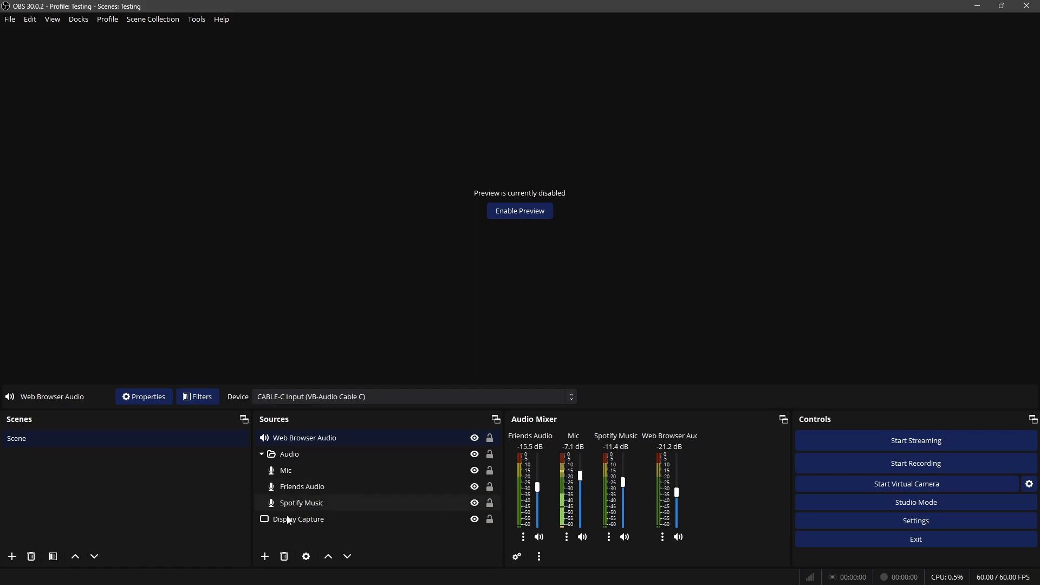
Add an Audio Output Capture source named Main Audio that captures VoiceMeeter Input (VB-Audio VoiceMeeter VAIO)
left_click(292, 537)
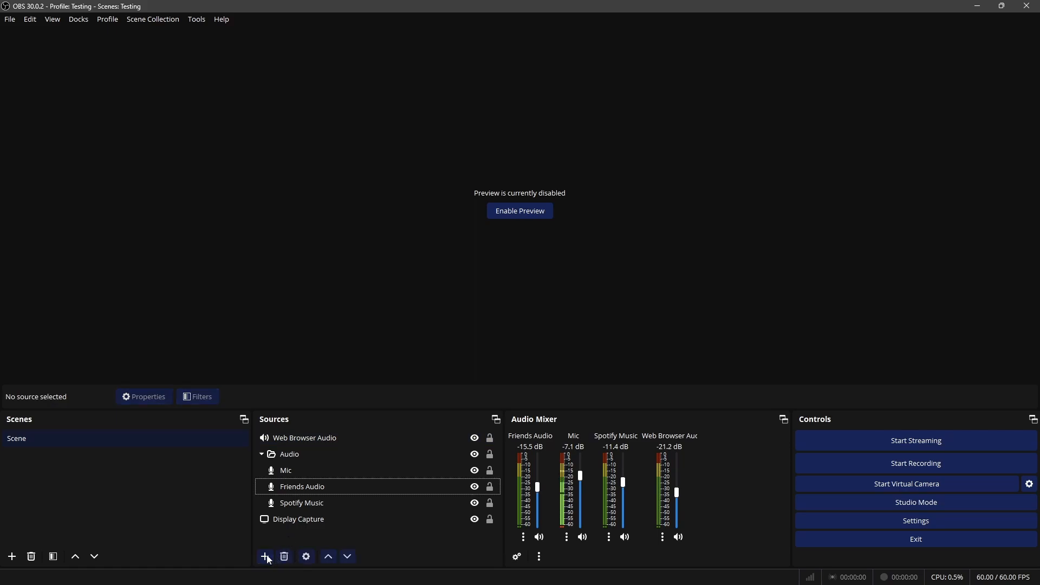
left_click(266, 557)
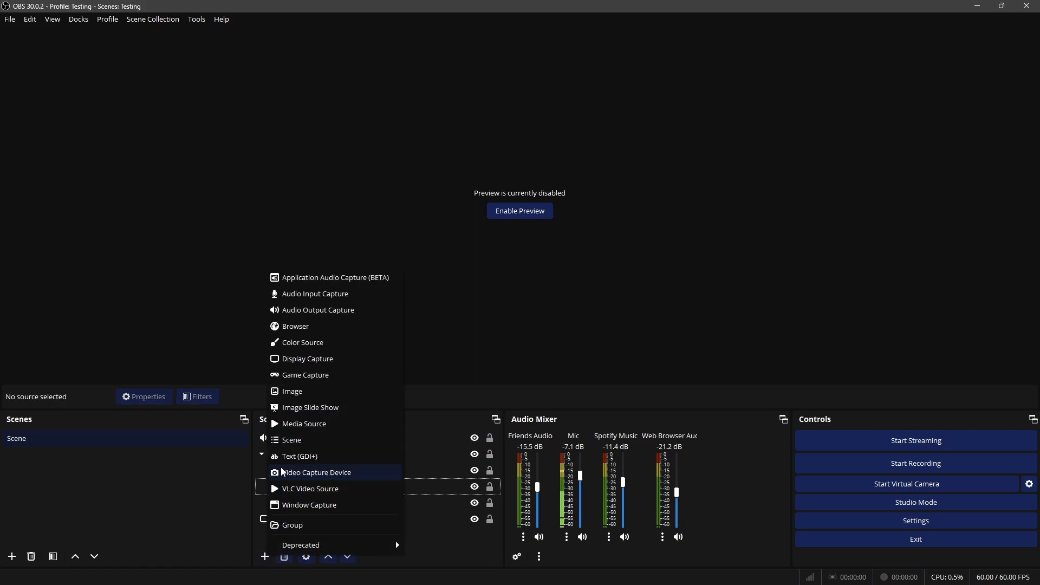
left_click(298, 312)
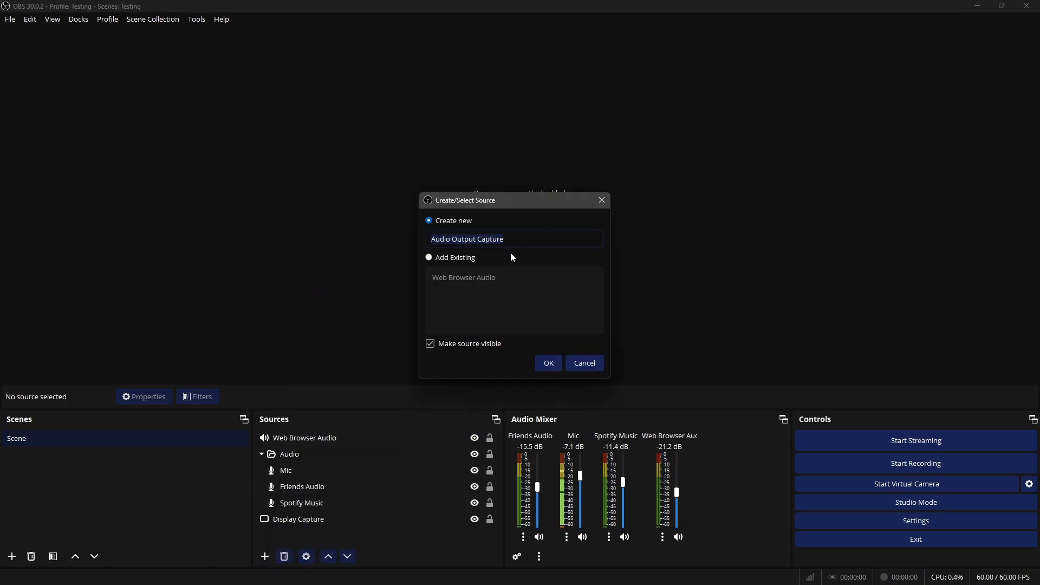
type("Main Au")
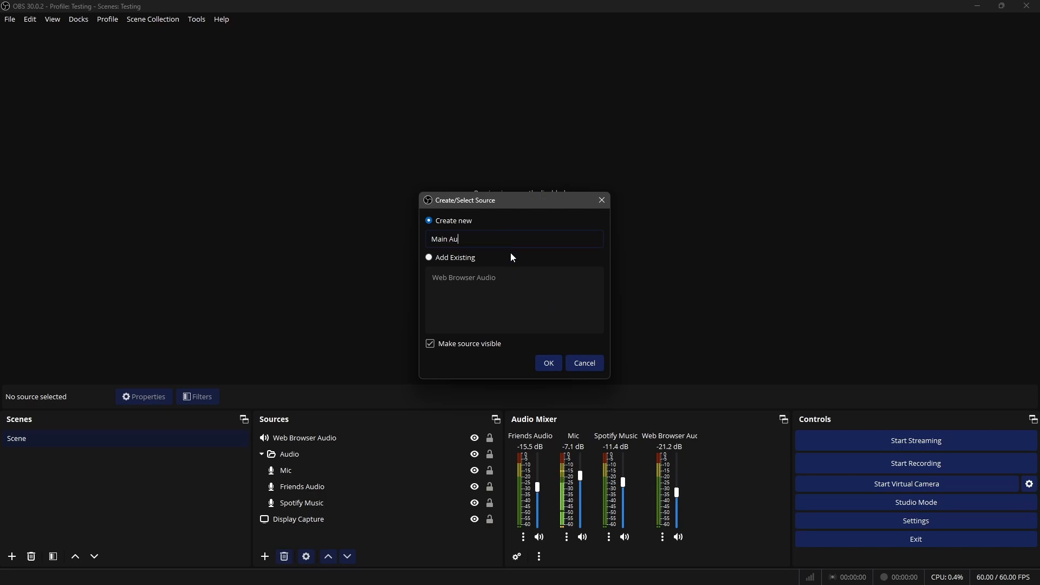
type("dio")
key("Return")
left_click(376, 196)
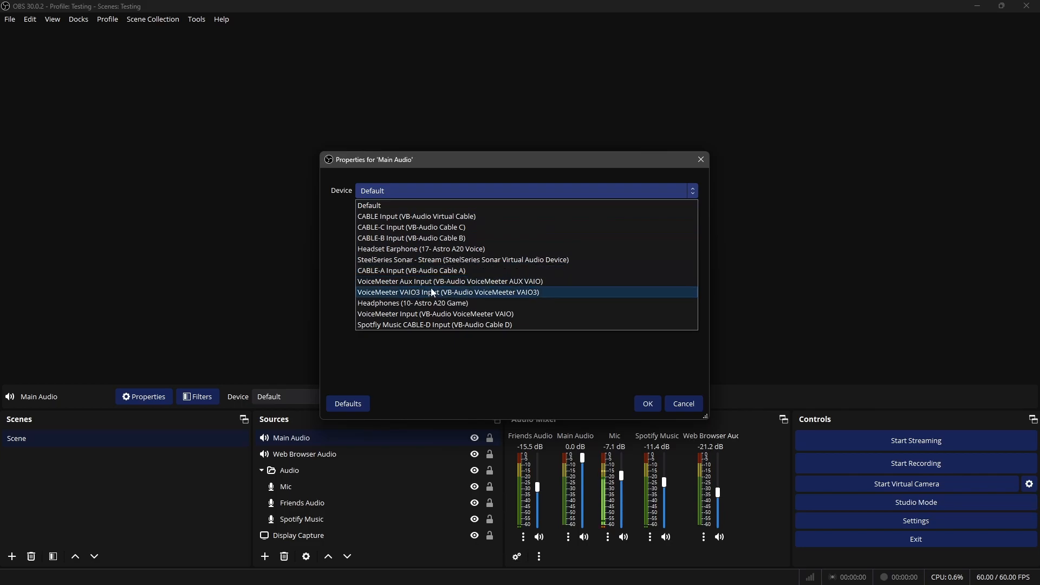
left_click(426, 314)
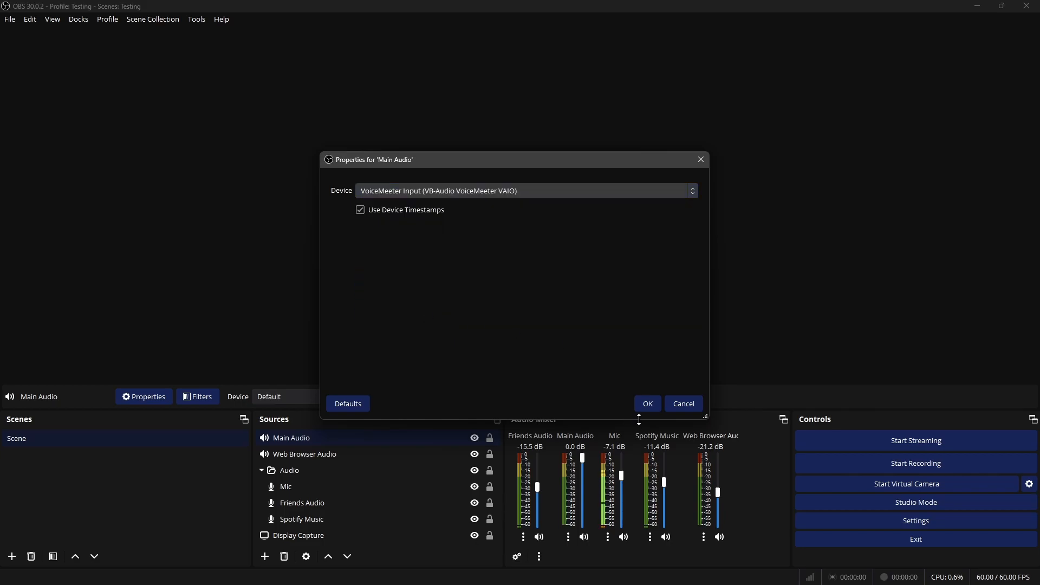
left_click(647, 404)
Place Main Audio and Web Browser Audio in the Audio group, and lower the Main Audio volume to -9.1 dB
left_click_drag(306, 444, 320, 473)
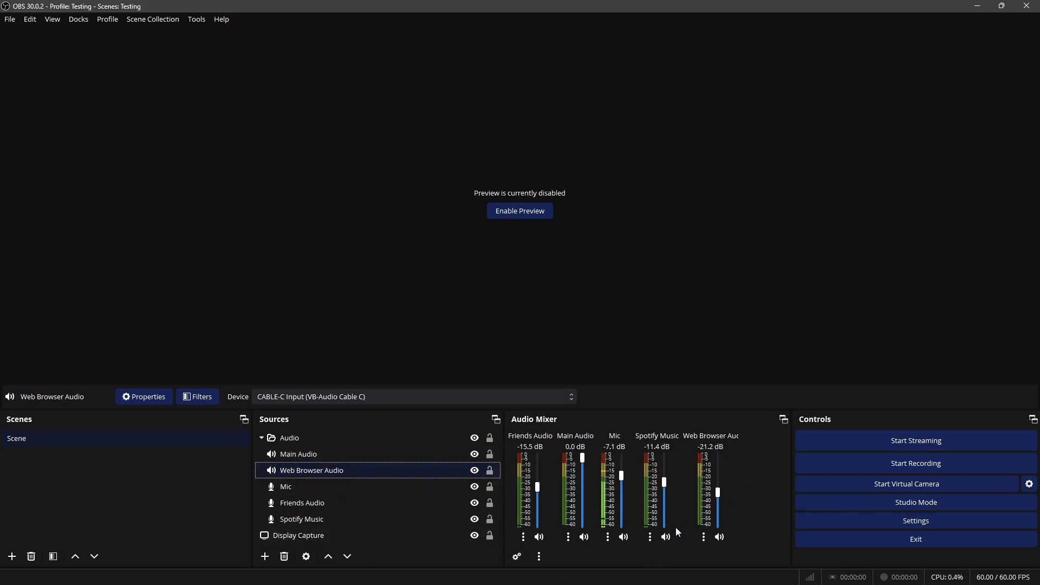
left_click_drag(583, 459, 586, 482)
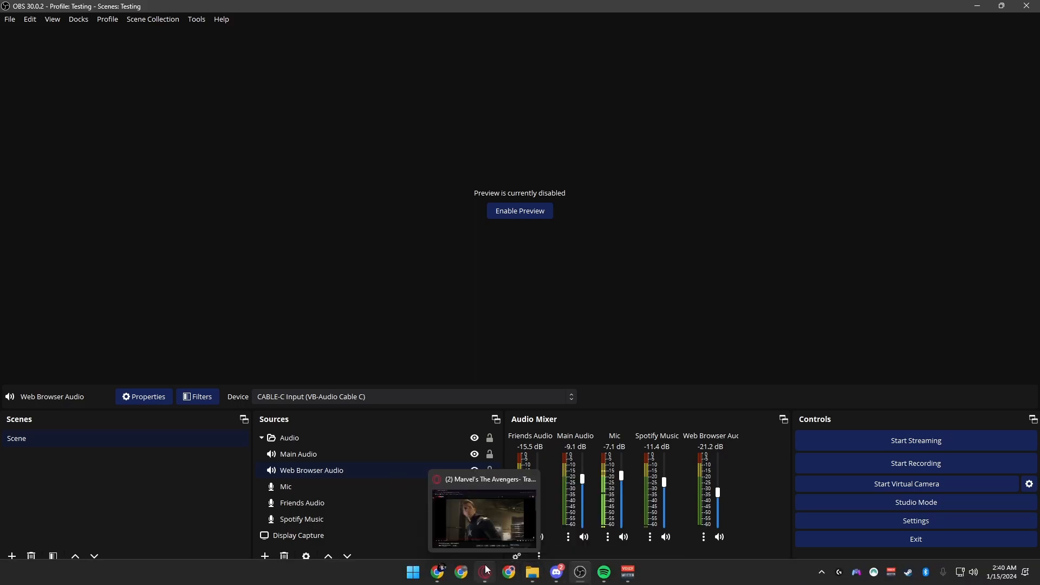
Close the Opera GX browser, check the Main Audio strip in Voicemeeter, and return to OBS
left_click(485, 572)
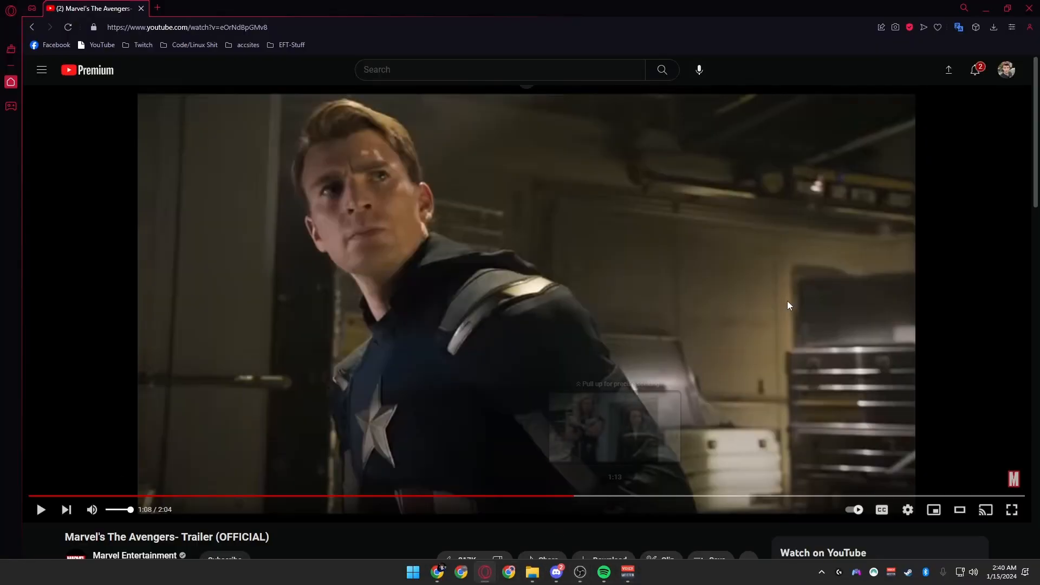
left_click(1031, 7)
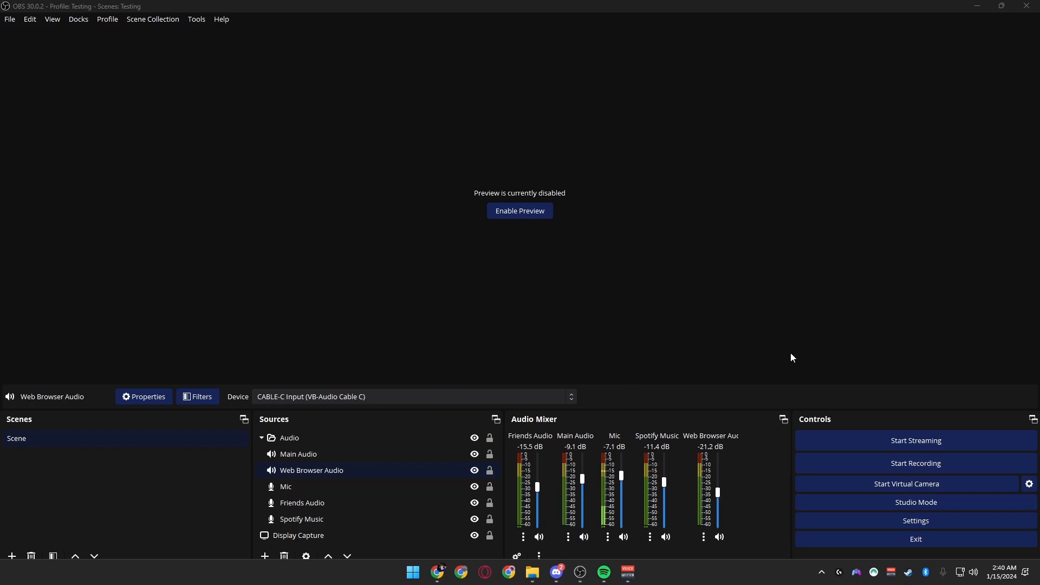
left_click(979, 5)
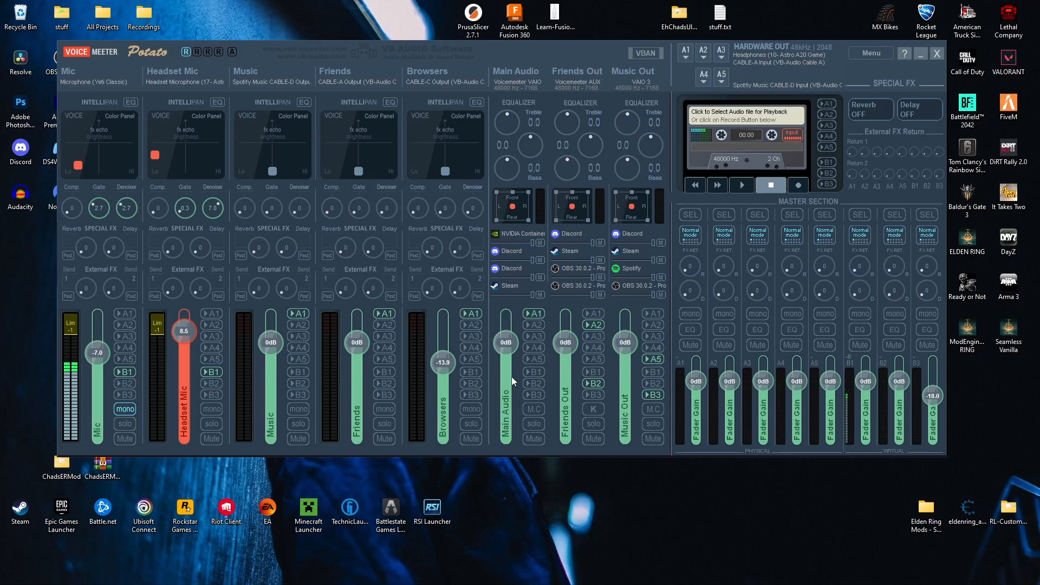
left_click(581, 572)
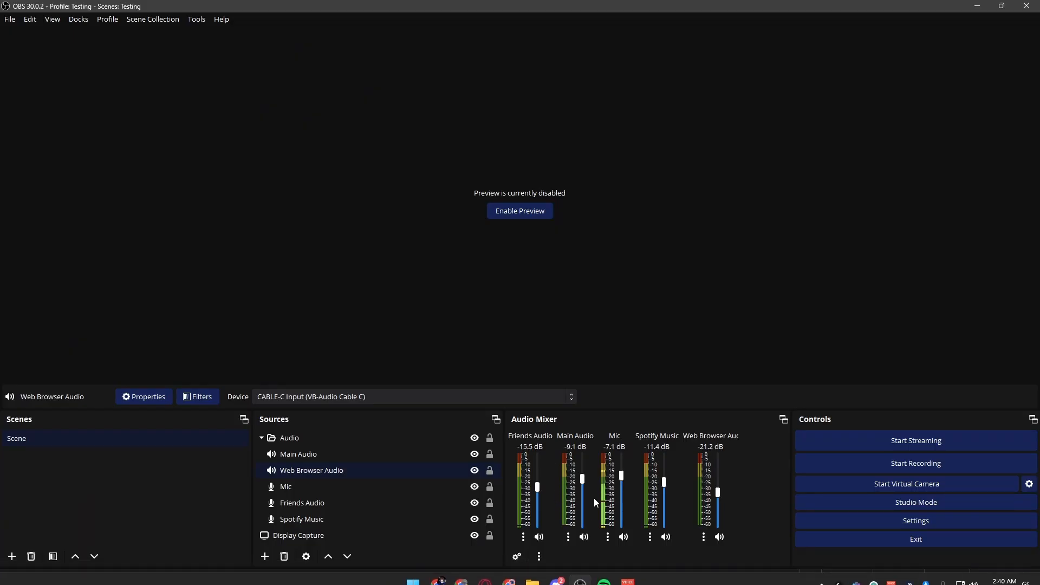
Set the Main Audio volume to -12.2 dB and the Friends Audio volume to -14.0 dB in the OBS mixer
left_click_drag(584, 478, 585, 493)
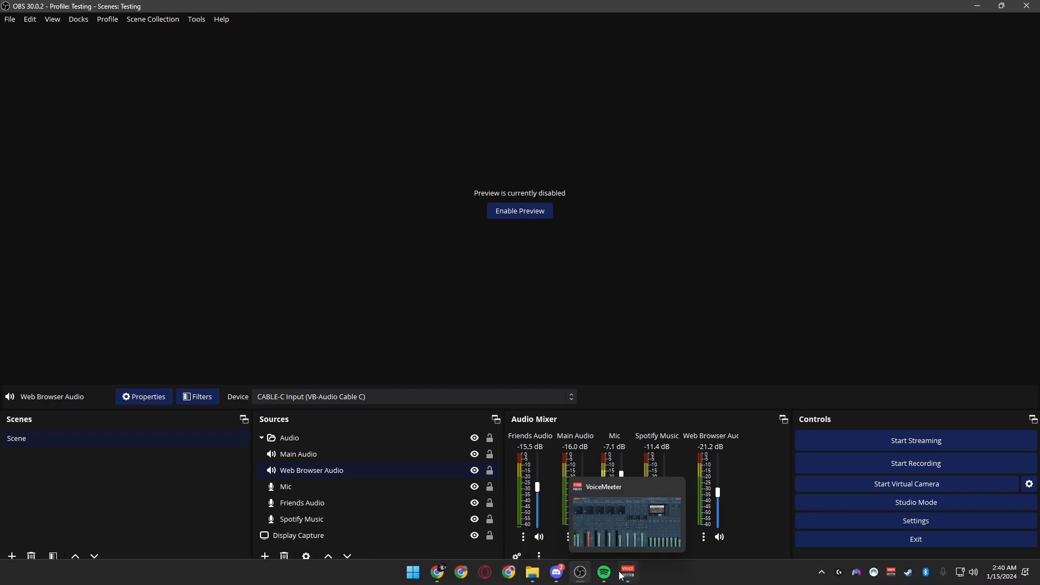
left_click(623, 573)
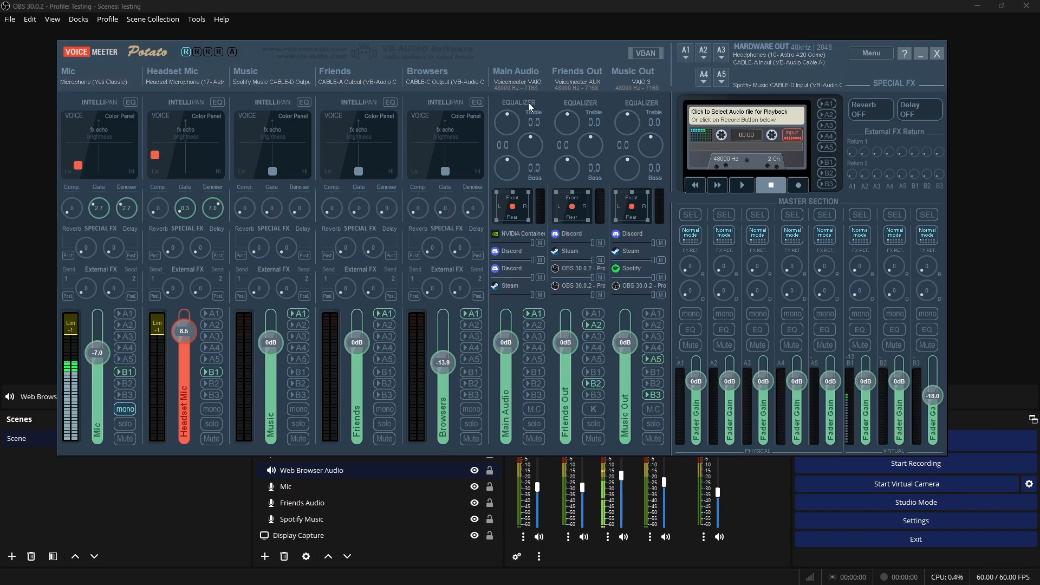
left_click(921, 54)
scroll(590, 487, "up", 3)
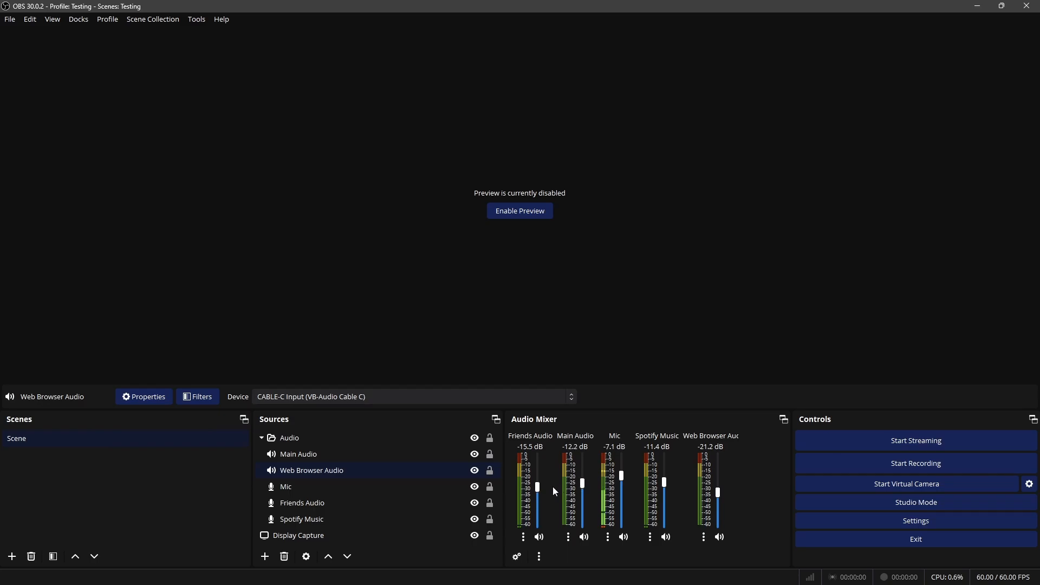
scroll(538, 489, "down", 2)
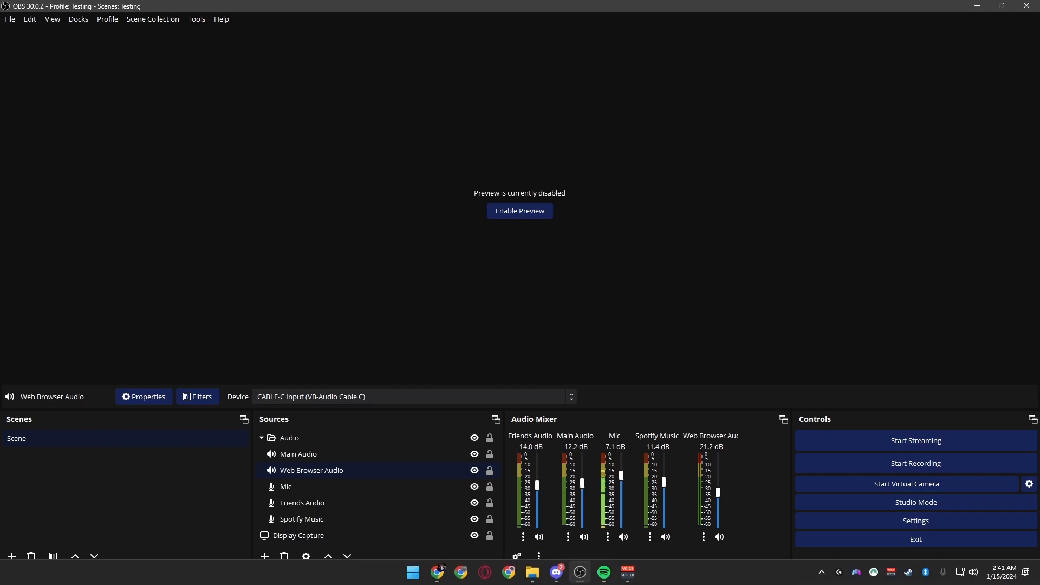
Switch to Voicemeeter, reset the fader gain of the B3 bus in the master section, and return to OBS
left_click(628, 572)
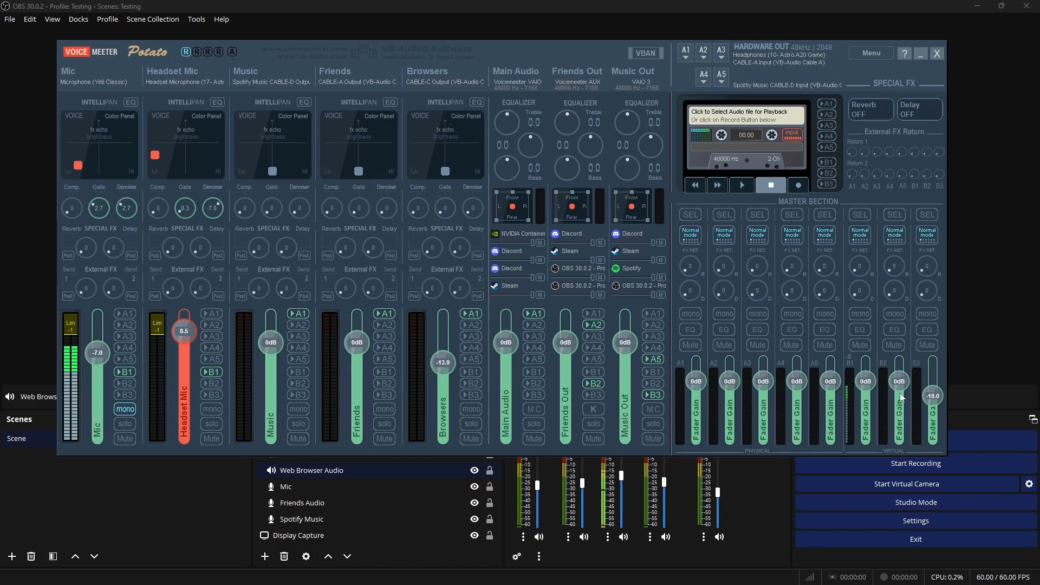
double_click(935, 400)
left_click(737, 539)
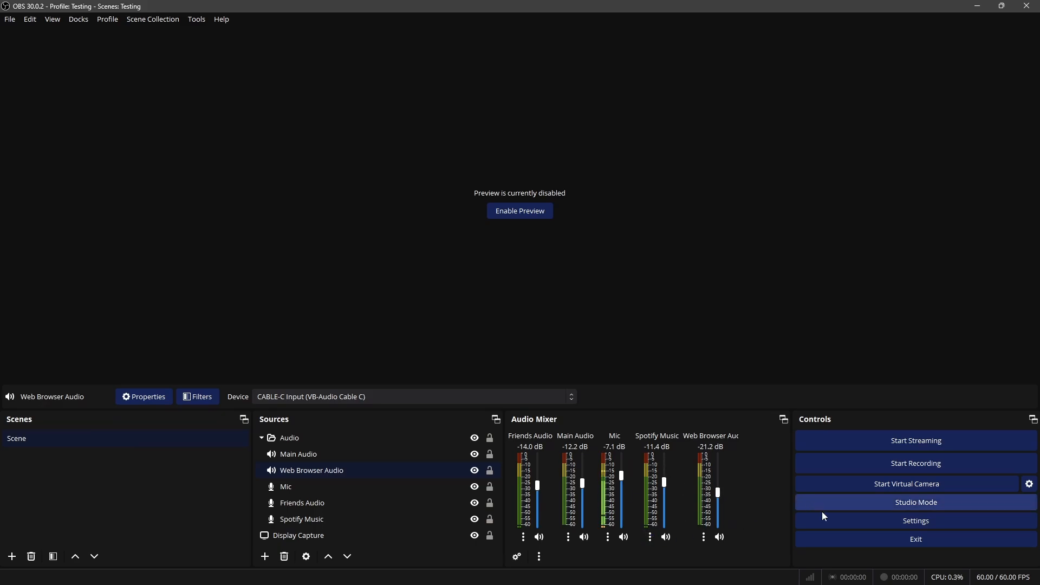
Set the OBS output mode to Advanced, keep Matroska Video (.mkv) as the recording format, and apply the settings
left_click(863, 520)
left_click(295, 135)
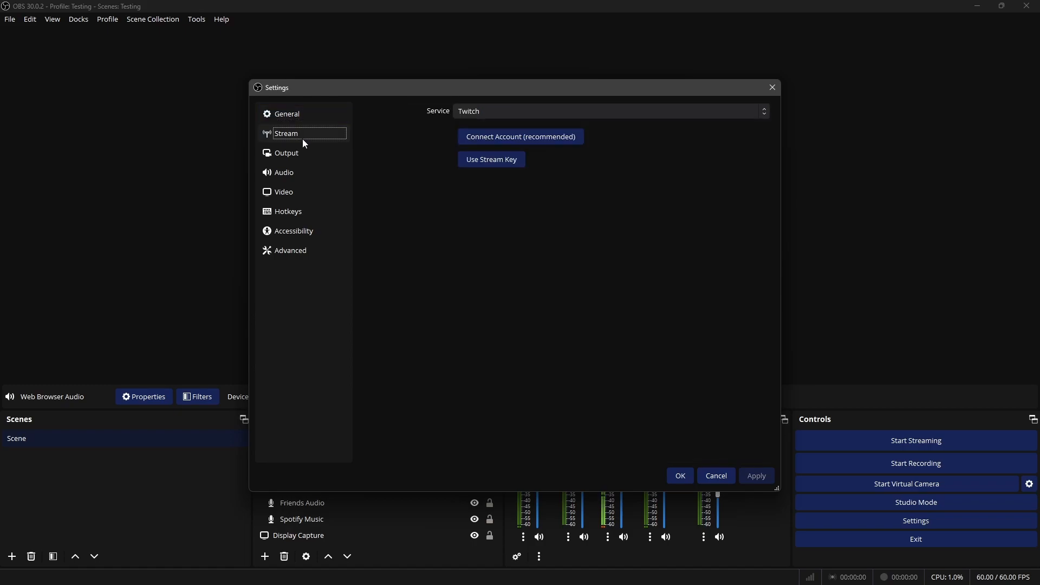
left_click(287, 153)
left_click(510, 111)
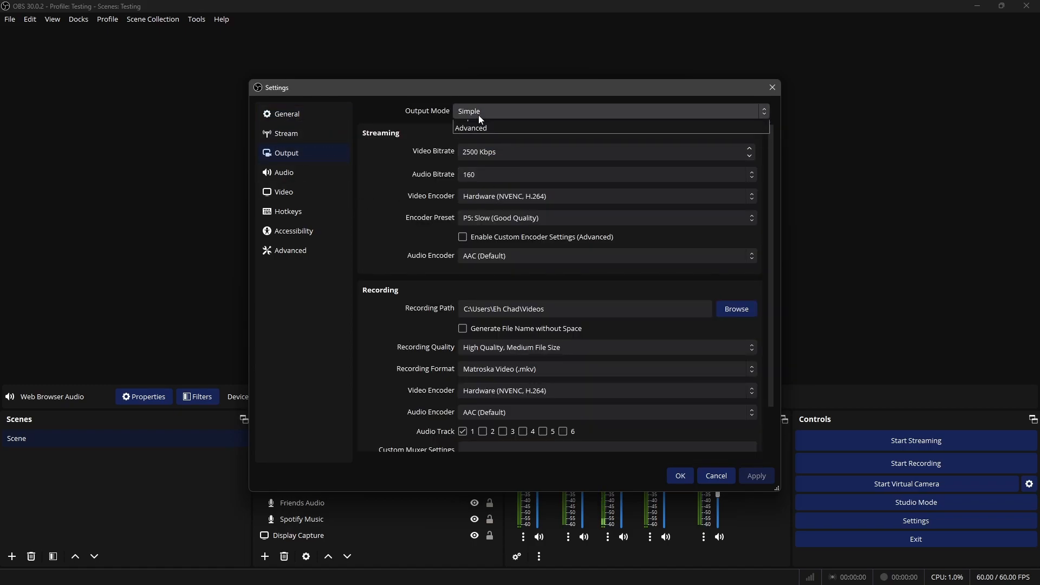
left_click(479, 125)
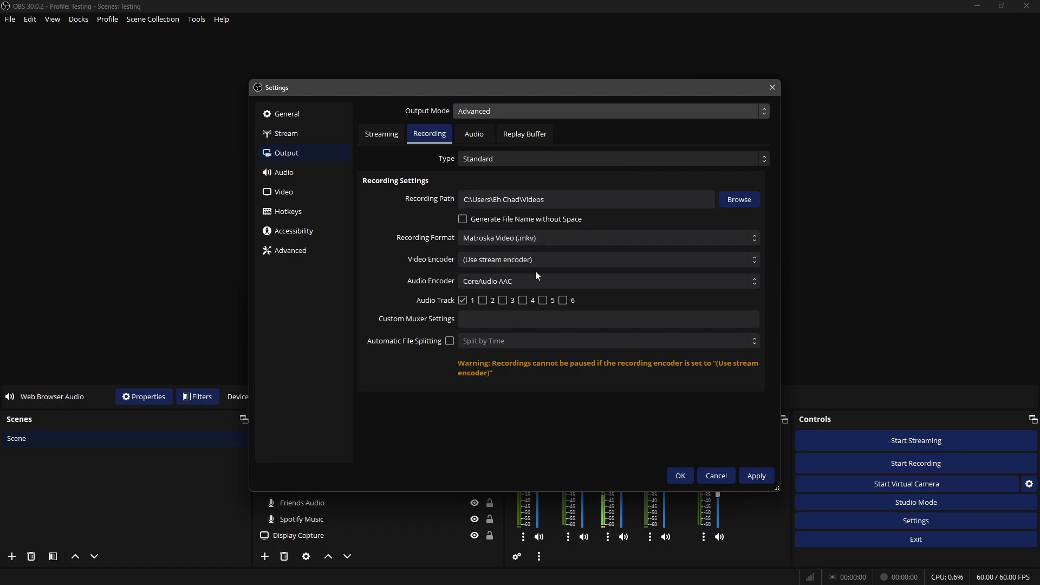
left_click(541, 241)
left_click(522, 268)
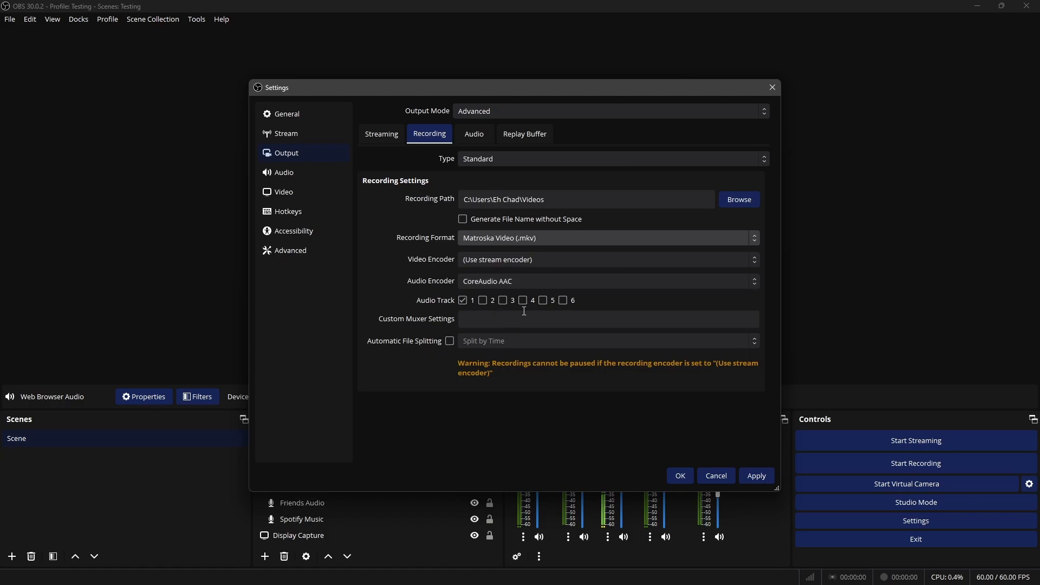
left_click(761, 476)
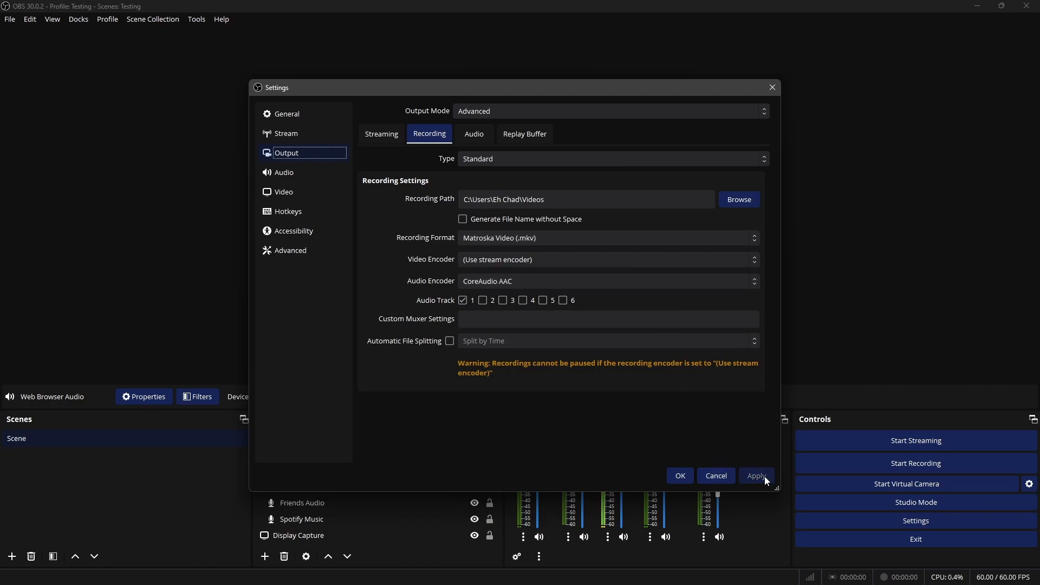
key("Escape")
left_click(703, 536)
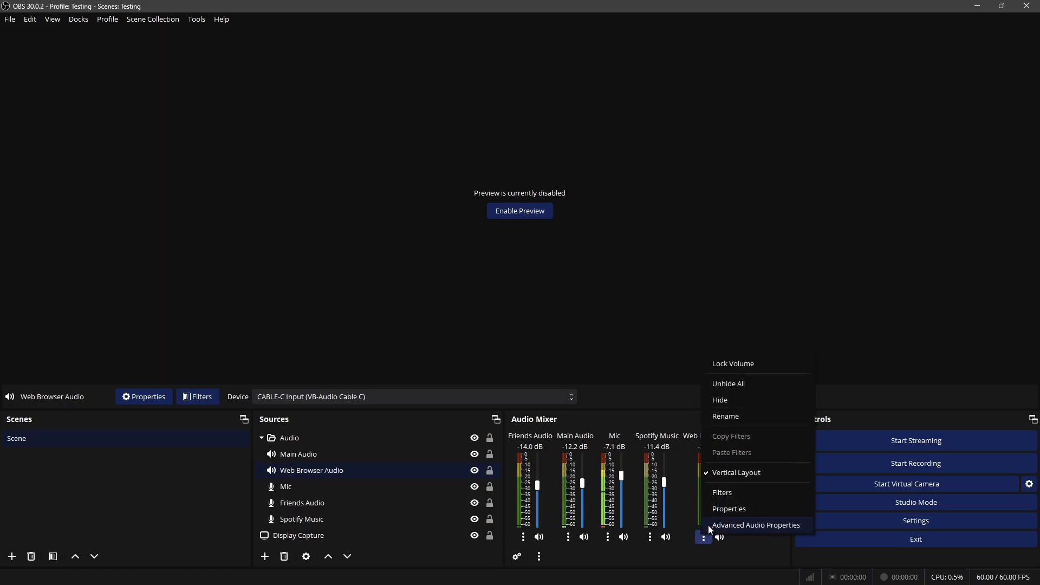
left_click(743, 513)
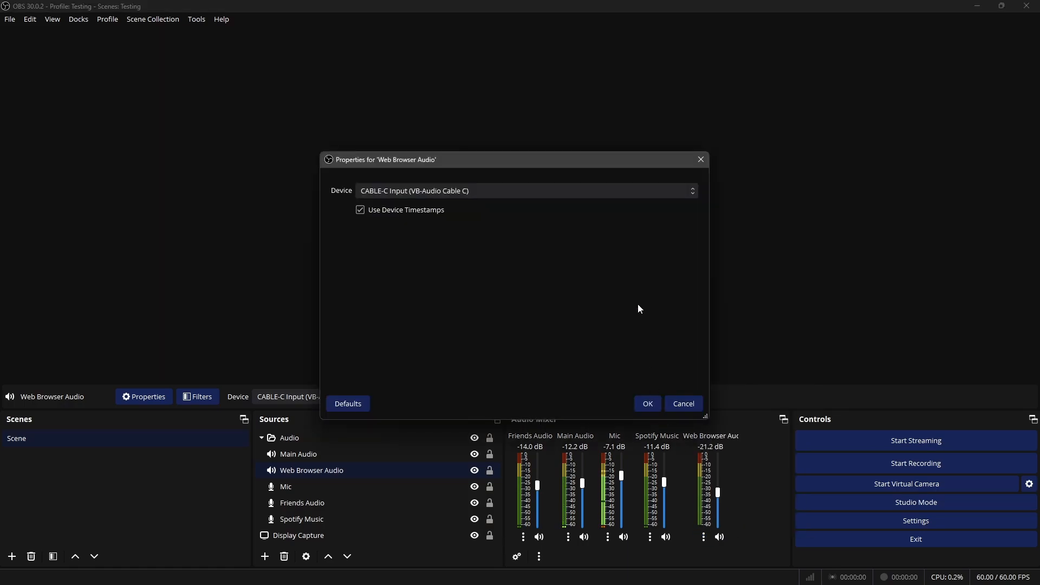
left_click(684, 404)
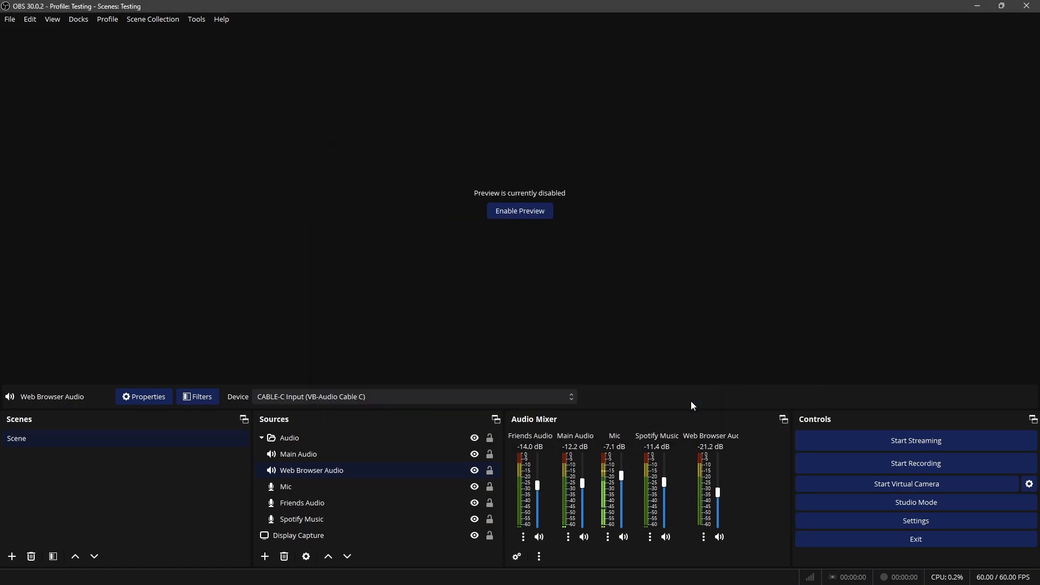
Open the Advanced Audio Properties and enlarge the dialog to show all six track columns
left_click(540, 557)
left_click(519, 556)
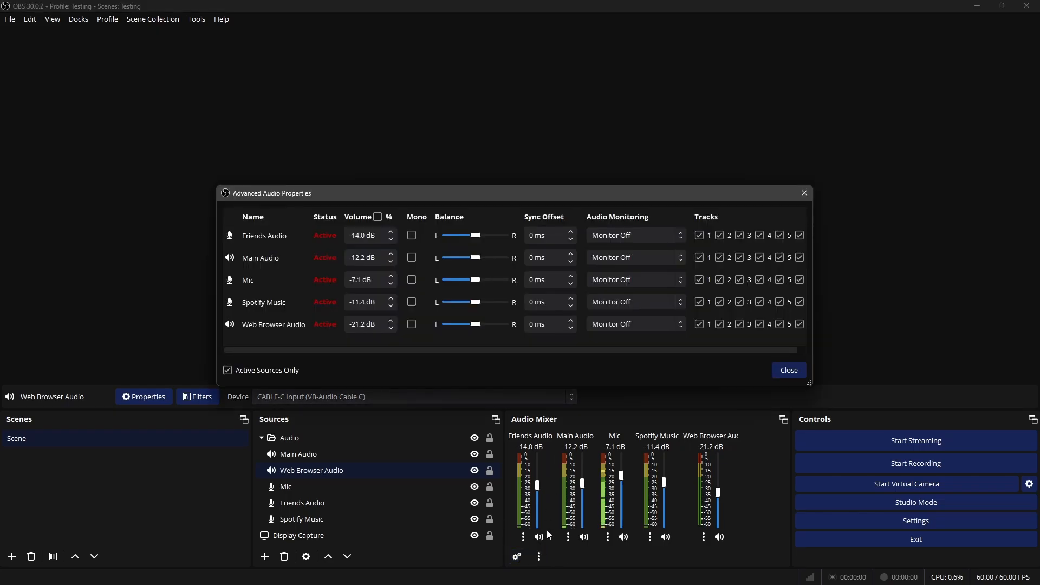
left_click_drag(439, 192, 481, 187)
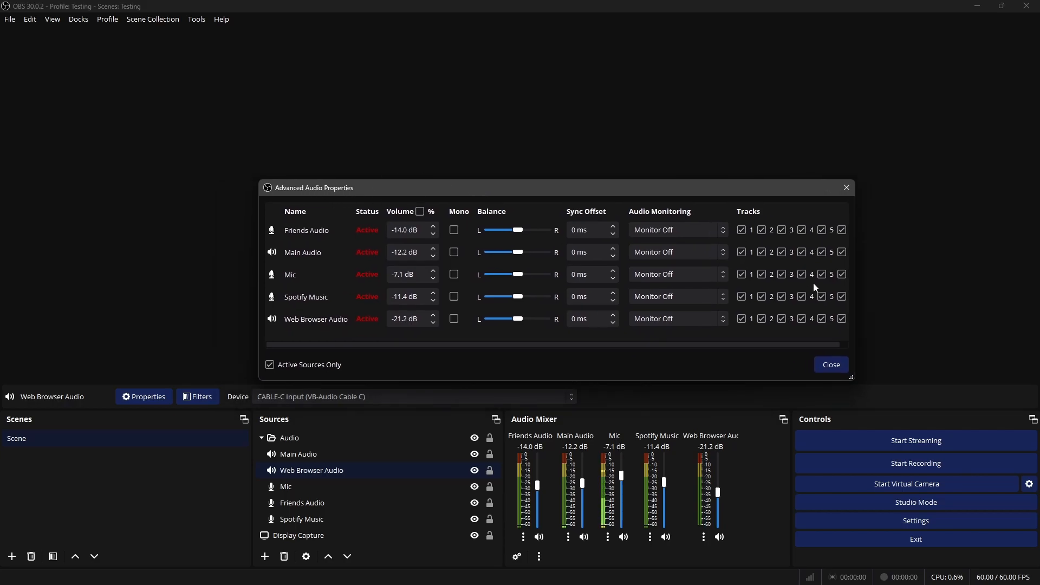
left_click_drag(852, 378, 918, 403)
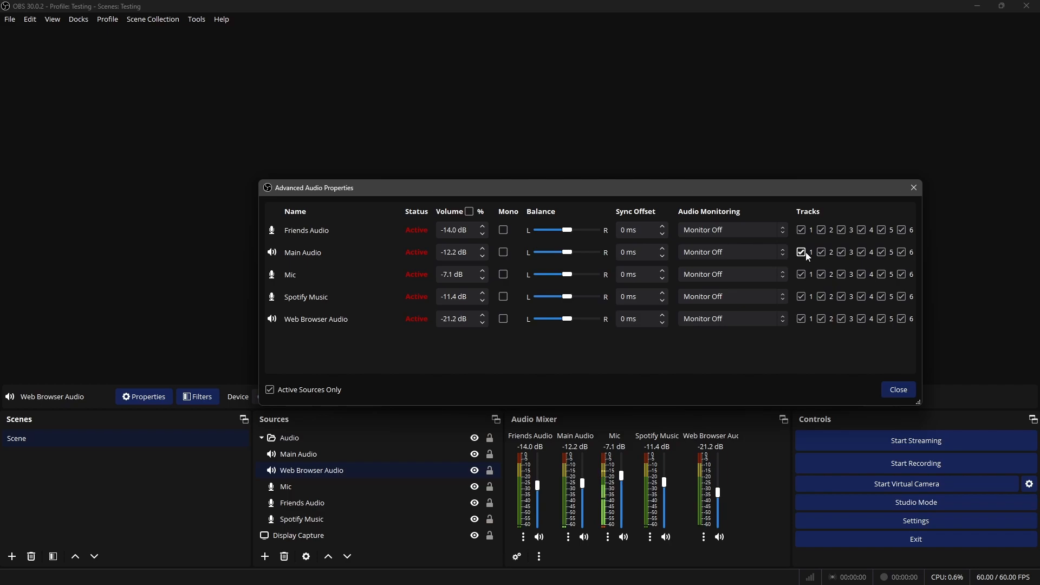
Clear the track assignments of Friends Audio, Main Audio, Mic, Spotify Music and Web Browser Audio
left_click(804, 230)
left_click(903, 230)
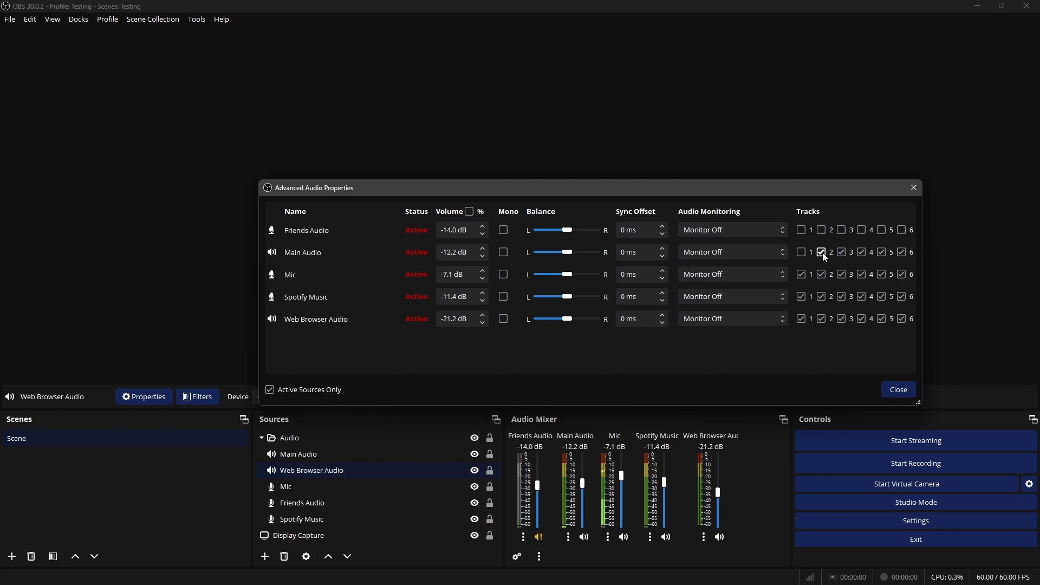
left_click(865, 252)
left_click(886, 253)
left_click(905, 253)
left_click(904, 275)
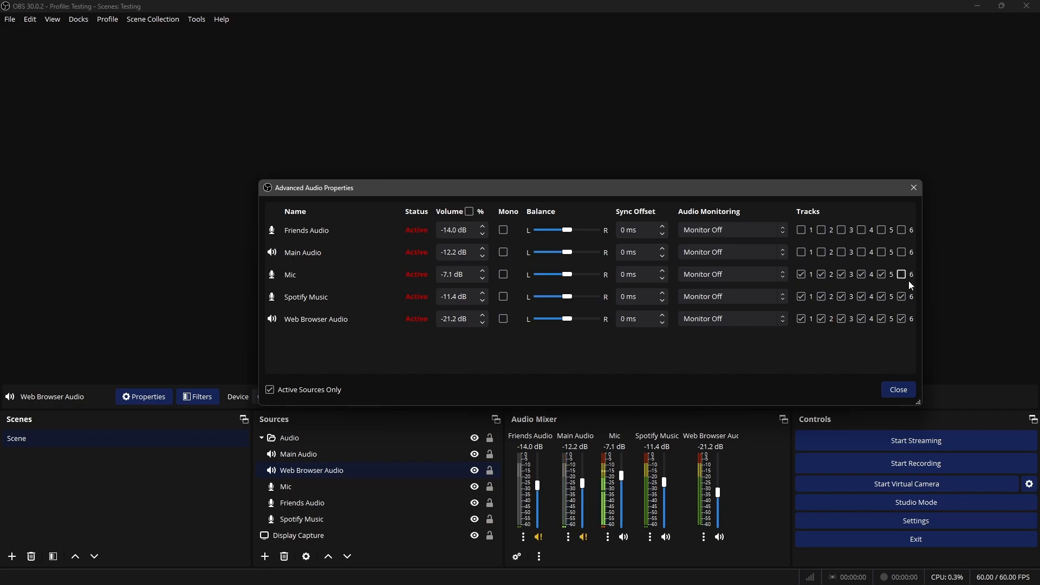
left_click(902, 298)
left_click(861, 275)
left_click(842, 275)
left_click(821, 275)
left_click(801, 275)
left_click(801, 297)
left_click(821, 297)
left_click(842, 297)
left_click(866, 297)
left_click(885, 297)
left_click(882, 319)
left_click(803, 323)
Assign separate tracks: Mic to 1, Main Audio to 2, Spotify Music to 3, Friends Audio to 4 and Web Browser Audio to 5
left_click(802, 274)
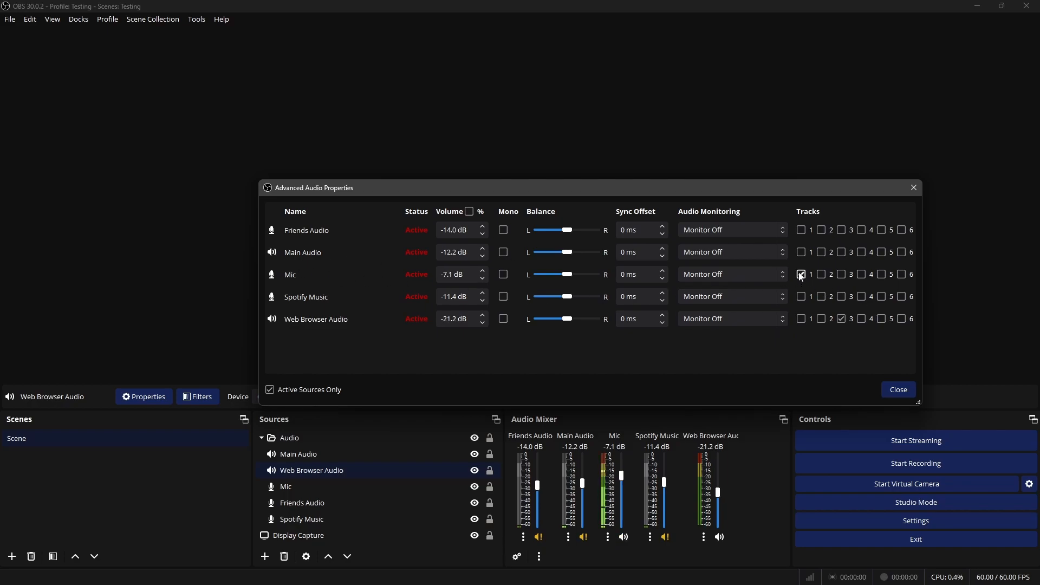
left_click(822, 253)
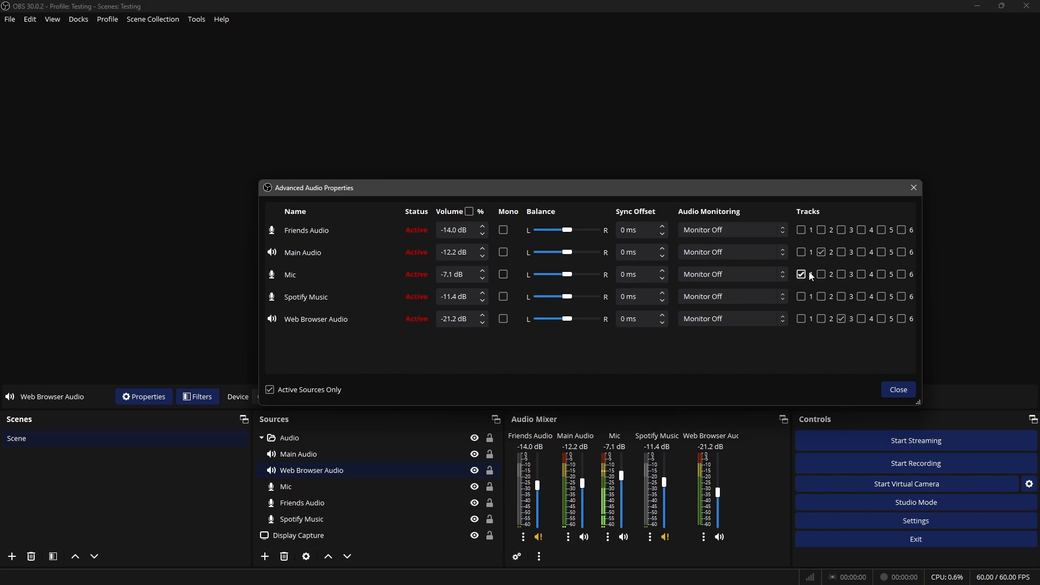
left_click(844, 298)
left_click(843, 320)
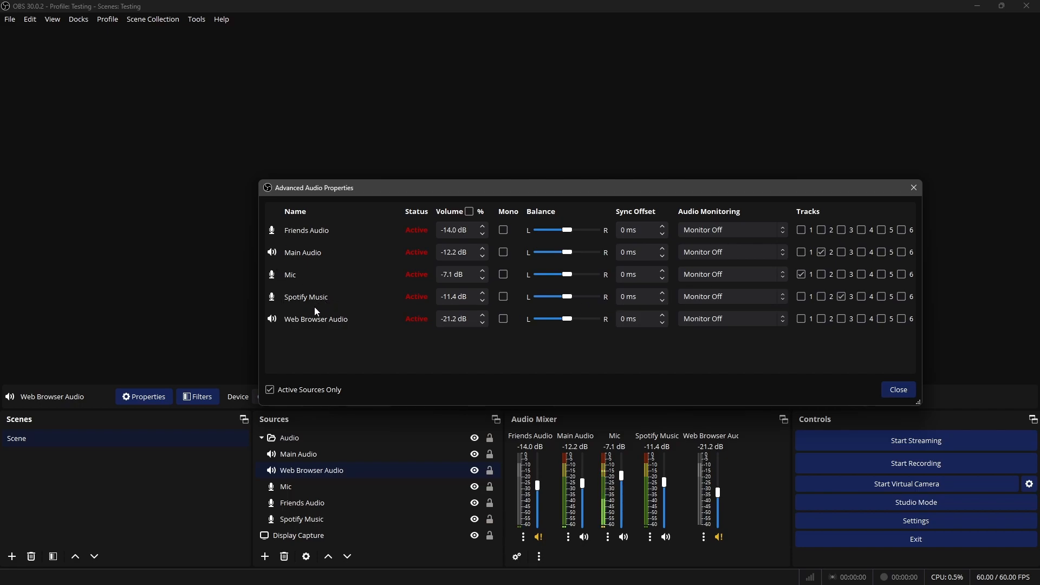
left_click(862, 323)
left_click(864, 323)
left_click(885, 323)
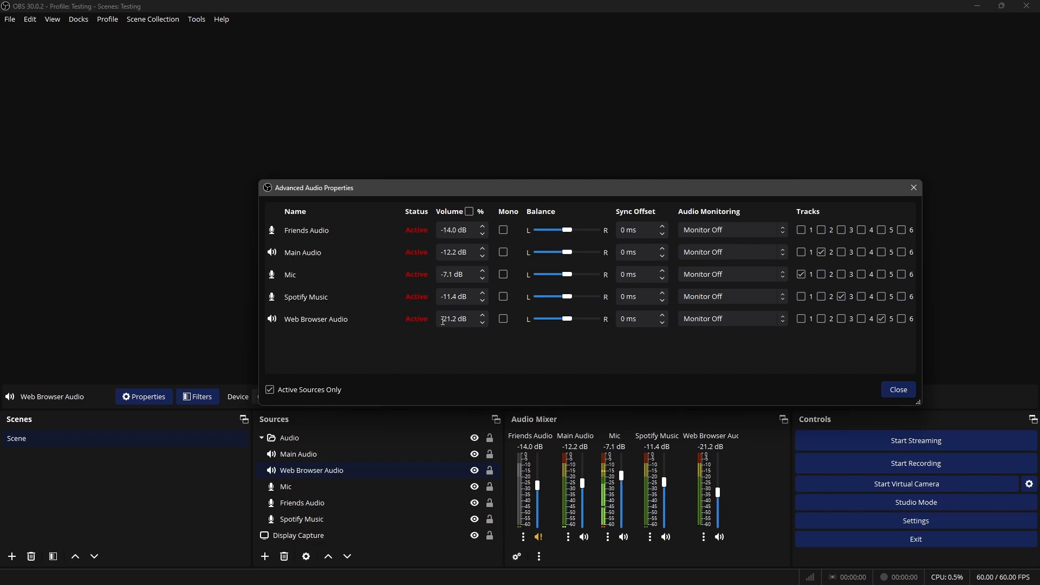
left_click(865, 232)
Try a different track order: Friends Audio on 1, Main Audio on 2, Mic on 3, Spotify Music on 4, Web Browser Audio on 5
left_click(802, 274)
left_click(824, 253)
left_click(846, 297)
left_click(866, 230)
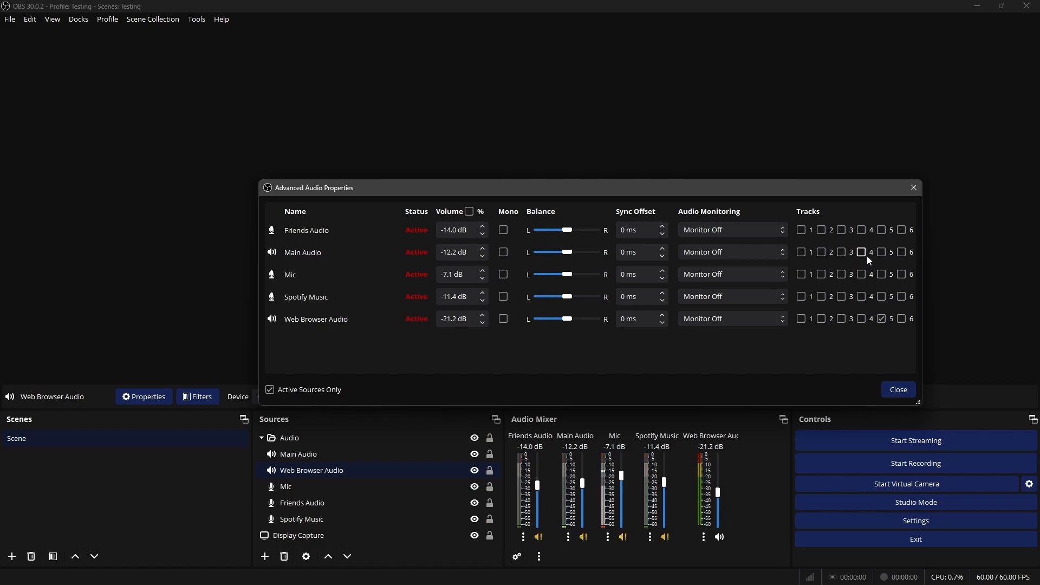
left_click(882, 320)
left_click(805, 231)
left_click(824, 252)
left_click(845, 275)
left_click(865, 297)
left_click(882, 320)
Restore the track order Mic 1, Main Audio 2, Spotify Music 3, Friends Audio 4, Web Browser Audio 5, and close the audio properties
left_click(801, 276)
left_click(801, 230)
left_click(842, 275)
left_click(822, 252)
left_click(863, 298)
left_click(883, 320)
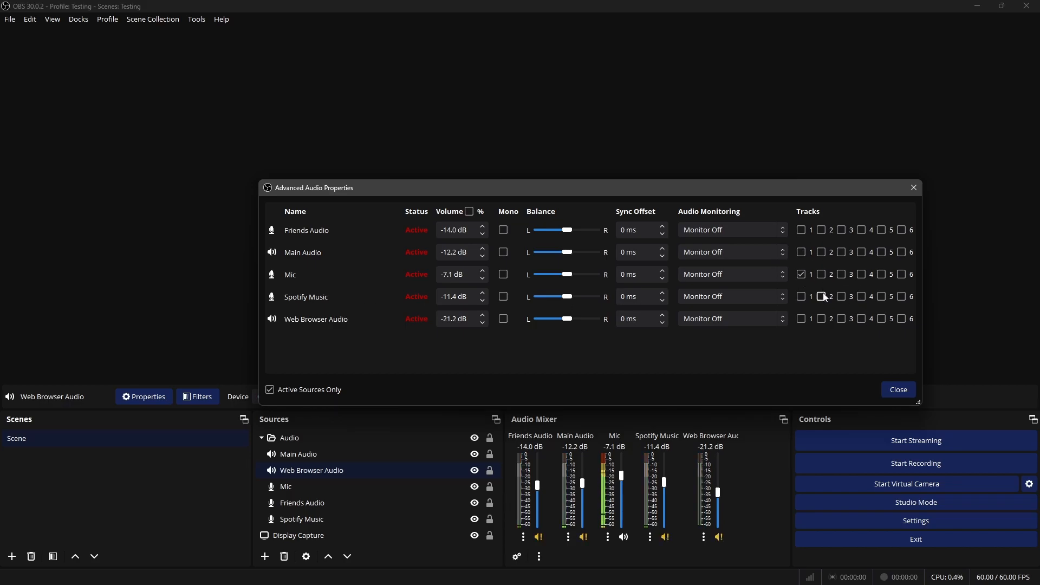
left_click(822, 253)
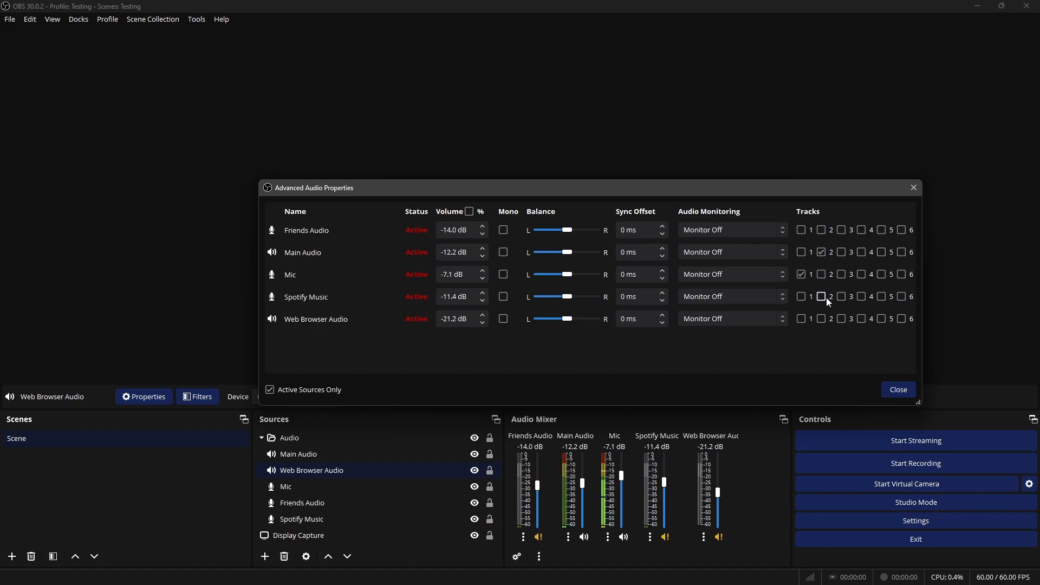
left_click(840, 296)
left_click(862, 231)
left_click(881, 320)
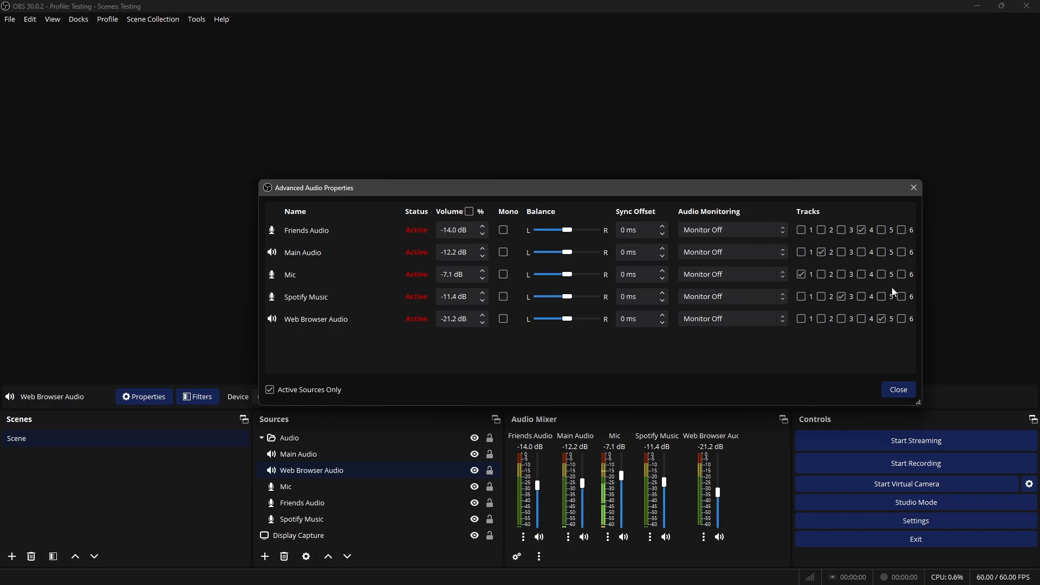
left_click(908, 393)
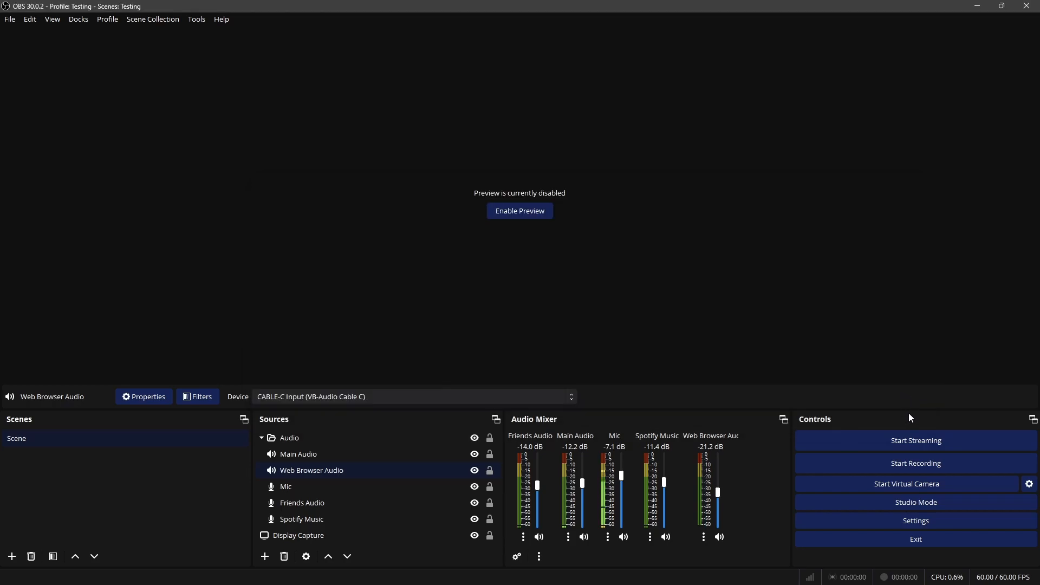
Enable audio tracks 2, 3, 4 and 5 alongside track 1 in the recording output settings, and apply
left_click(918, 525)
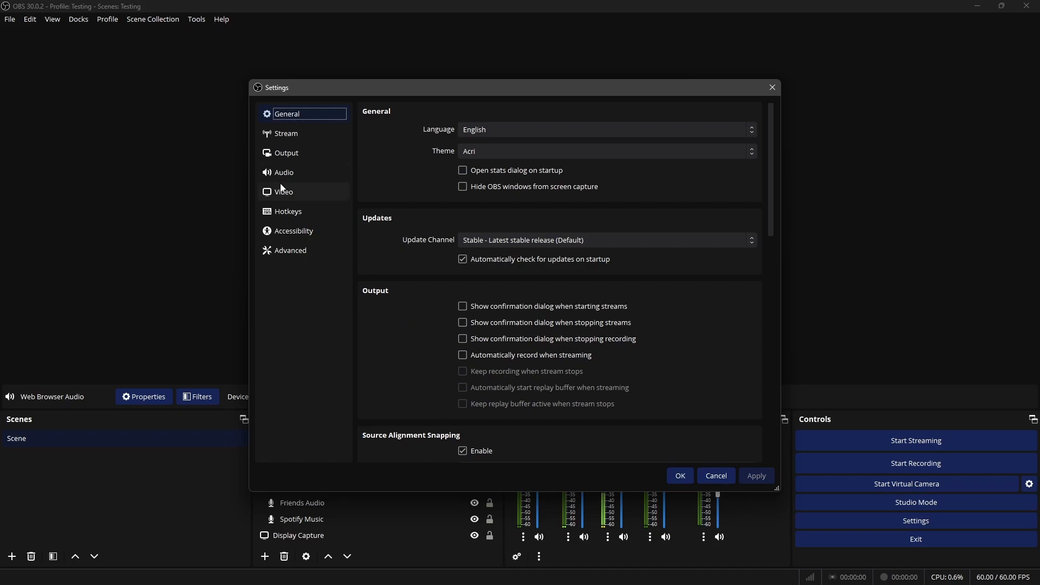
left_click(291, 174)
left_click(325, 155)
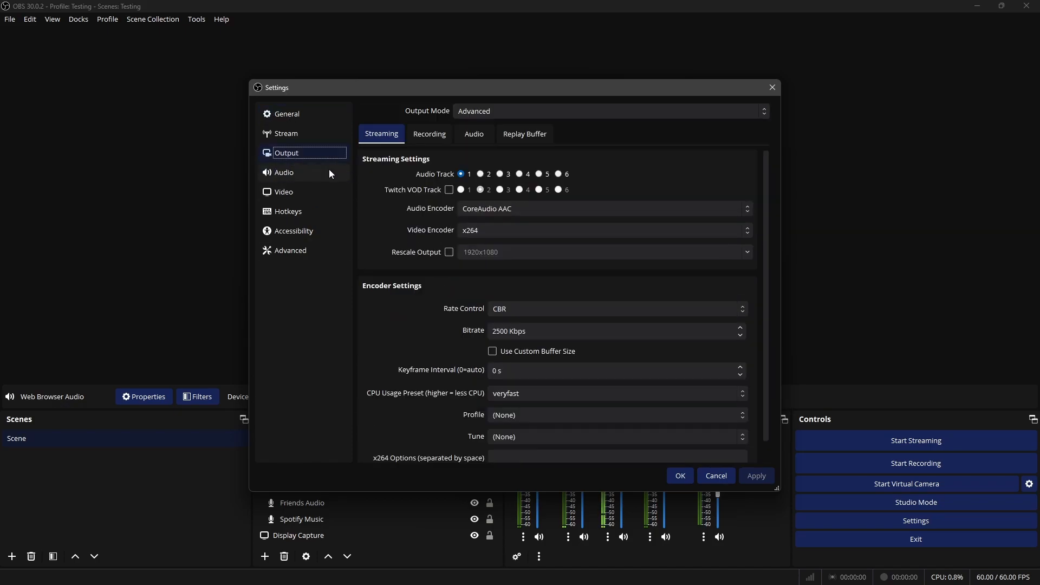
left_click(428, 136)
left_click(482, 300)
left_click(503, 300)
left_click(523, 300)
left_click(543, 300)
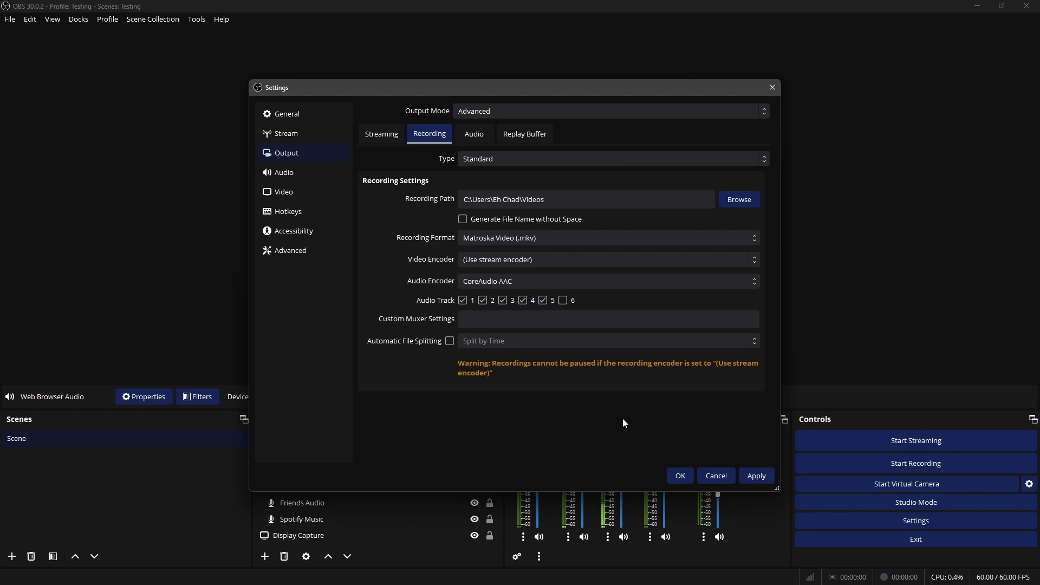
left_click(755, 475)
Enable the Twitch VOD Track on track 2 in the streaming output settings
left_click(386, 142)
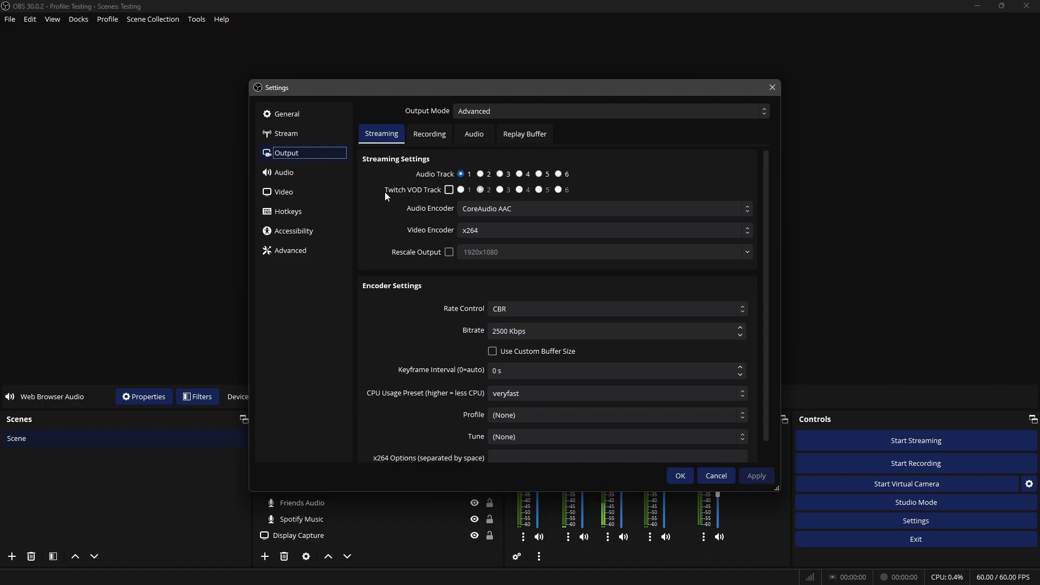
left_click(450, 191)
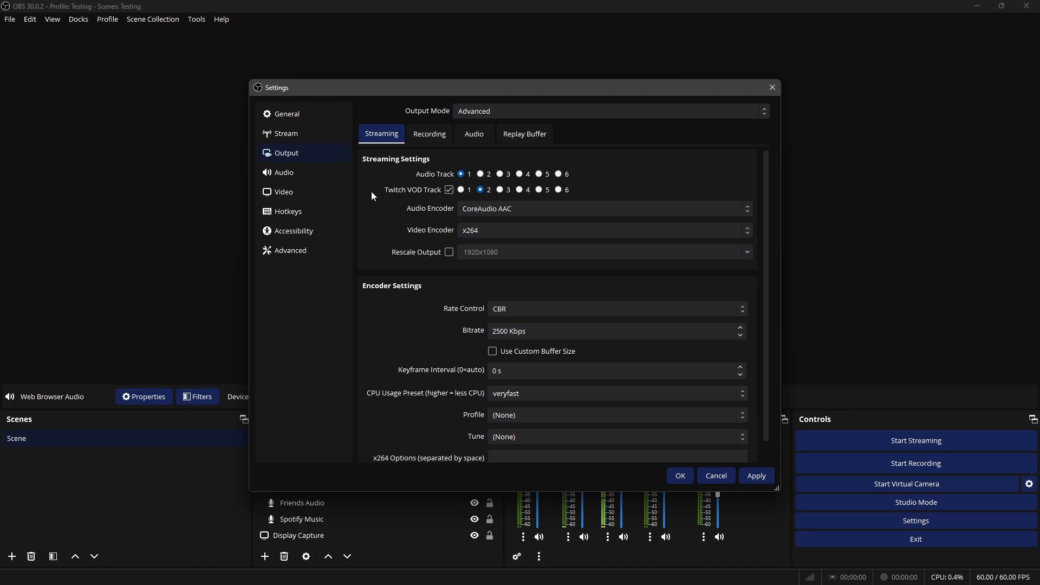
Set the Twitch VOD Track to 6 in the streaming output settings and apply the change
left_click(558, 190)
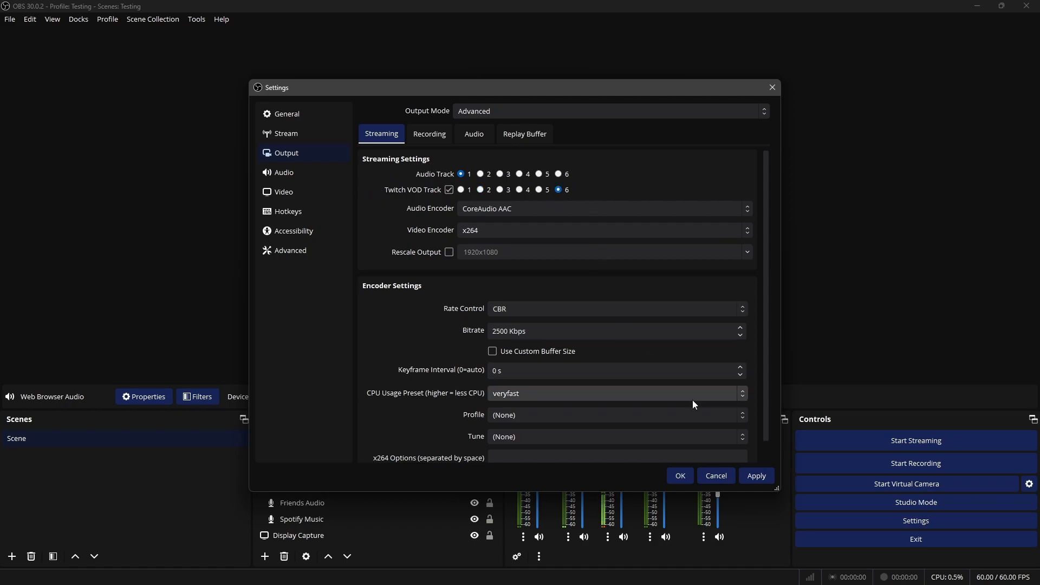
left_click(757, 476)
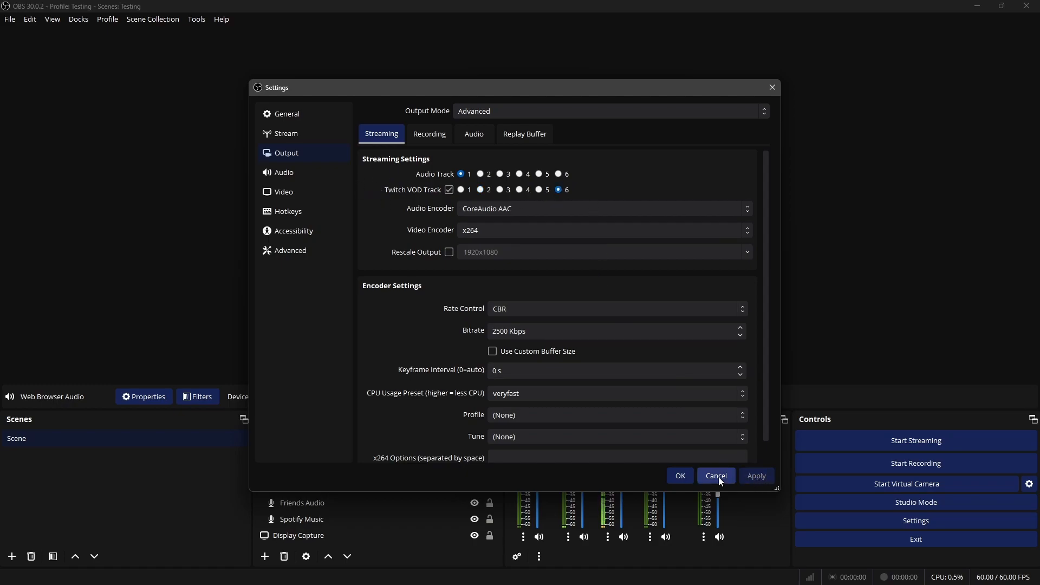
left_click(688, 475)
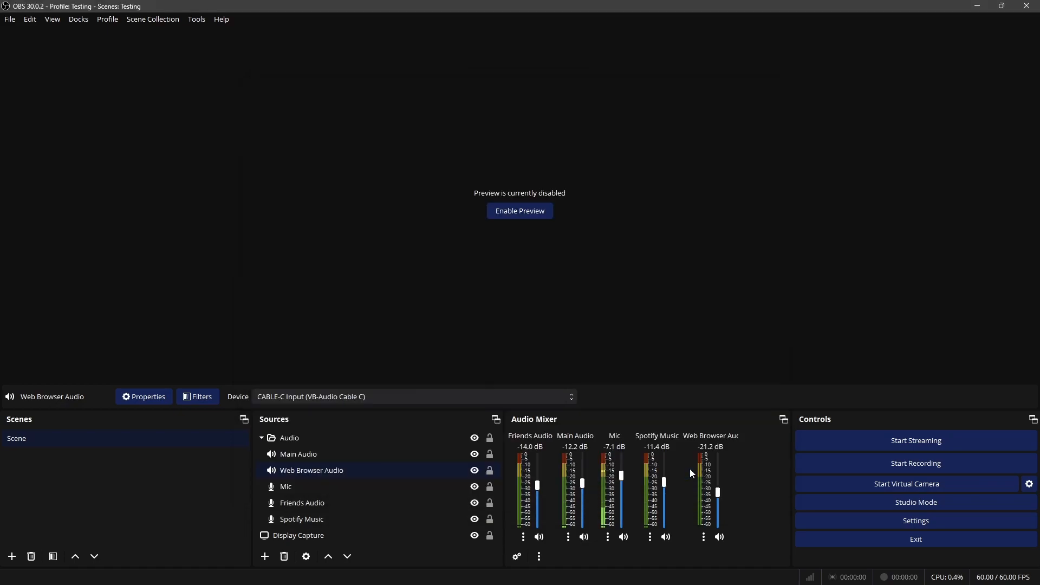
Add Mic, Main Audio and Friends Audio to track 6 in the advanced audio properties
left_click(517, 558)
left_click_drag(714, 195, 648, 193)
left_click_drag(738, 381, 912, 446)
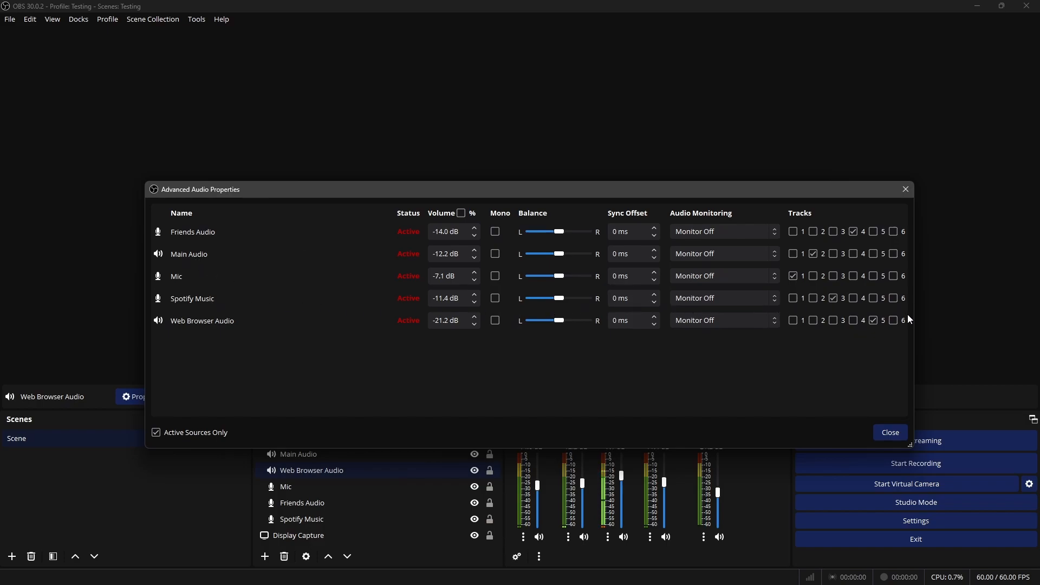
left_click(898, 276)
left_click(898, 254)
left_click(884, 435)
Review the streaming Audio Track and Twitch VOD Track selections in the output settings
left_click(901, 521)
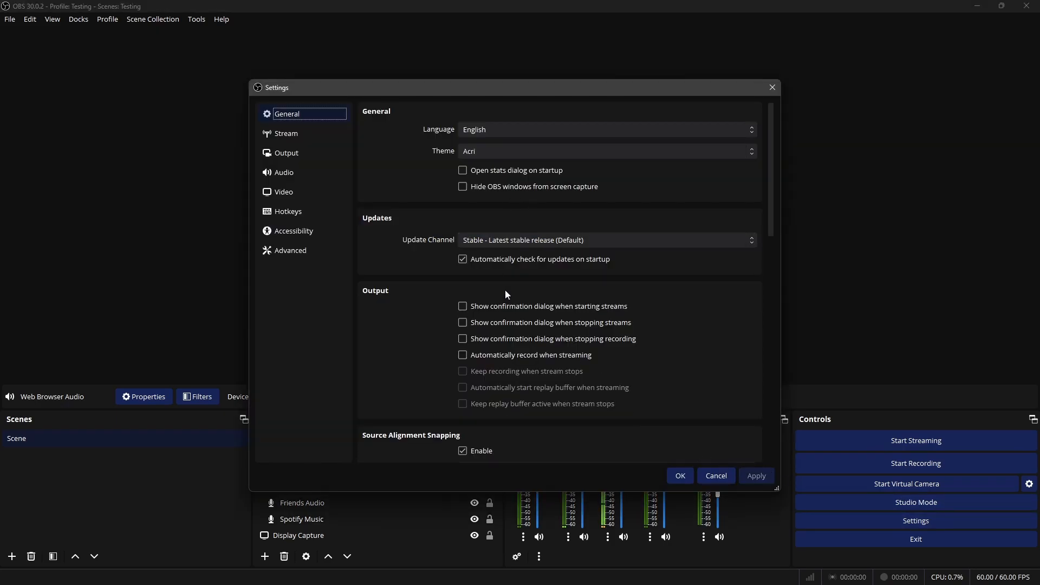
left_click(285, 157)
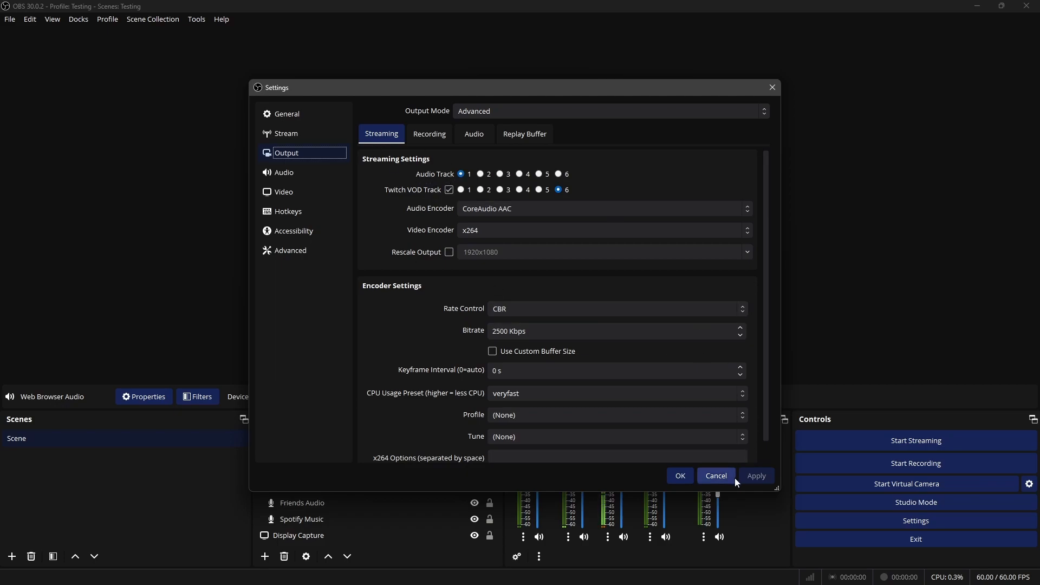
left_click(499, 174)
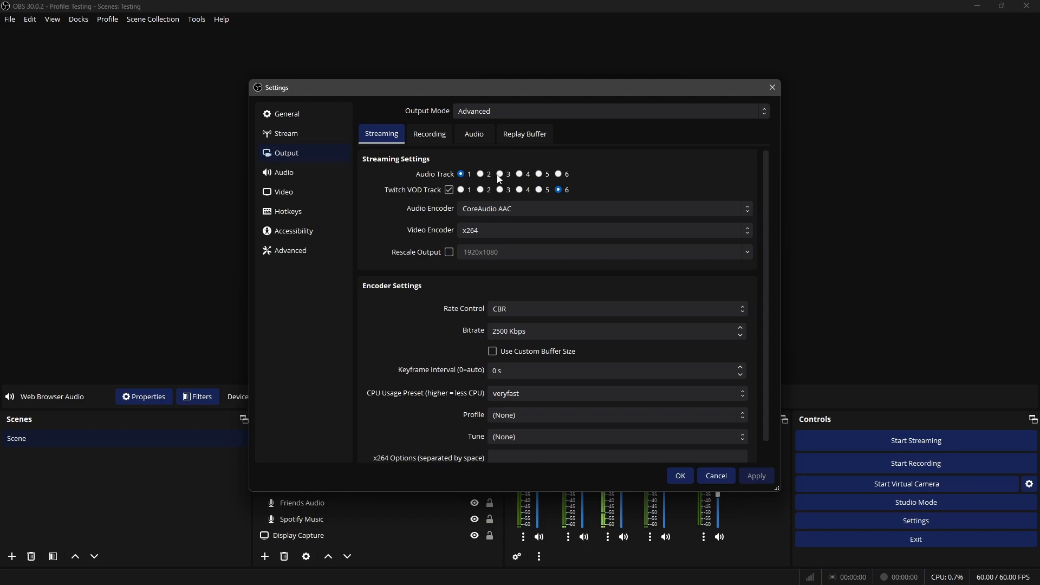
left_click(461, 175)
left_click(764, 476)
left_click(716, 476)
Assign all five audio sources to track 1 only in the advanced audio properties, clearing their other tracks
left_click(517, 556)
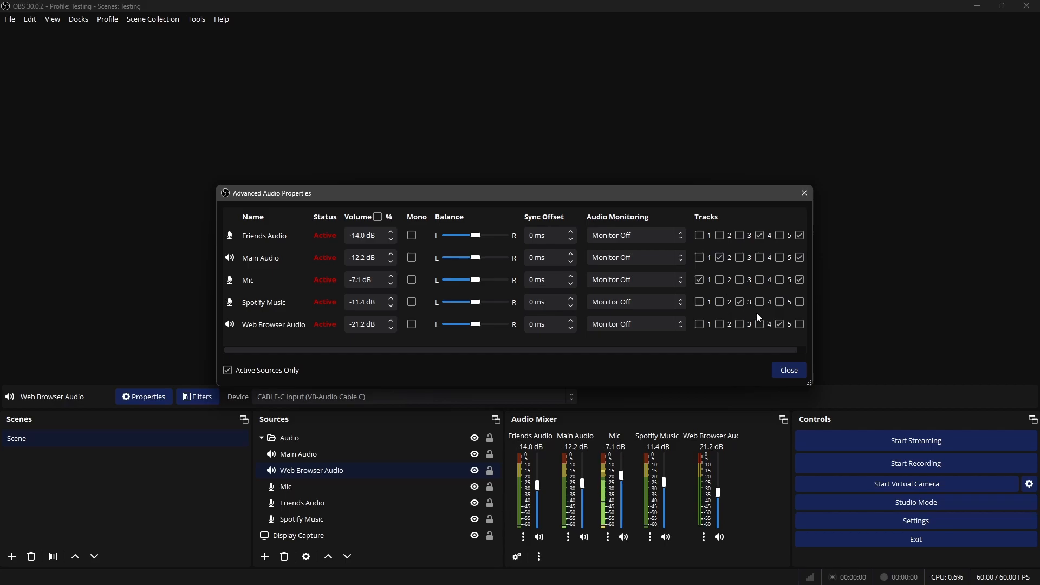
left_click(699, 302)
left_click(740, 301)
left_click(701, 324)
left_click(700, 257)
left_click(700, 235)
left_click(720, 258)
left_click(761, 238)
left_click(800, 236)
left_click(800, 257)
left_click(801, 280)
left_click(780, 324)
Add Mic, Main Audio and Friends Audio to track 2, leaving out Spotify Music and Web Browser Audio
left_click(720, 280)
left_click(720, 258)
left_click(720, 235)
Set the Twitch VOD Track to 2 in the streaming output settings
left_click(905, 520)
left_click(284, 153)
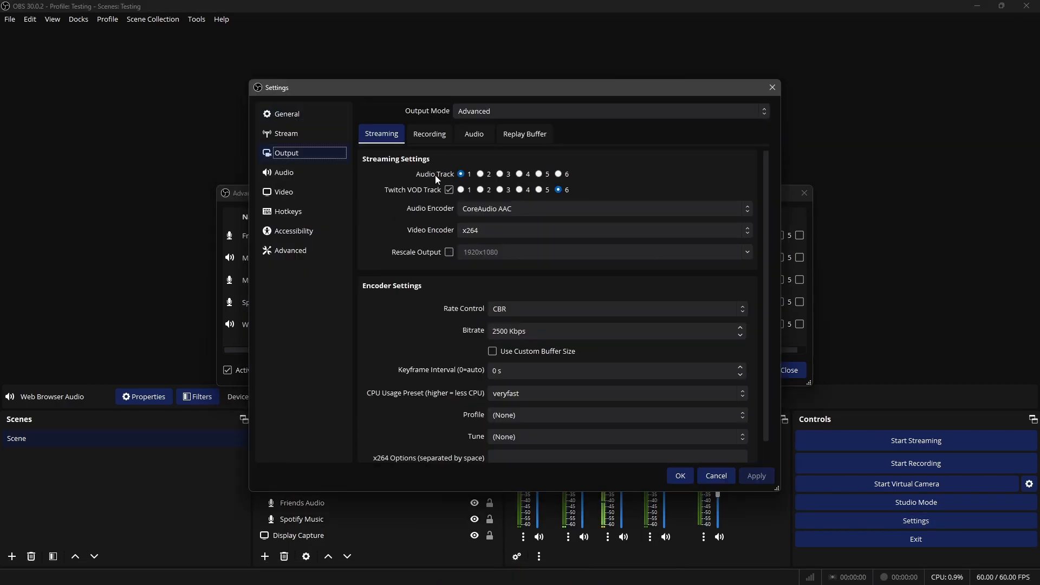
left_click(486, 190)
left_click_drag(620, 88, 1039, 149)
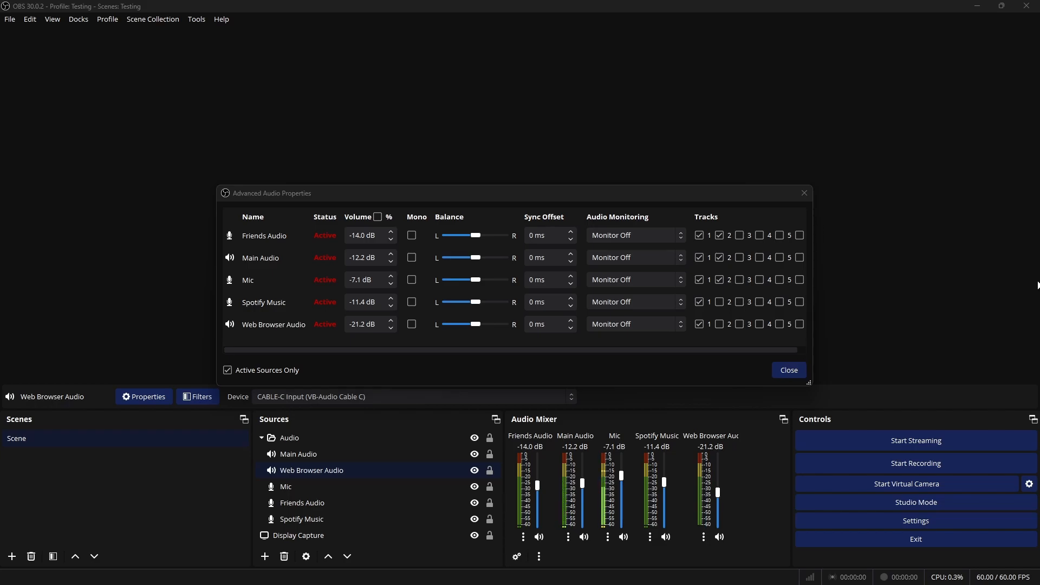
Remove every audio source from tracks 1 and 2 in the advanced audio properties
left_click(700, 324)
left_click(700, 302)
left_click(699, 279)
left_click(721, 280)
left_click(720, 257)
left_click(700, 258)
left_click(699, 235)
left_click(721, 235)
Try separate tracks: Web Browser Audio on 1, Spotify Music on 2, Mic on 3, Main Audio on 4, Friends Audio on 5
left_click(700, 324)
left_click(720, 301)
left_click(740, 280)
left_click(760, 258)
left_click(779, 235)
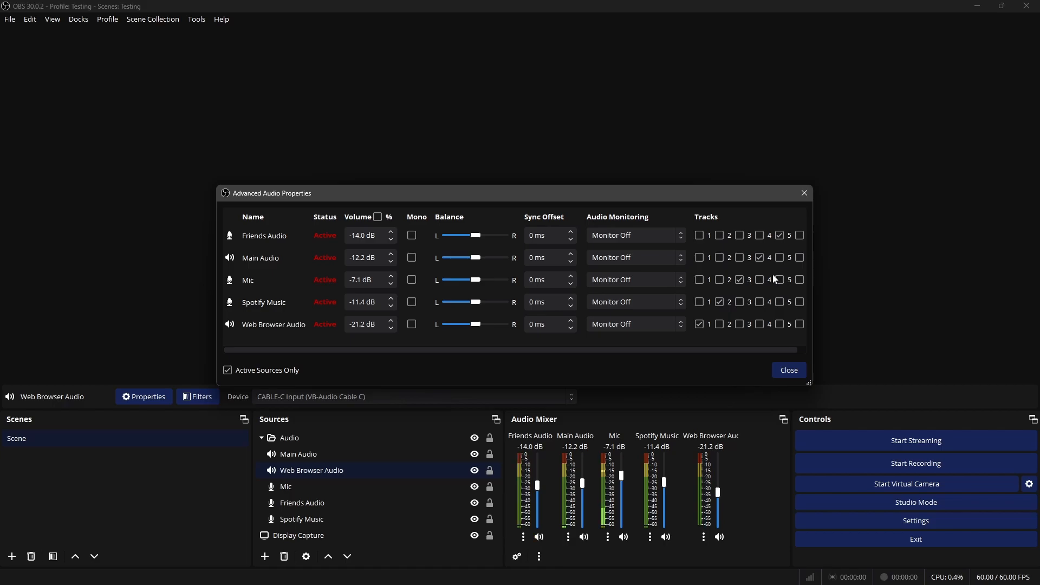
Clear the separate track assignments of all five audio sources
left_click(700, 324)
left_click(720, 302)
left_click(740, 279)
left_click(761, 258)
left_click(780, 235)
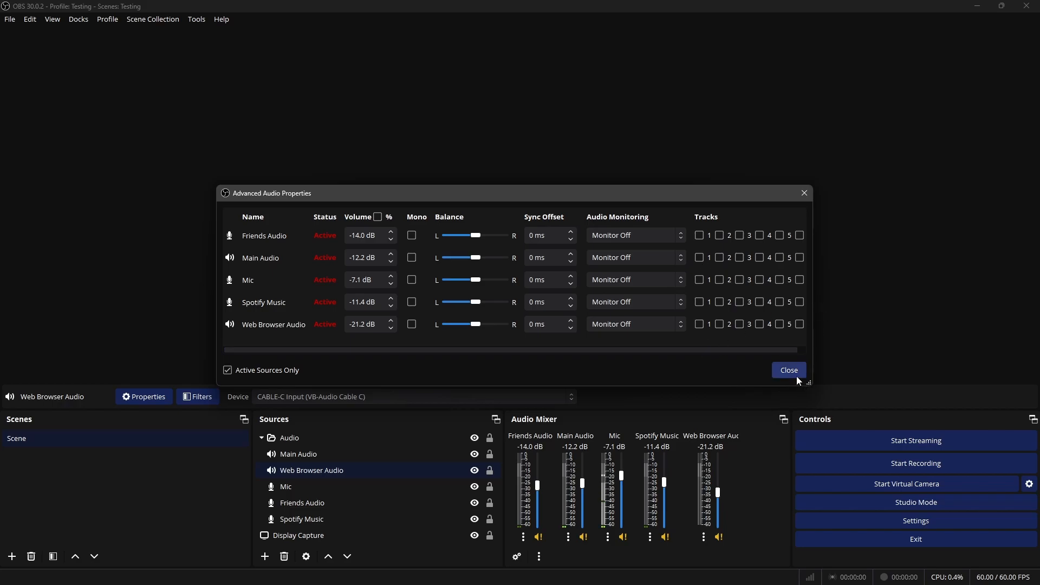
Assign all five audio sources to track 1 and close the advanced audio properties
left_click(700, 324)
left_click(700, 302)
left_click(700, 279)
left_click(700, 257)
left_click(699, 236)
left_click(790, 370)
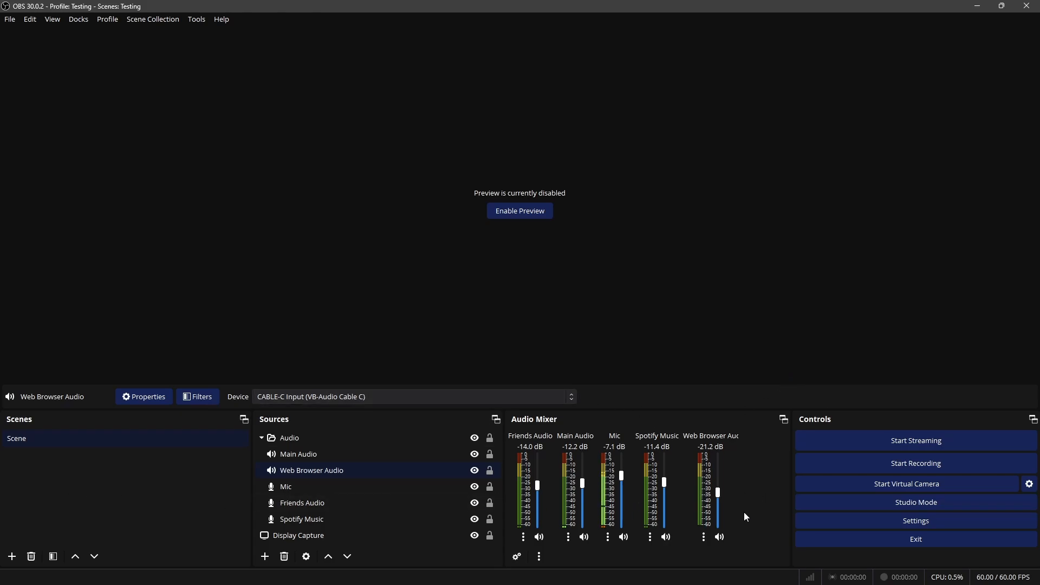
Switch to Voicemeeter Potato and reset the Browsers input fader to 0 dB
left_click(627, 573)
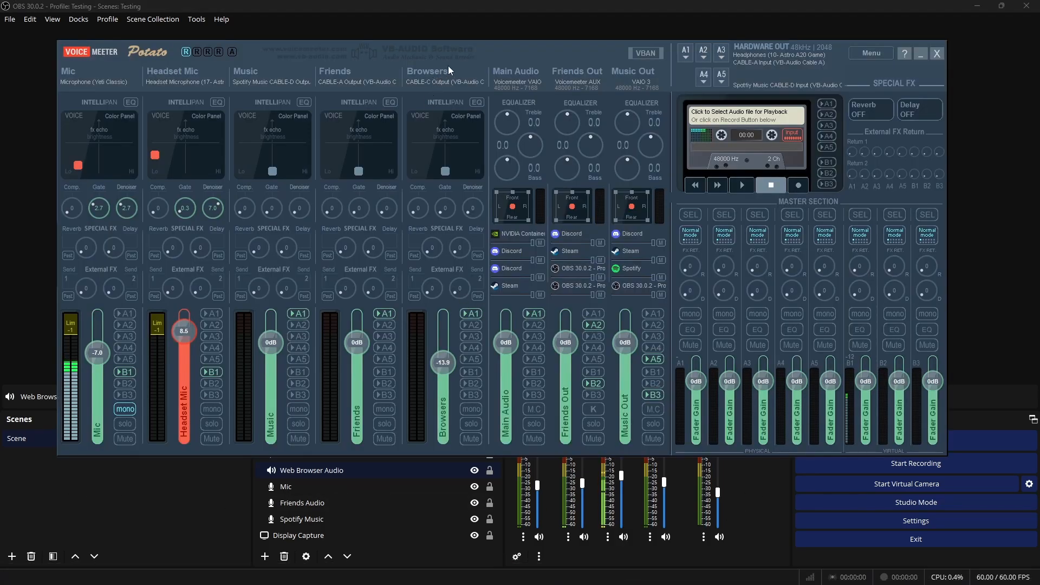
left_click_drag(538, 54, 570, 62)
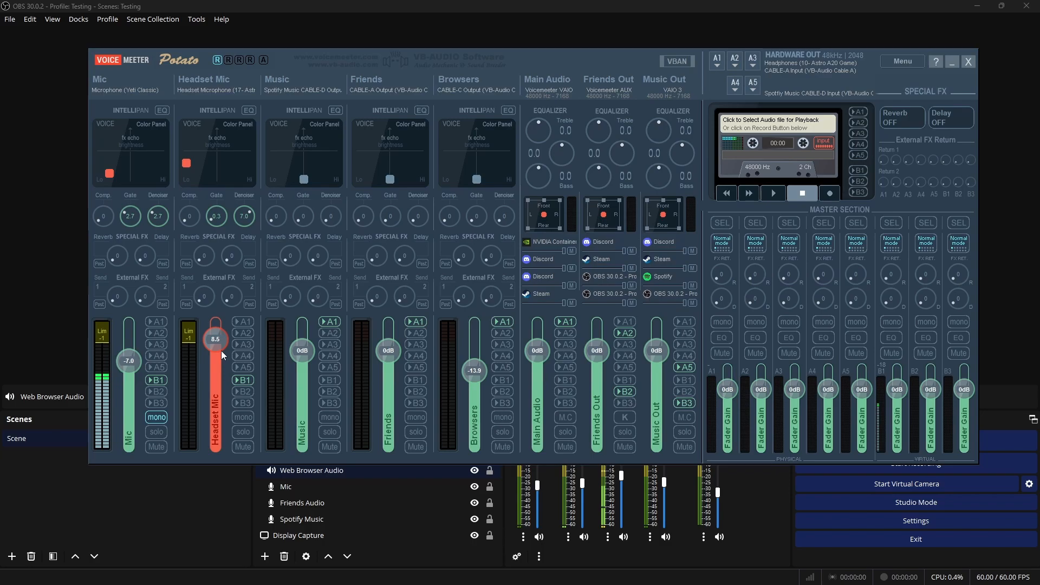
left_click_drag(573, 63, 572, 70)
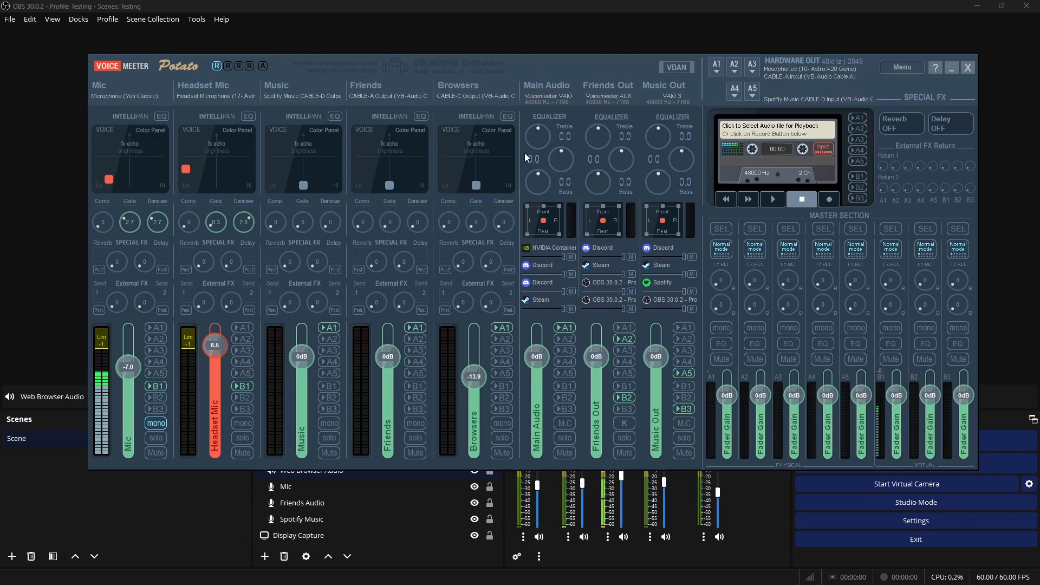
double_click(472, 381)
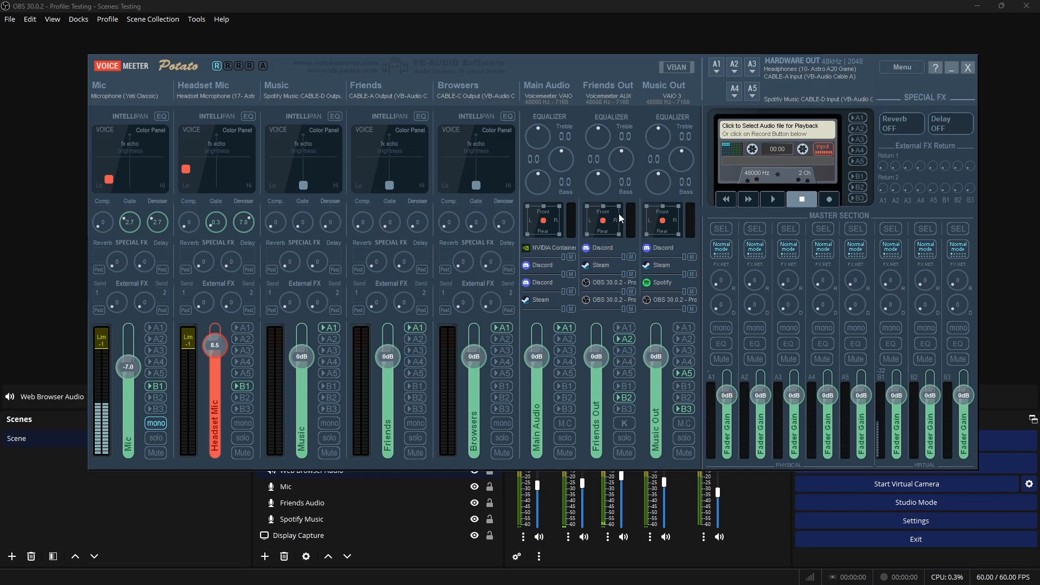
mouse_move(618, 68)
left_mouse_down()
mouse_move(698, 69)
mouse_move(600, 74)
left_mouse_up()
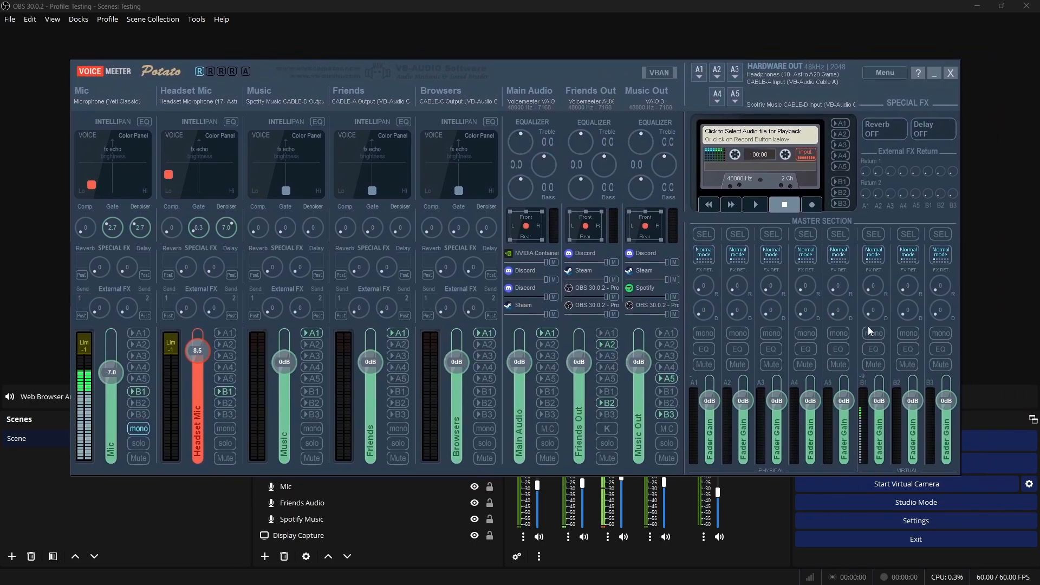